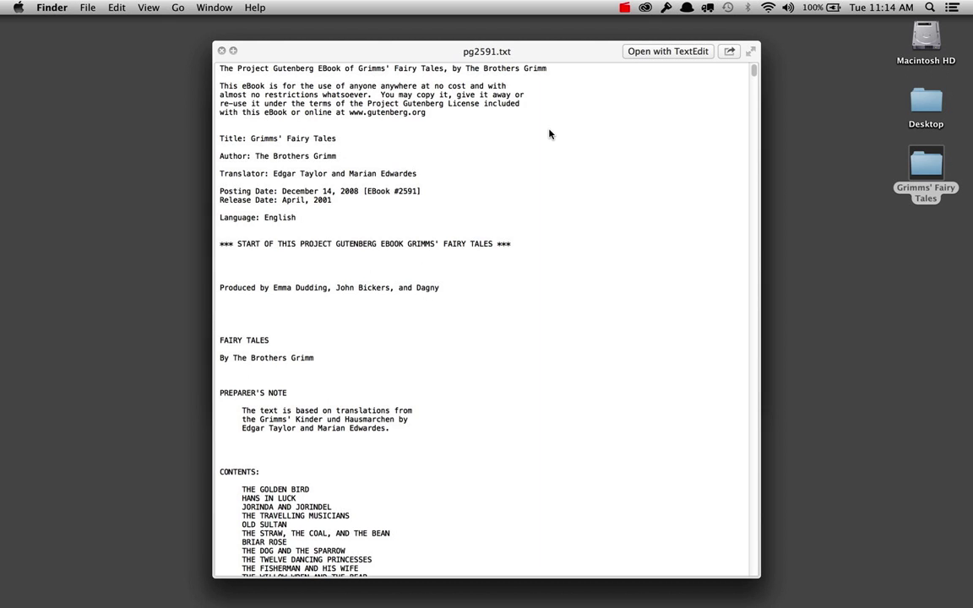
Step: Look through the story titles in the contents list of the pg2591.txt preview, and close the preview
scroll(506, 291, "down", 10)
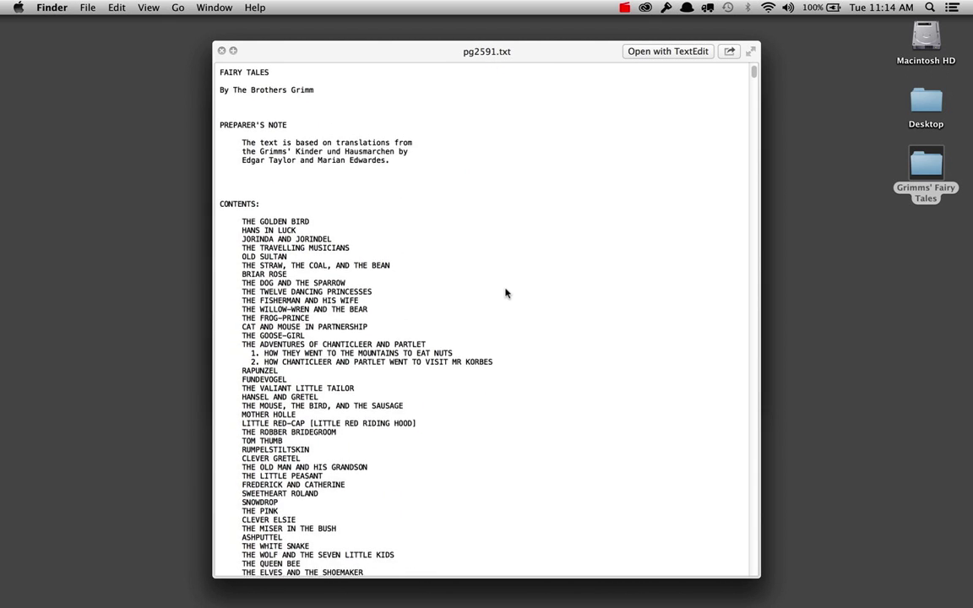
scroll(506, 293, "down", 4)
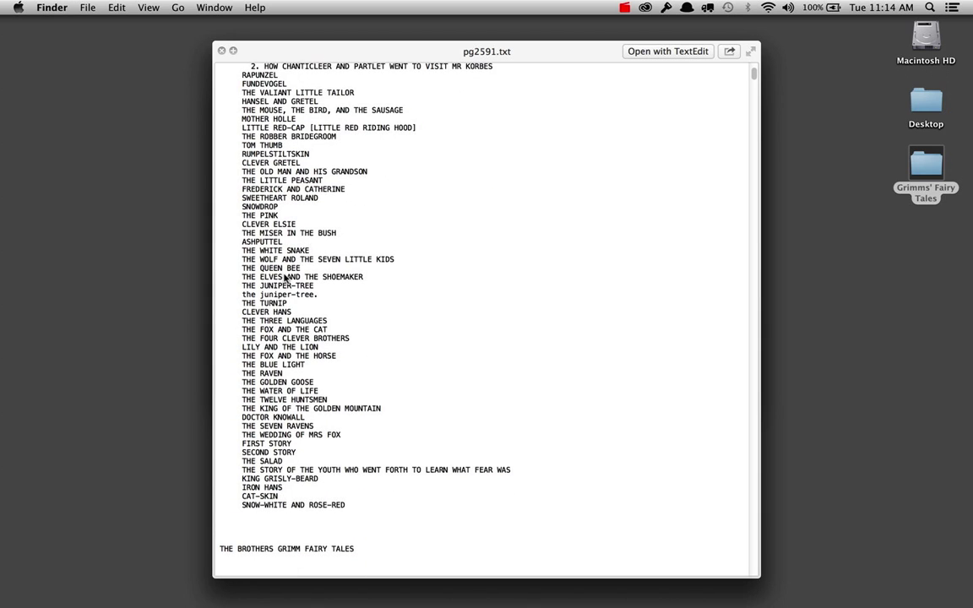
scroll(286, 278, "up", 5)
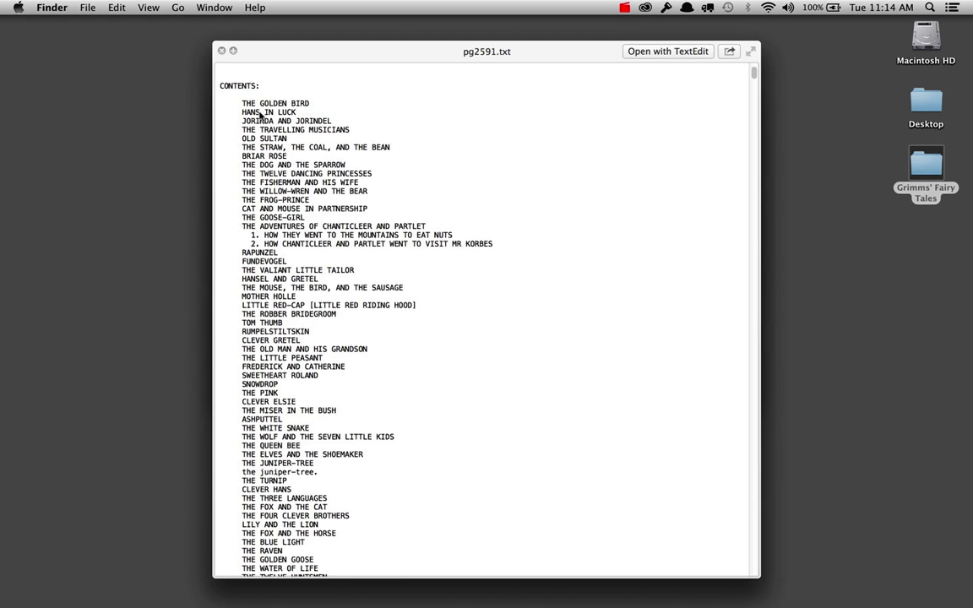
key("space")
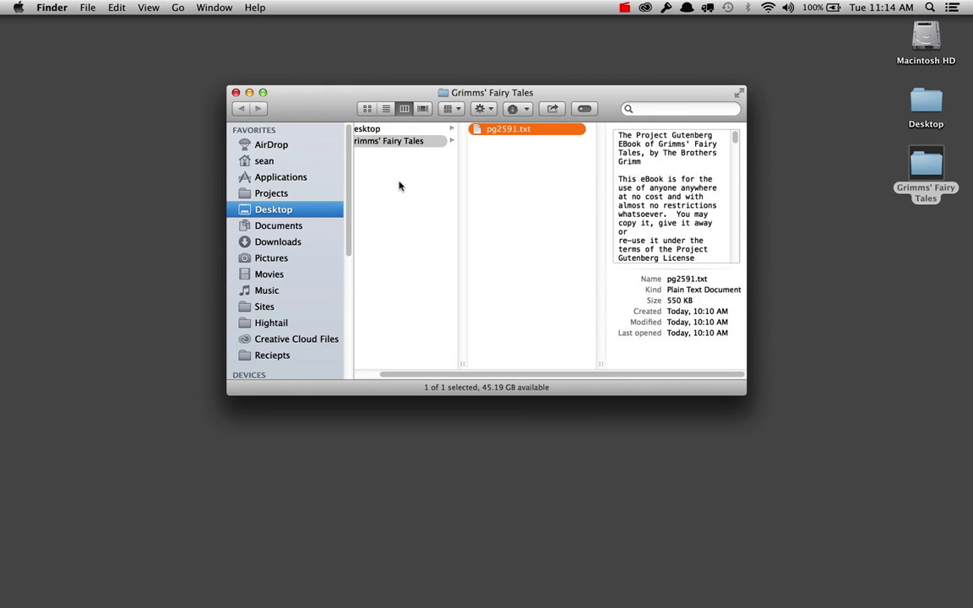
Step: Open pg2591.txt in TextEdit and copy the complete story "The Golden Bird", from its title to its last paragraph
double_click(485, 129)
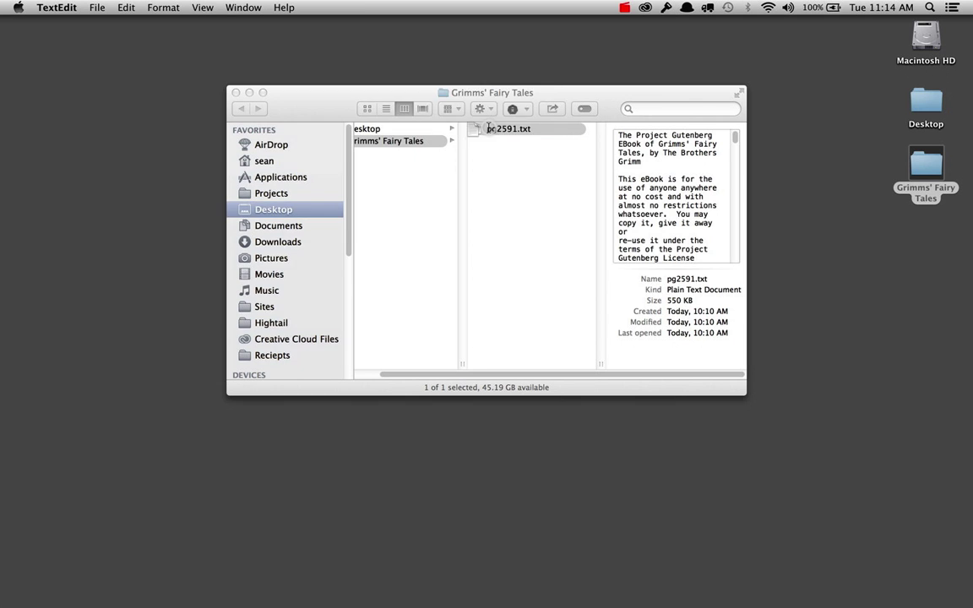
scroll(285, 302, "down", 10)
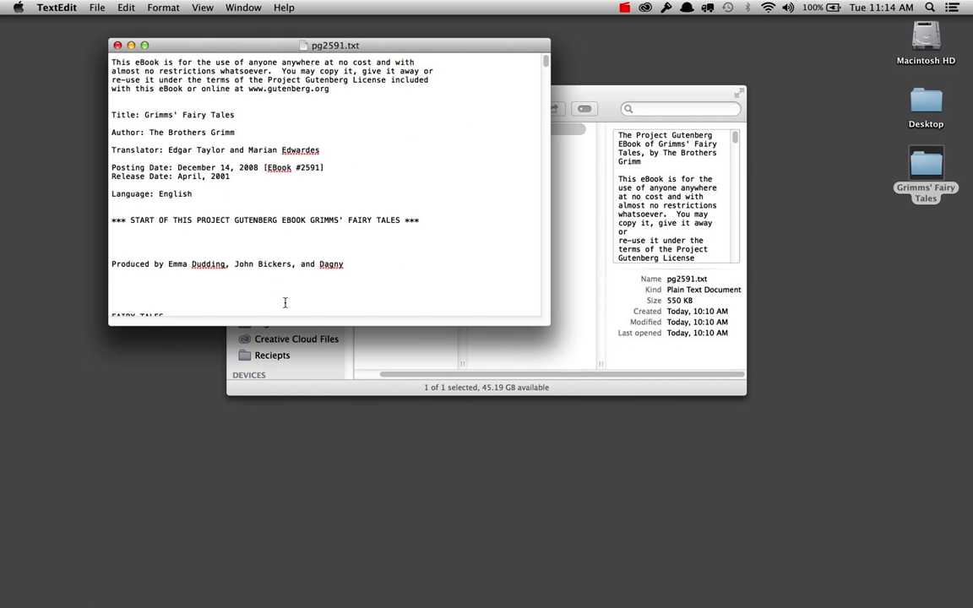
scroll(232, 209, "down", 15)
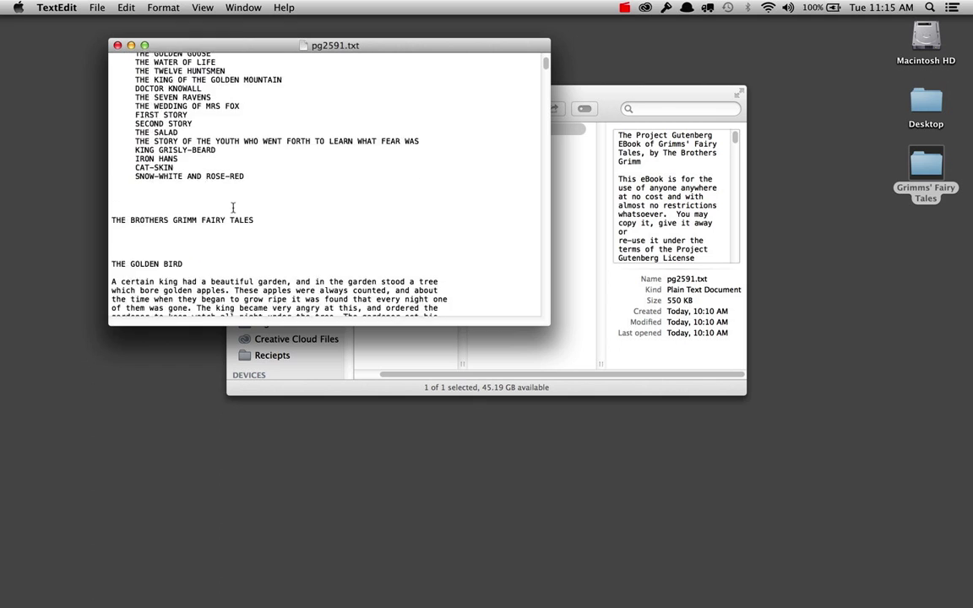
scroll(232, 208, "down", 3)
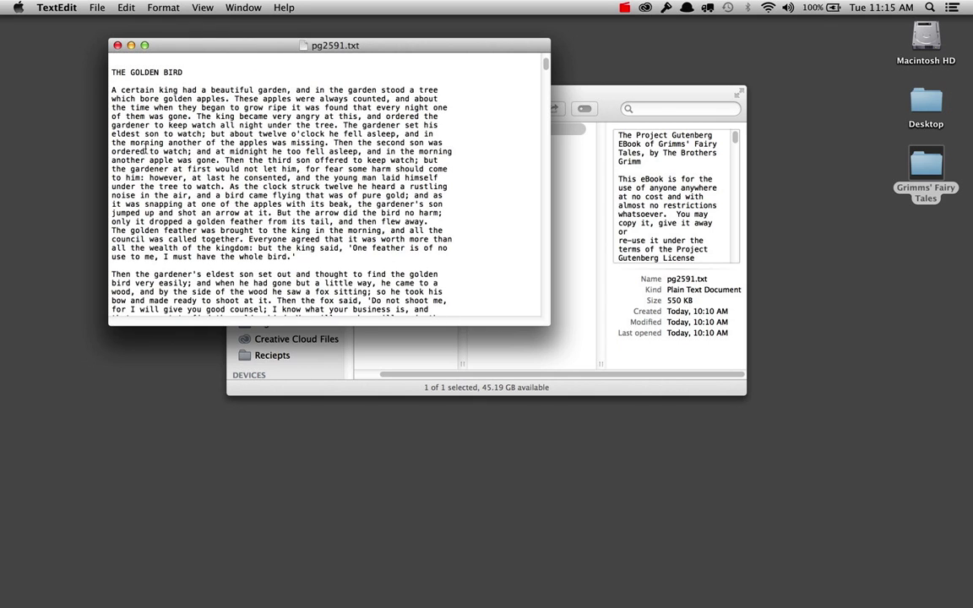
scroll(145, 149, "down", 20)
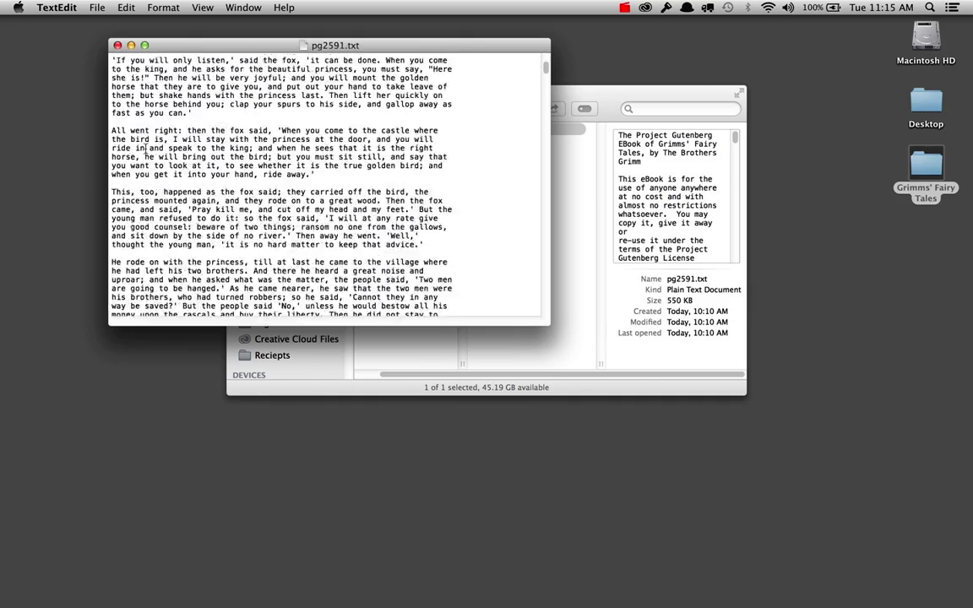
scroll(145, 149, "down", 15)
scroll(366, 95, "up", 1)
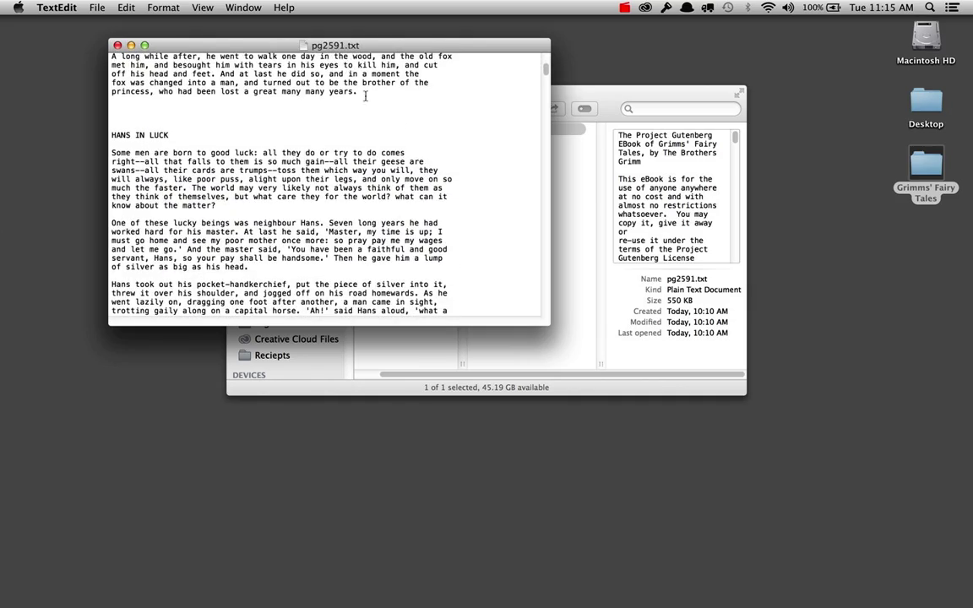
left_click_drag(365, 96, 111, 54)
key("super+c")
Step: Create a new plain text document and paste the copied "The Golden Bird" story into it
key("super+n")
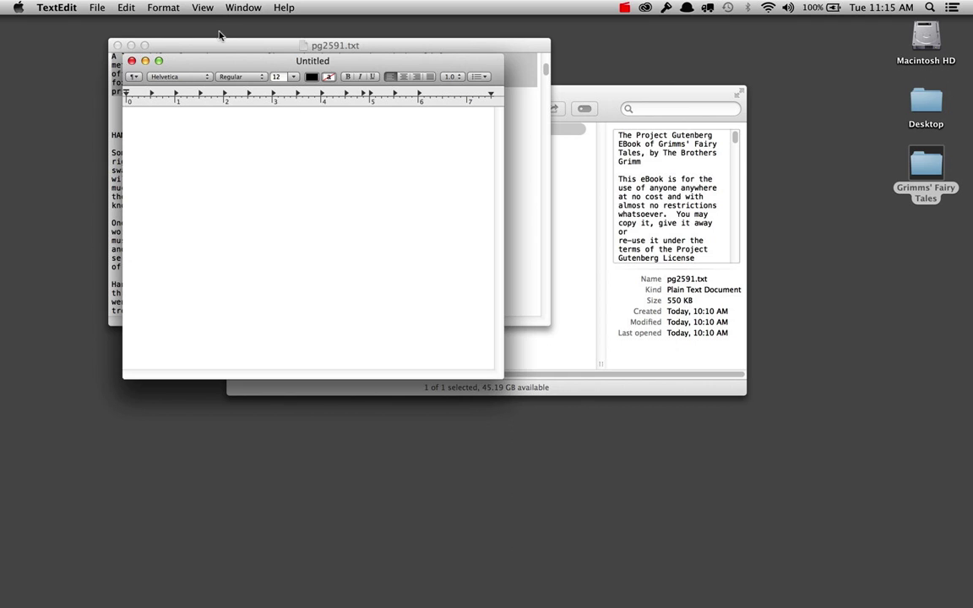
left_click(161, 7)
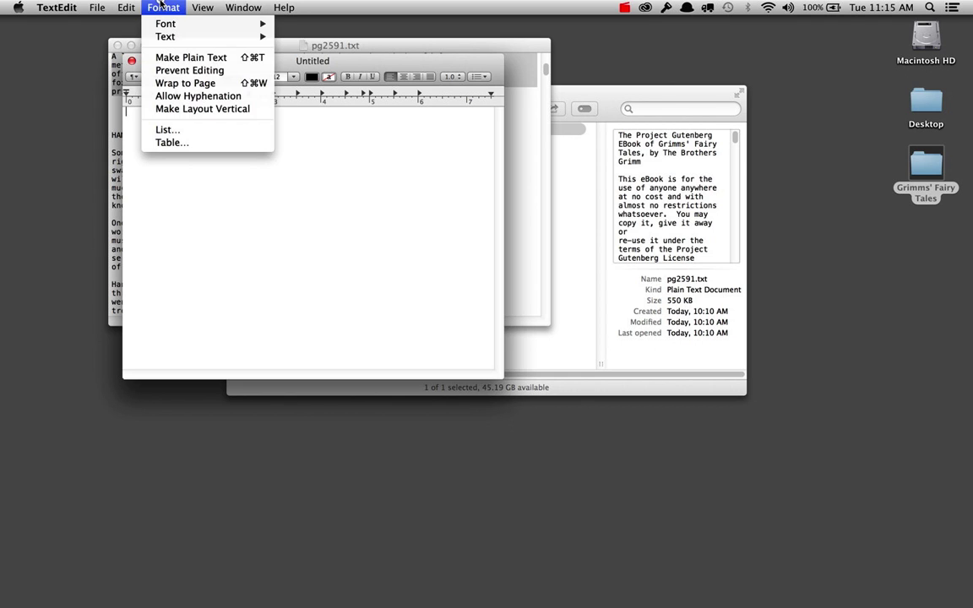
left_click(168, 56)
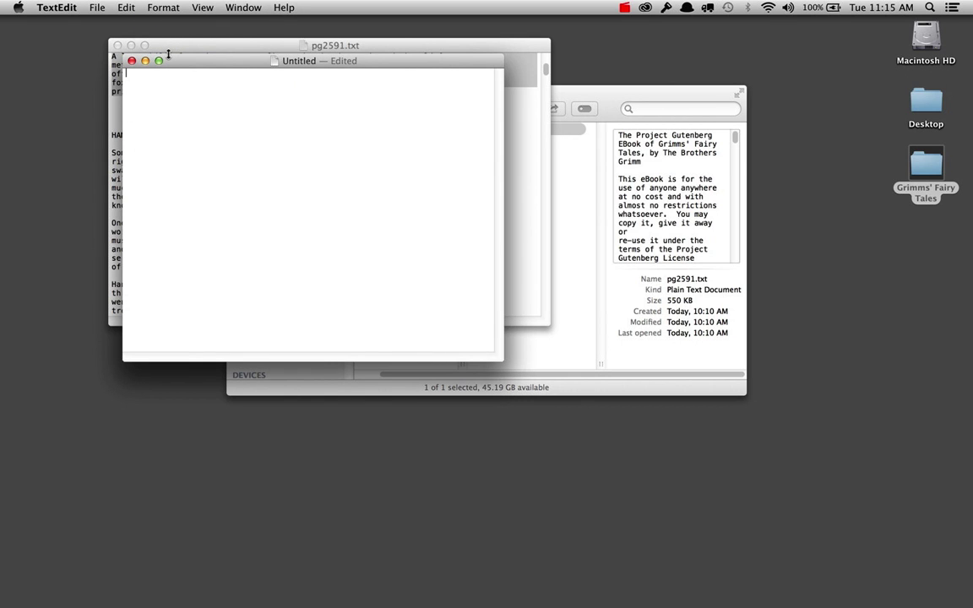
key("cmd+v")
scroll(202, 236, "up", 20)
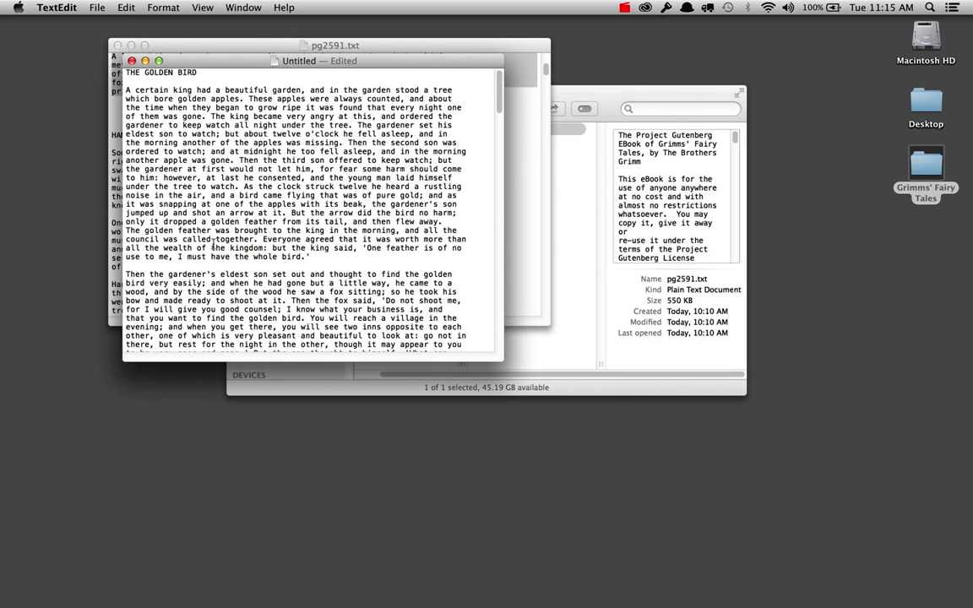
Step: Save the new document as Chapter01.txt in the Grimms' Fairy Tales folder
key("cmd+s")
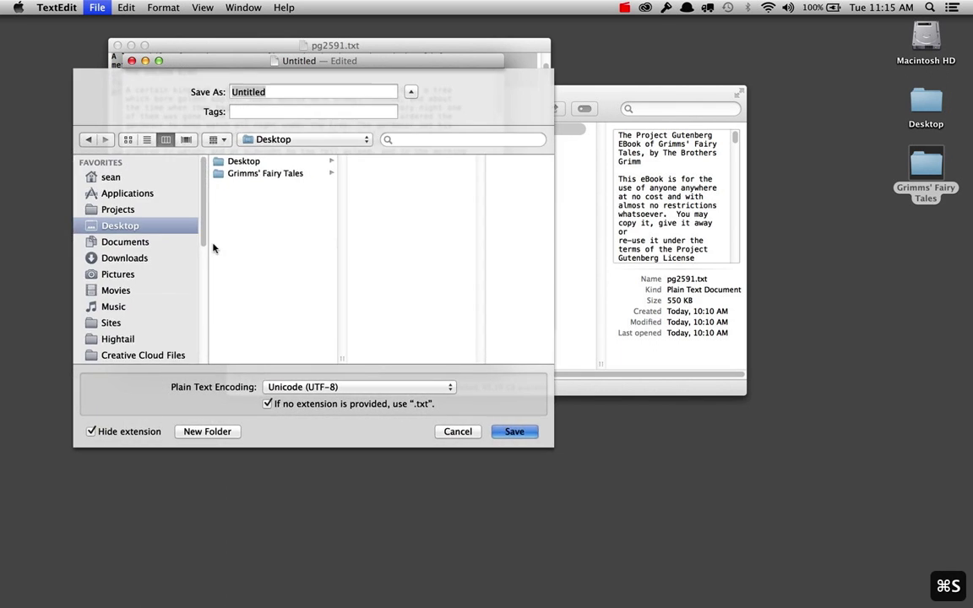
left_click(246, 173)
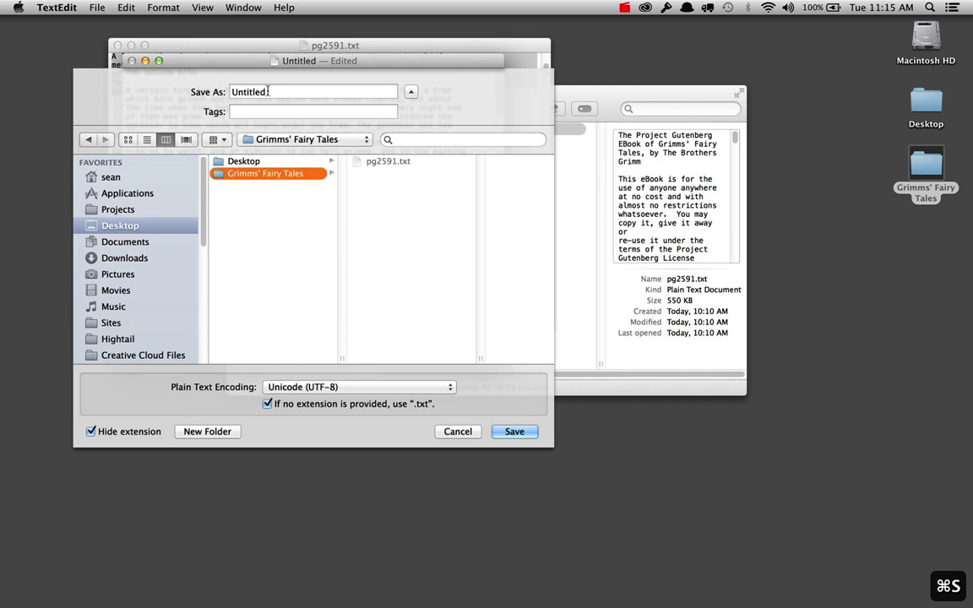
double_click(243, 92)
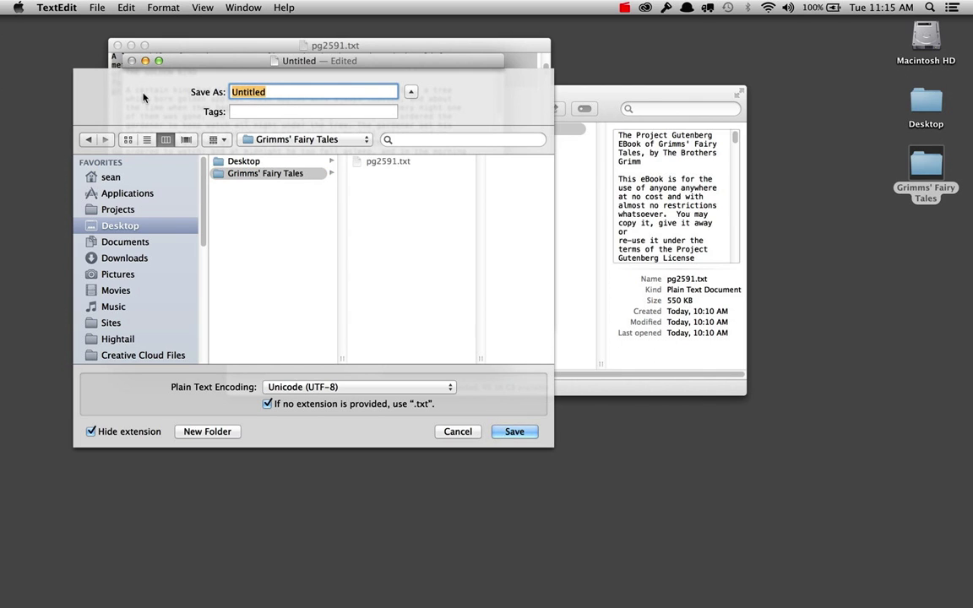
type("Chapter01.txt")
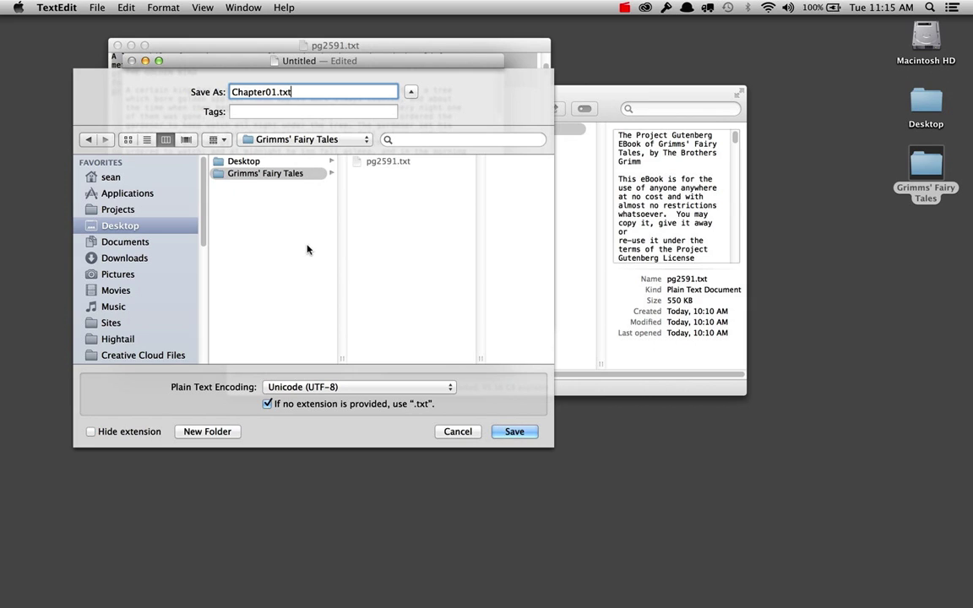
left_click(515, 431)
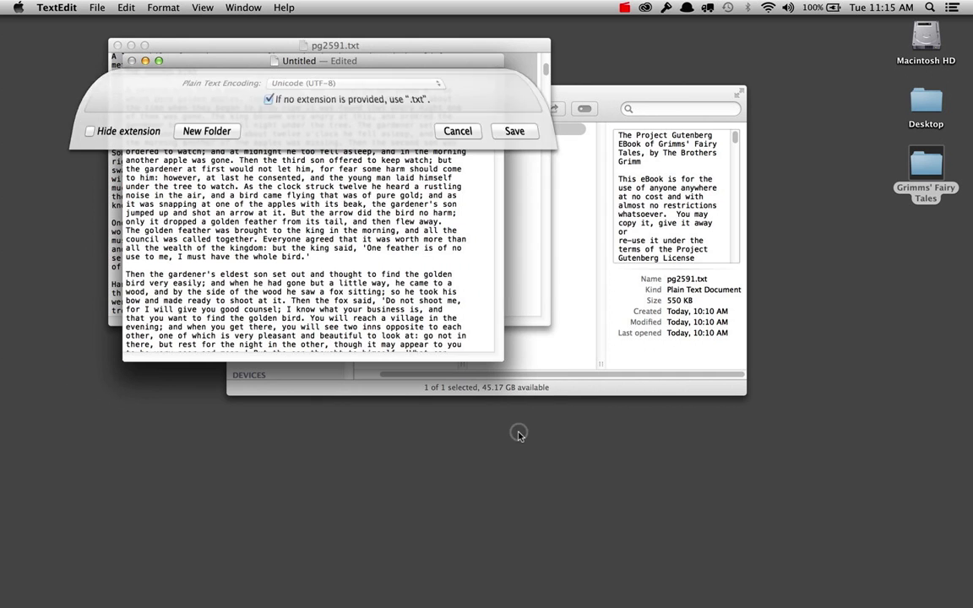
Step: Copy the complete "Hans in Luck" story from pg2591.txt, from its title to the end of its last paragraph
left_click(519, 292)
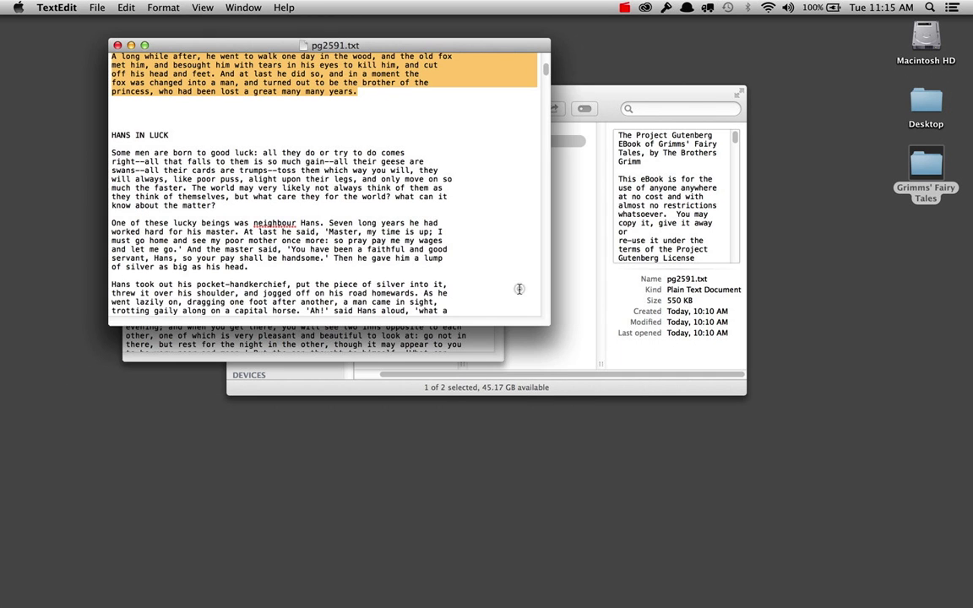
left_click(109, 135)
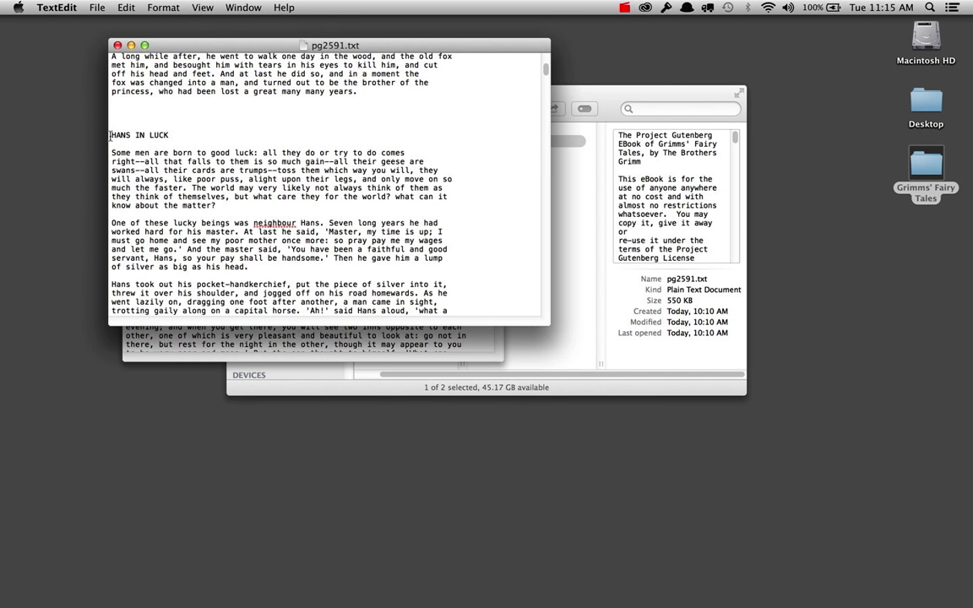
scroll(202, 190, "down", 15)
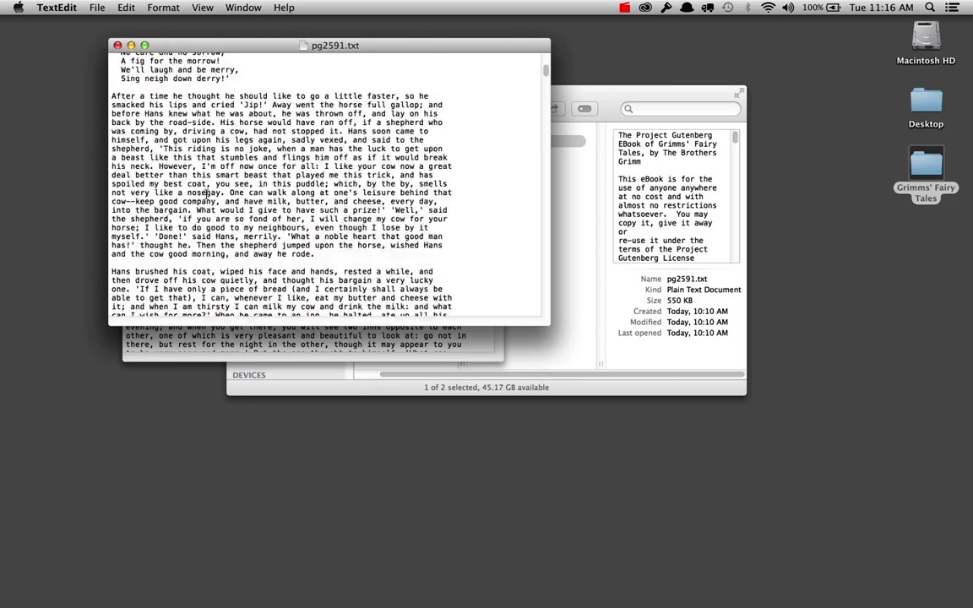
scroll(206, 193, "down", 20)
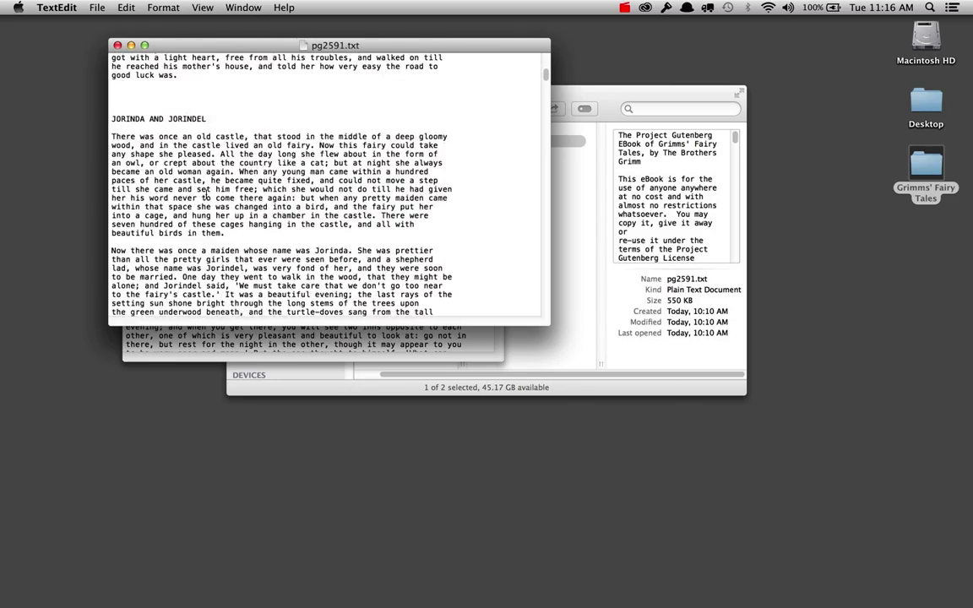
left_click(178, 86, "shift")
key("super+c")
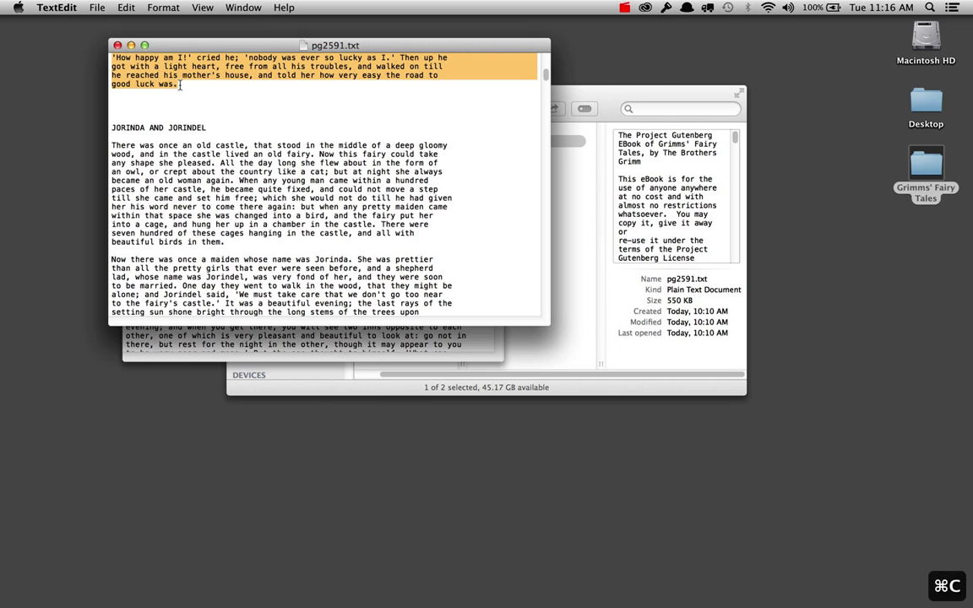
Step: Create another plain text document and paste the copied "Hans in Luck" story into it
key("super+n")
left_click(163, 7)
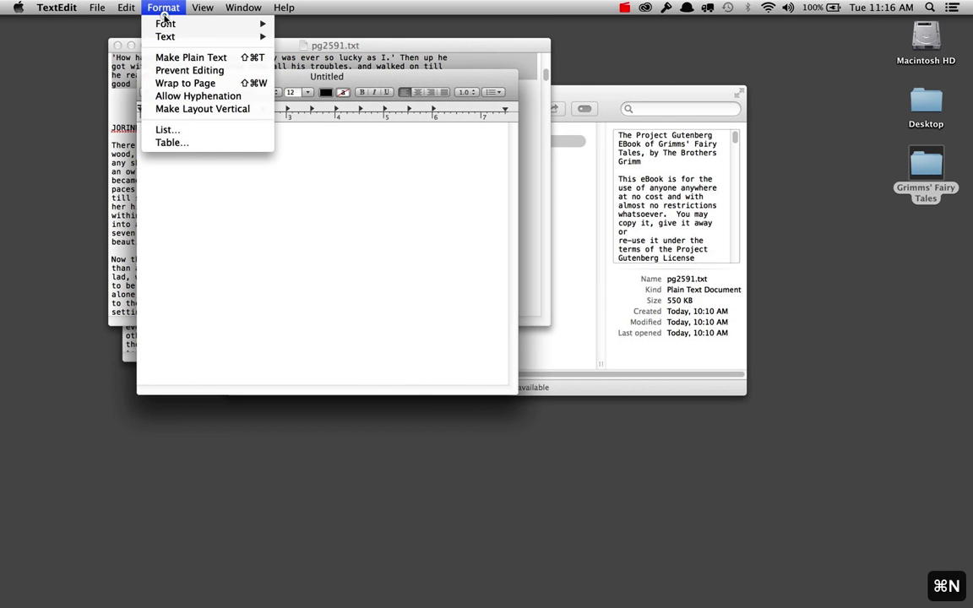
left_click(173, 57)
key("super+v")
Step: Save the "Hans in Luck" document as Chapter02.txt in the Grimms' Fairy Tales folder
key("super+s")
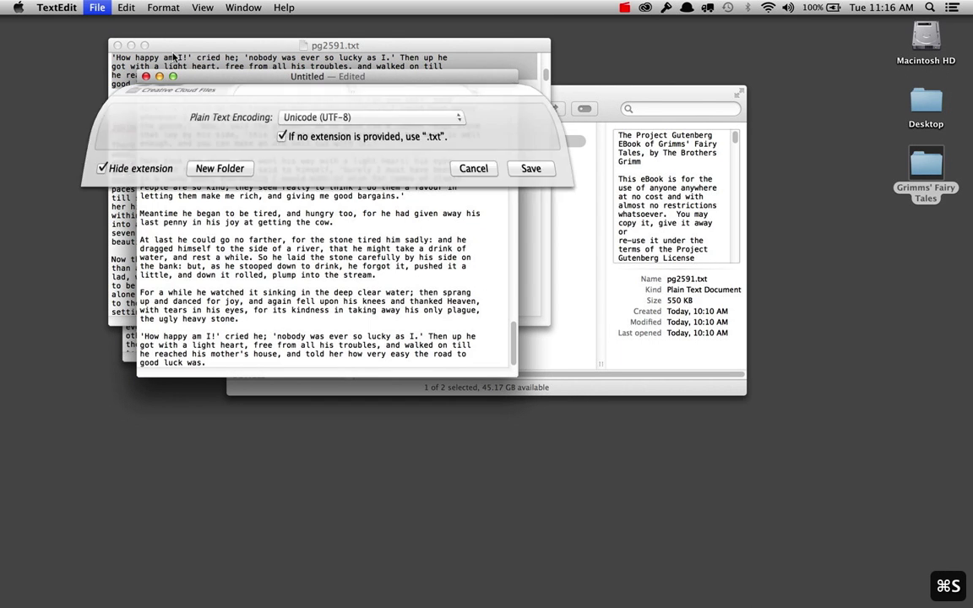
type("hapter02")
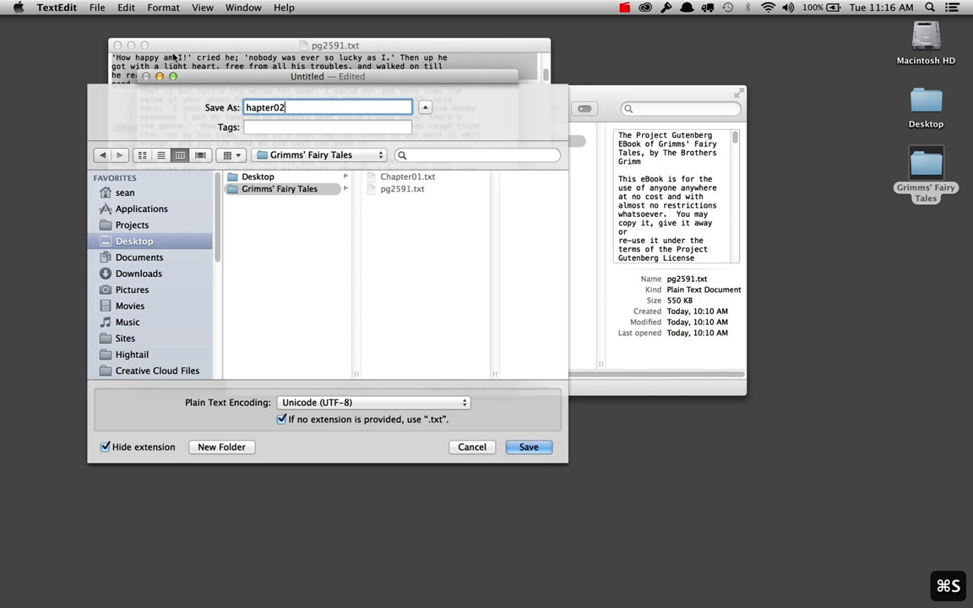
type(".txtC")
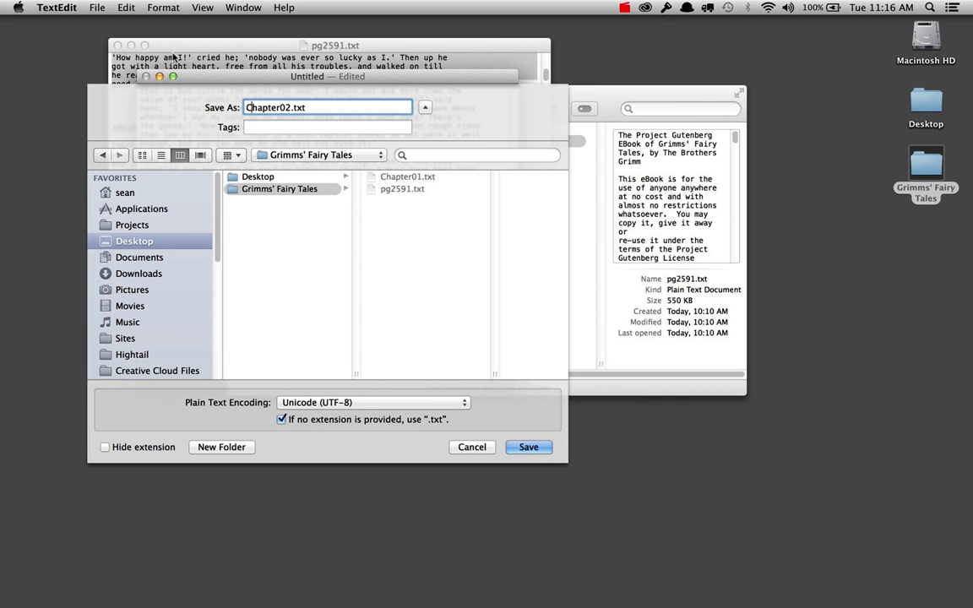
key("Return")
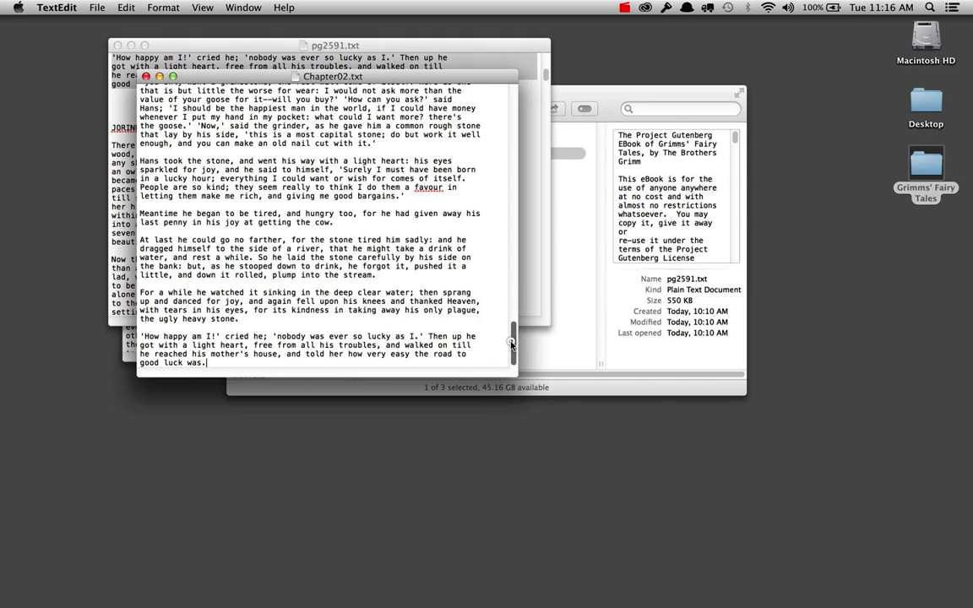
Step: Examine the indented verses in Chapter02.txt from the beginning, highlighting the one that starts "No care and no sorrow", and close the document
left_click_drag(511, 342, 509, 78)
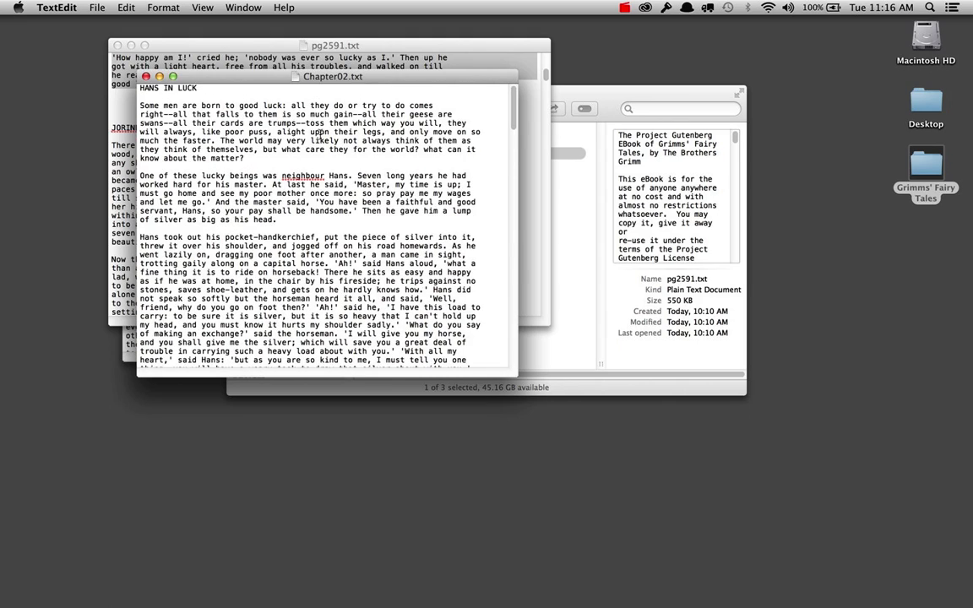
scroll(317, 178, "down", 8)
scroll(353, 198, "down", 5)
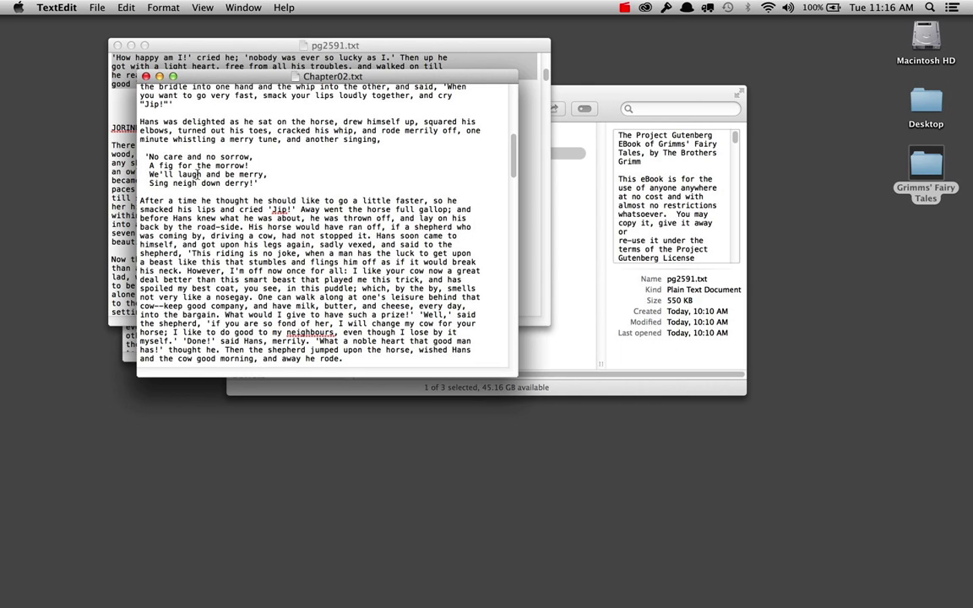
left_click_drag(136, 152, 260, 184)
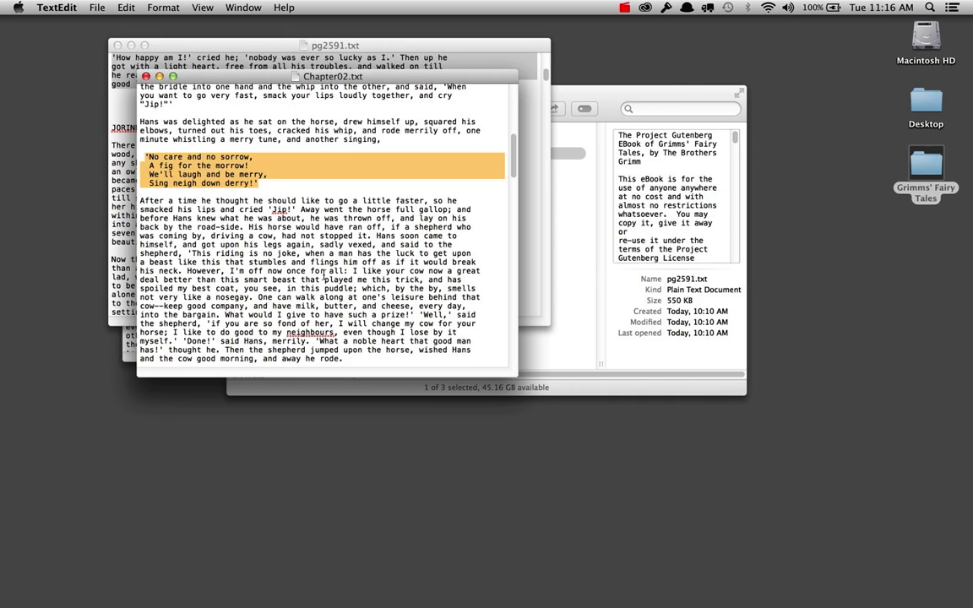
scroll(324, 275, "down", 15)
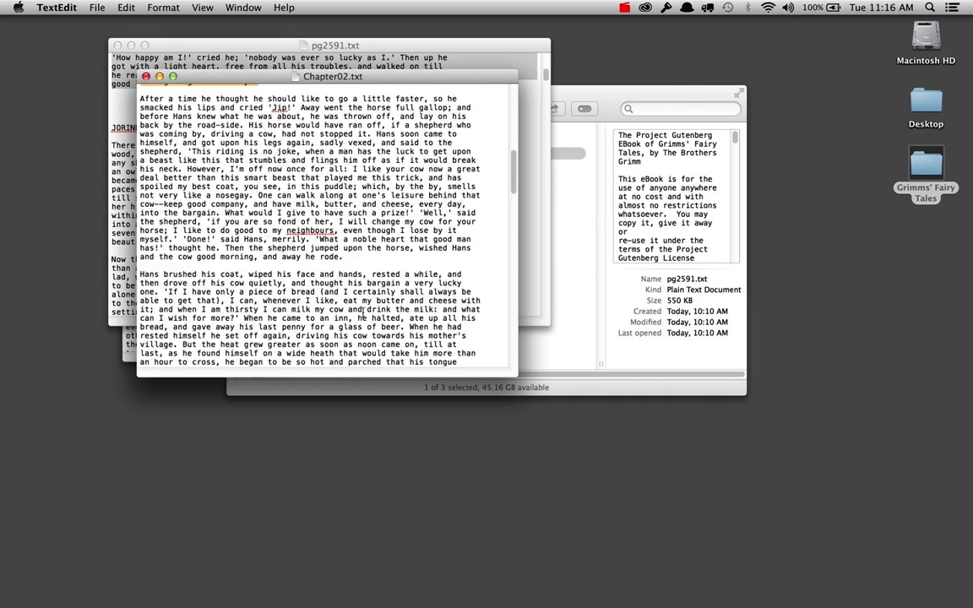
scroll(364, 312, "down", 5)
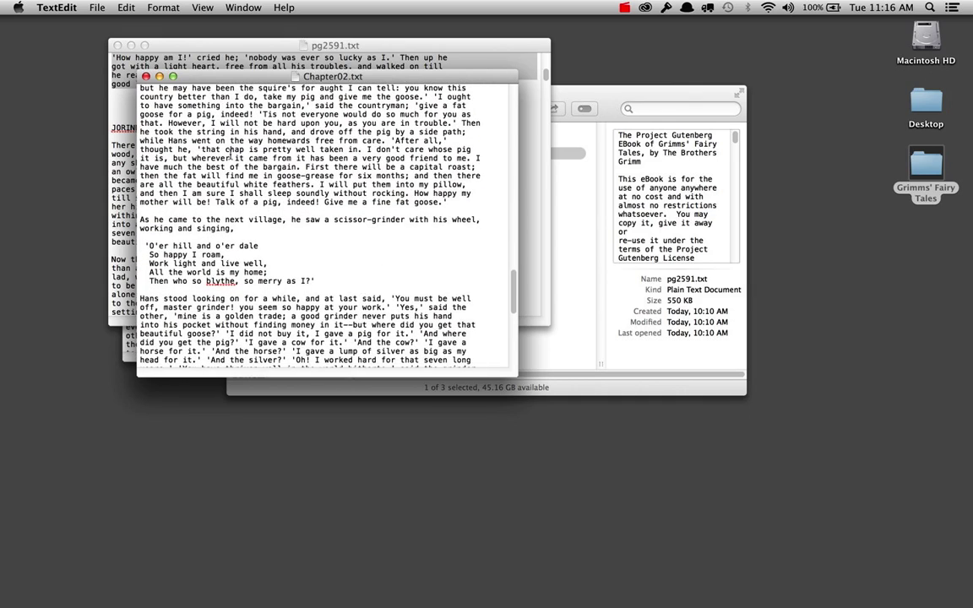
left_click(147, 77)
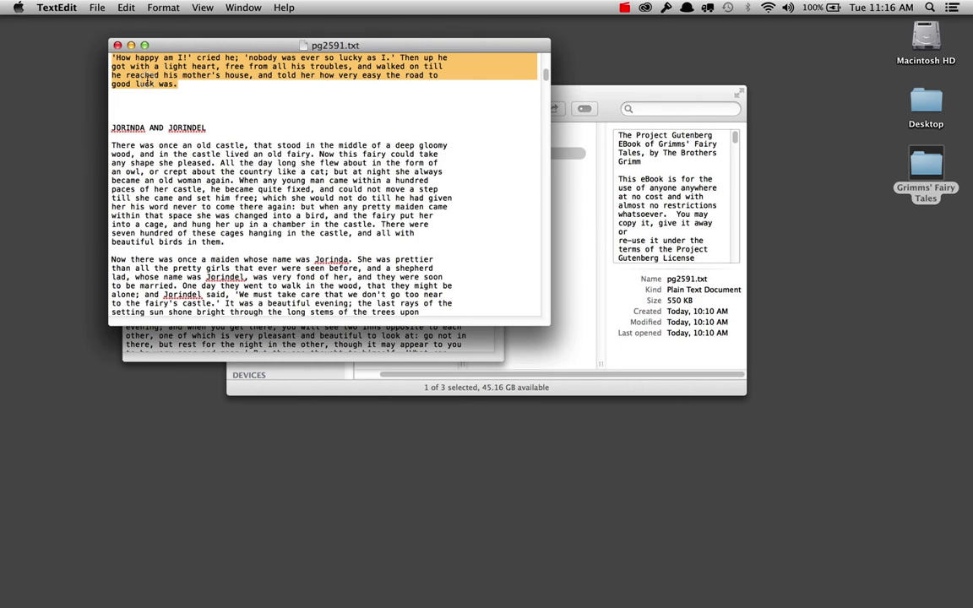
Step: Close the "The Golden Bird" document Chapter01.txt and hide TextEdit to leave the Grimms' Fairy Tales folder in view
key("super+grave")
key("super+grave")
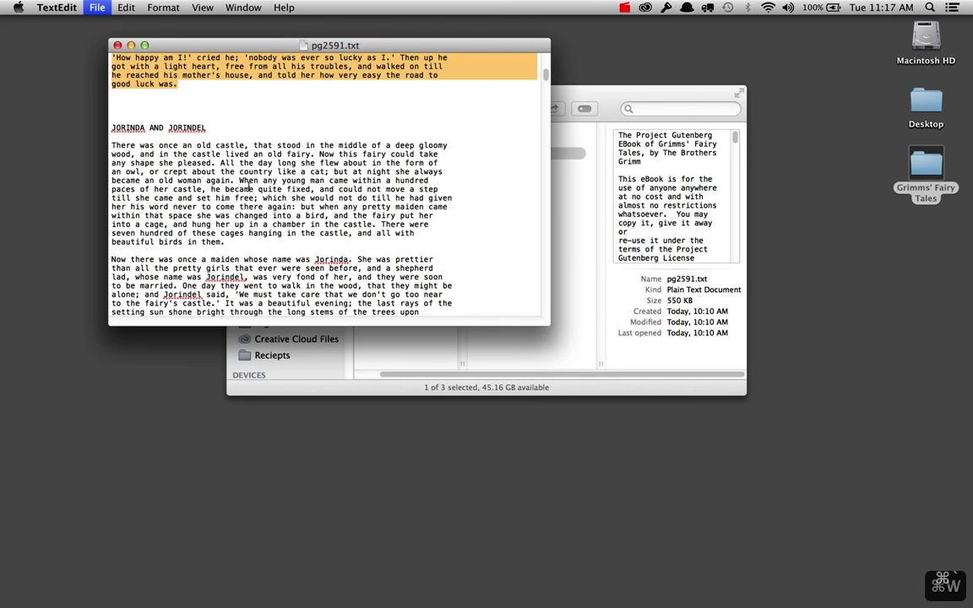
key("super+h")
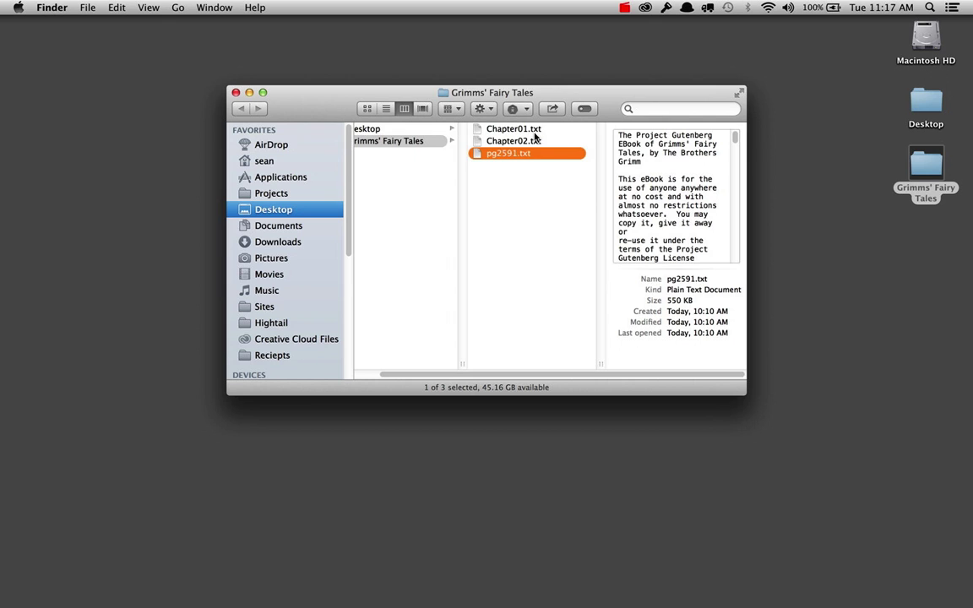
Step: Switch to InDesign and create a Letter - Half document with unlinked margins and a bottom margin of 1 in
key("super+Tab")
key("super+Tab")
key("super+Tab")
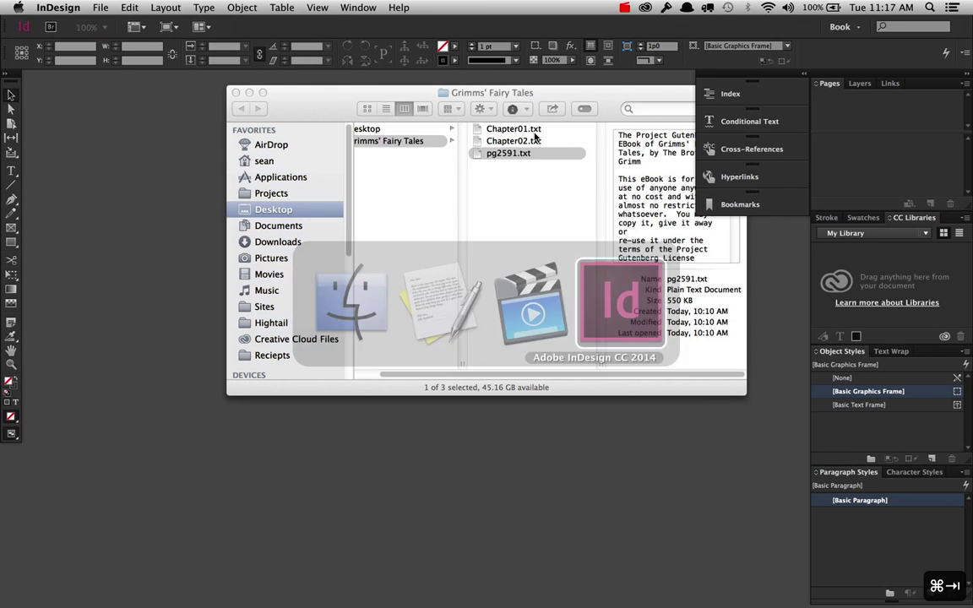
key("super+n")
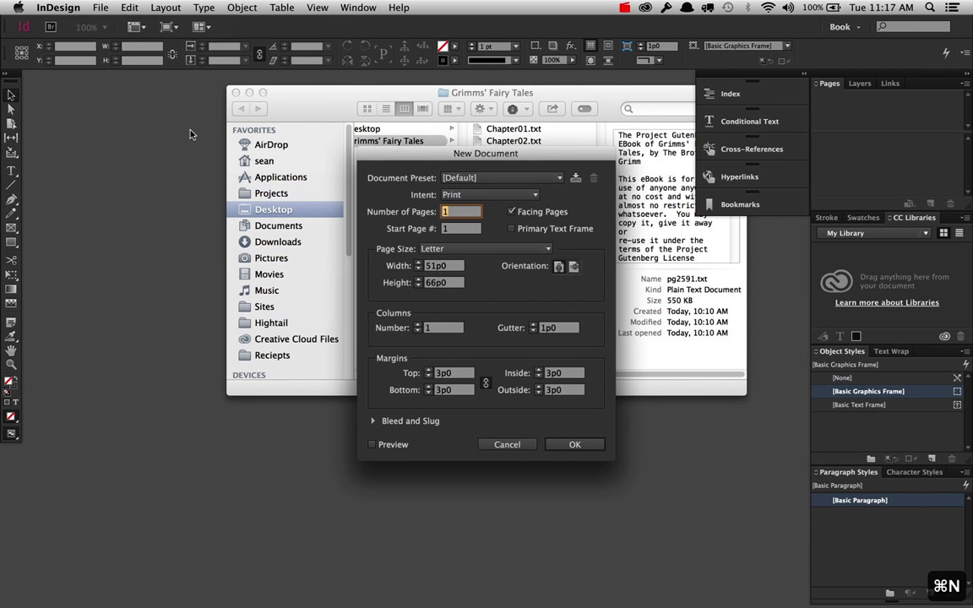
left_click(477, 249)
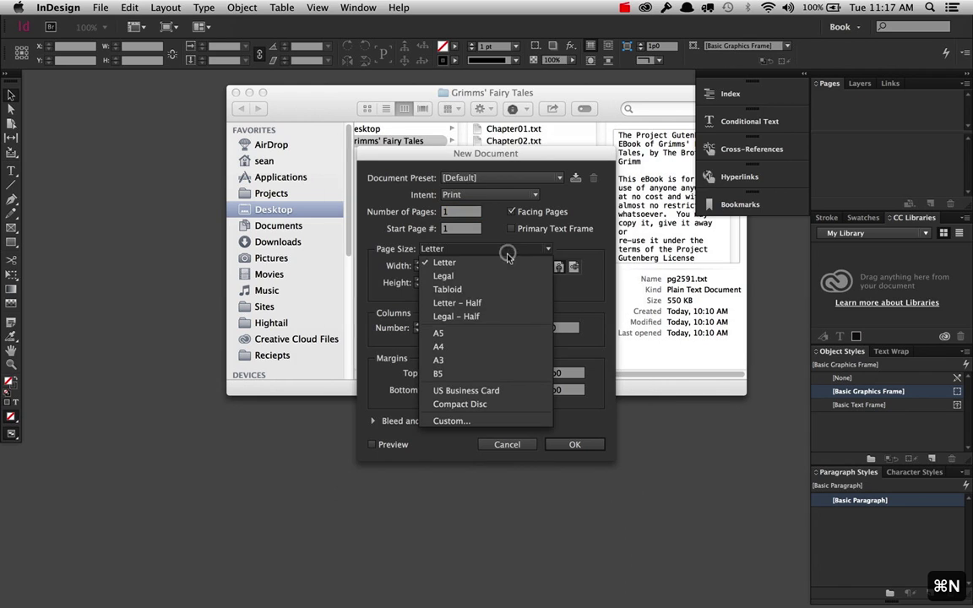
left_click(506, 304)
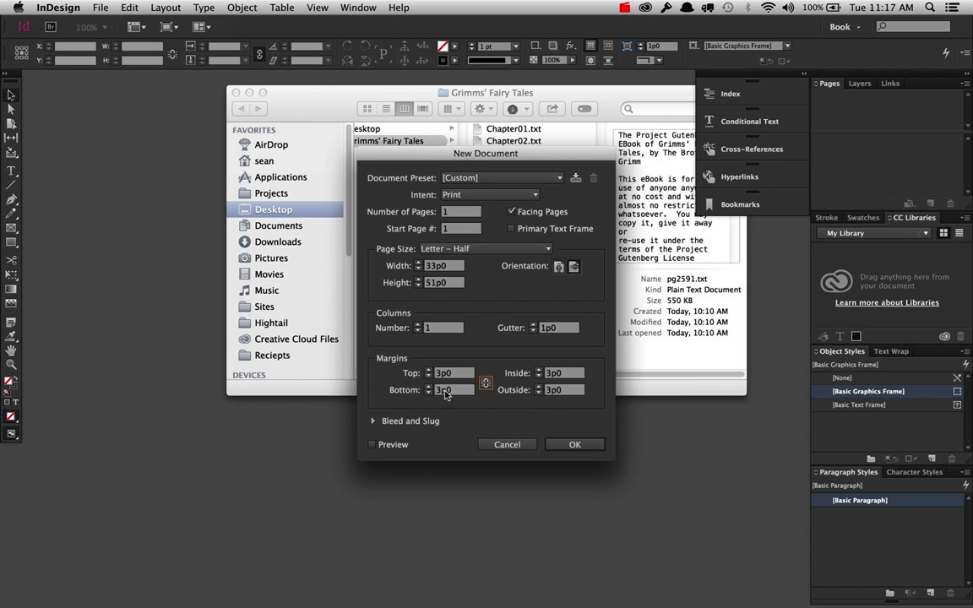
left_click(391, 390)
type("1in")
key("Tab")
left_click(576, 445)
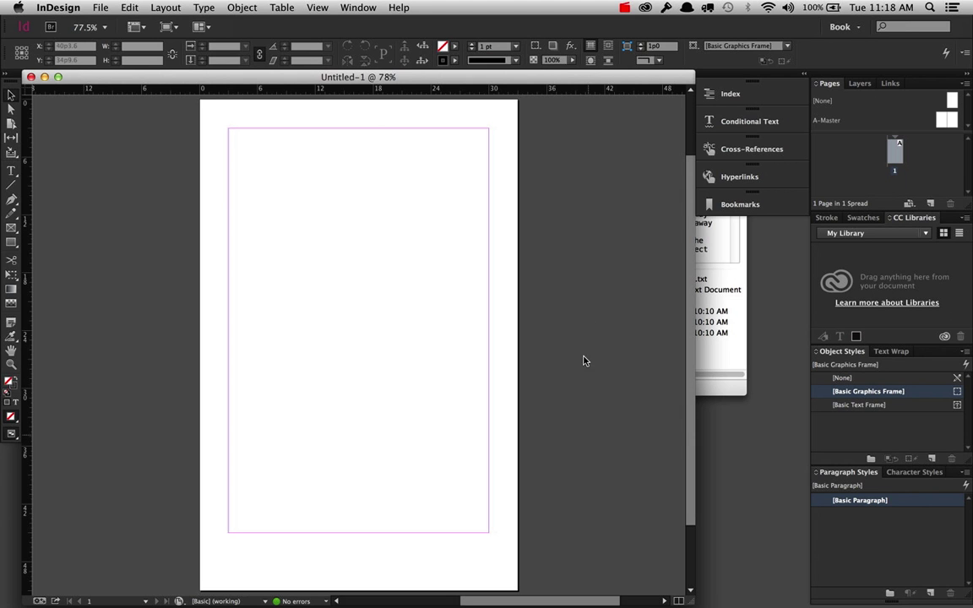
Step: Preview the contents of Chapter01.txt in the Grimms' Fairy Tales folder, and return to the InDesign document
left_click(737, 377)
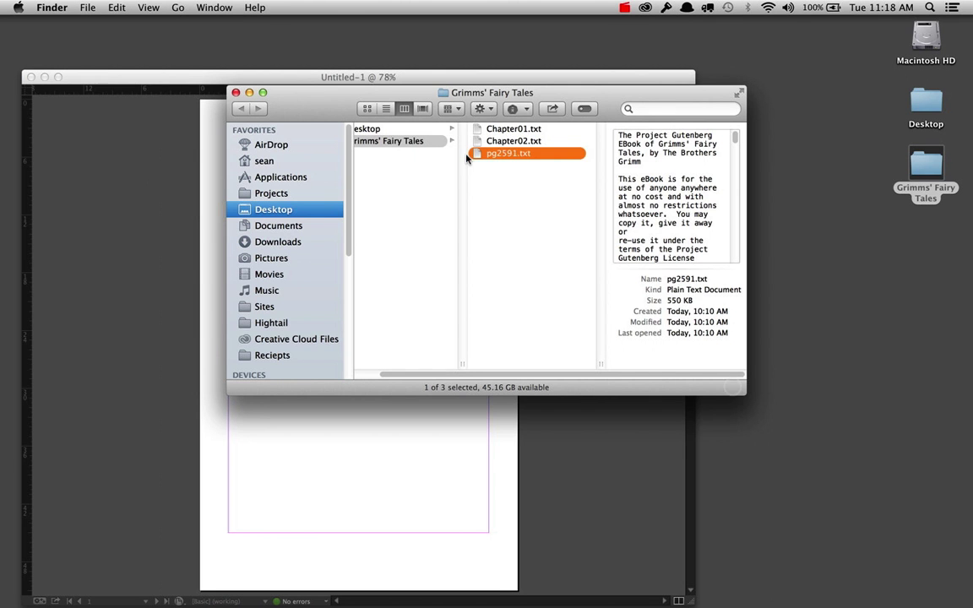
left_click(501, 130)
key("space")
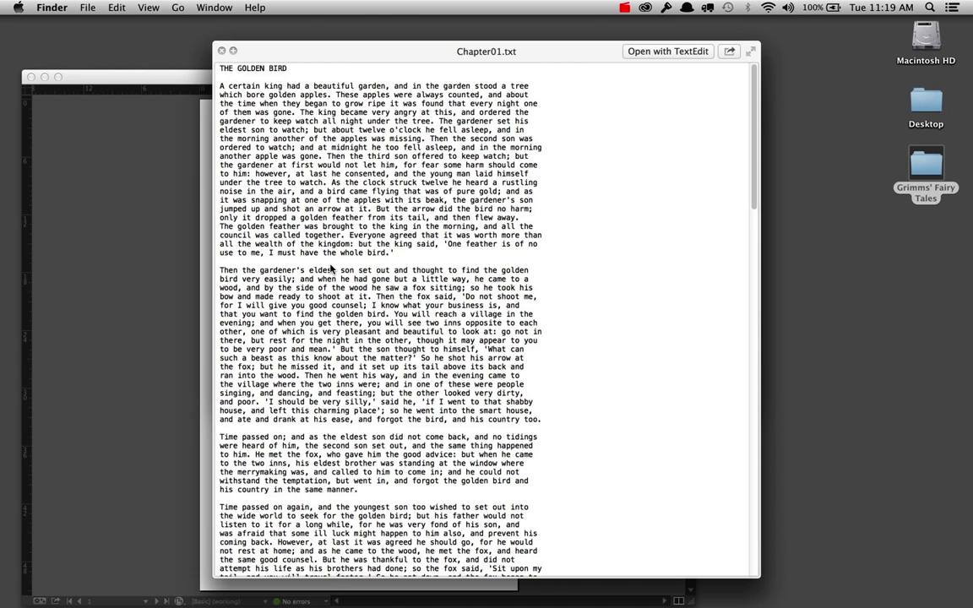
key("space")
left_click(206, 255)
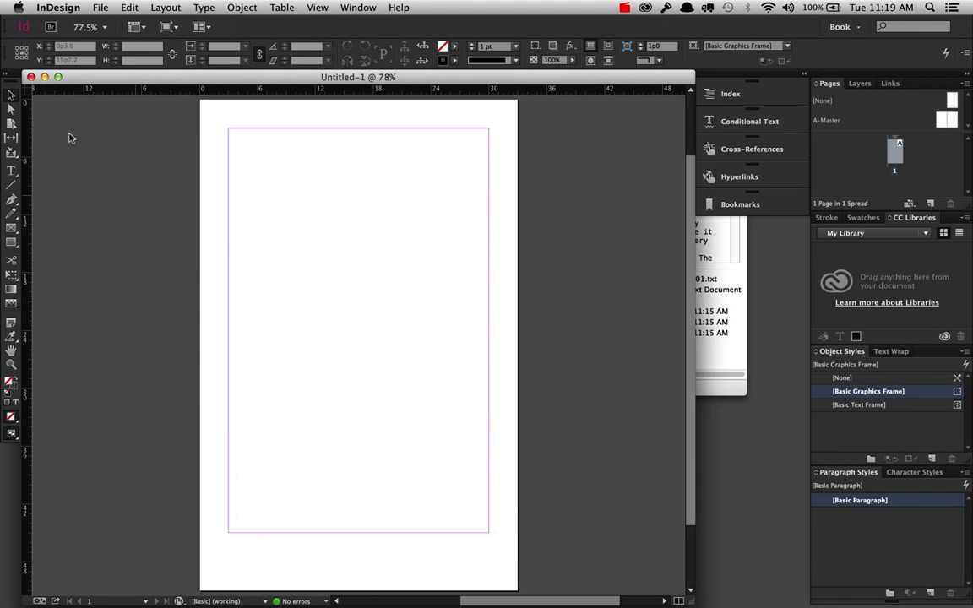
Step: Draw a text frame between the side margins on the page's upper half, containing the line "Chapter Title" followed by placeholder text
left_click(16, 172)
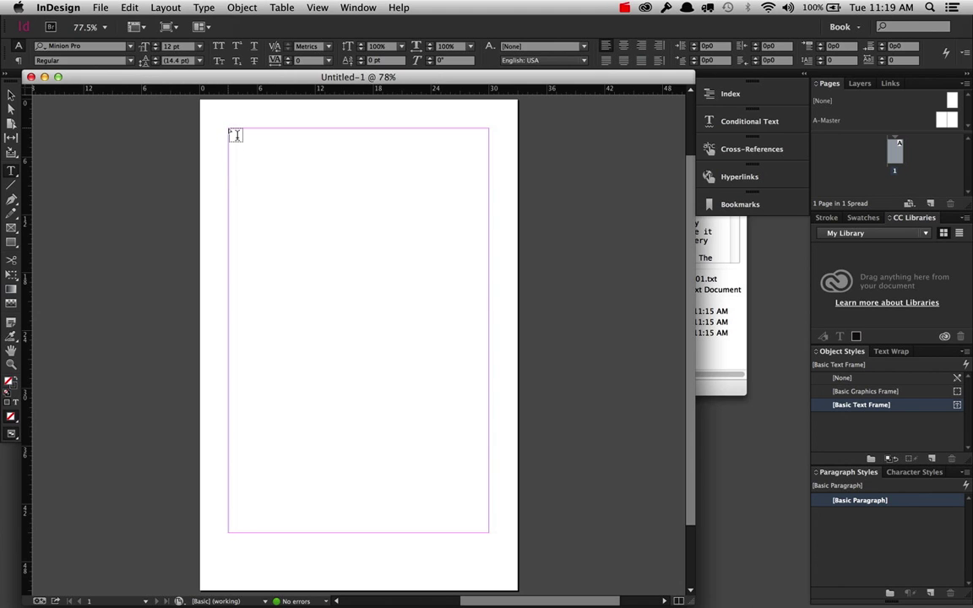
left_click_drag(229, 129, 488, 368)
type("Chap")
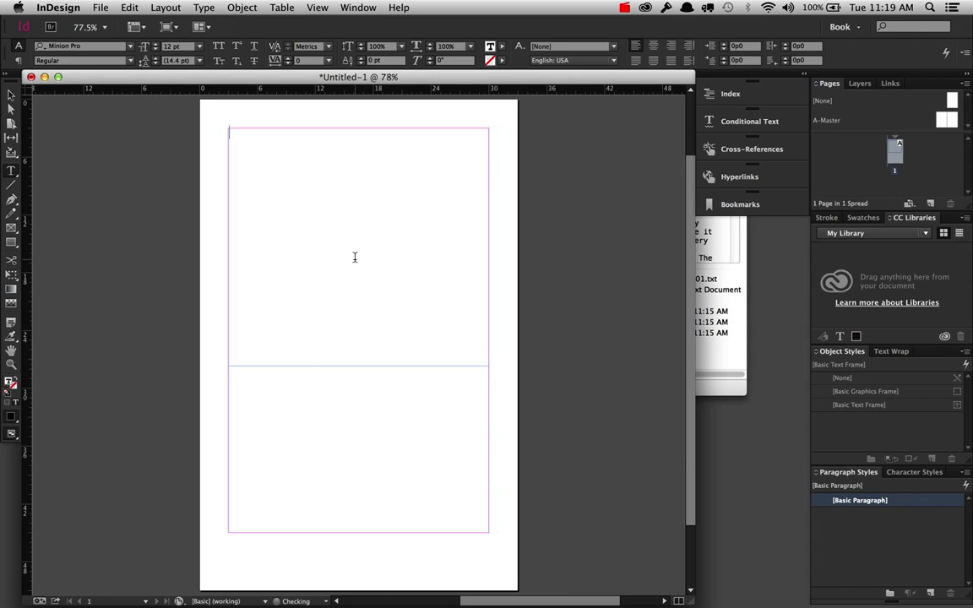
type("ter Title")
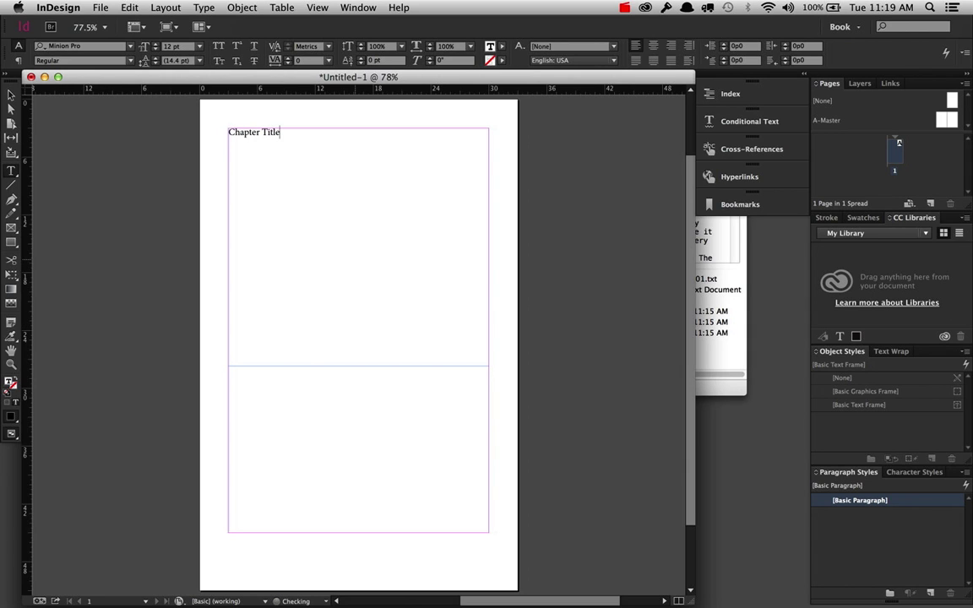
key("Return")
left_click(193, 6)
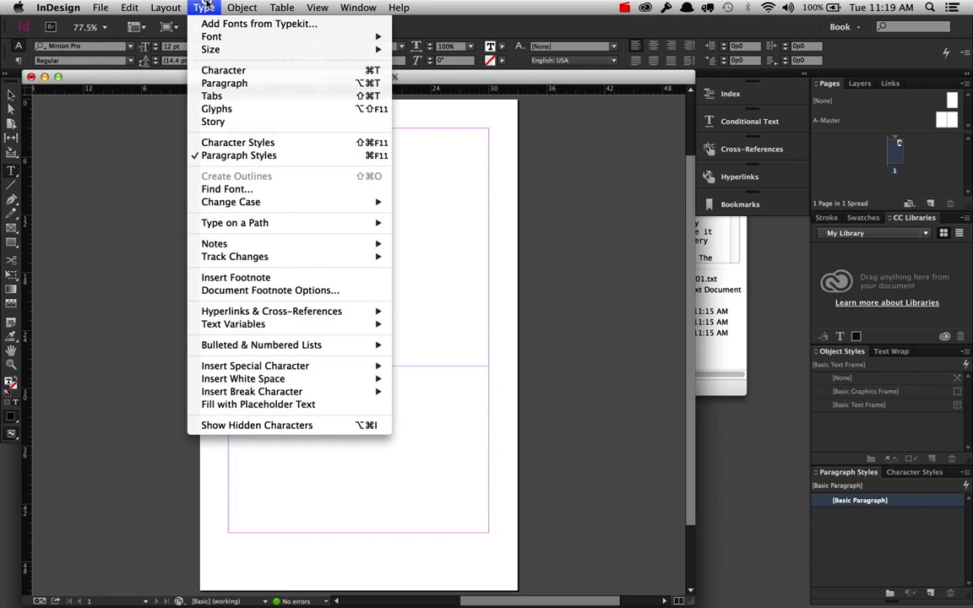
left_click(245, 404)
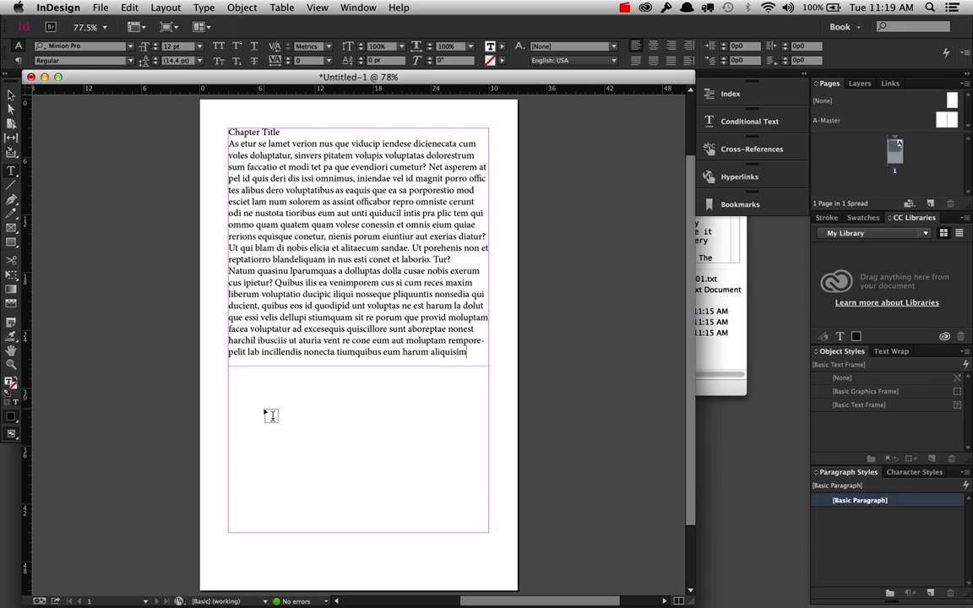
Step: Center the "Chapter Title" line and set it in all caps
triple_click(241, 132)
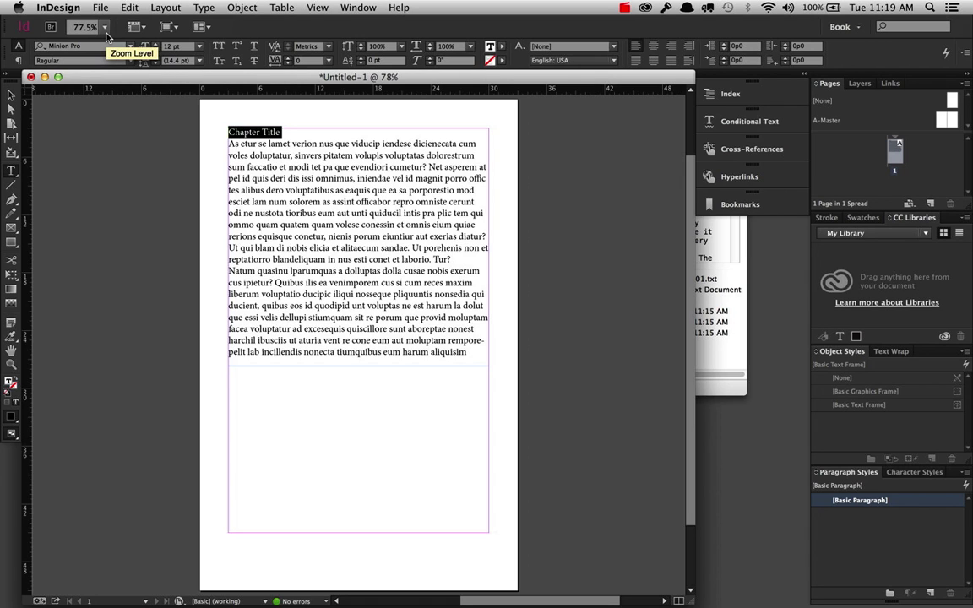
left_click(656, 43)
left_click(219, 47)
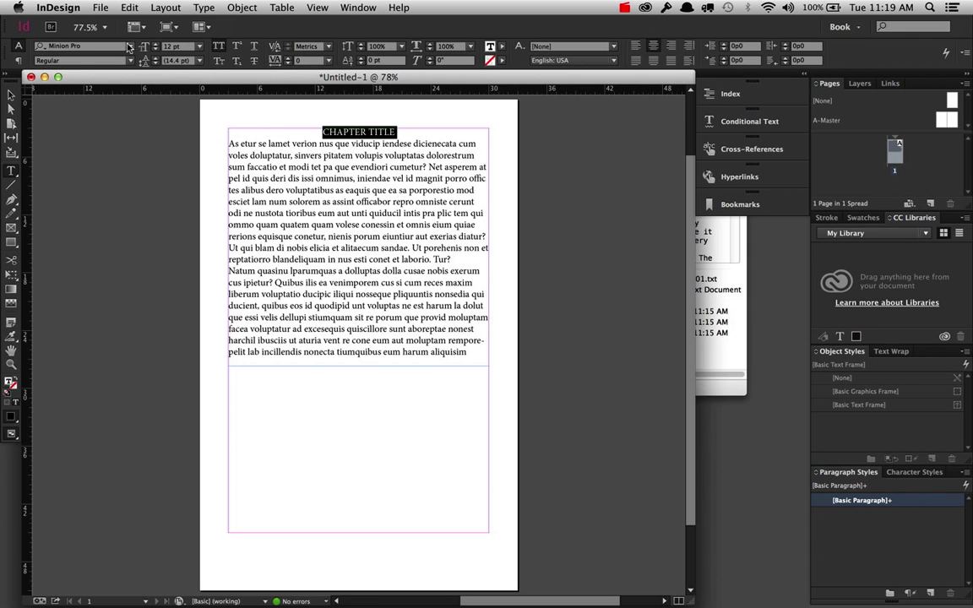
Step: Format the chapter title in Adobe Caslon Pro Bold at 18 pt
left_click(117, 47)
type("Adobe")
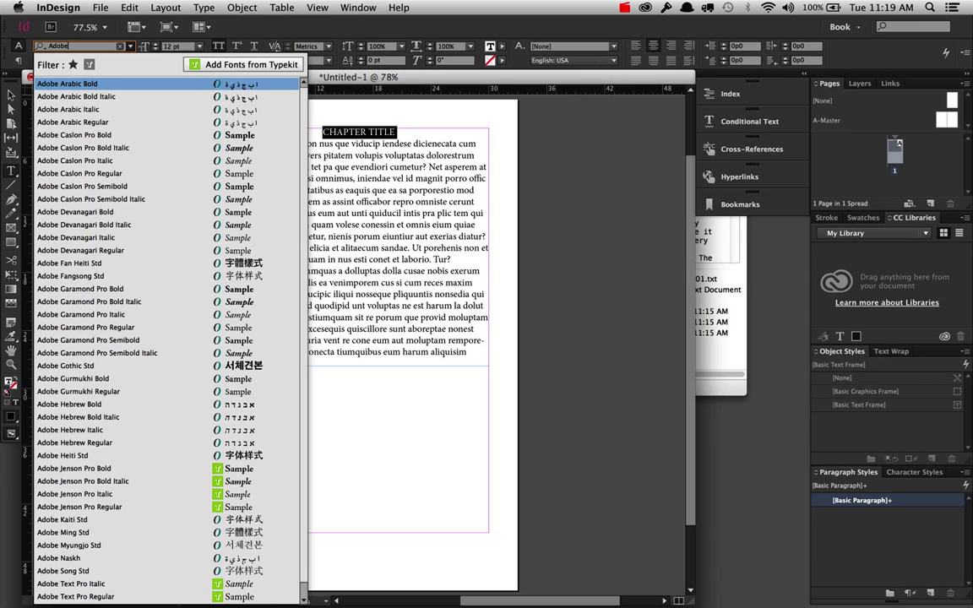
type(" cas")
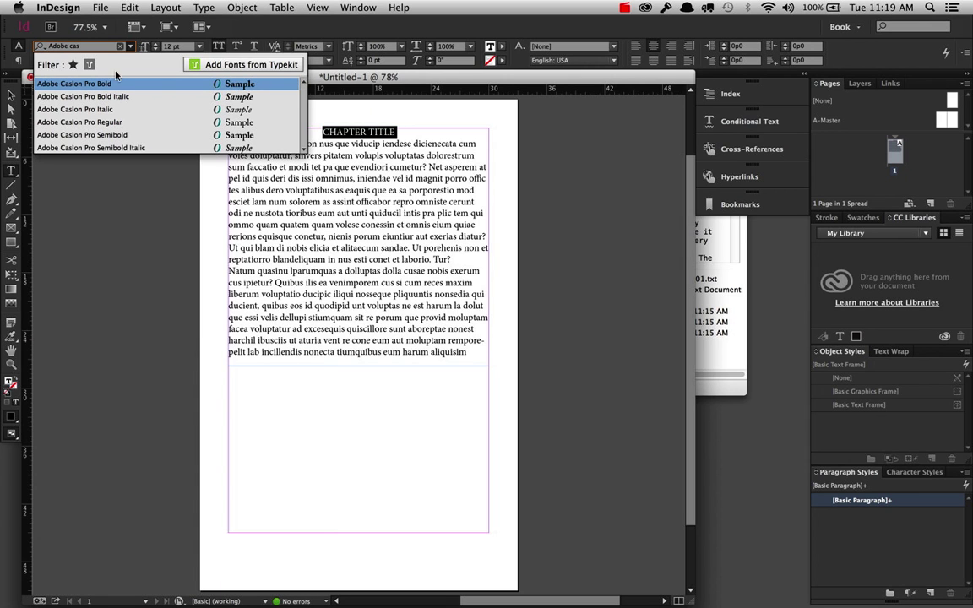
left_click(114, 123)
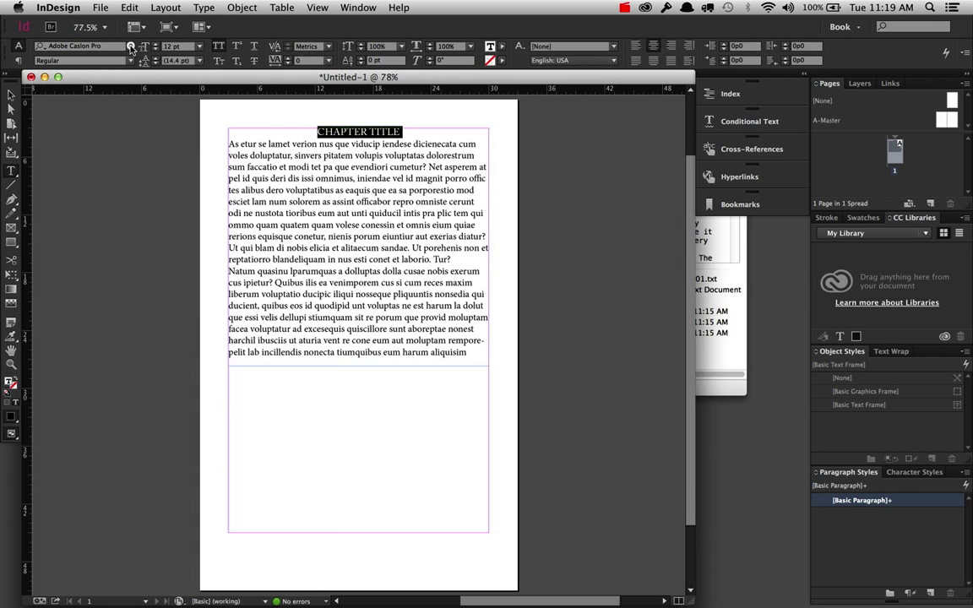
left_click(114, 60)
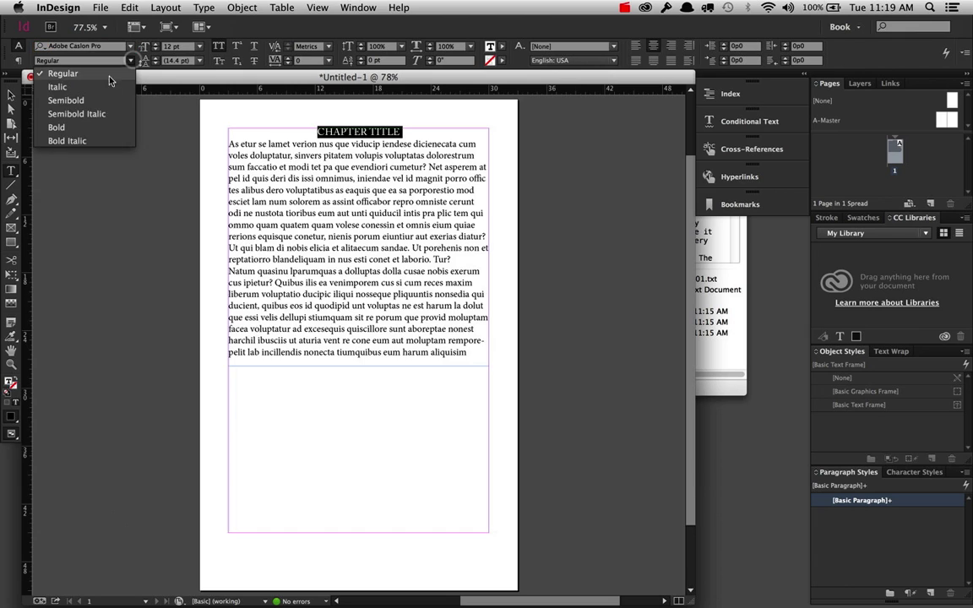
left_click(94, 124)
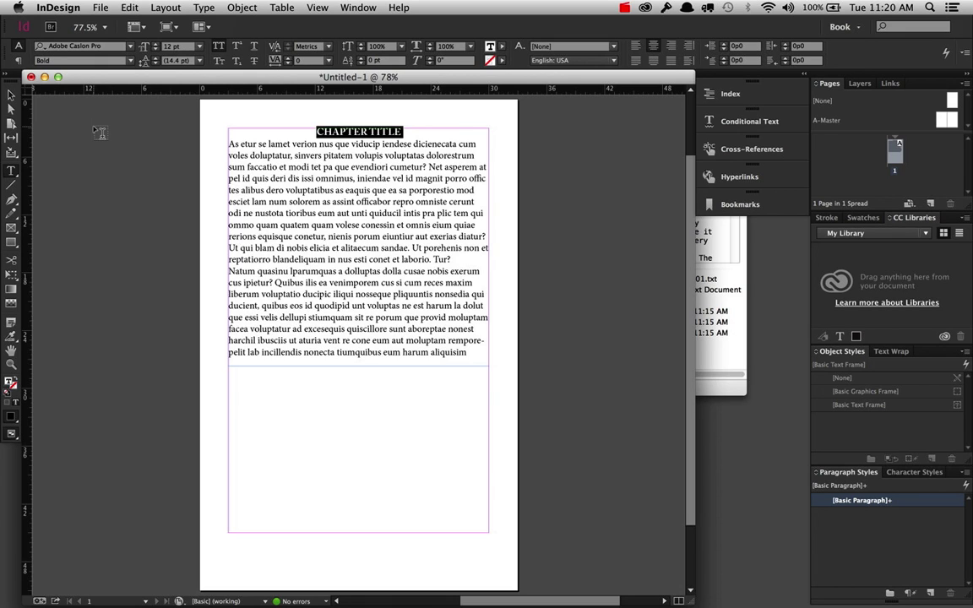
left_click(198, 49)
left_click(169, 158)
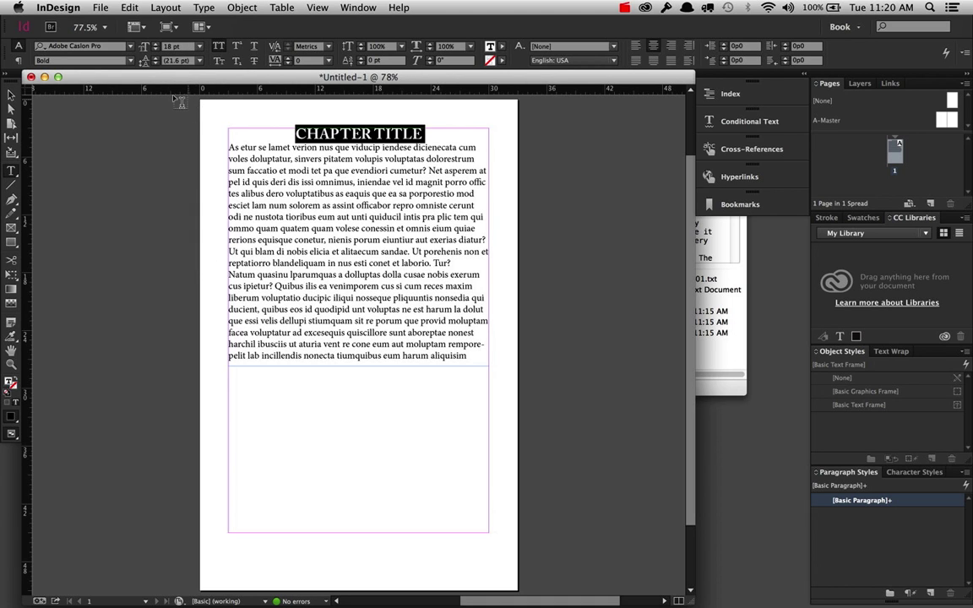
Step: Set the space after the chapter title paragraph to 1p2
left_click(17, 59)
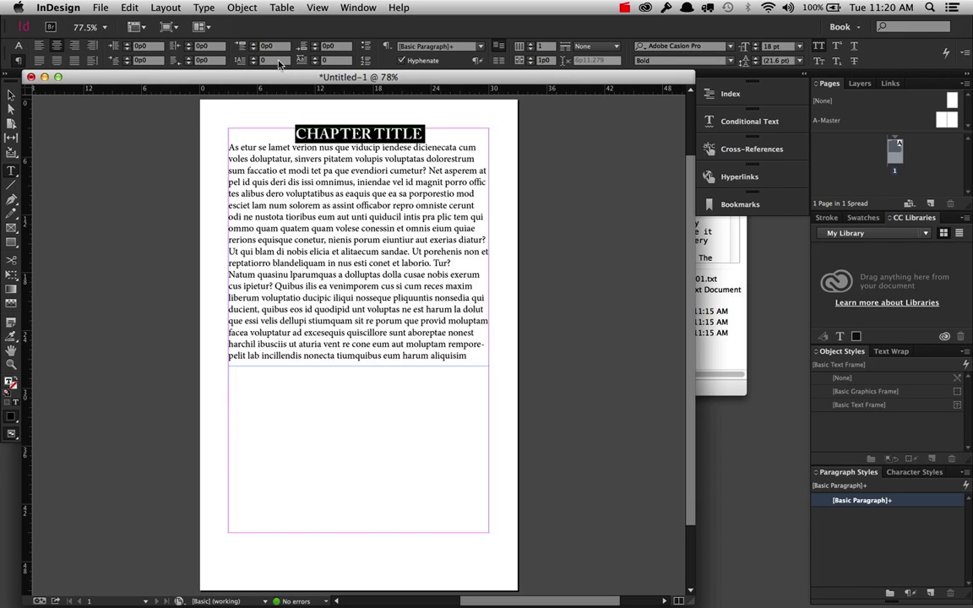
left_click(337, 47)
type("1p2")
key("Tab")
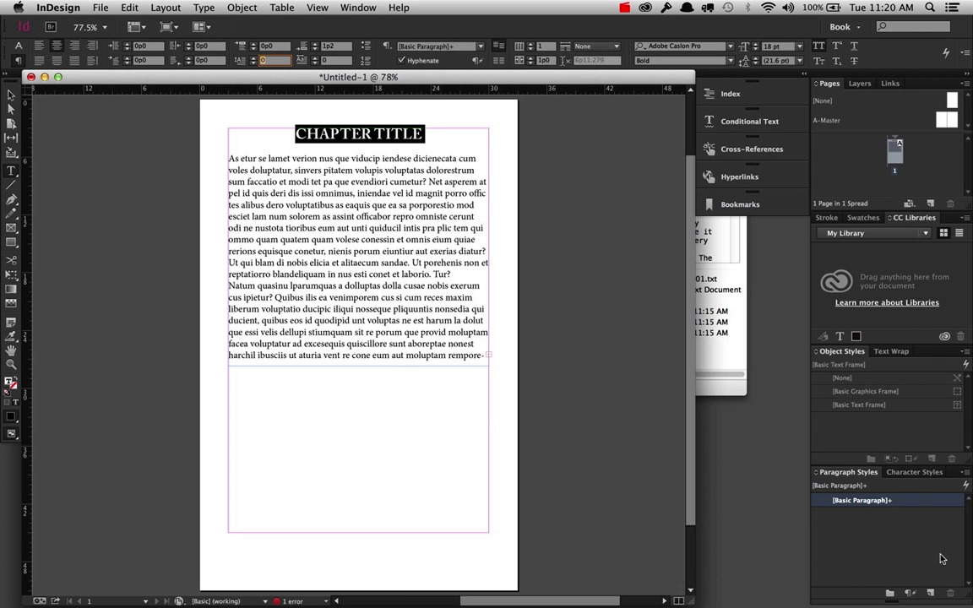
Step: Create a paragraph style from the formatted title, name it "Chapter Title" and apply it to the title
left_click_drag(849, 472, 568, 264)
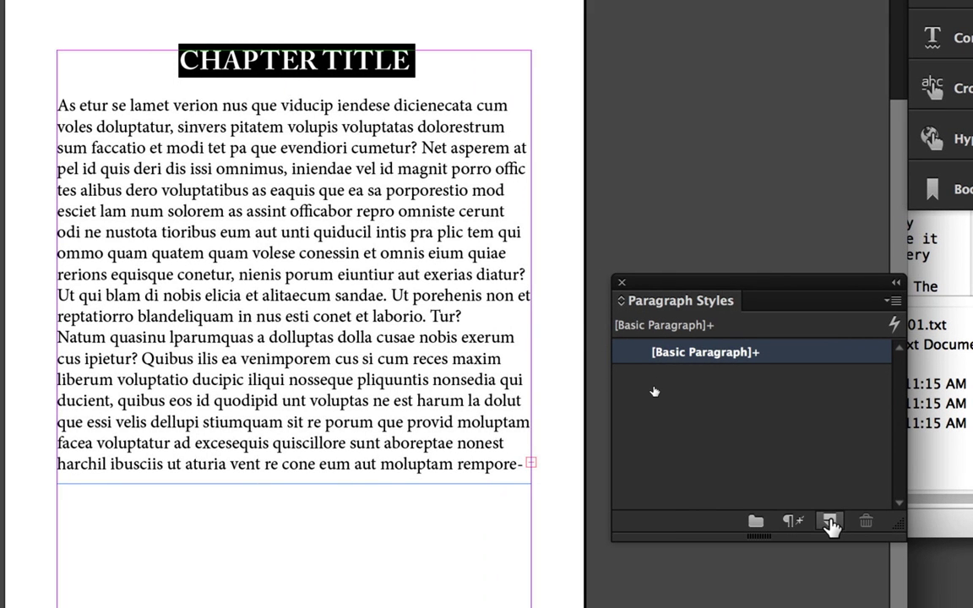
left_click(831, 524)
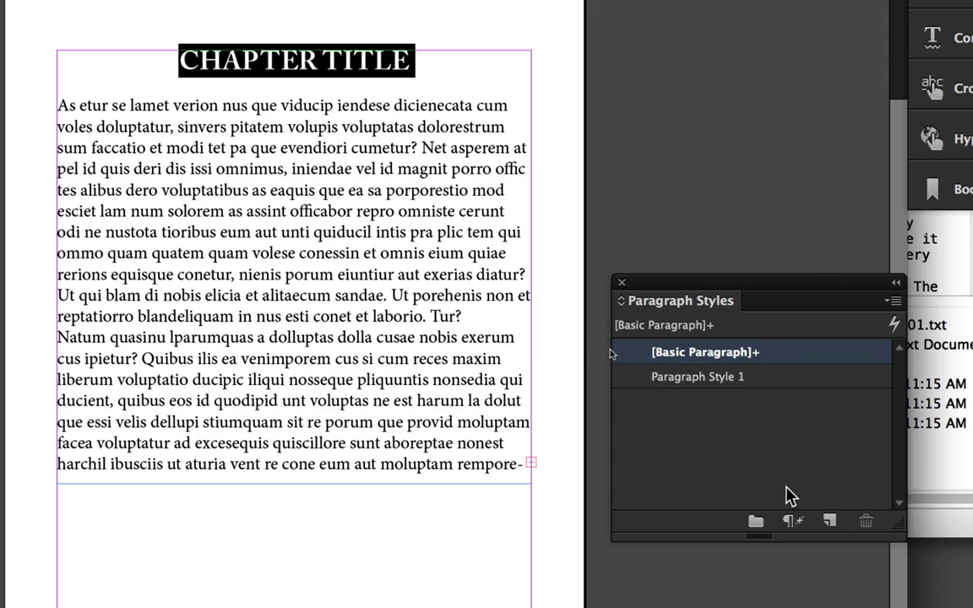
double_click(694, 389)
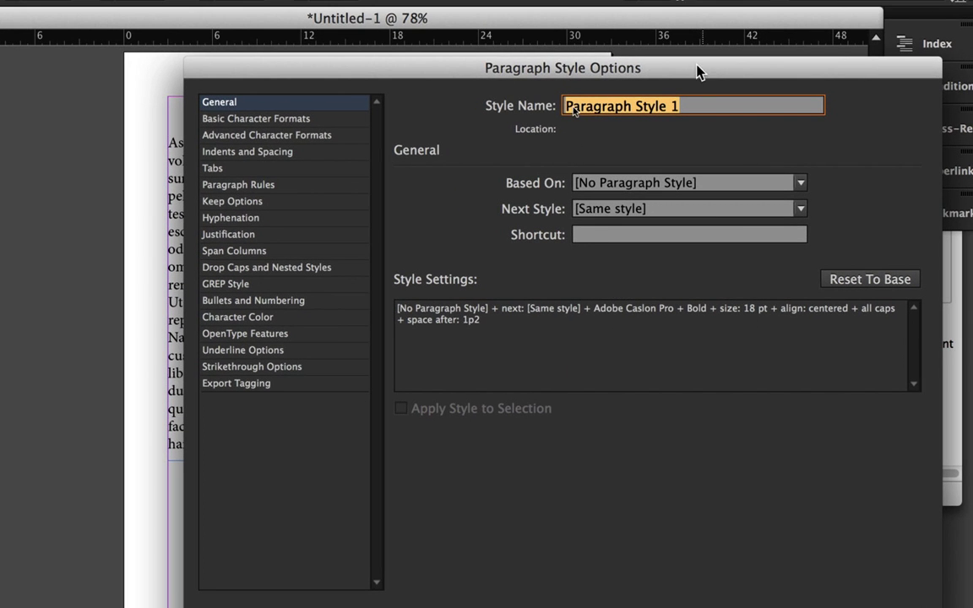
left_click_drag(700, 72, 654, 36)
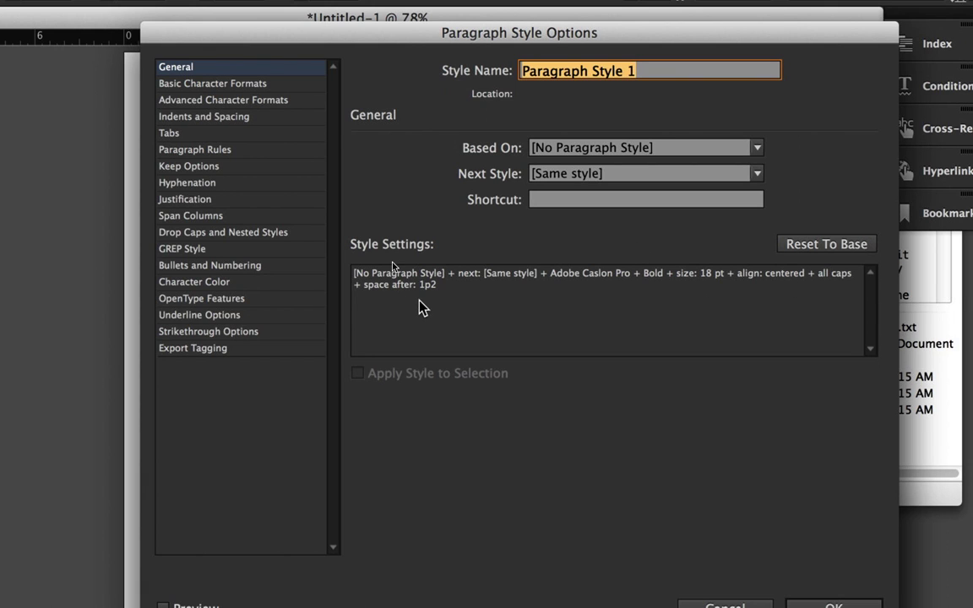
type("Chapter ")
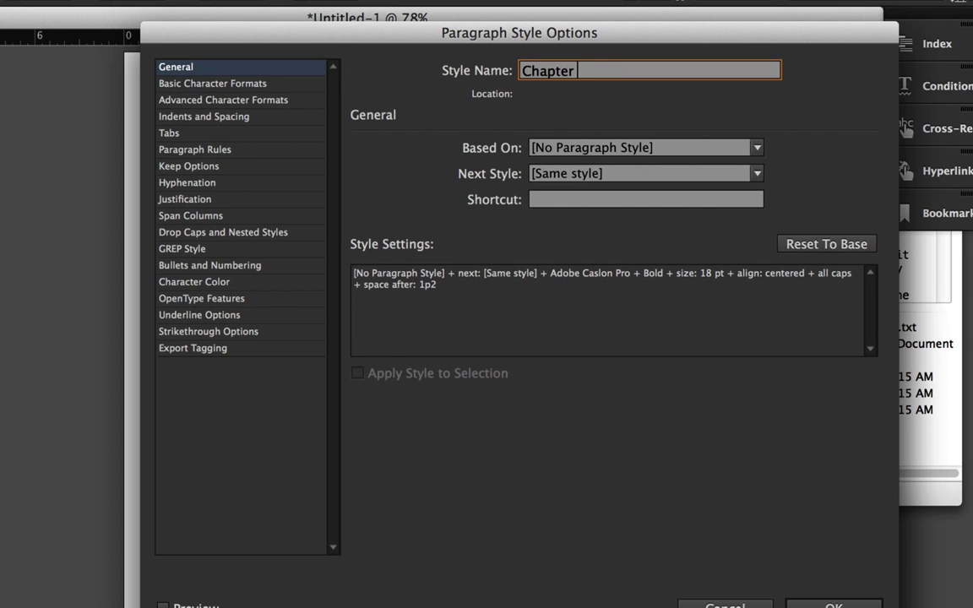
type("Title")
left_click(811, 605)
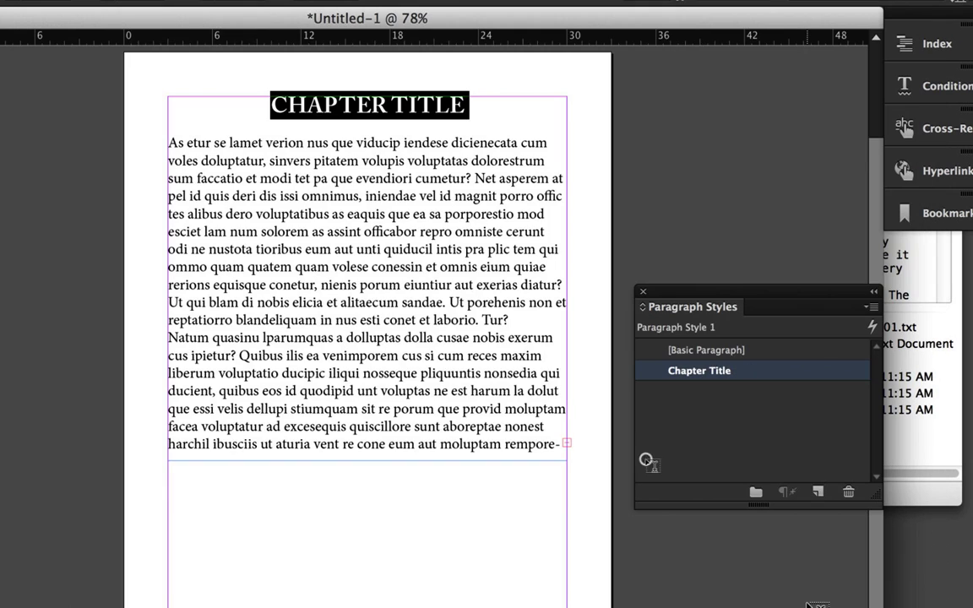
Step: Set the first body paragraph below the chapter title in Adobe Caslon Pro Regular
double_click(436, 232)
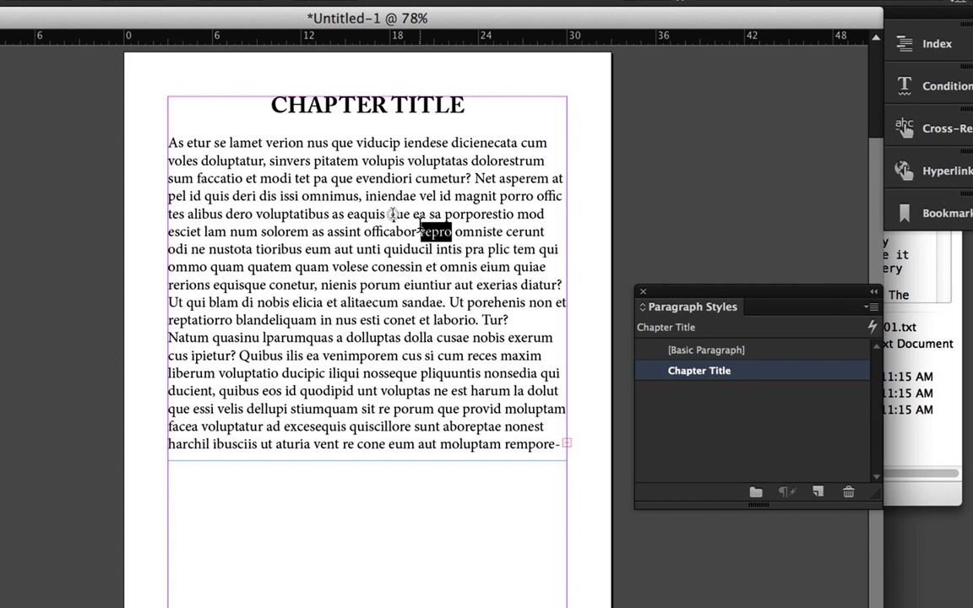
triple_click(436, 231)
double_click(436, 231)
double_click(420, 227)
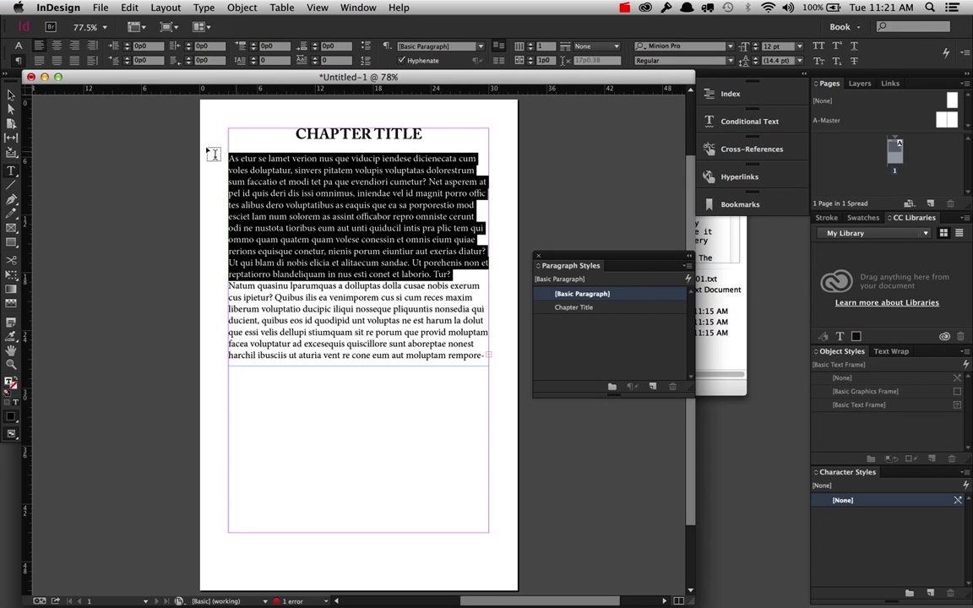
left_click(18, 45)
left_click(67, 47)
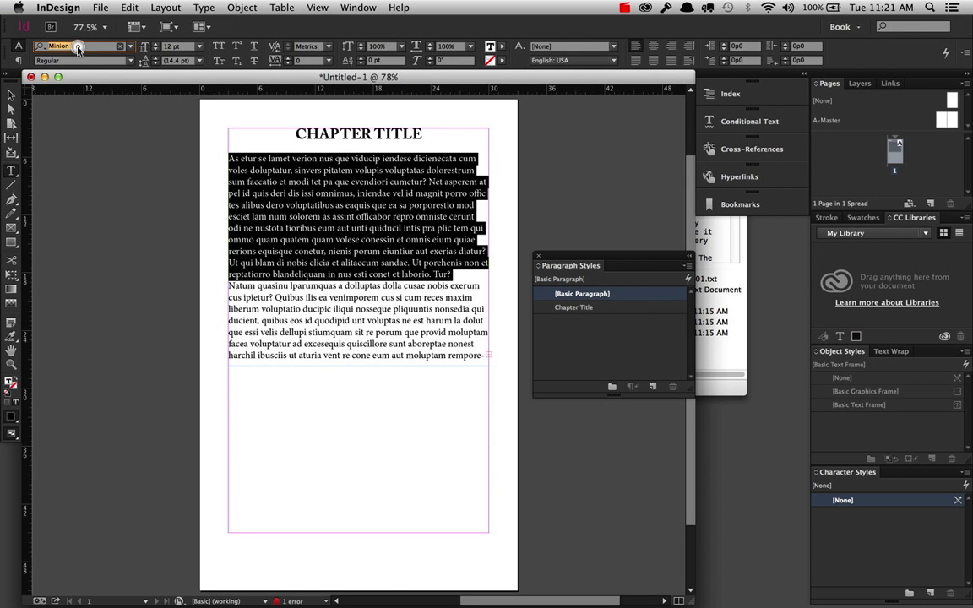
type("Adobe Ca")
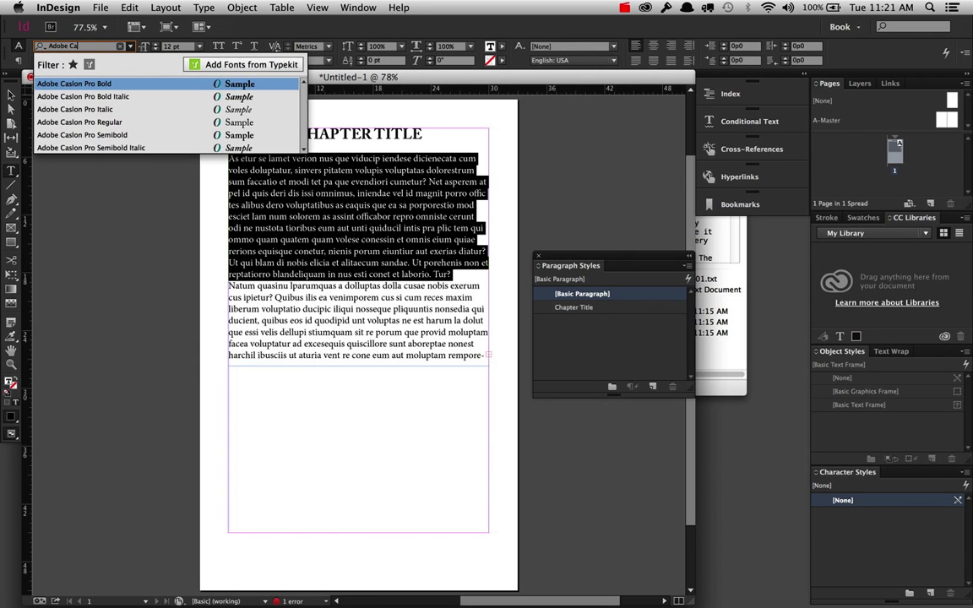
key("Down")
key("Down")
key("Down")
key("Return")
key("Tab")
key("Tab")
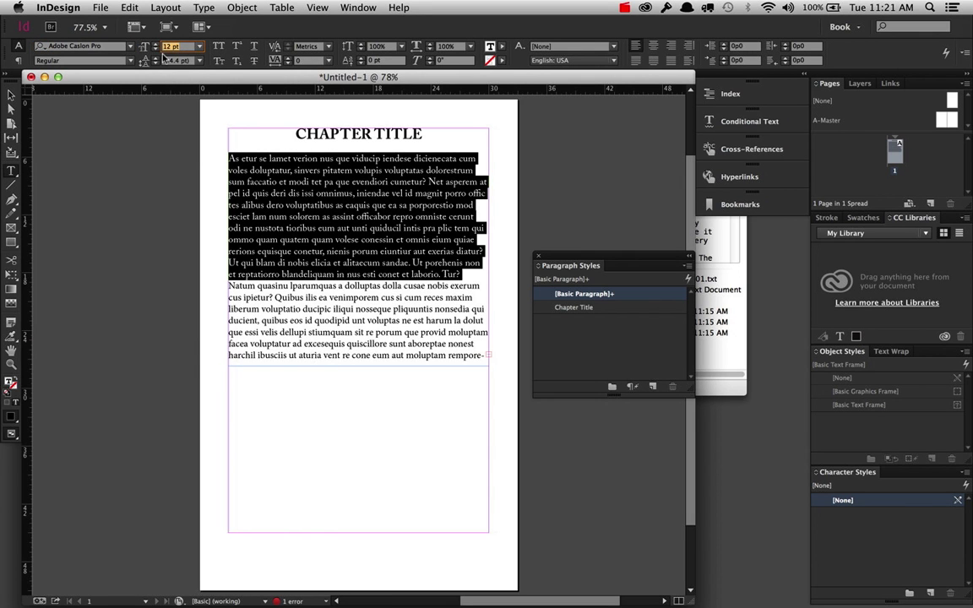
Step: Set the first body paragraph's font size to 10 pt and its leading to 14 pt
type("11")
key("Return")
type("10")
key("Return")
key("Tab")
type("14")
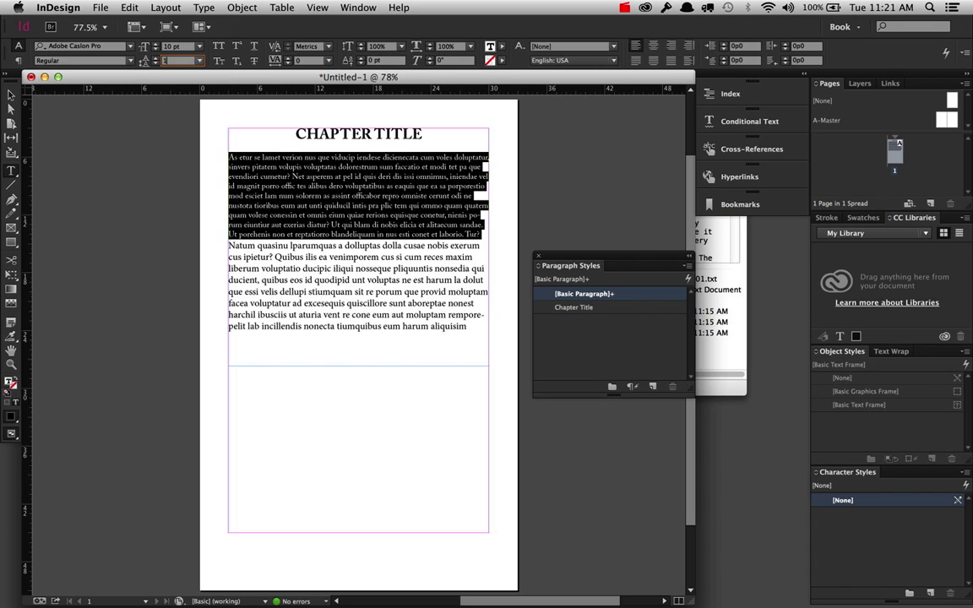
key("Return")
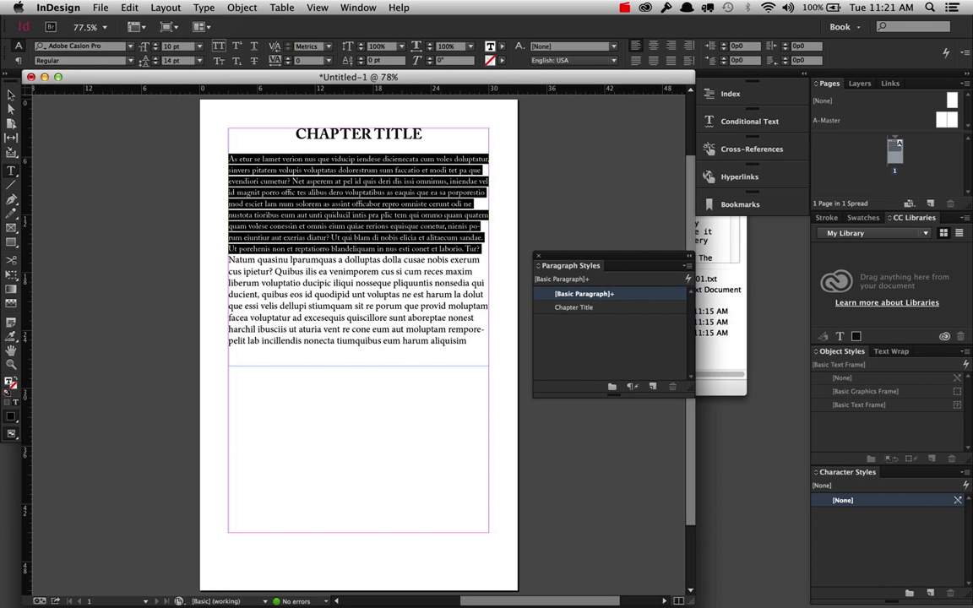
Step: Set the space after the first body paragraph to 14 points (1p2)
left_click(19, 60)
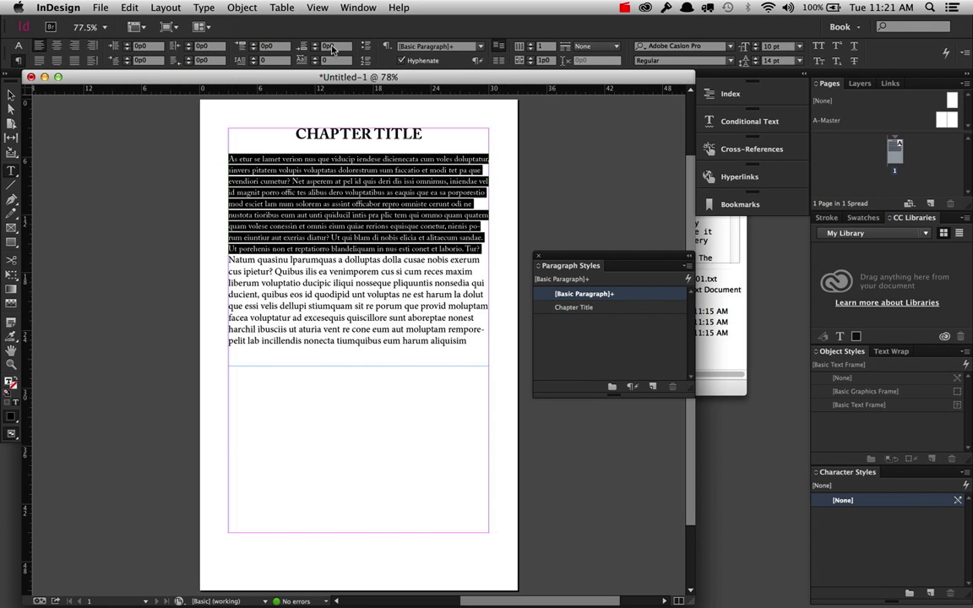
left_click(331, 46)
type("14p")
key("Tab")
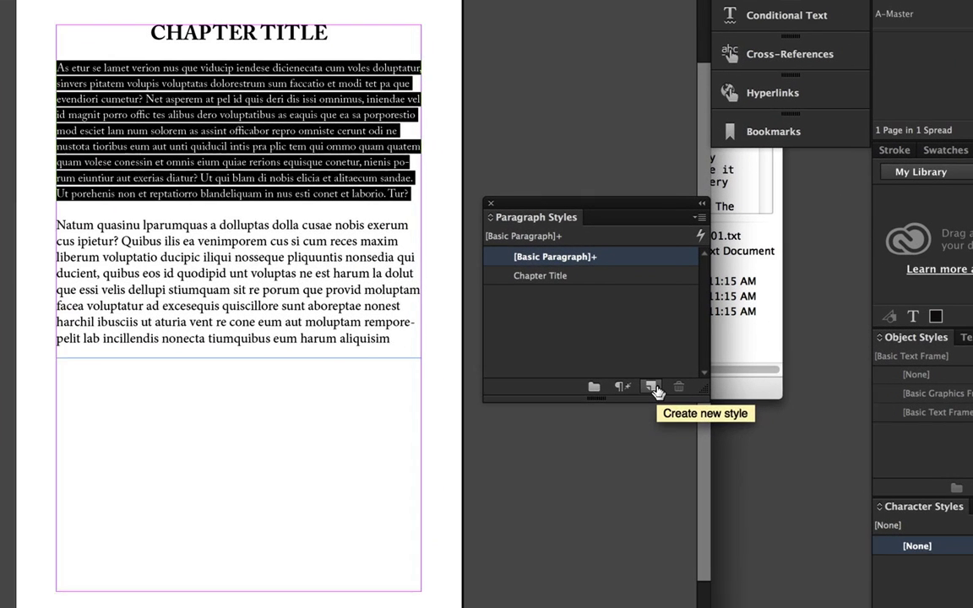
Step: Create a paragraph style from the formatted body paragraph, name it "Body Paragraph", apply it and deselect the text
left_click(652, 389)
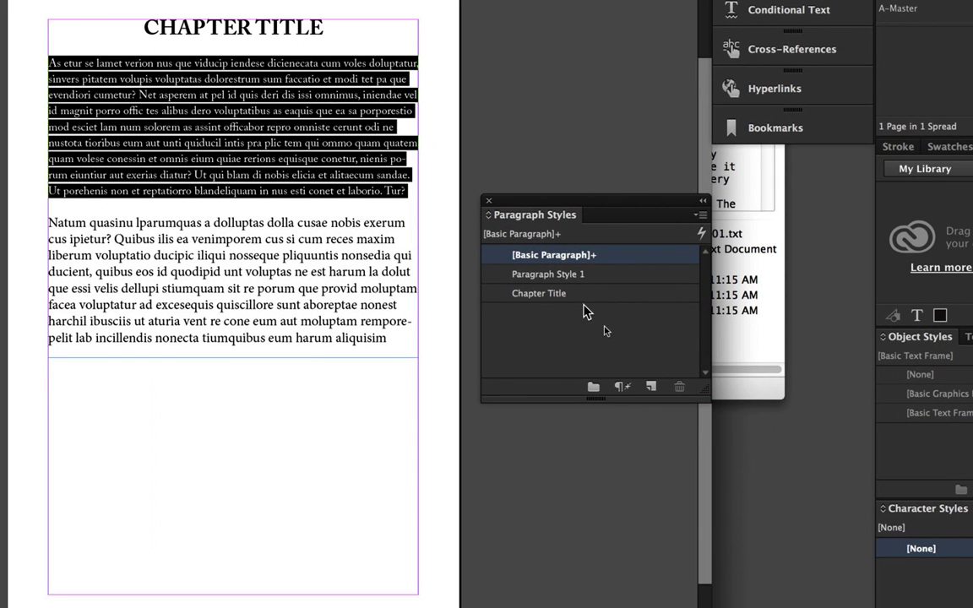
double_click(568, 281)
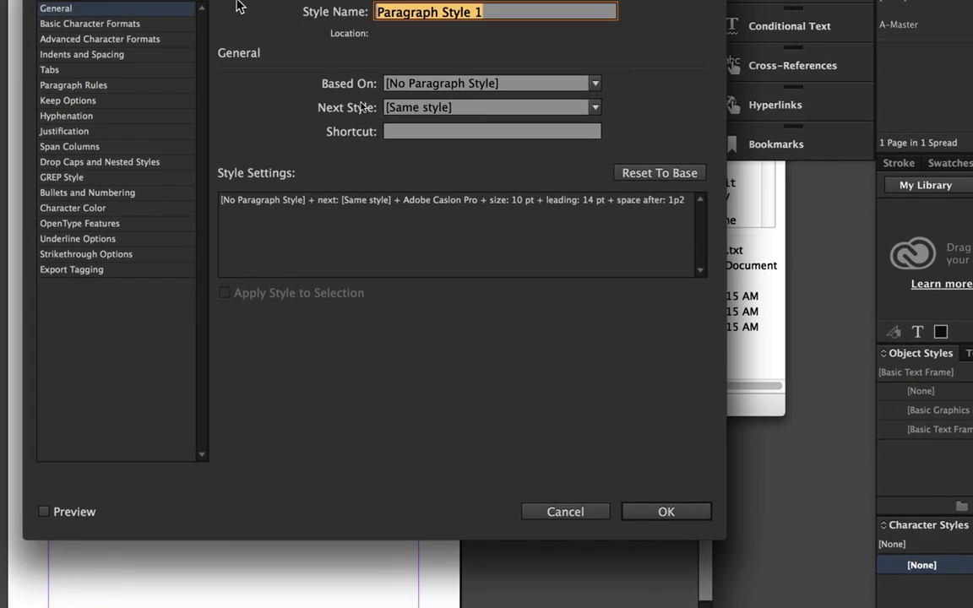
type("Body ")
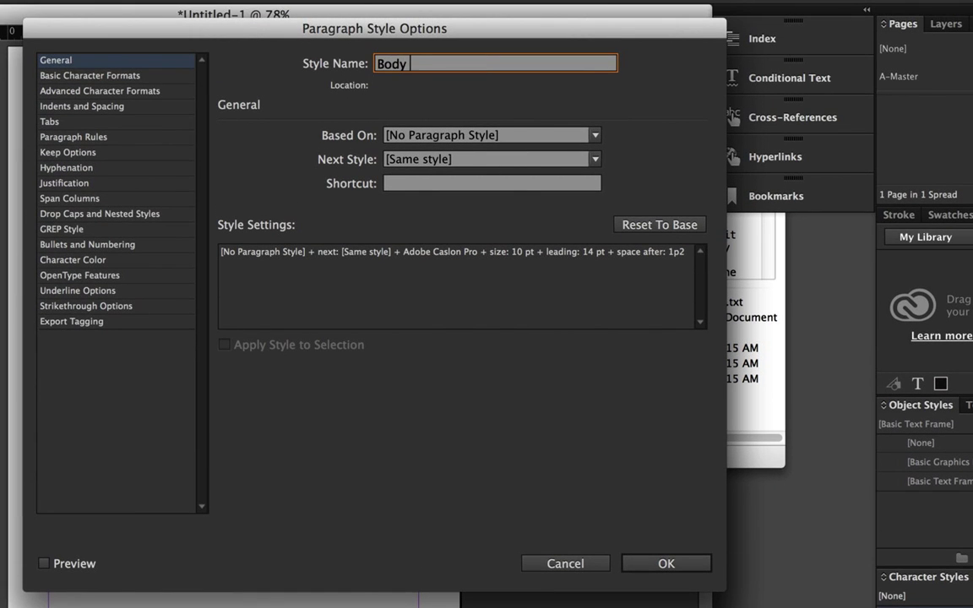
type("Paragraph")
key("Return")
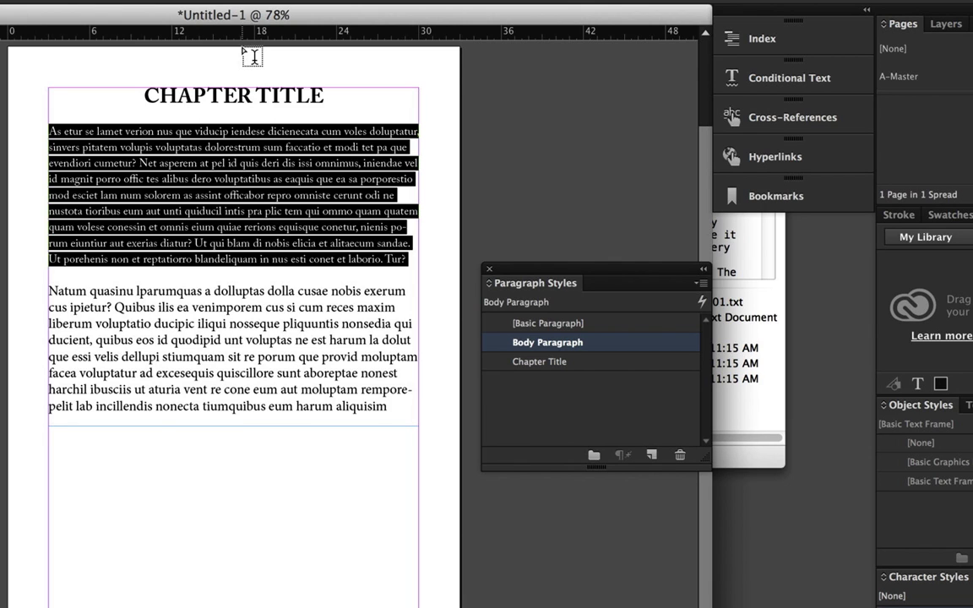
key("Escape")
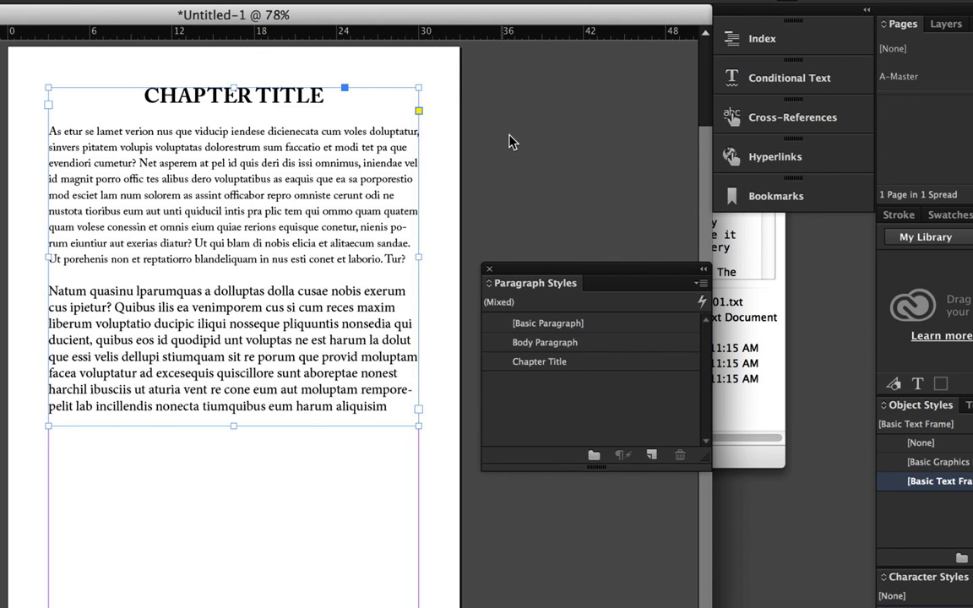
left_click(508, 141)
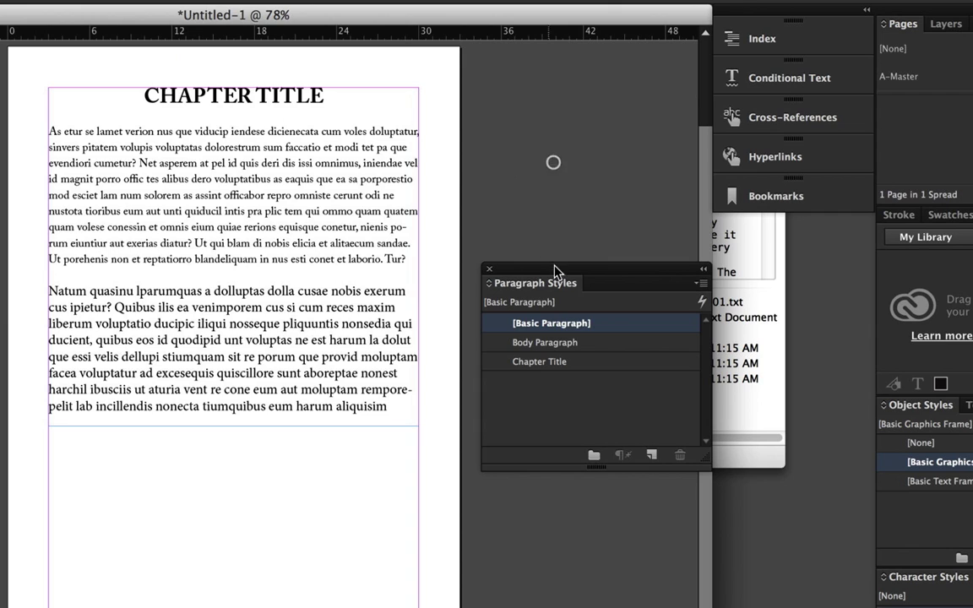
Step: Edit the Chapter Title style so that its next style is Body Paragraph
double_click(554, 363)
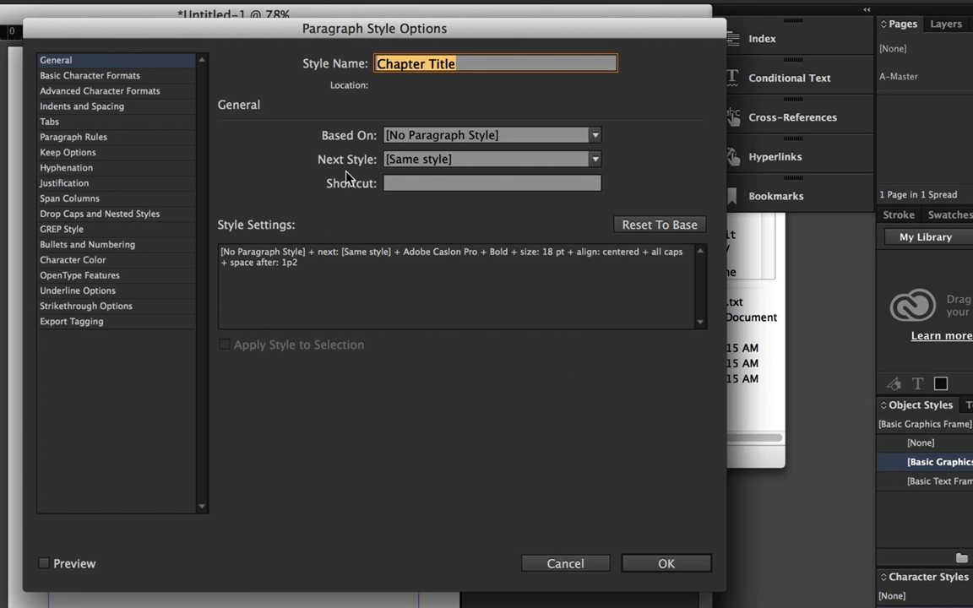
left_click(595, 159)
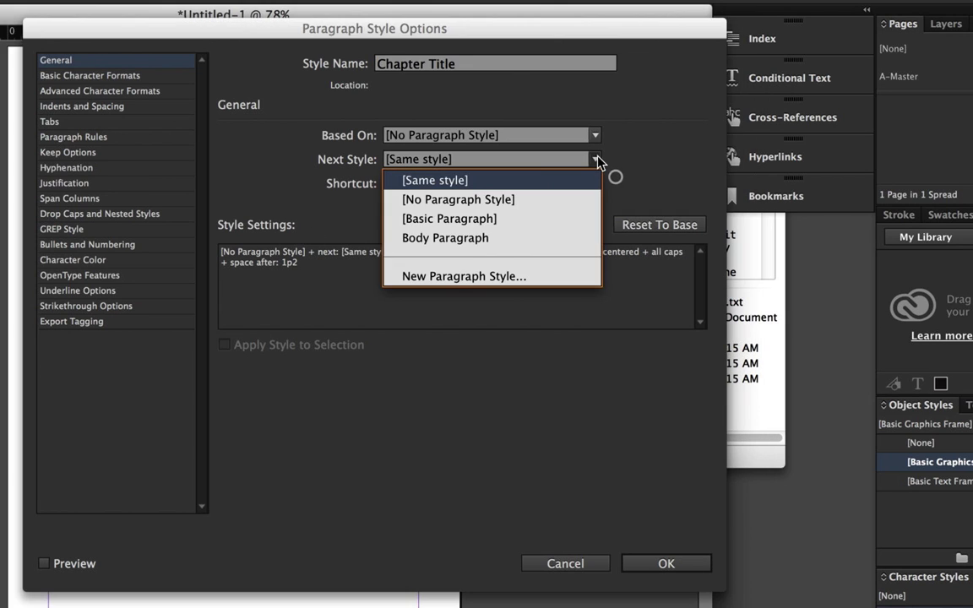
left_click(473, 238)
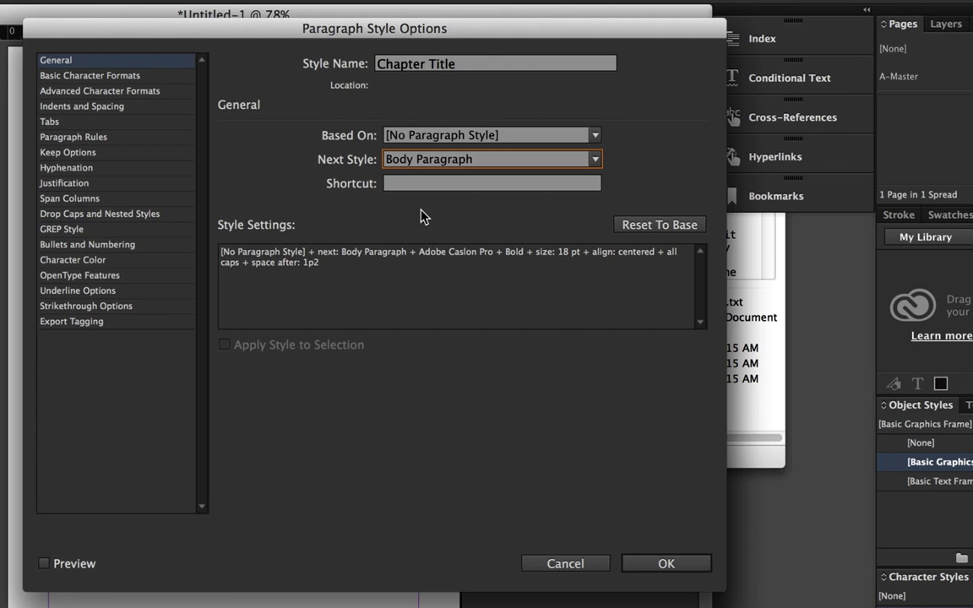
left_click(662, 563)
Step: Reset all the text in the frame to the [Basic Paragraph] style
left_click(396, 326)
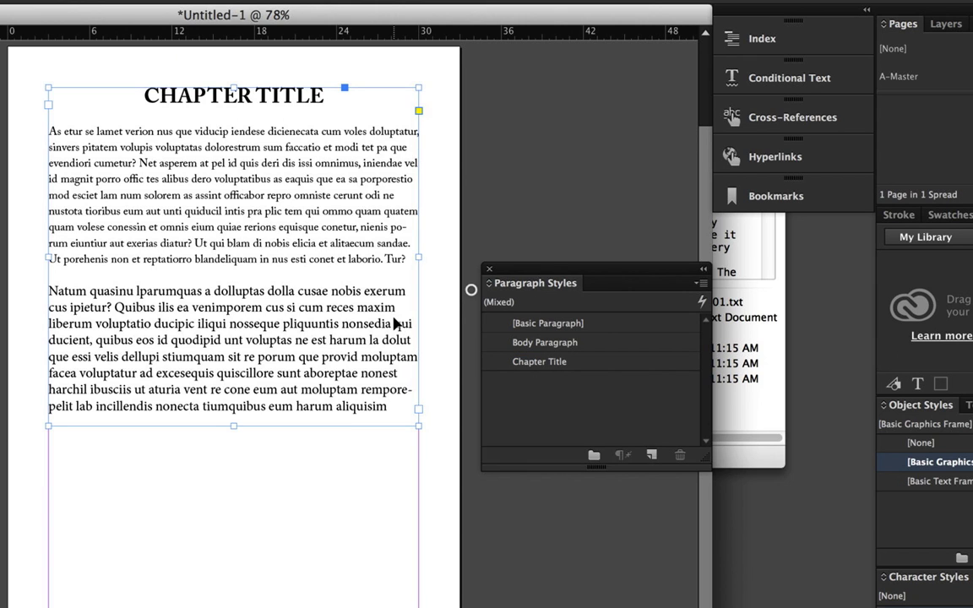
double_click(395, 326)
key("super+a")
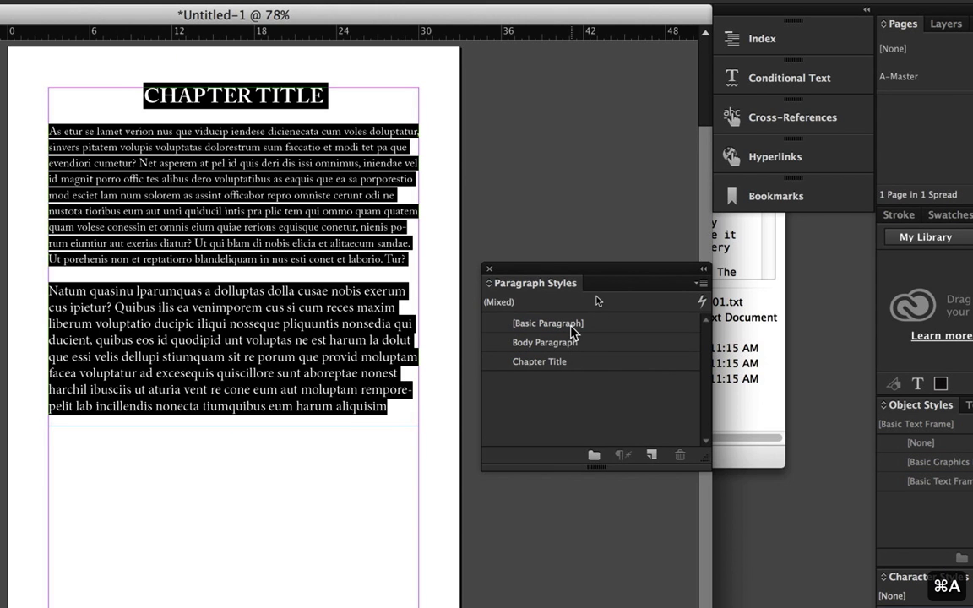
left_click(573, 329)
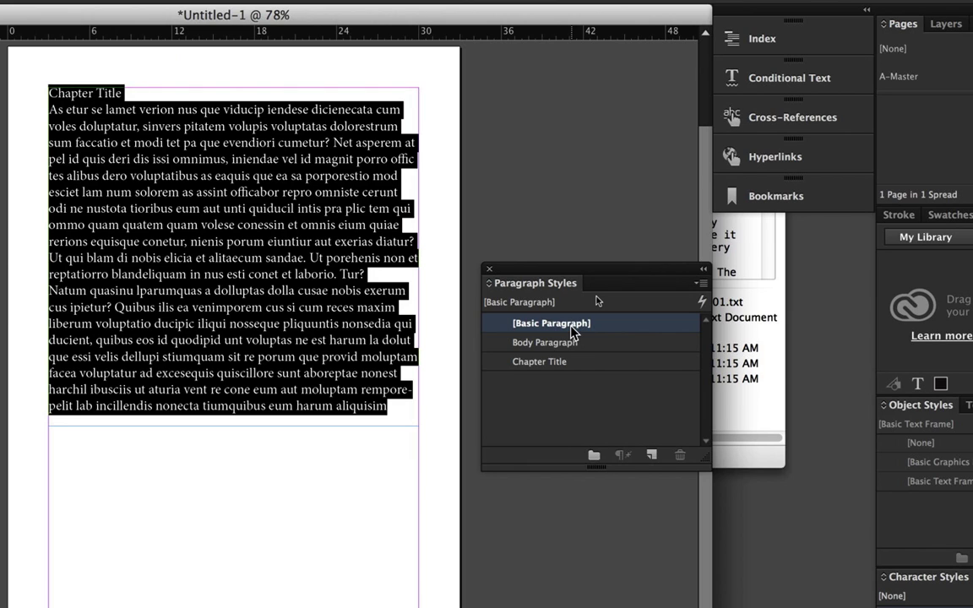
Step: Apply Chapter Title then its next style to all the selected text and check the style of each paragraph
right_click(581, 367)
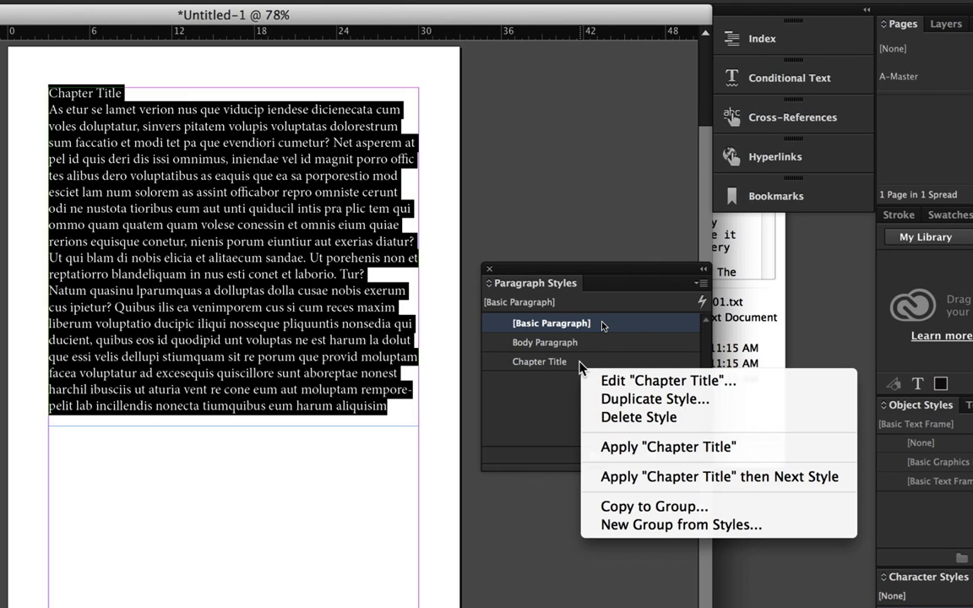
left_click(615, 478)
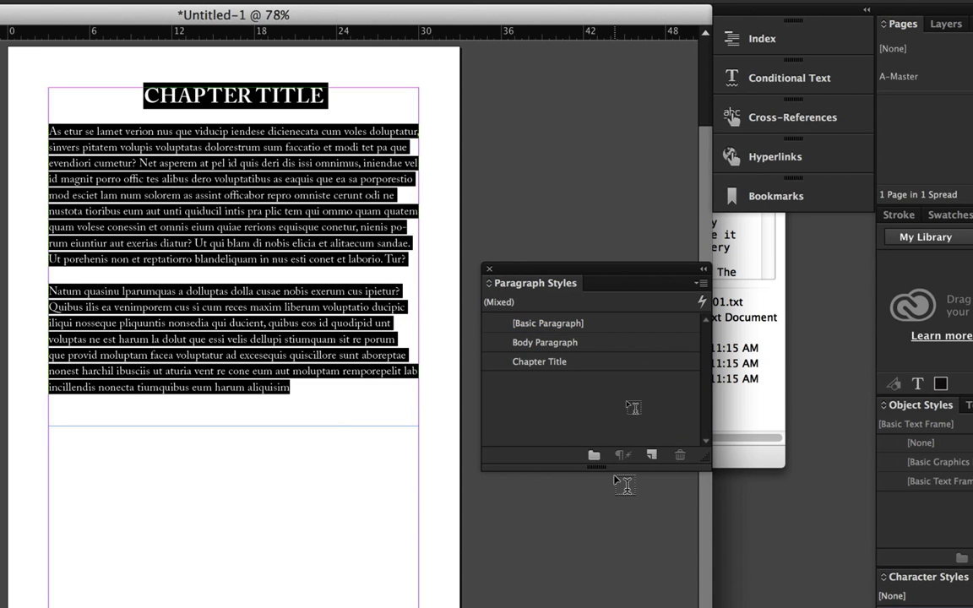
left_click(328, 291)
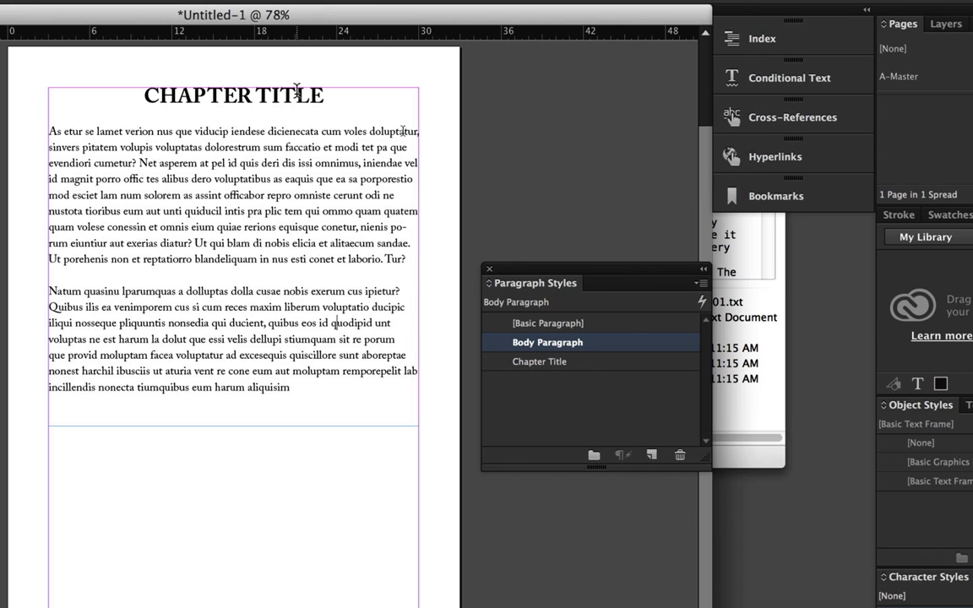
left_click(229, 96)
left_click(185, 142)
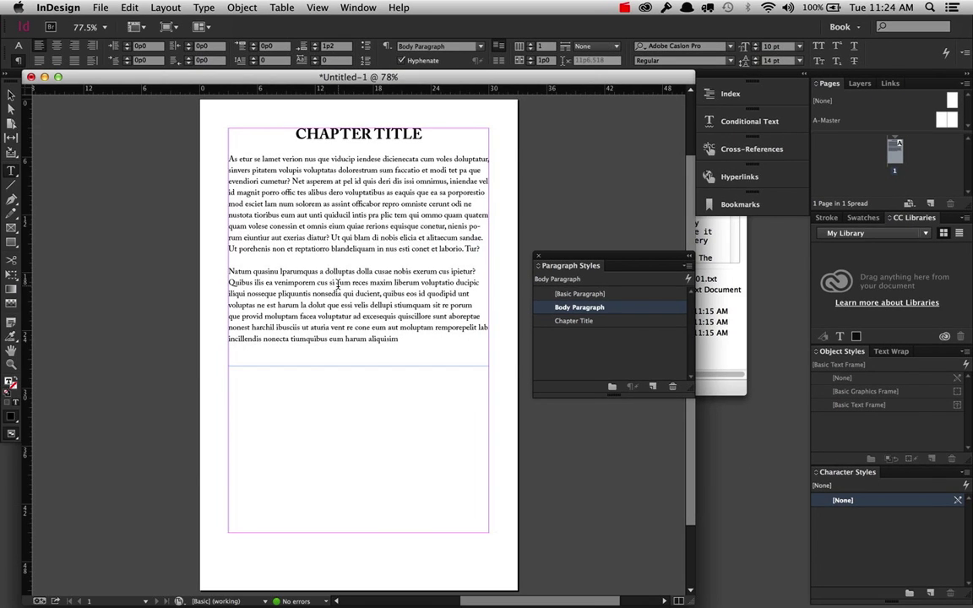
Step: Open the A-Master spread for editing and dock the floating Paragraph Styles panel beside Character Styles
left_click(11, 97)
left_click(113, 183)
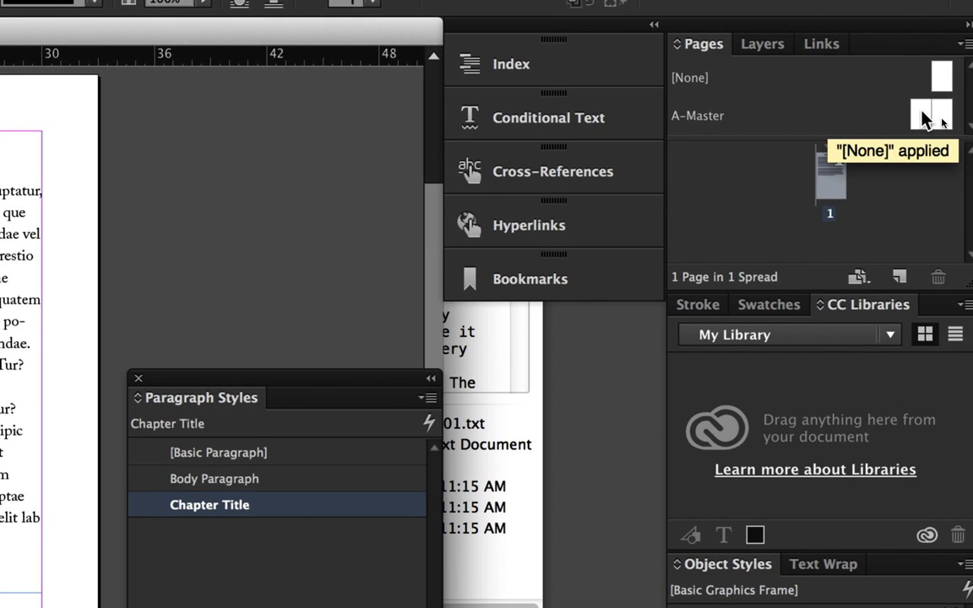
double_click(927, 115)
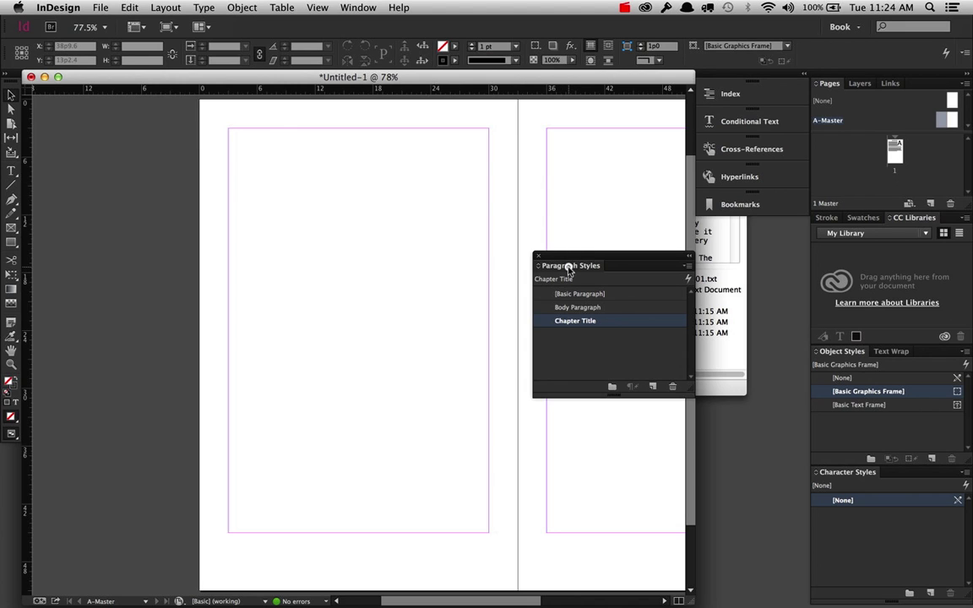
left_click_drag(569, 265, 900, 475)
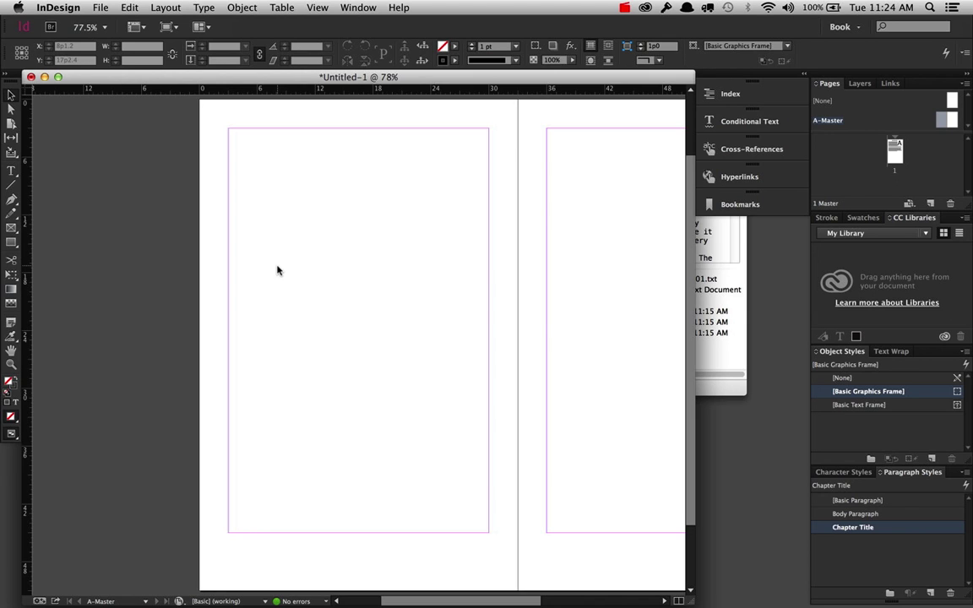
Step: Draw a small text frame in the lower outer corner of the left master page and assign it the [Basic Paragraph] style
left_click(11, 170)
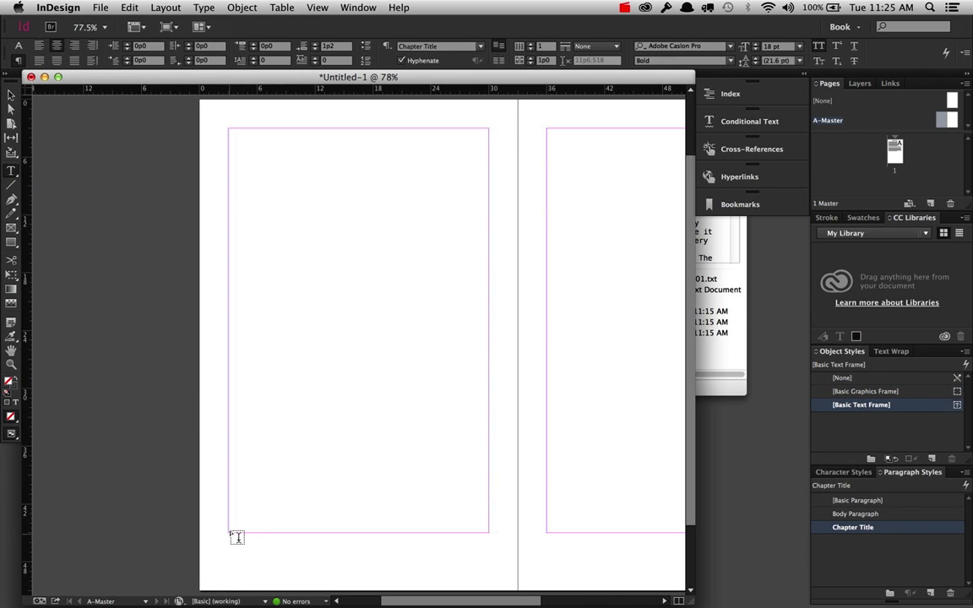
left_click_drag(229, 535, 200, 588)
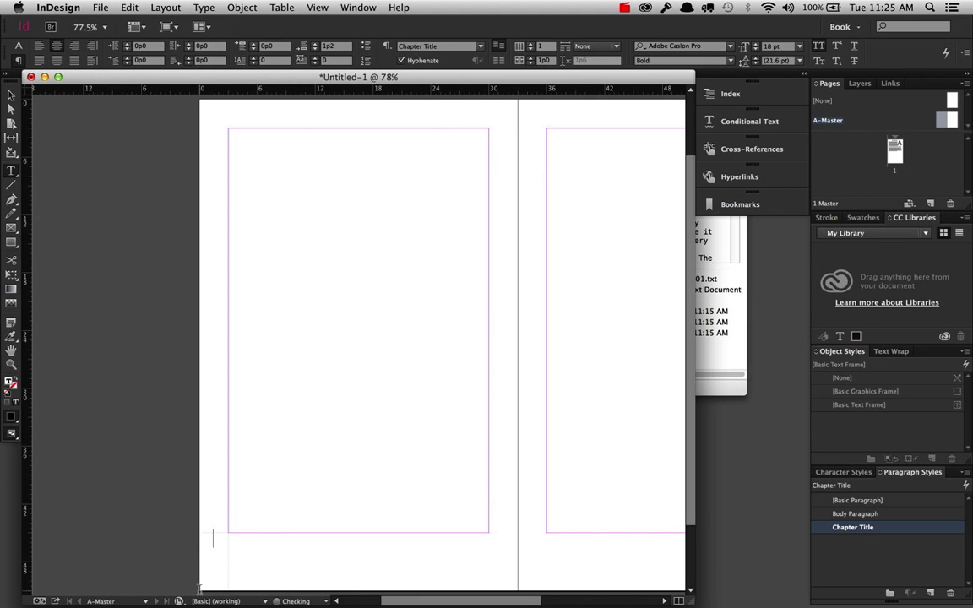
left_click(875, 501)
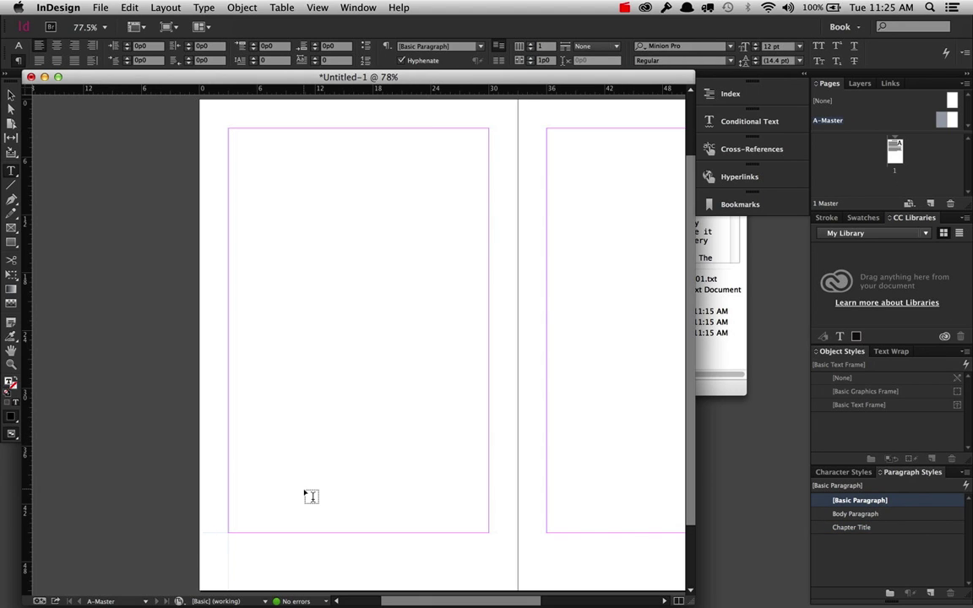
Step: Insert a Current Page Number marker into the text frame on the left master page
left_click(198, 6)
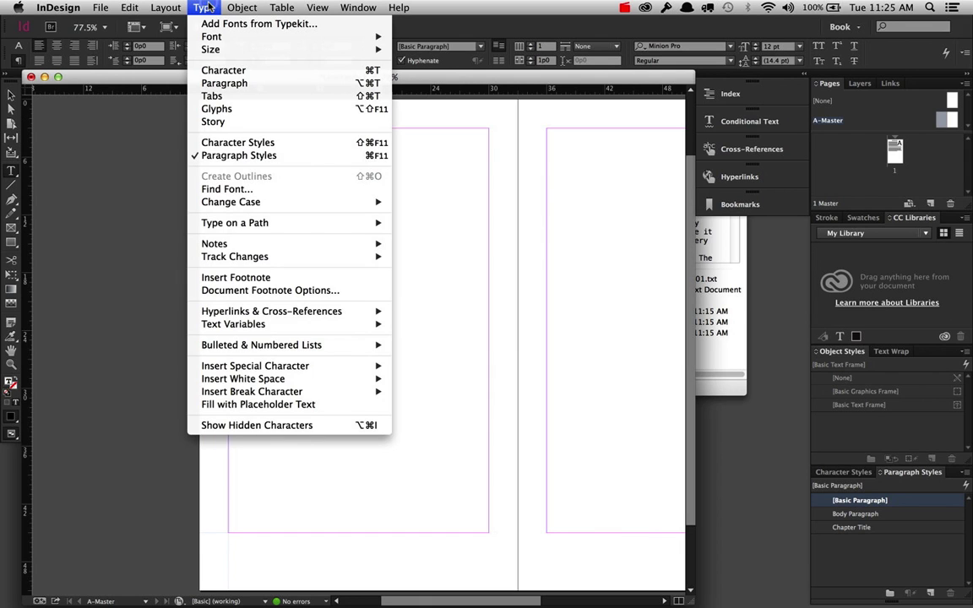
mouse_move(267, 370)
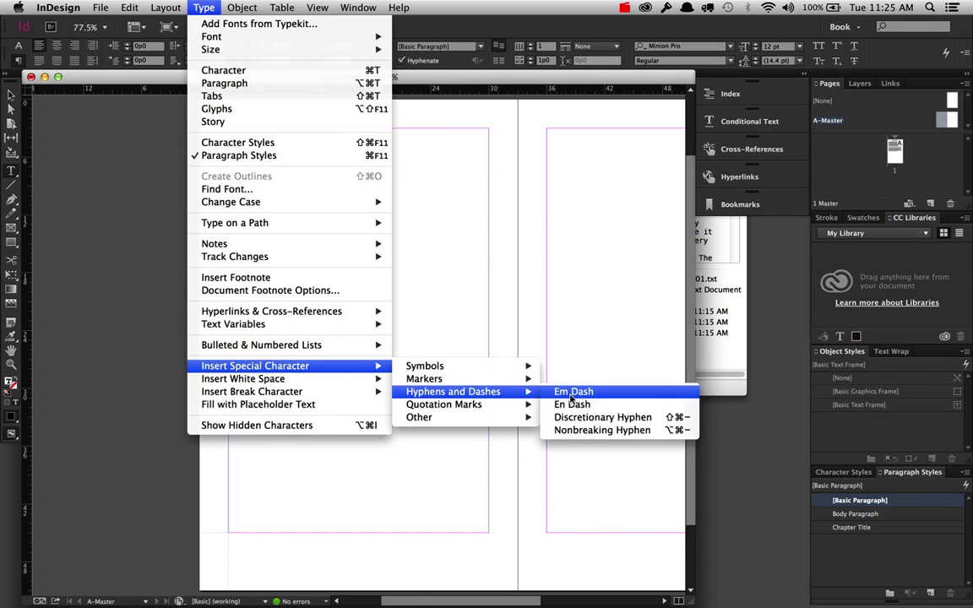
mouse_move(527, 381)
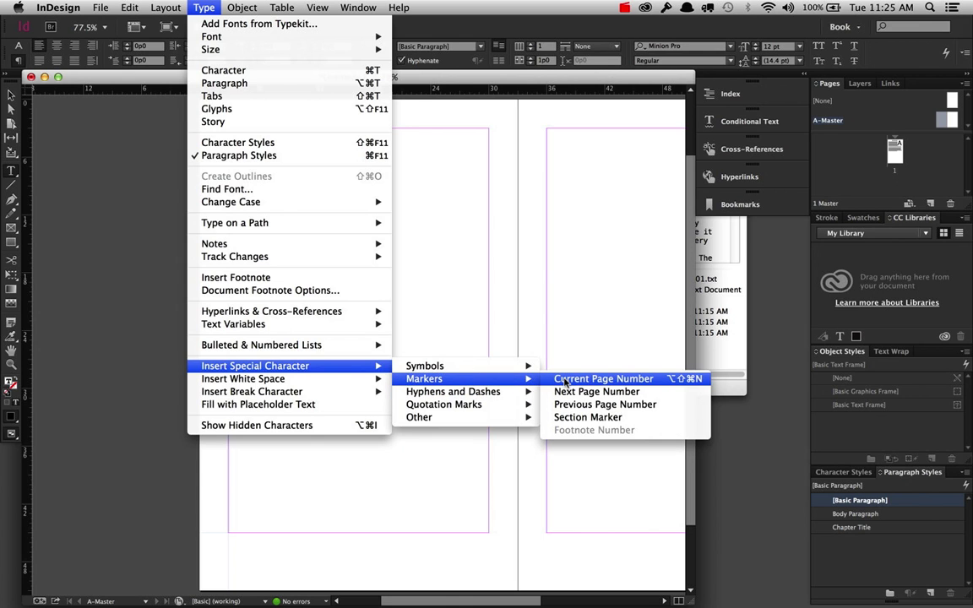
left_click(565, 380)
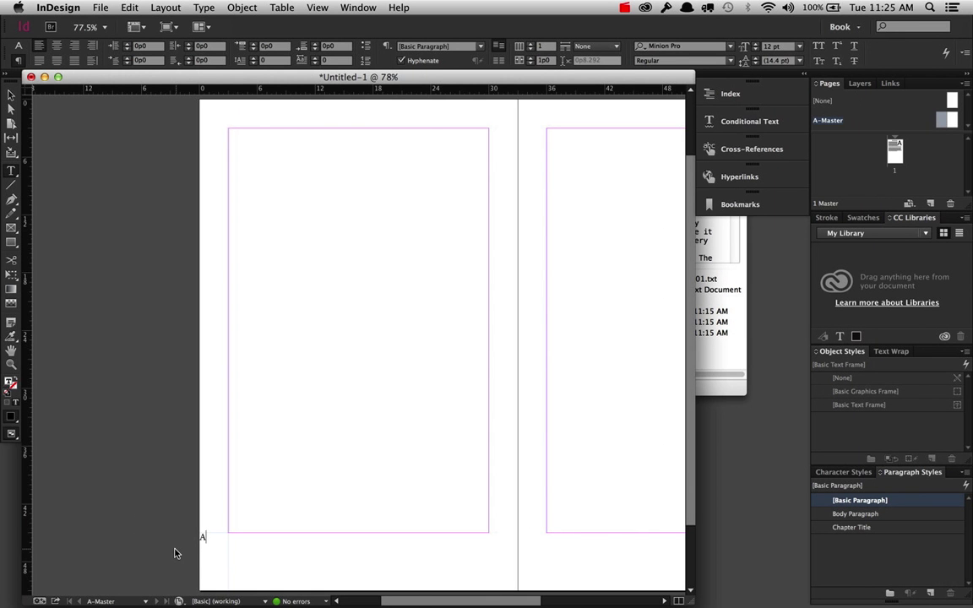
Step: Center the page number marker horizontally and vertically within its text frame on the left master page
key("super+a")
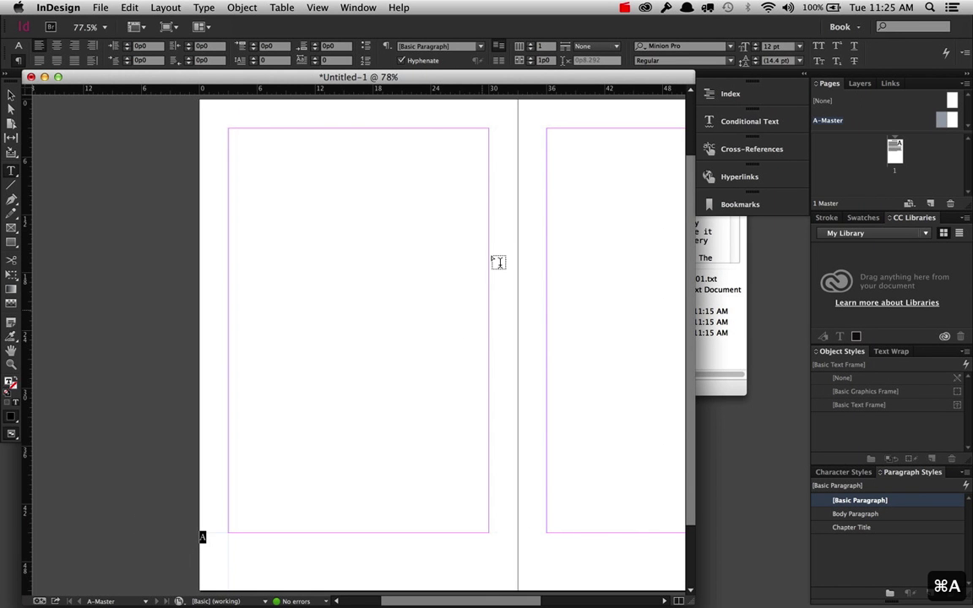
left_click(59, 47)
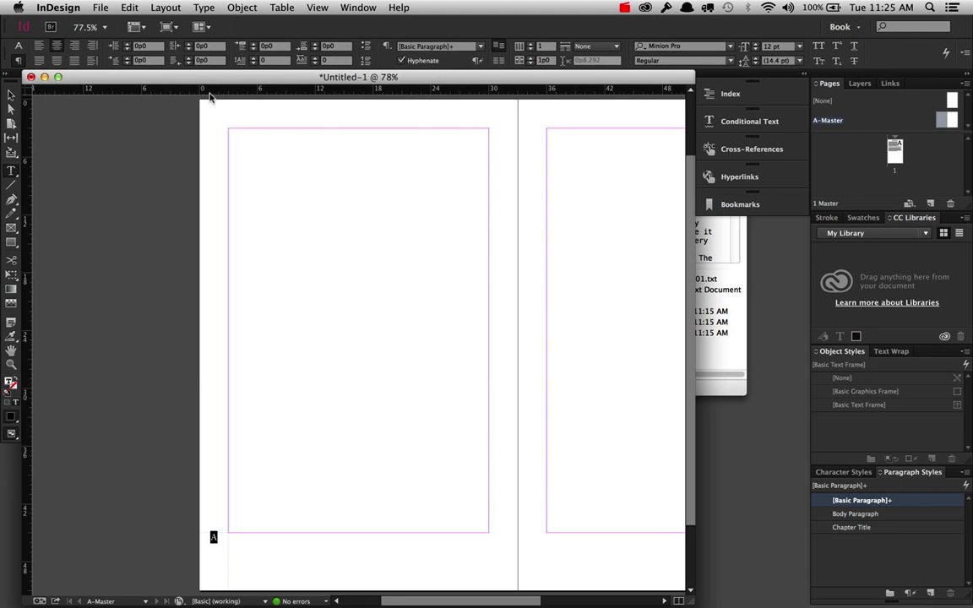
key("super+b")
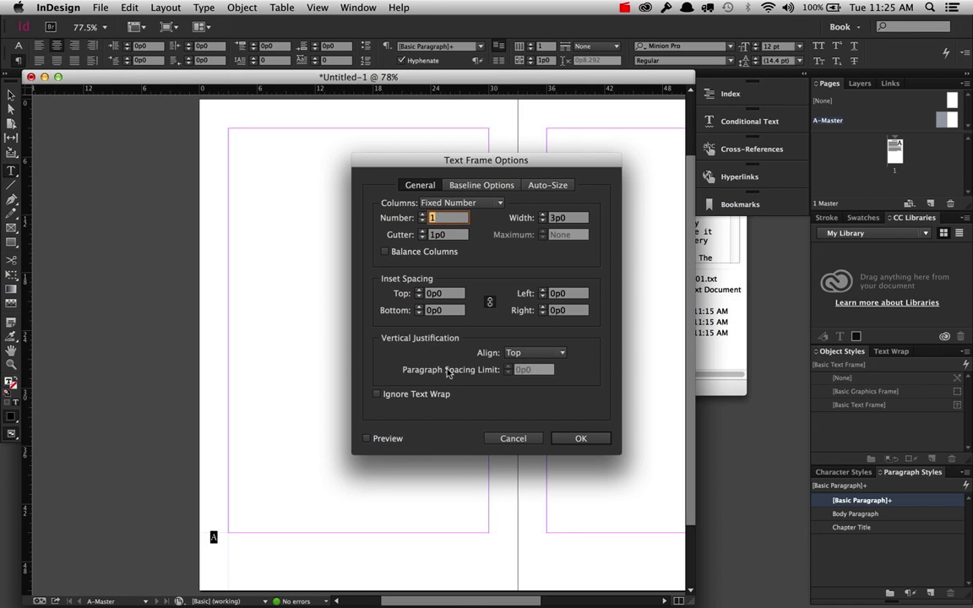
left_click(371, 438)
left_click(536, 353)
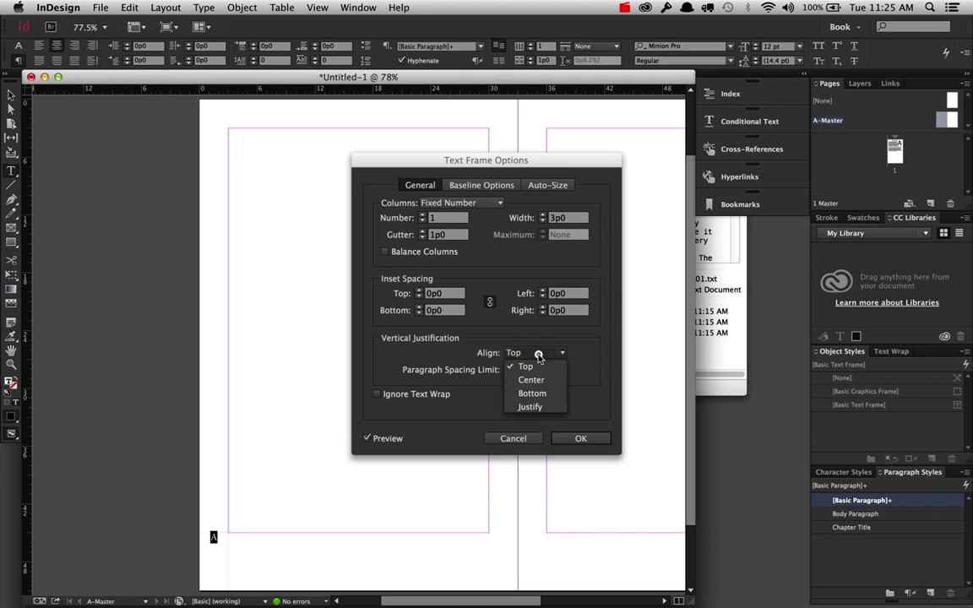
left_click(539, 380)
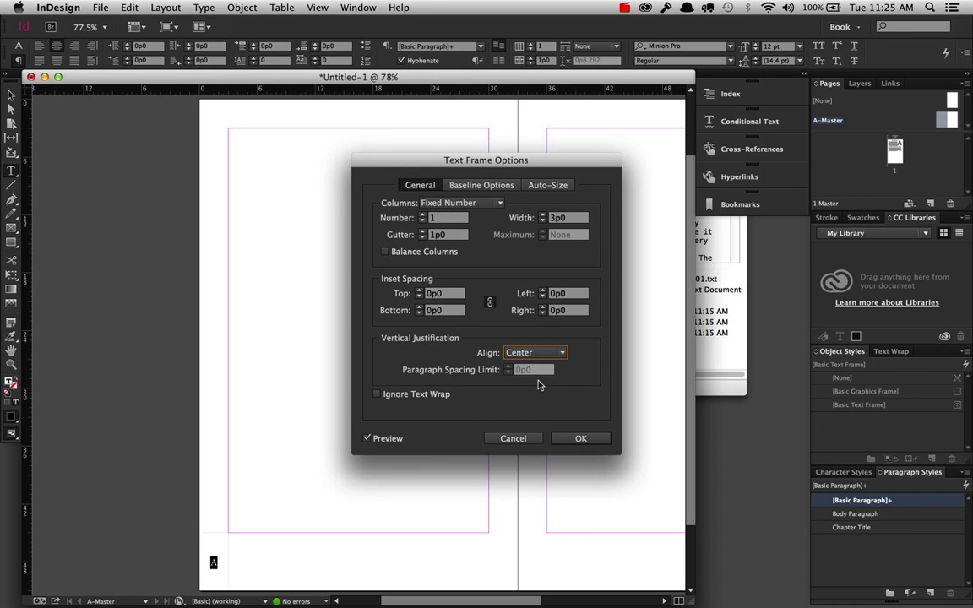
left_click(580, 438)
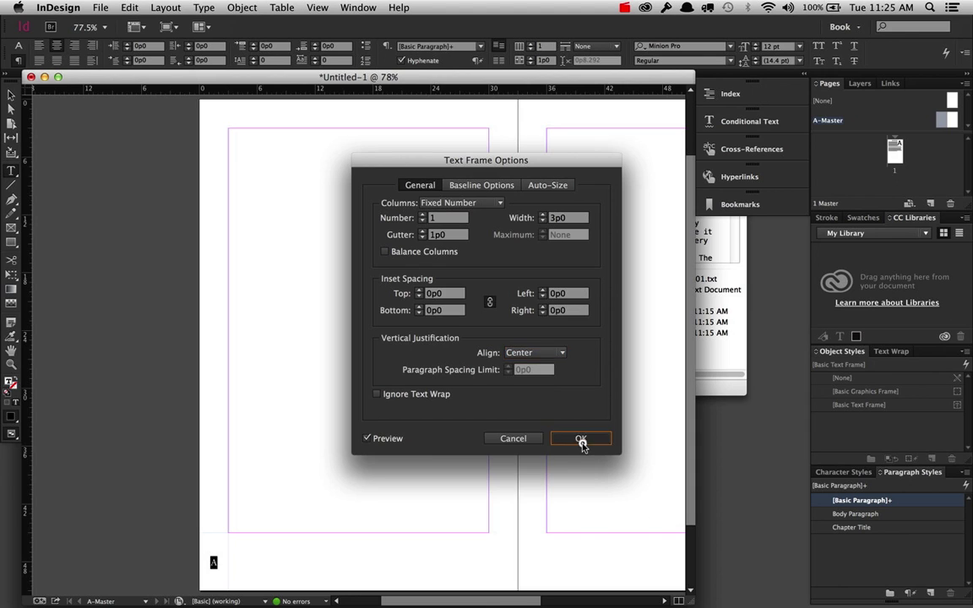
Step: Set the page number marker's font to Adobe Caslon Pro Bold and deselect the text frame
left_click(17, 45)
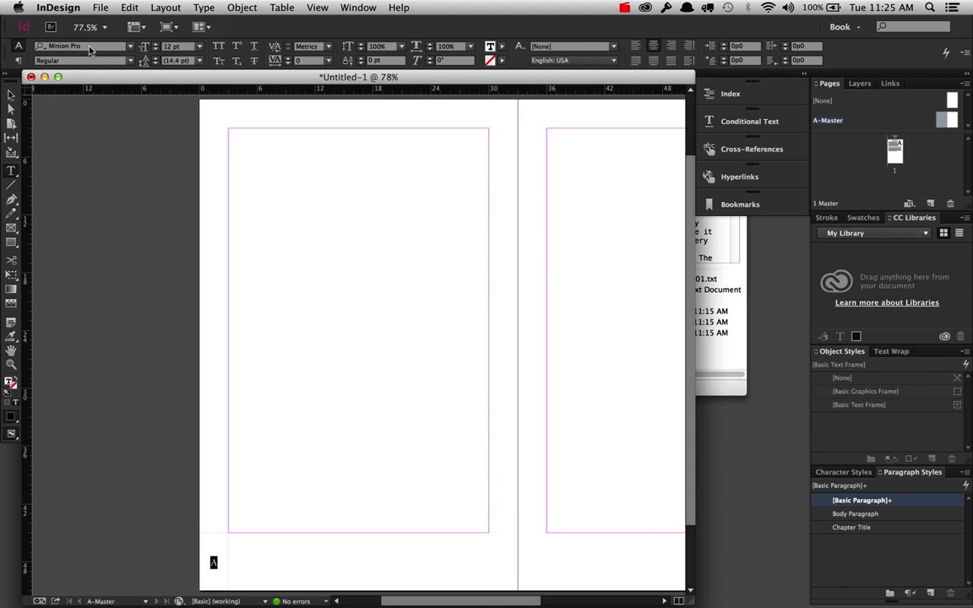
left_click(90, 47)
type("Adobe C")
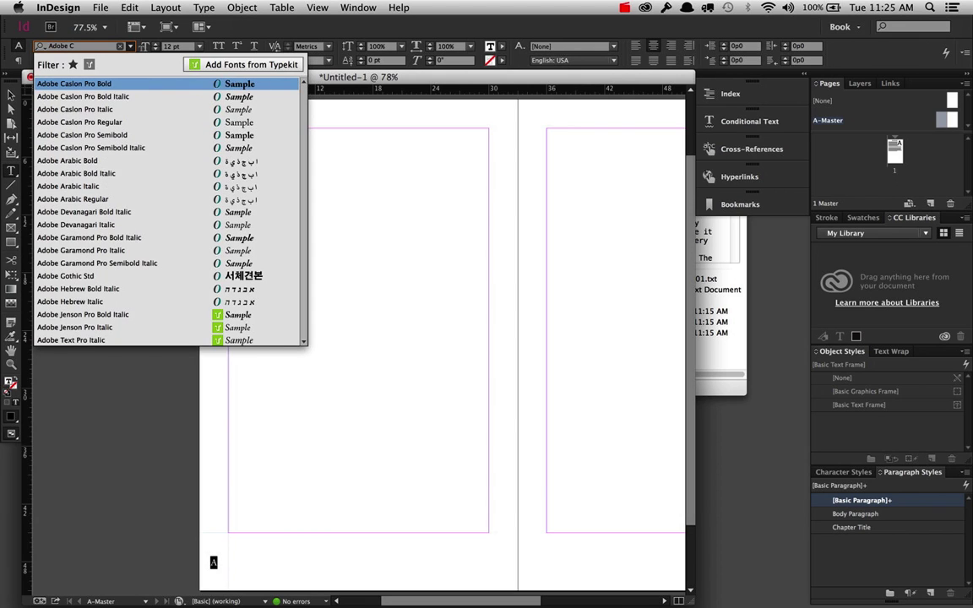
key("Return")
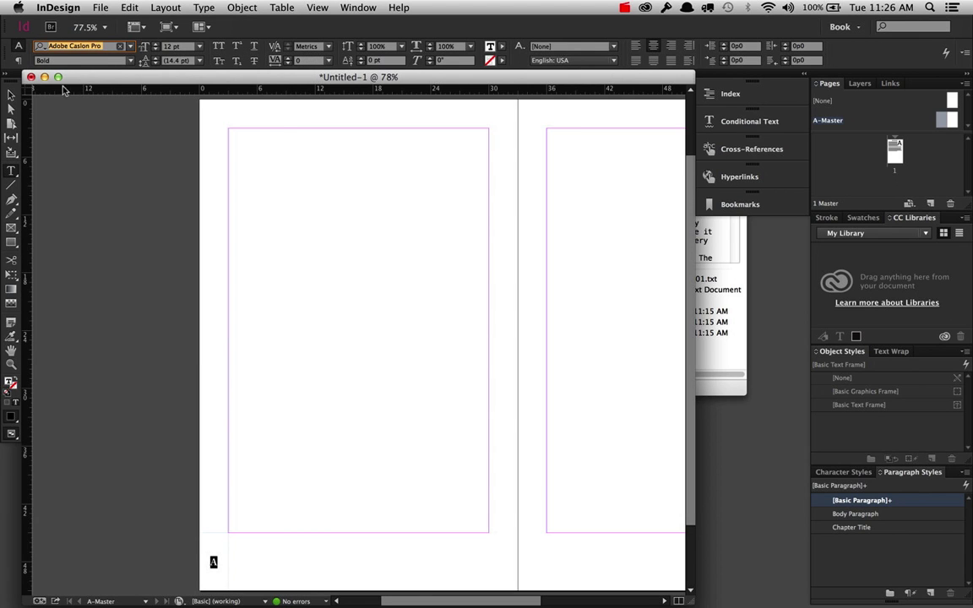
left_click(11, 95)
left_click(95, 229)
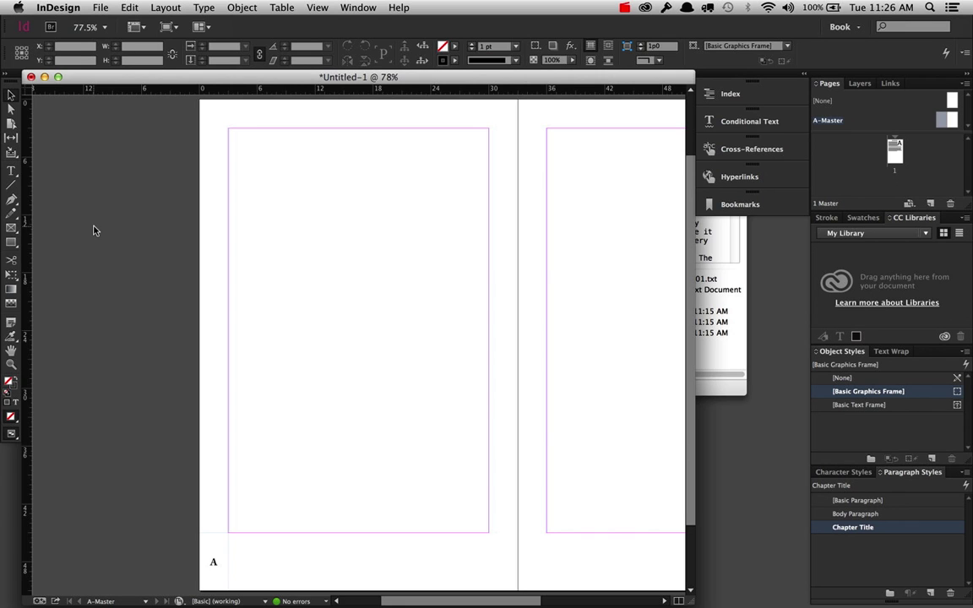
Step: Duplicate the page number frame straight across to the right master page's lower outer corner and check the numbering on page 1
scroll(130, 341, "down", 2)
scroll(130, 341, "right", 5)
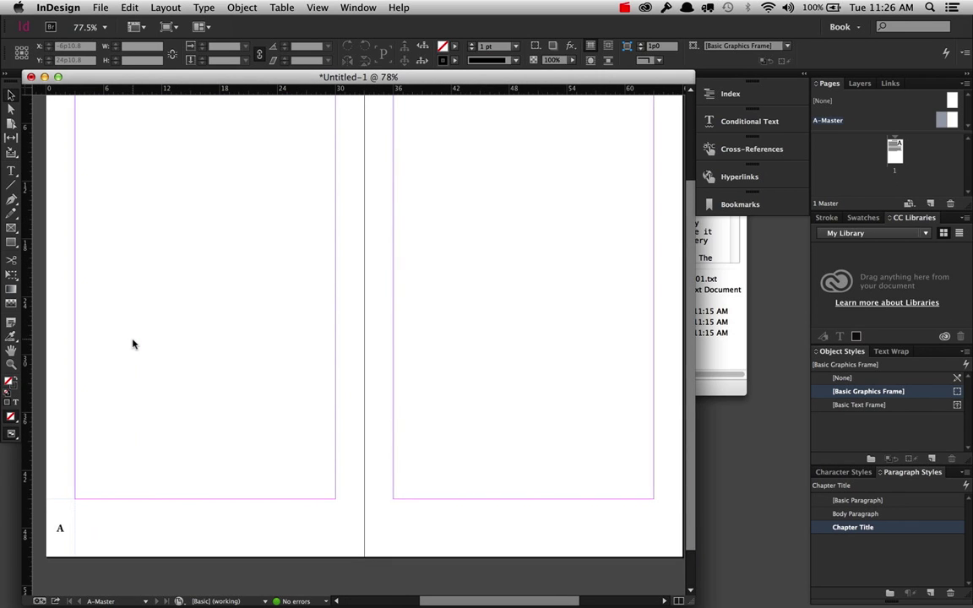
left_click(61, 522)
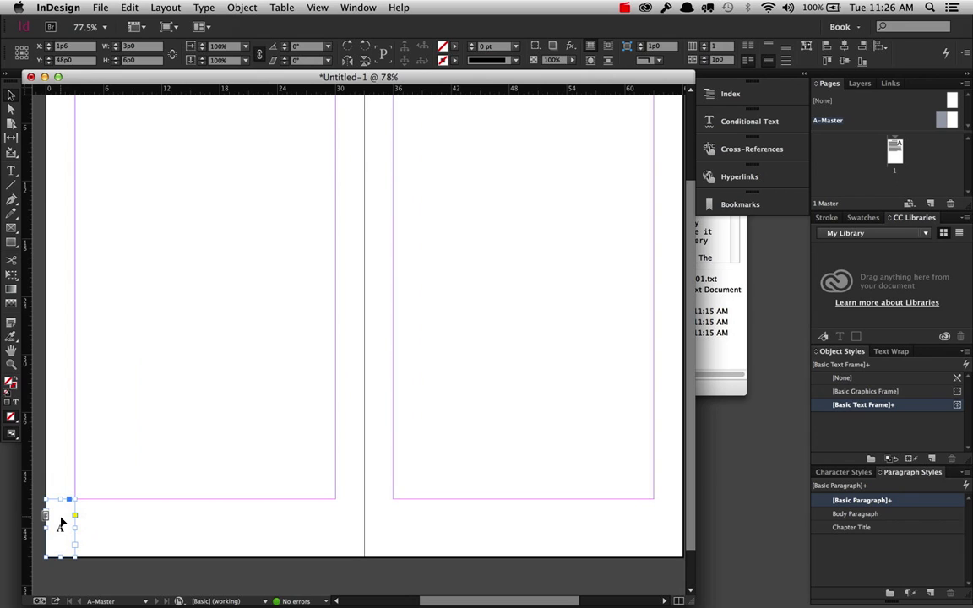
left_click_drag(61, 524, 671, 524)
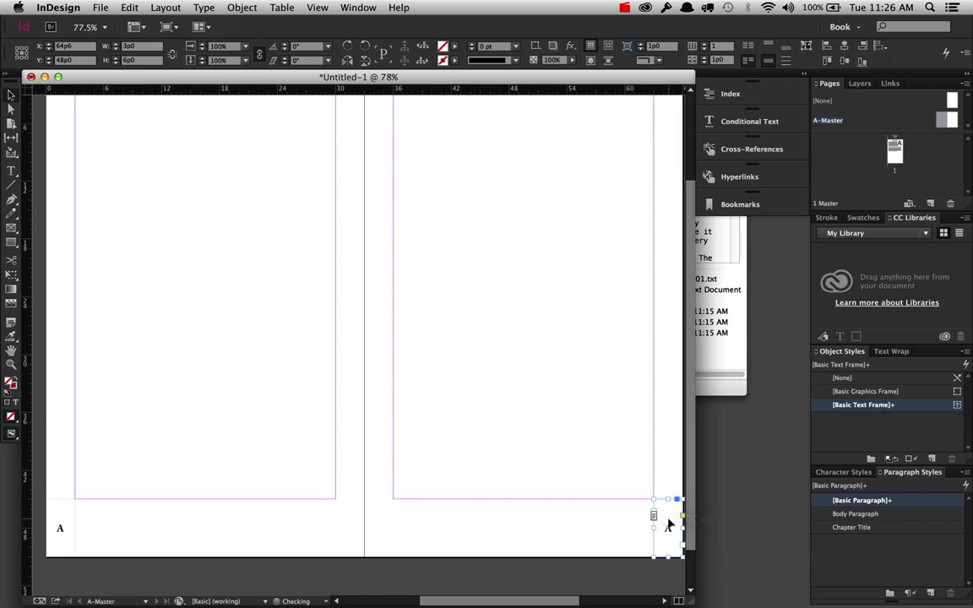
left_click(544, 547)
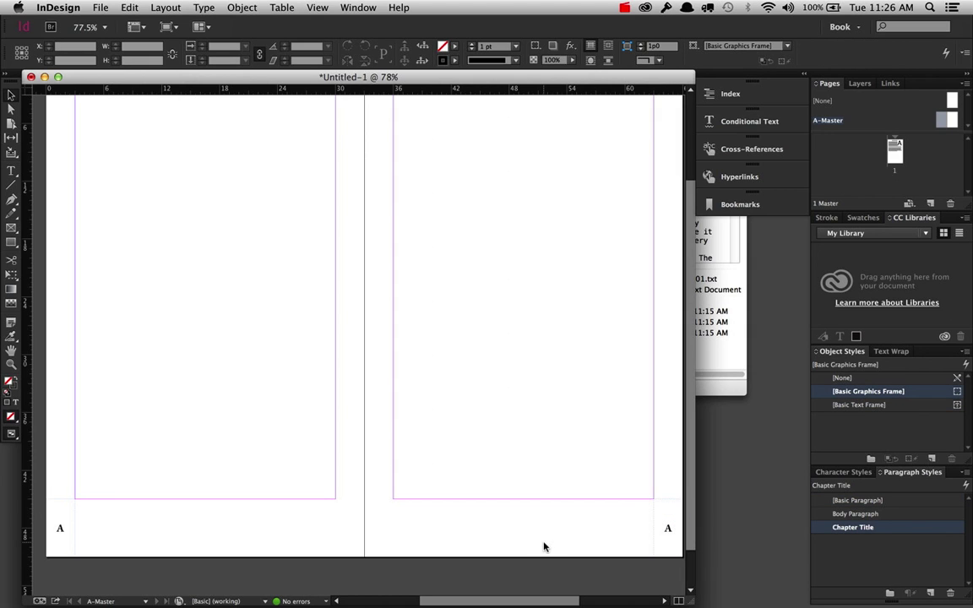
double_click(896, 152)
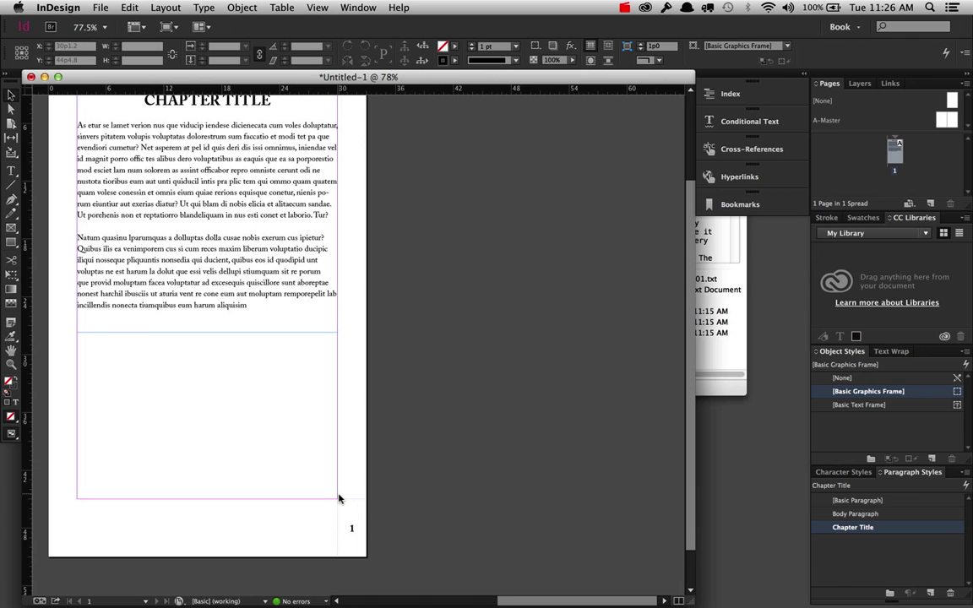
Step: Return to the A-Master spread and start a new text variable named Book Title with the Custom Text type
double_click(943, 120)
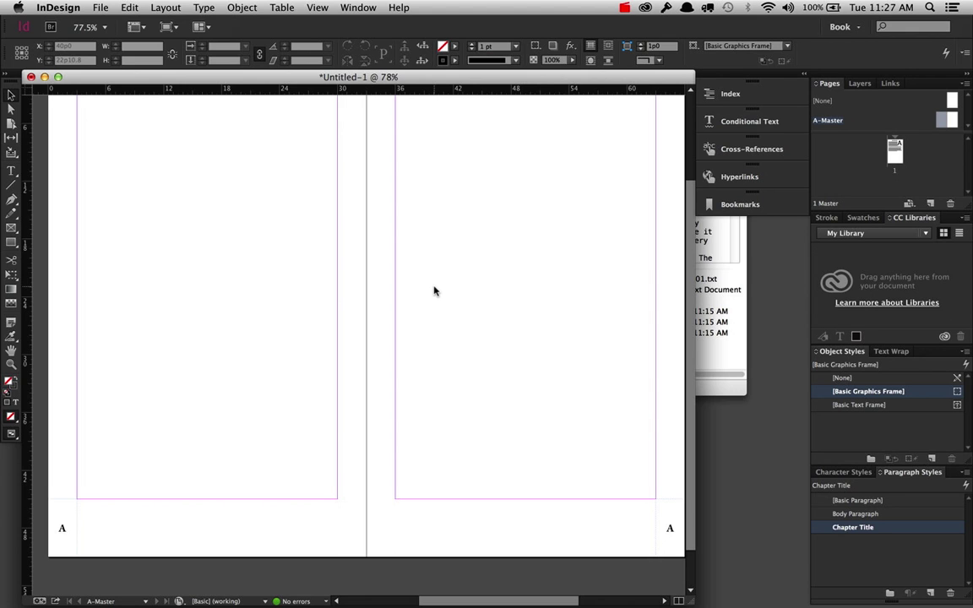
left_click(205, 7)
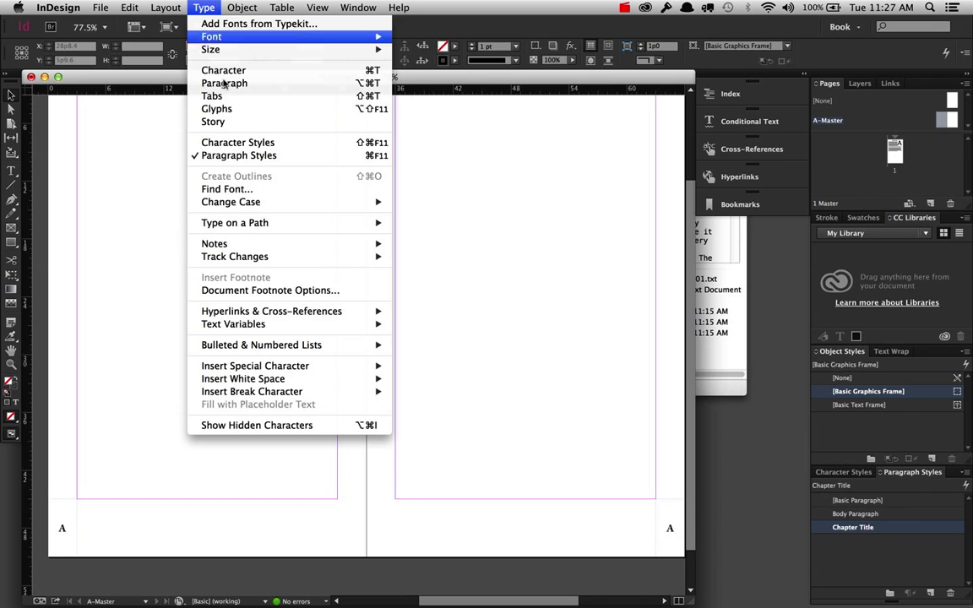
mouse_move(236, 326)
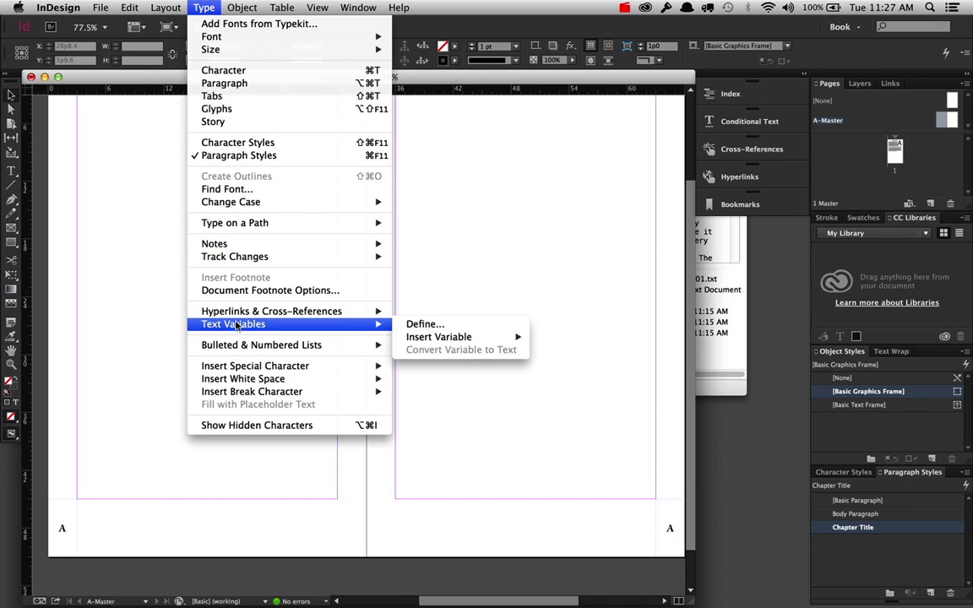
left_click(419, 327)
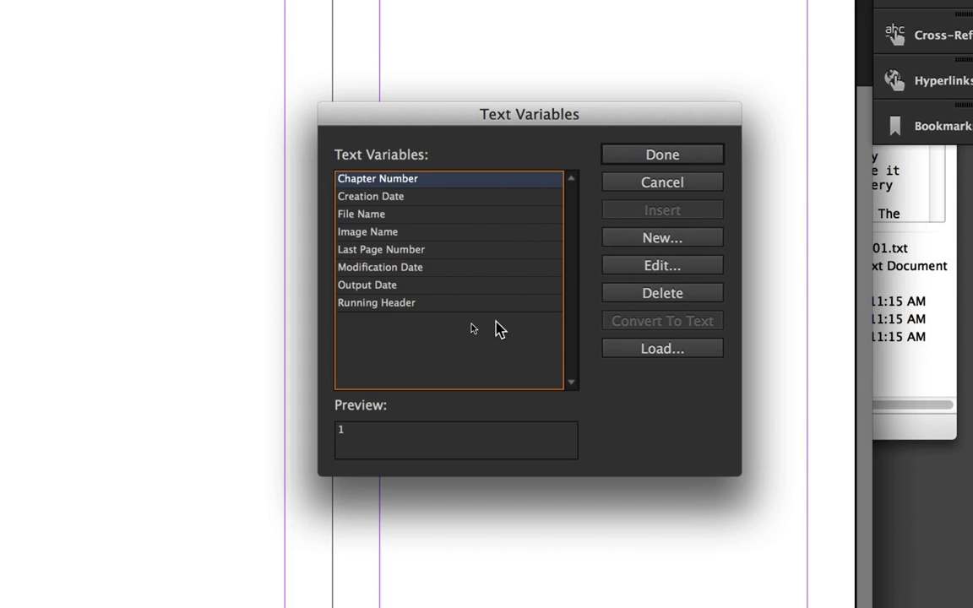
left_click(660, 239)
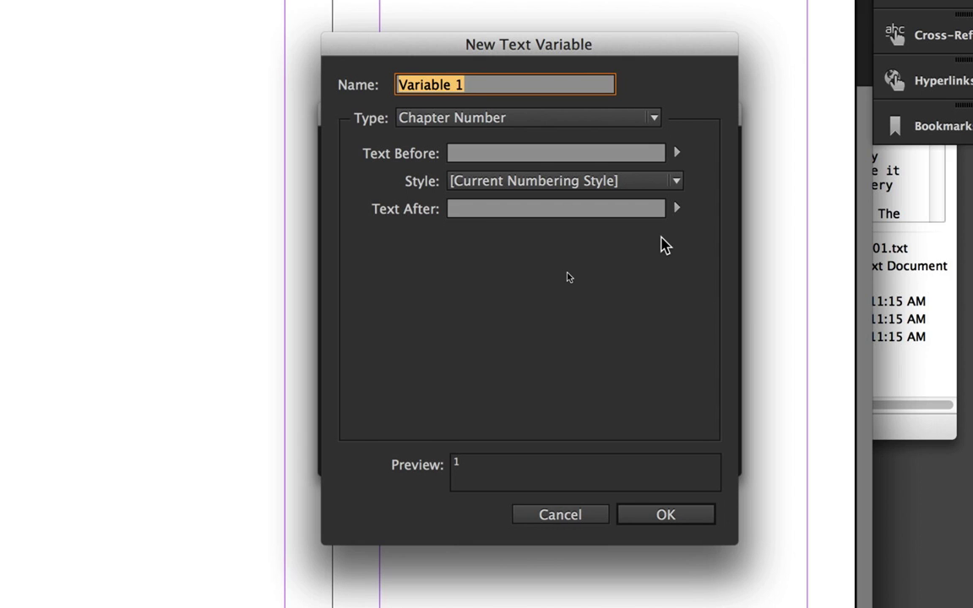
type("Book Title")
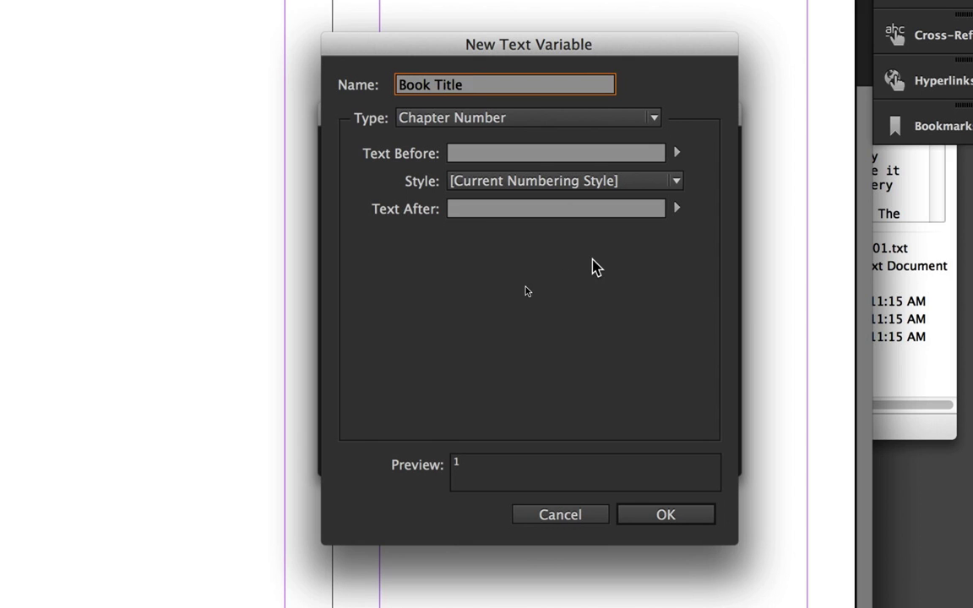
left_click(495, 122)
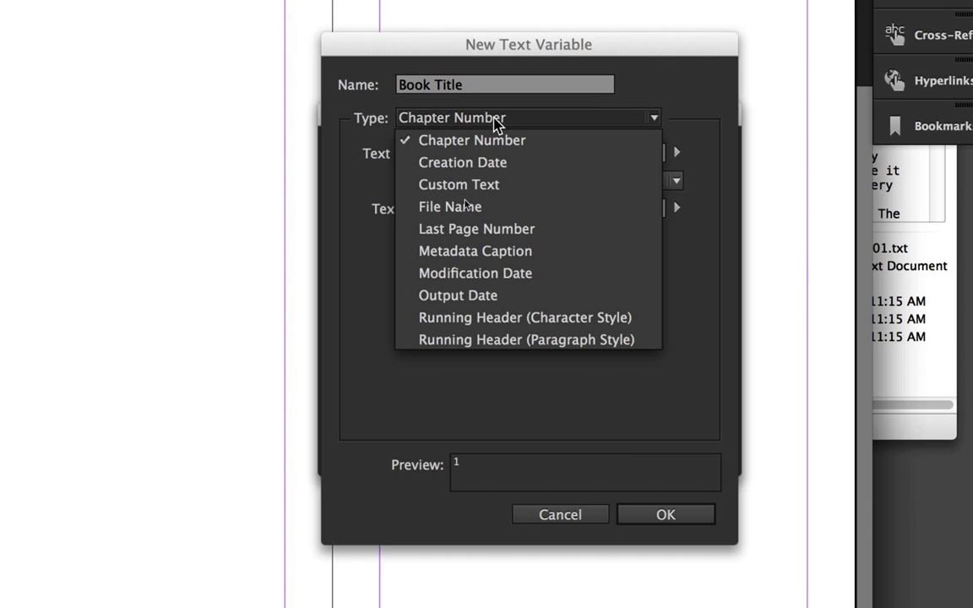
left_click(499, 188)
left_click(471, 159)
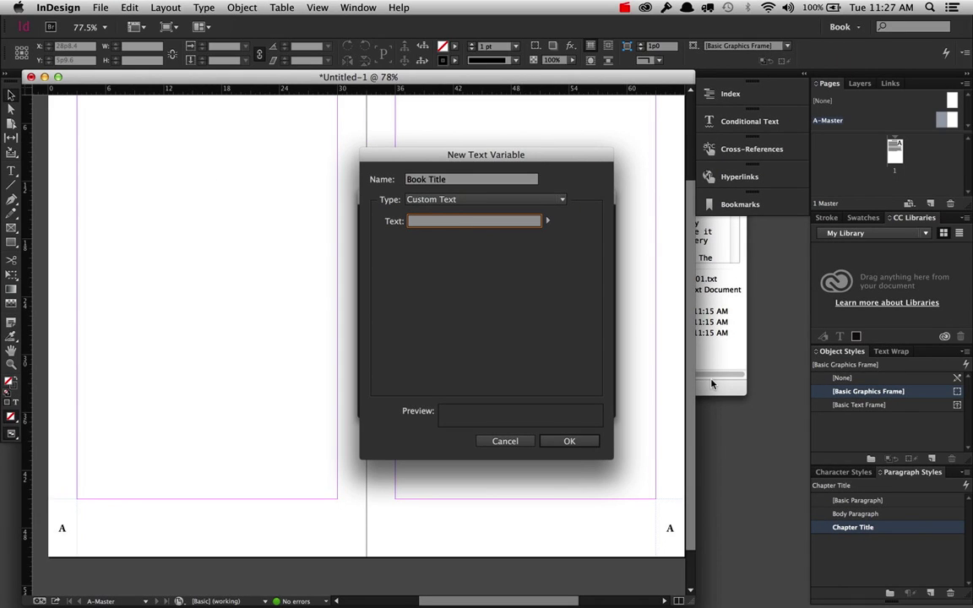
Step: Preview pg2591.txt in Finder to check the exact book title, and return to InDesign
left_click(716, 347)
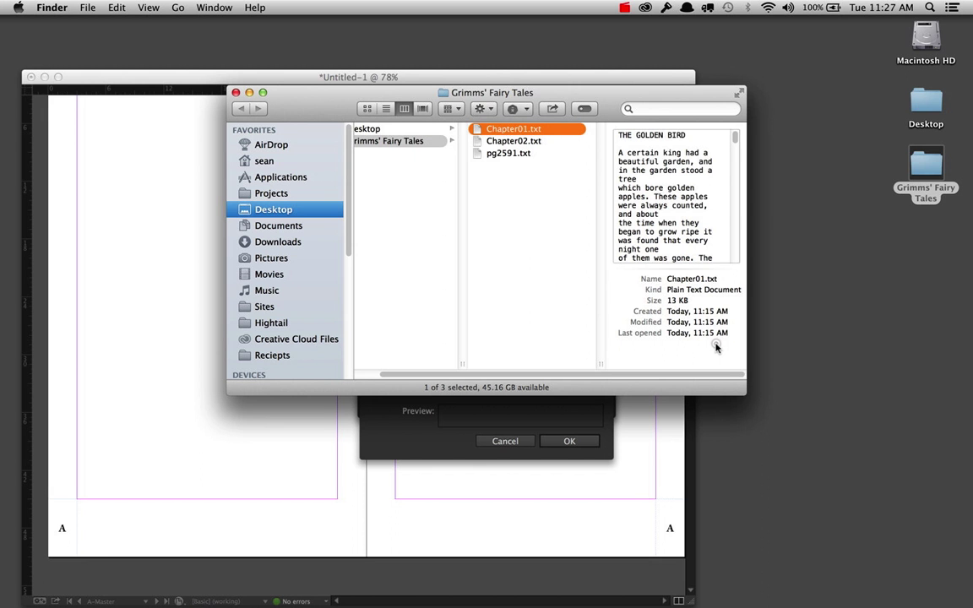
left_click(491, 155)
key("space")
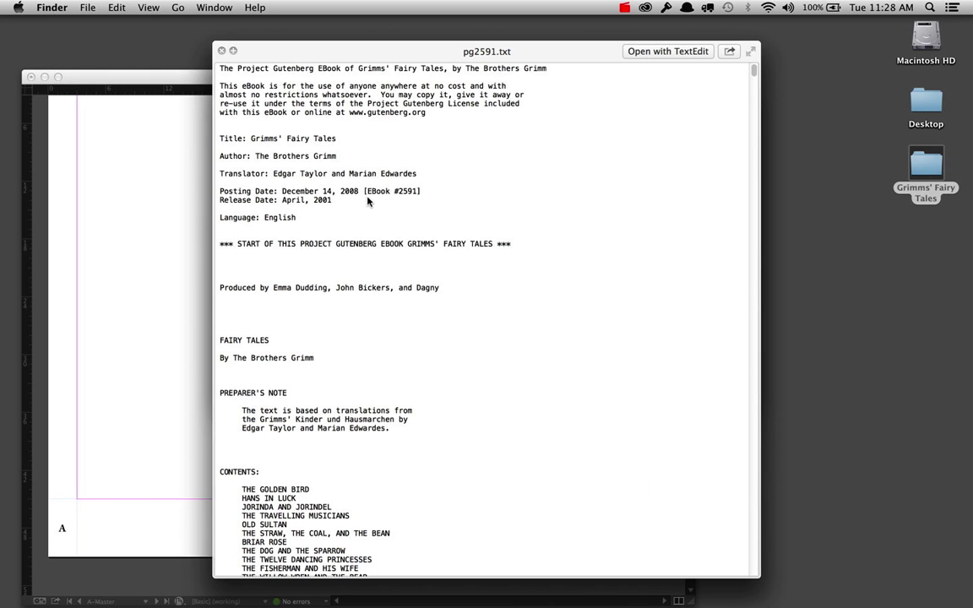
key("space")
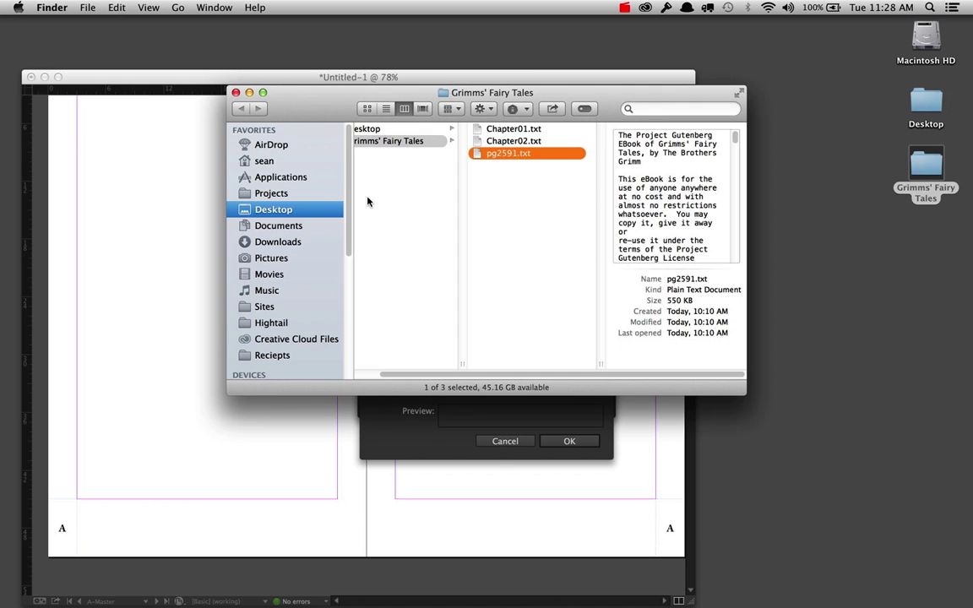
key("super+Tab")
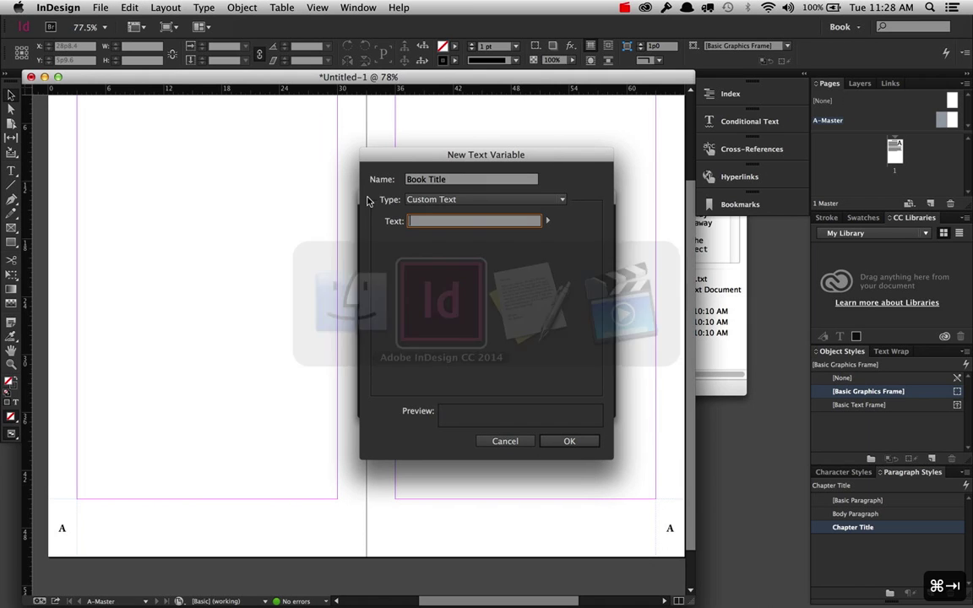
Step: Enter "Grimms' Fairy Tales" as the Book Title variable's text and save the variable
type("Gri")
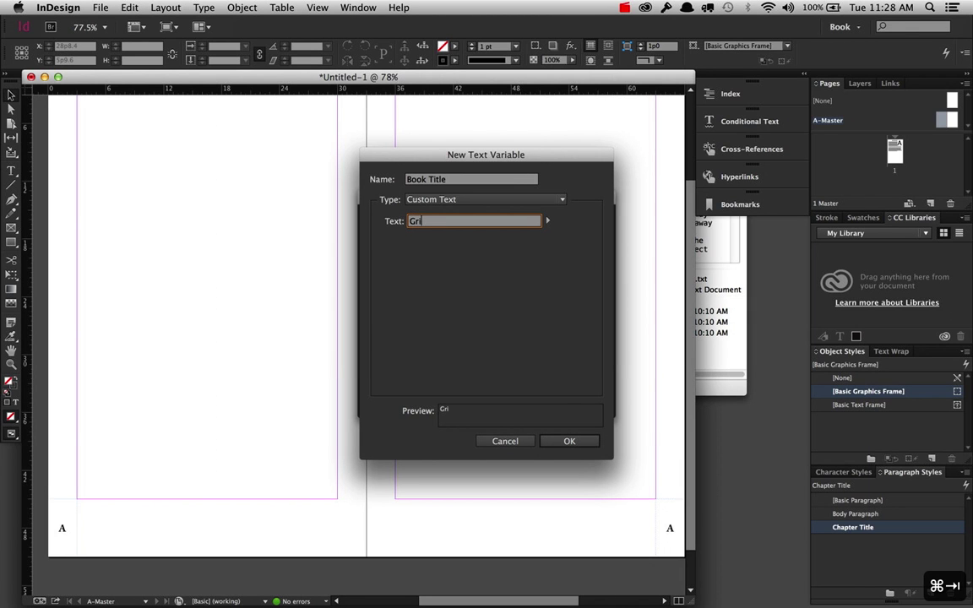
type("mms'")
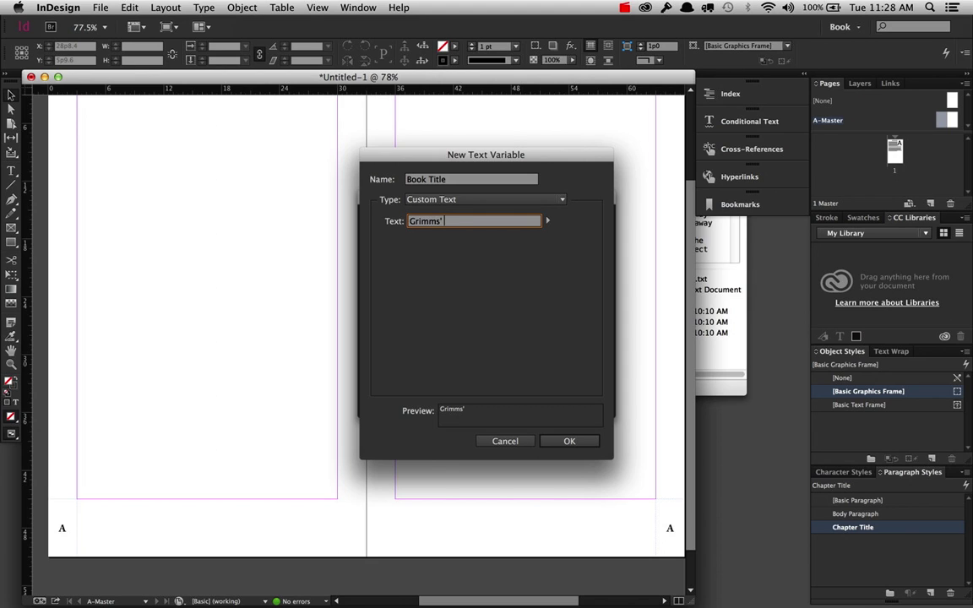
type(" Fairy Tales")
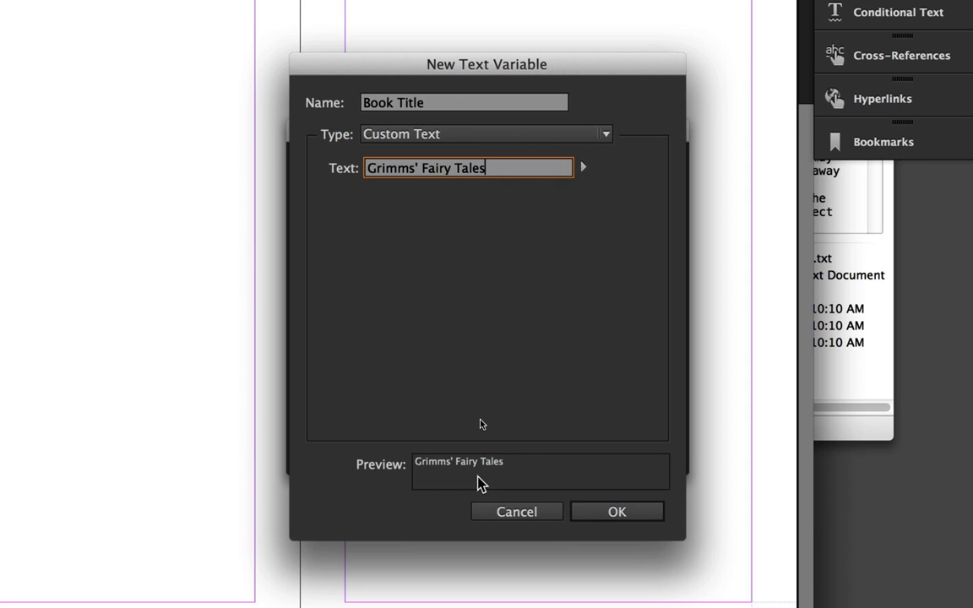
left_click(615, 517)
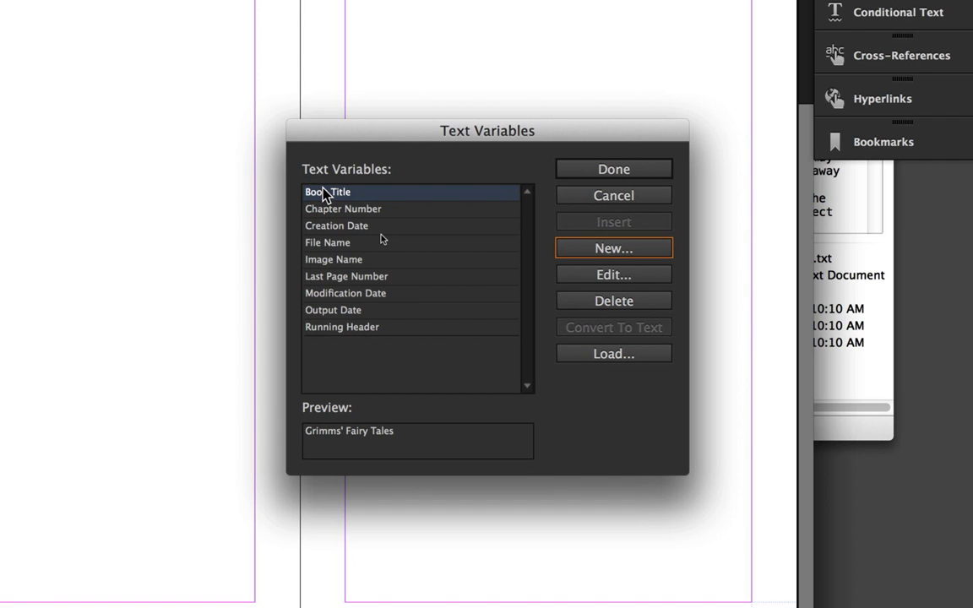
Step: Start a new text variable named Grimm Running Header with the Running Header (Paragraph Style) type
left_click(582, 250)
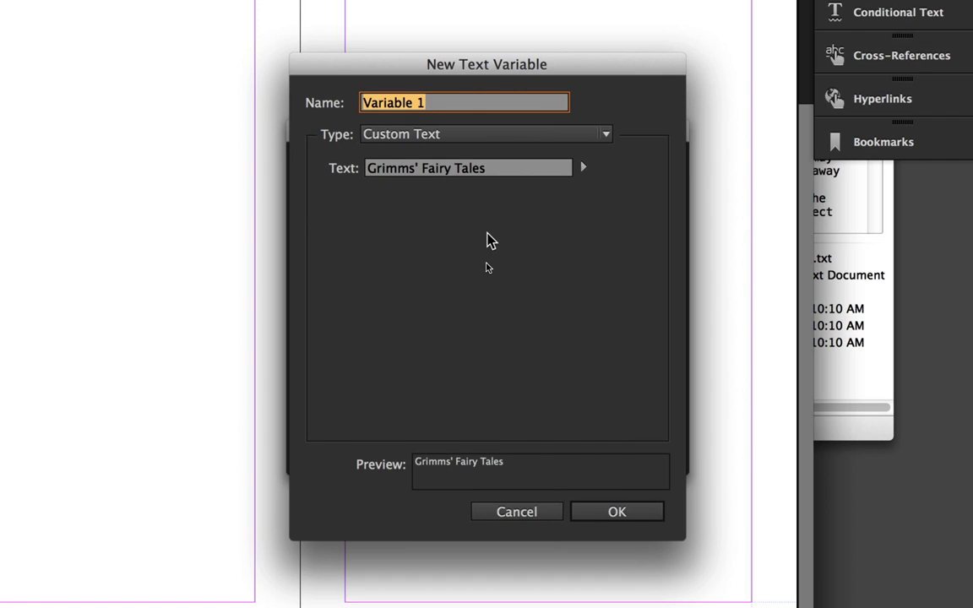
type("Grimm ")
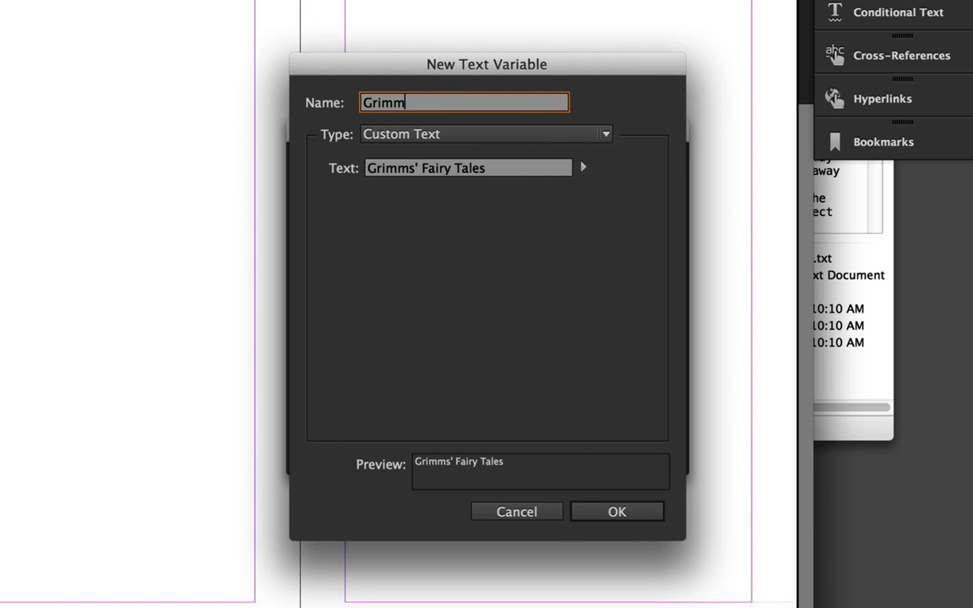
type("Running Header")
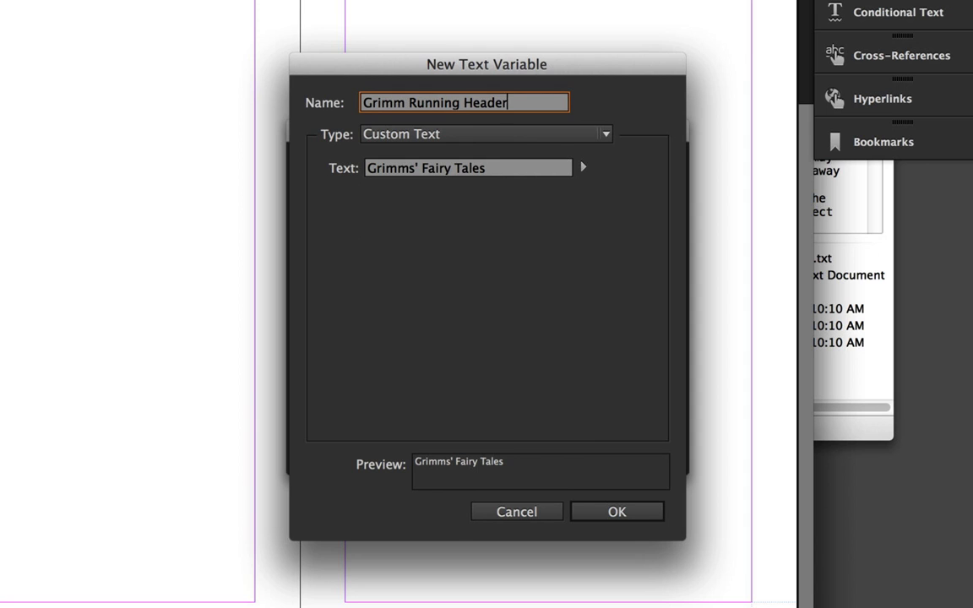
left_click(487, 135)
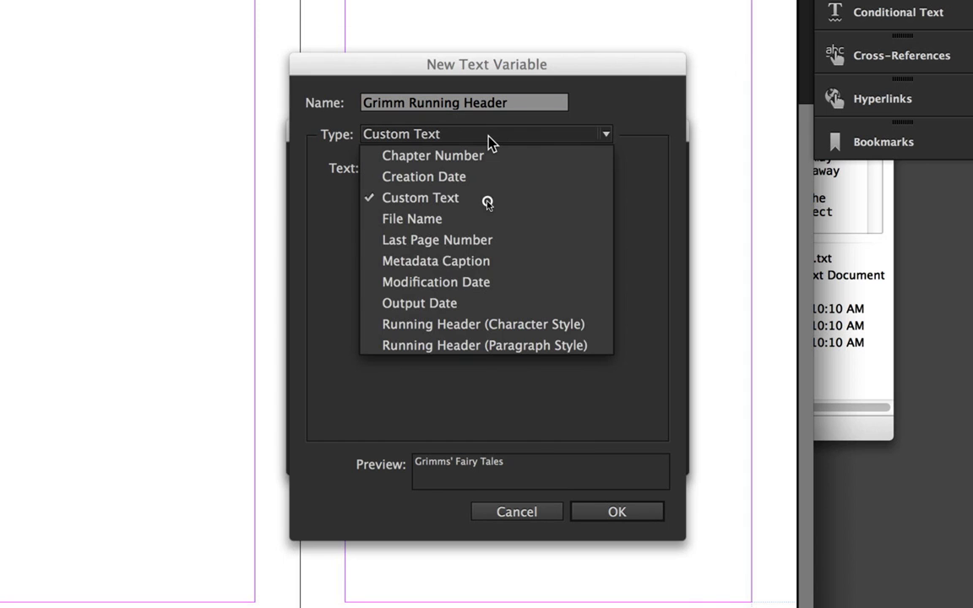
left_click(441, 346)
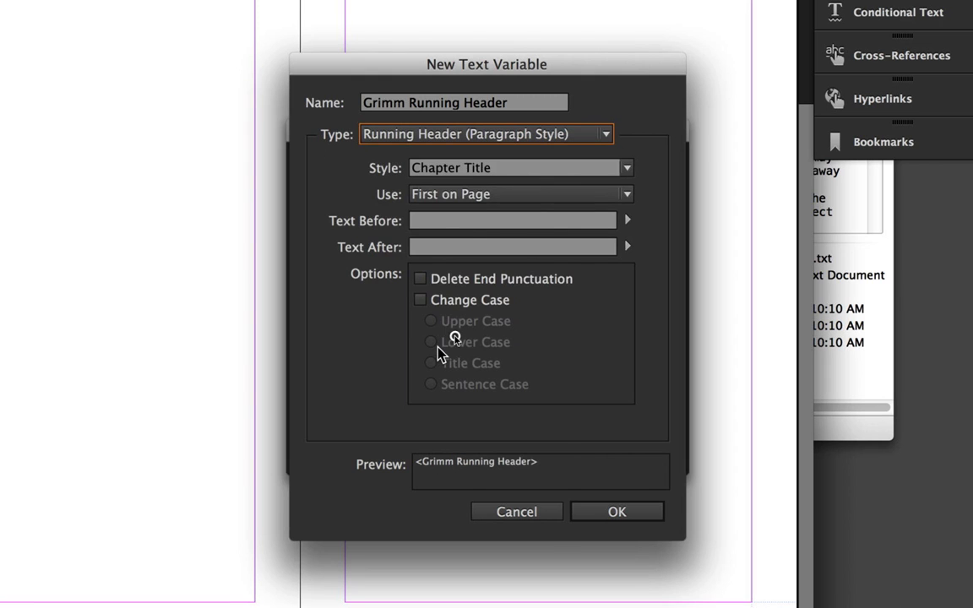
Step: Base the running header variable on the Chapter Title style with First on Page, save it, and finish defining variables
left_click(478, 195)
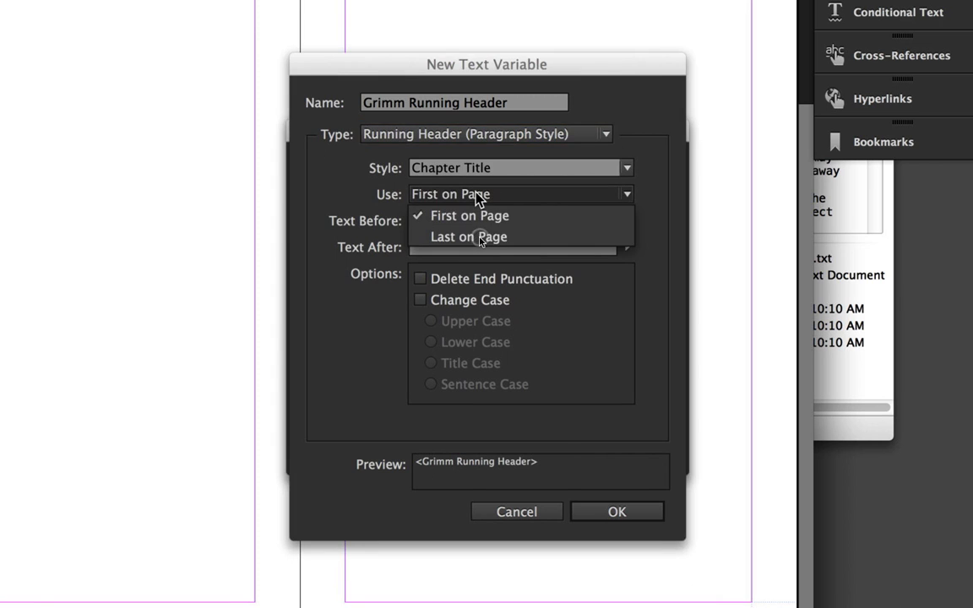
left_click(372, 213)
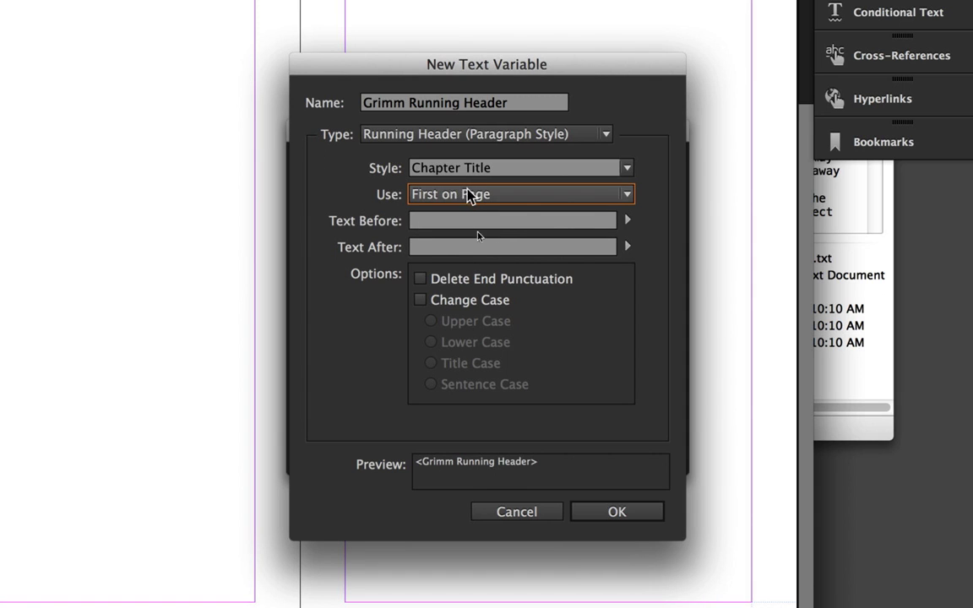
left_click(627, 169)
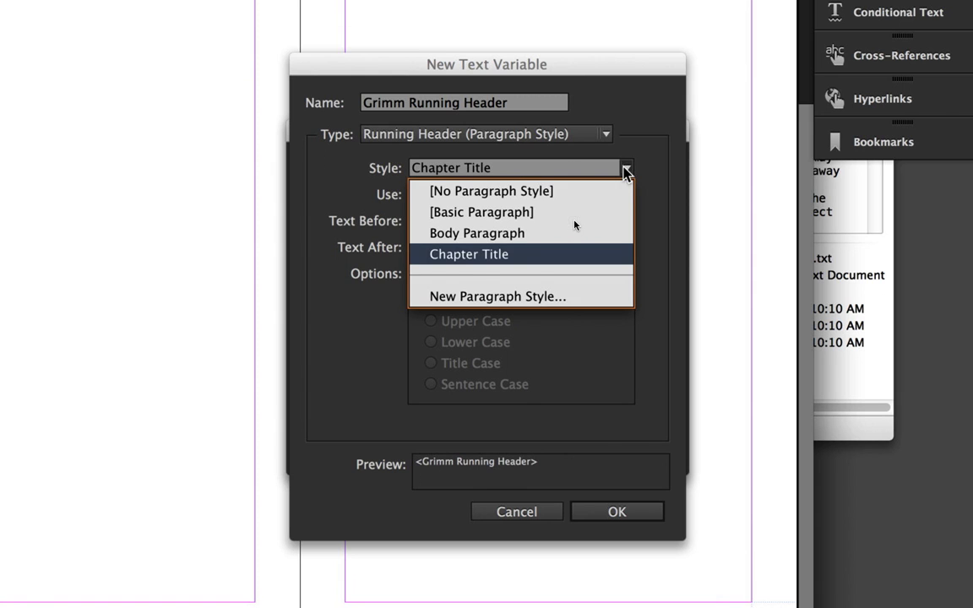
left_click(519, 255)
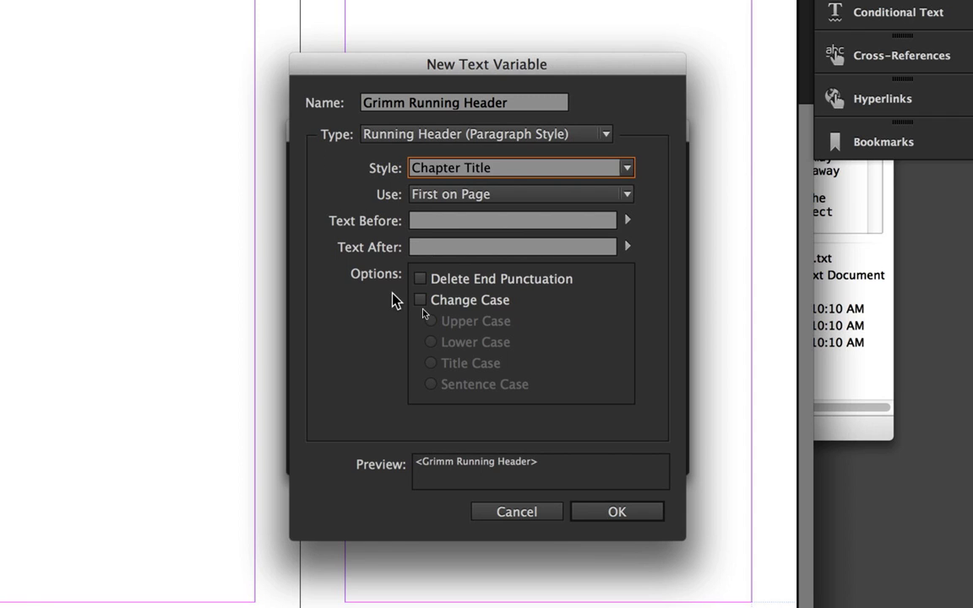
left_click(637, 517)
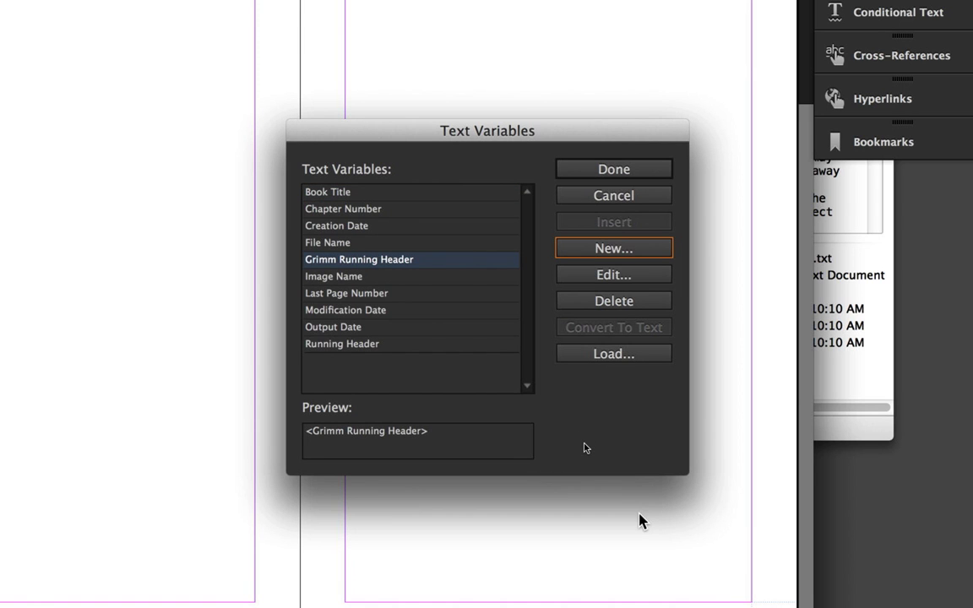
left_click(606, 173)
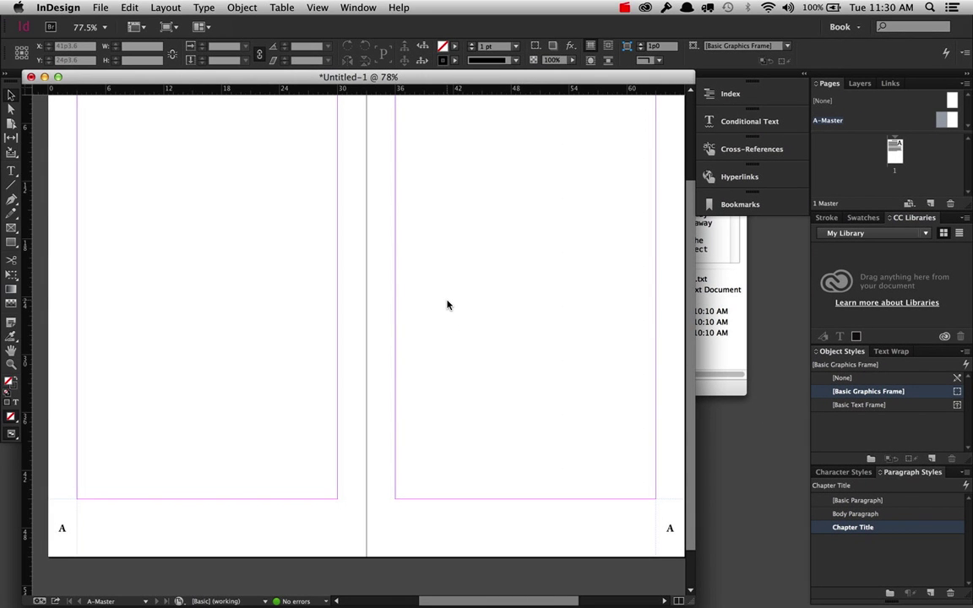
Step: Draw a text frame about 27 picas wide beneath the left master page's margin area and apply the [Basic Paragraph] style
left_click(12, 172)
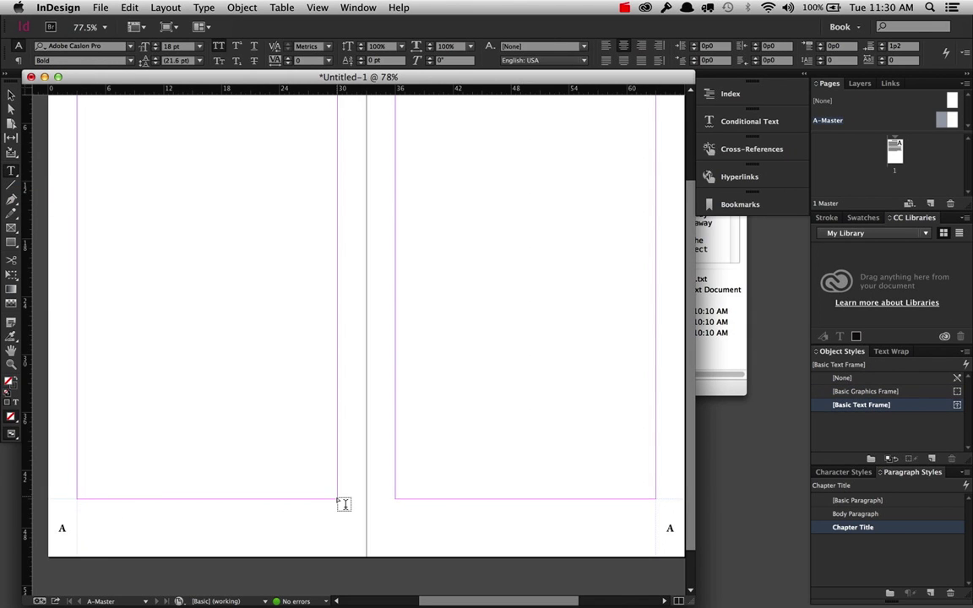
left_click_drag(337, 499, 77, 561)
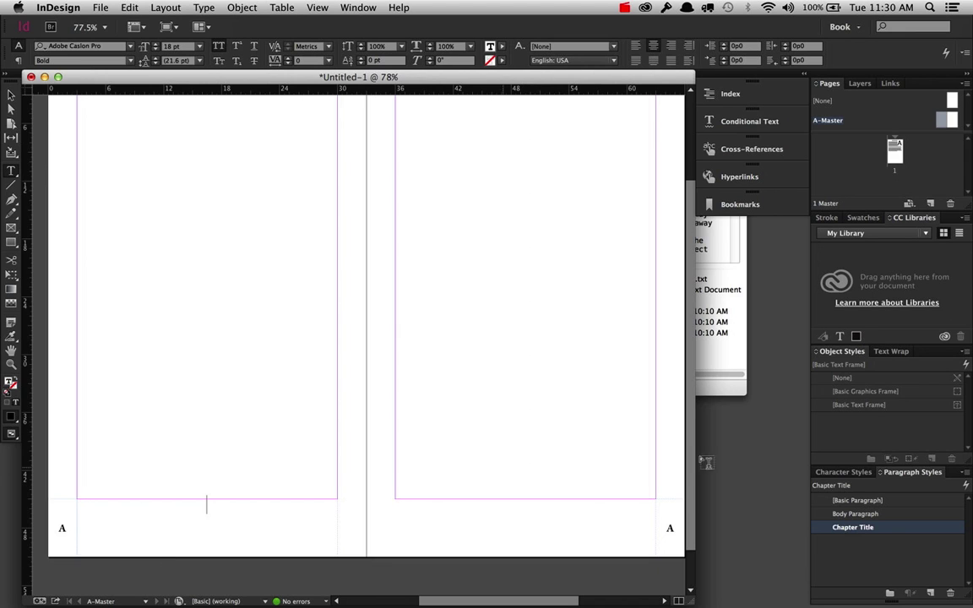
left_click(870, 500)
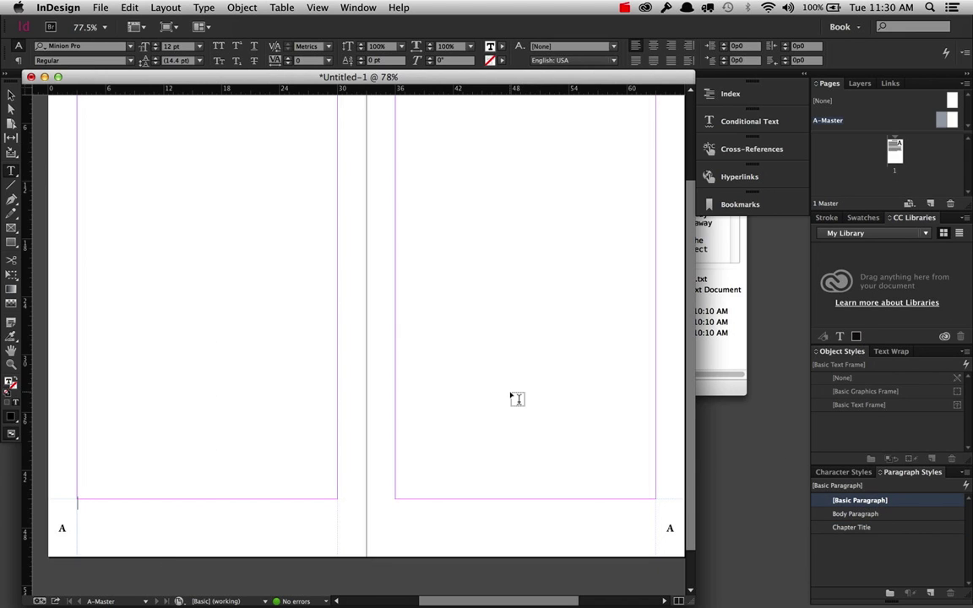
Step: Insert the Grimm Running Header variable into the left master page's footer frame
left_click(204, 8)
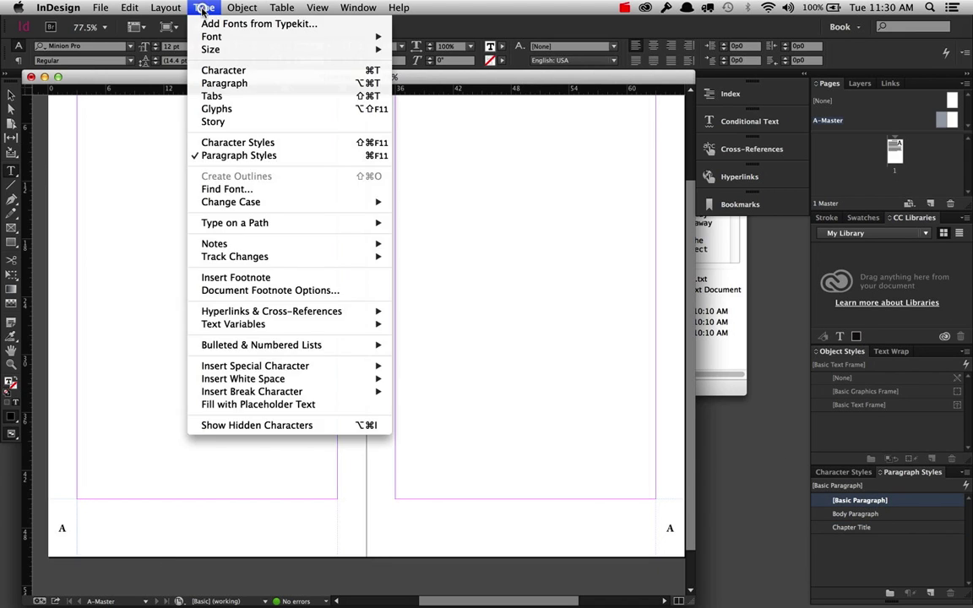
mouse_move(239, 325)
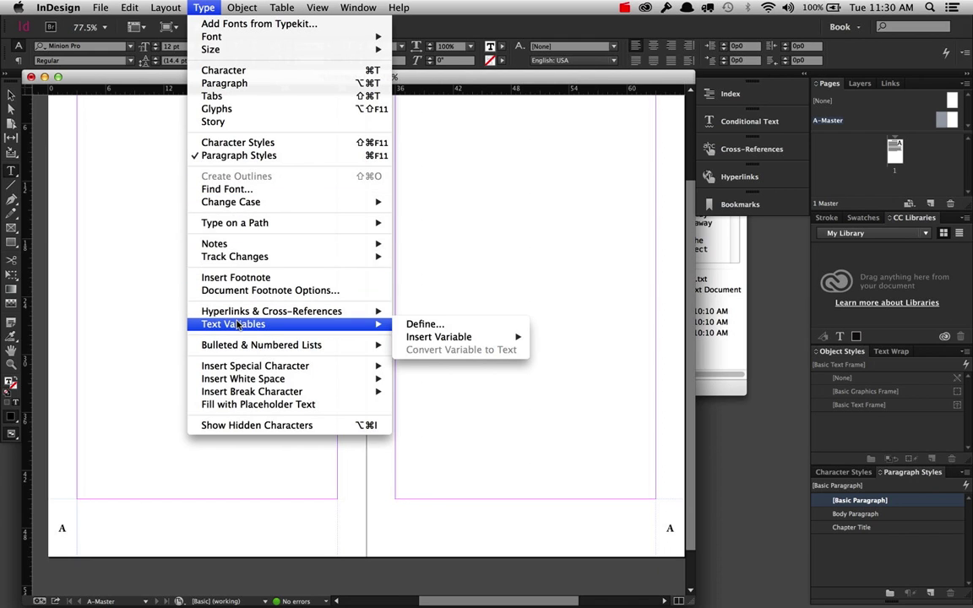
mouse_move(462, 338)
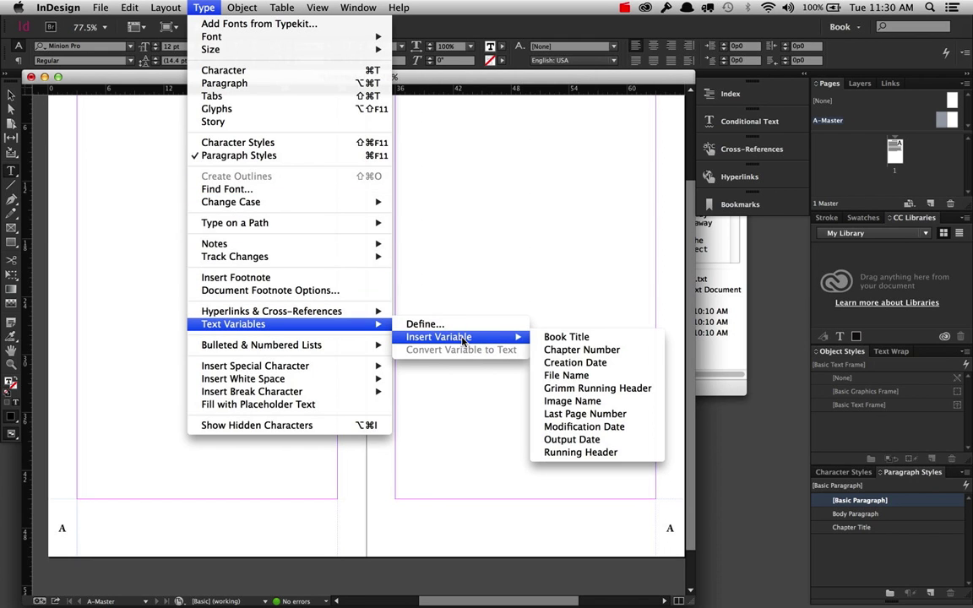
left_click(608, 391)
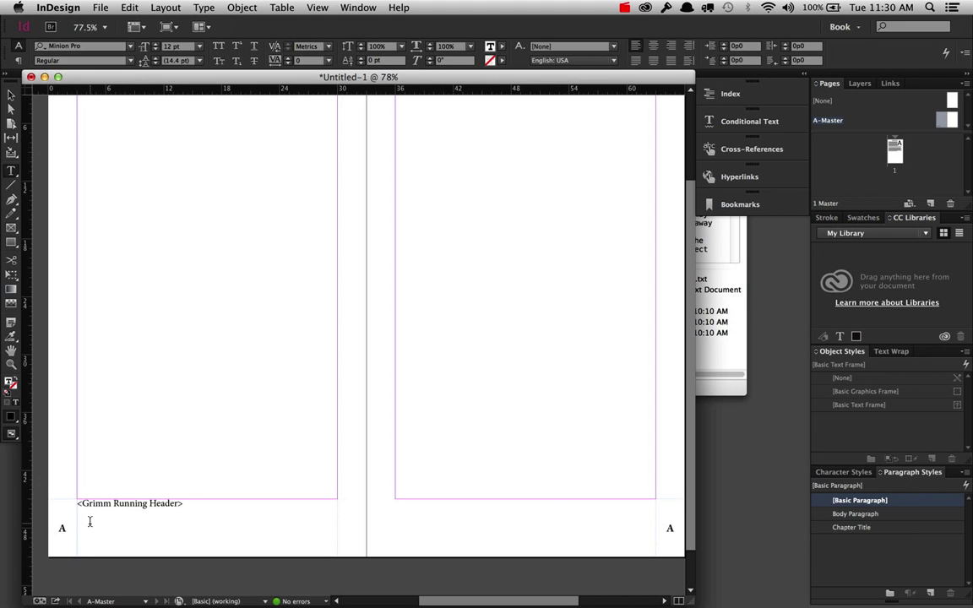
Step: Set the left footer's running header text in Adobe Caslon Pro Regular
key("super+a")
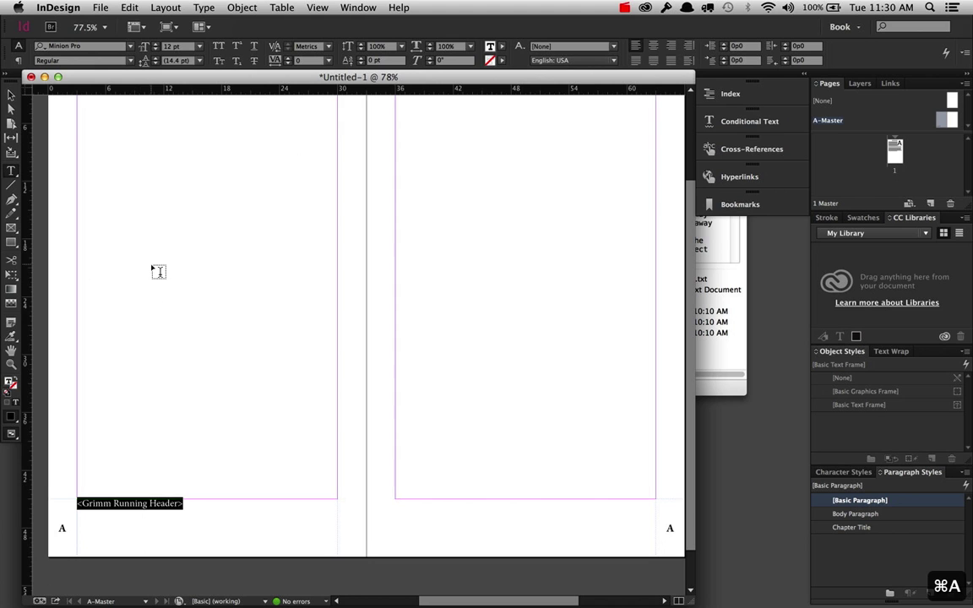
left_click(102, 45)
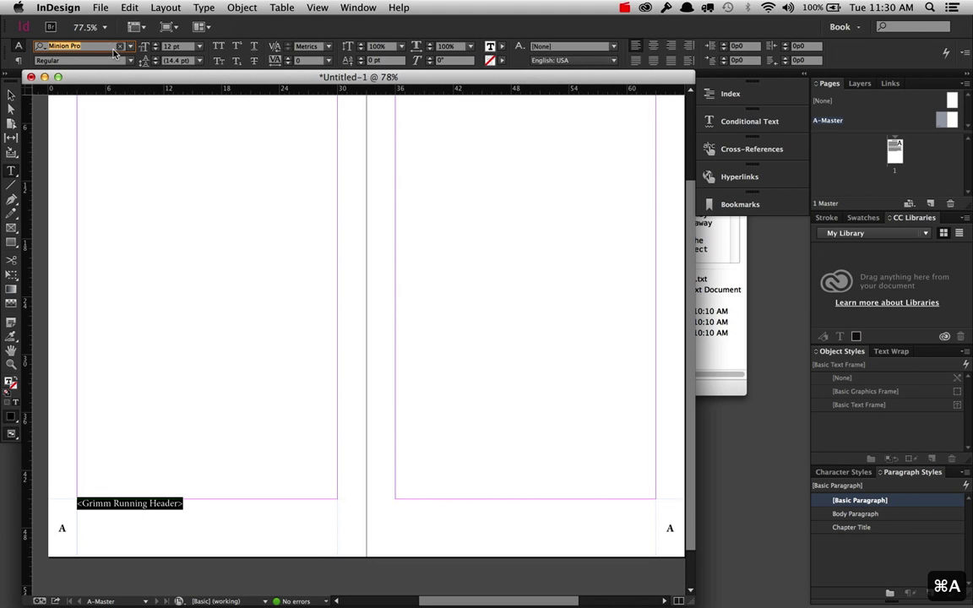
type("Adobe Cas")
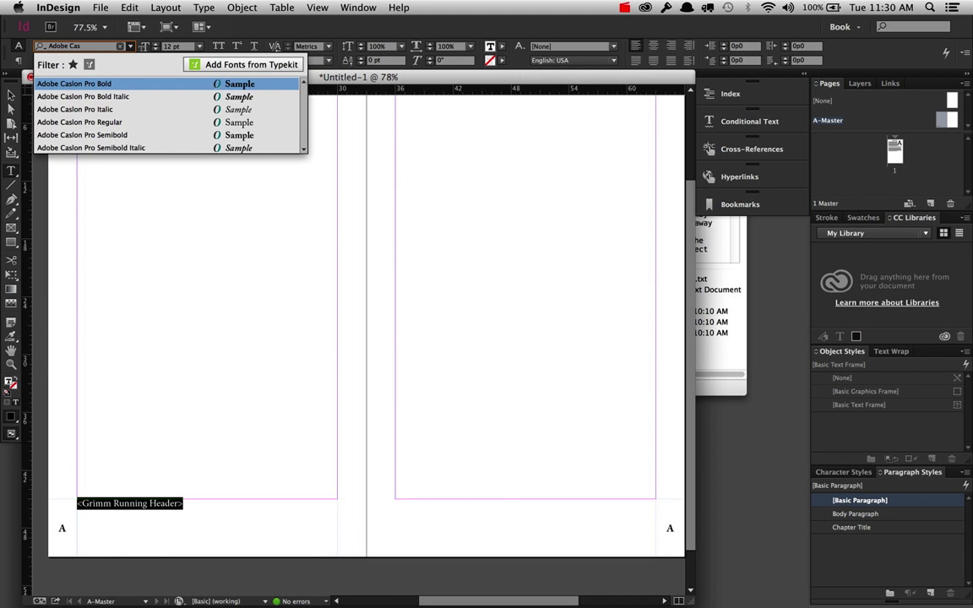
key("Down")
key("Down")
key("Down")
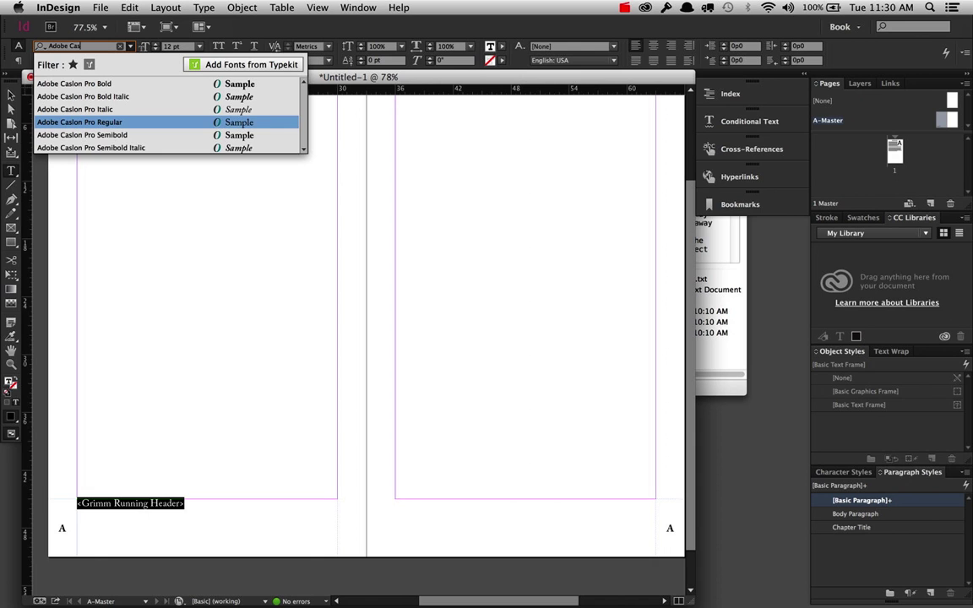
key("Return")
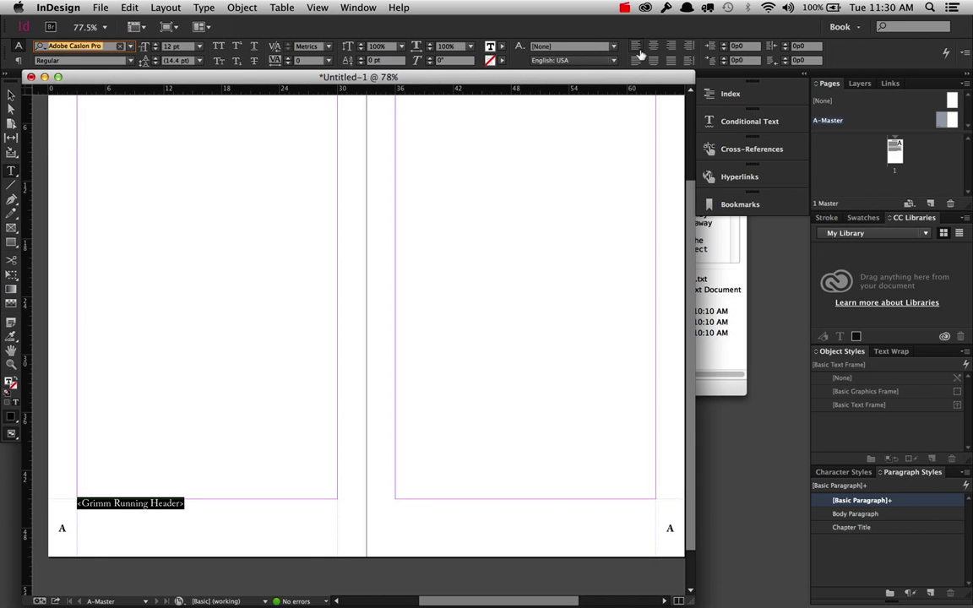
Step: Center the running header text vertically within the left footer frame
key("super+b")
left_click(534, 353)
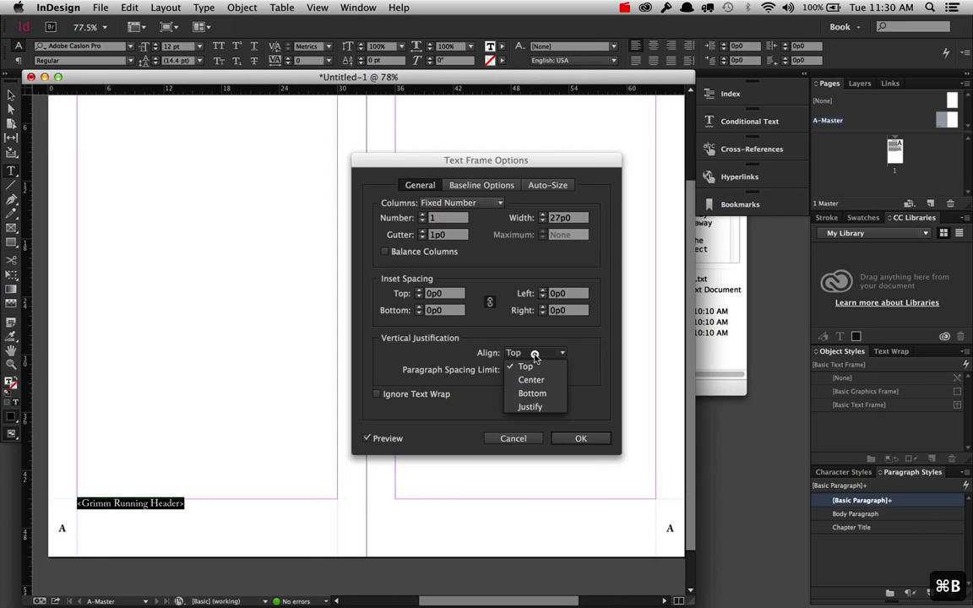
left_click(538, 381)
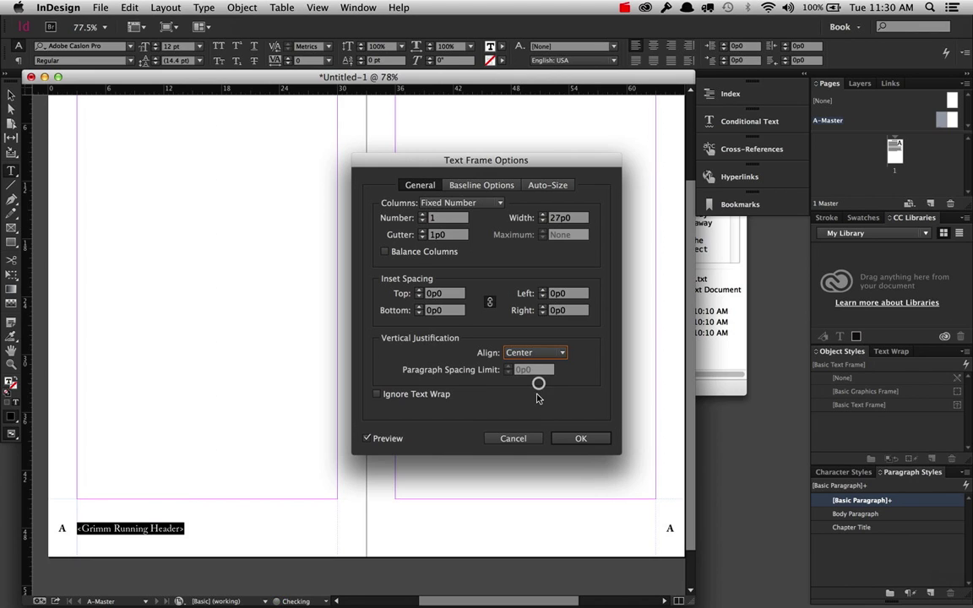
left_click(582, 438)
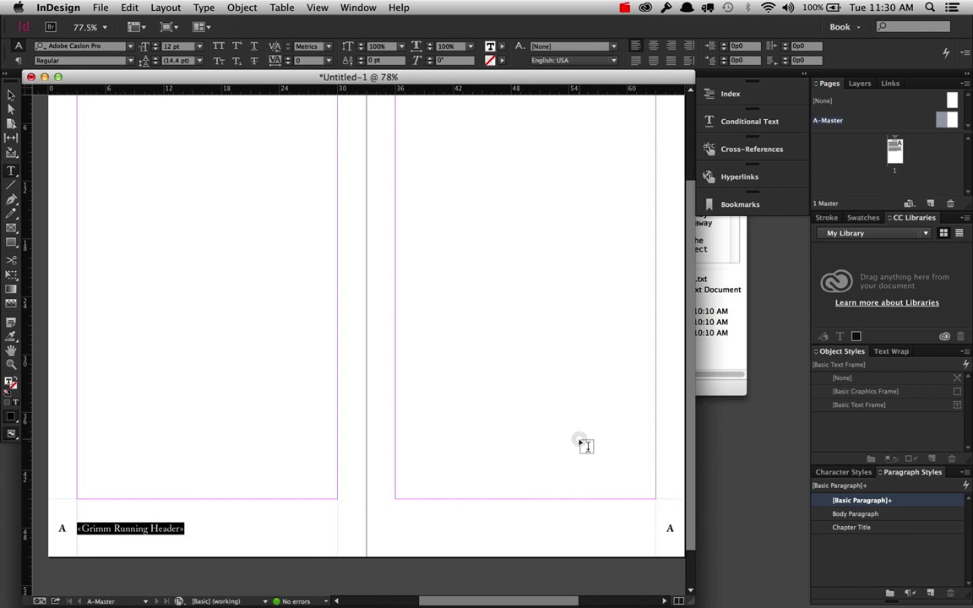
left_click(240, 524)
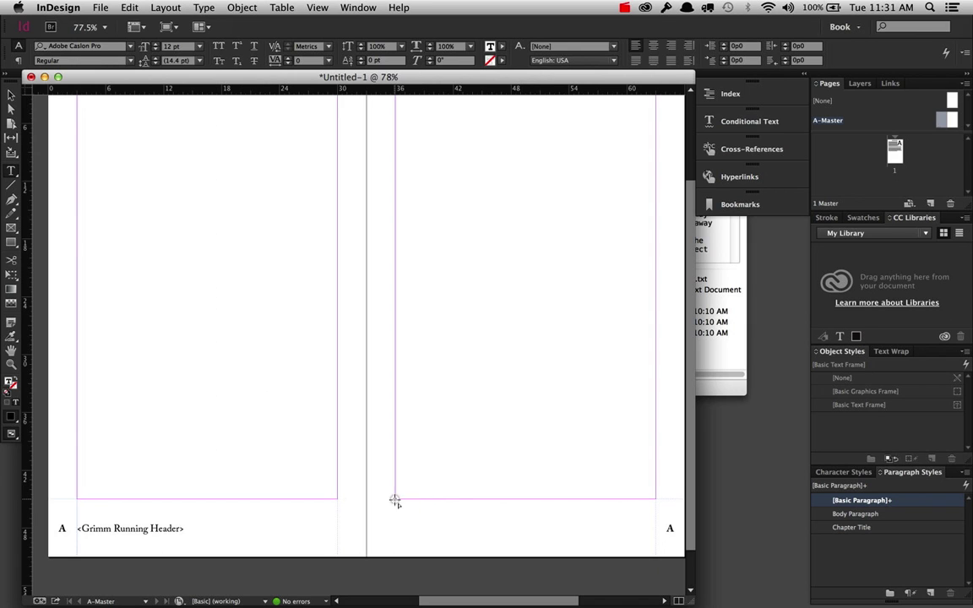
Step: Draw a [Basic Paragraph] text frame about 27 picas wide beneath the right master page's margin area and insert the Book Title variable
left_click_drag(395, 499, 652, 558)
left_click(879, 500)
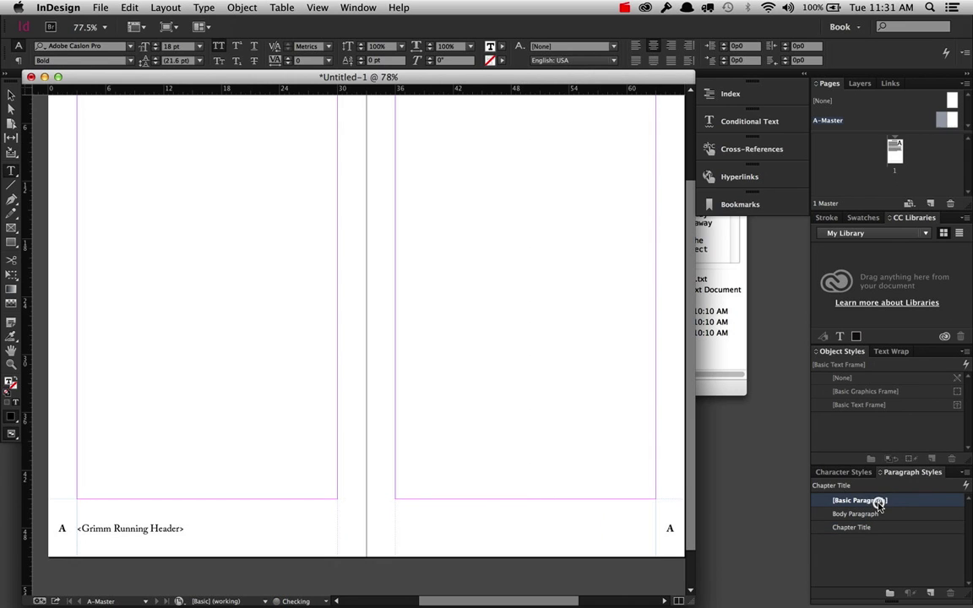
left_click(194, 7)
mouse_move(228, 325)
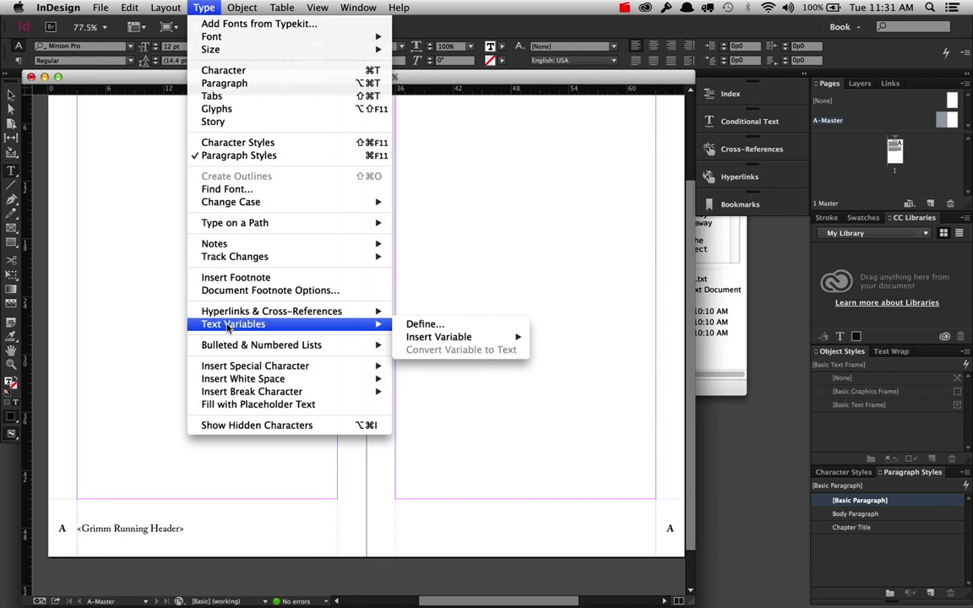
mouse_move(443, 337)
left_click(580, 337)
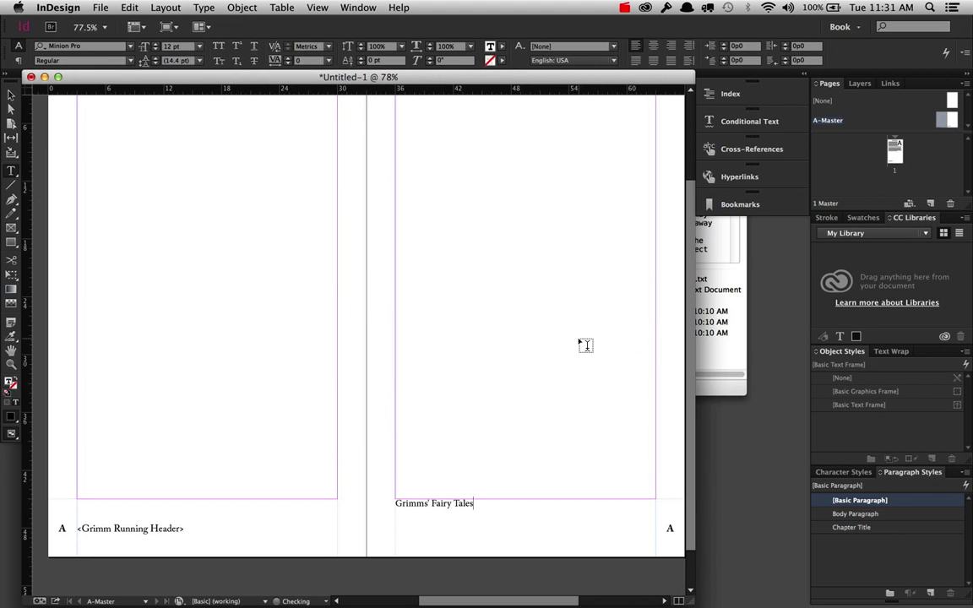
Step: Set the right footer's book title text in Adobe Caslon Pro Italic
double_click(471, 503)
left_click(109, 48)
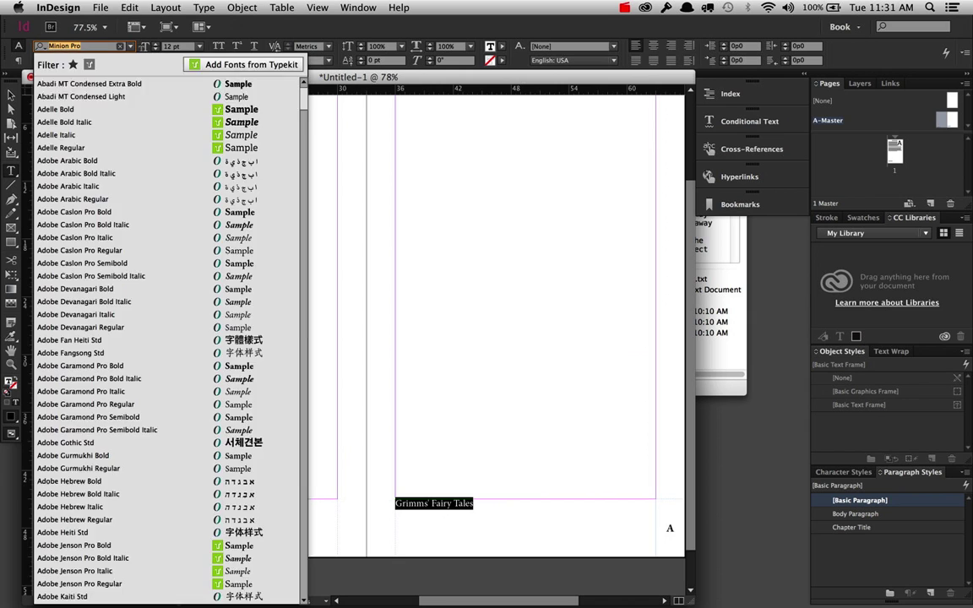
type("Adobe cas")
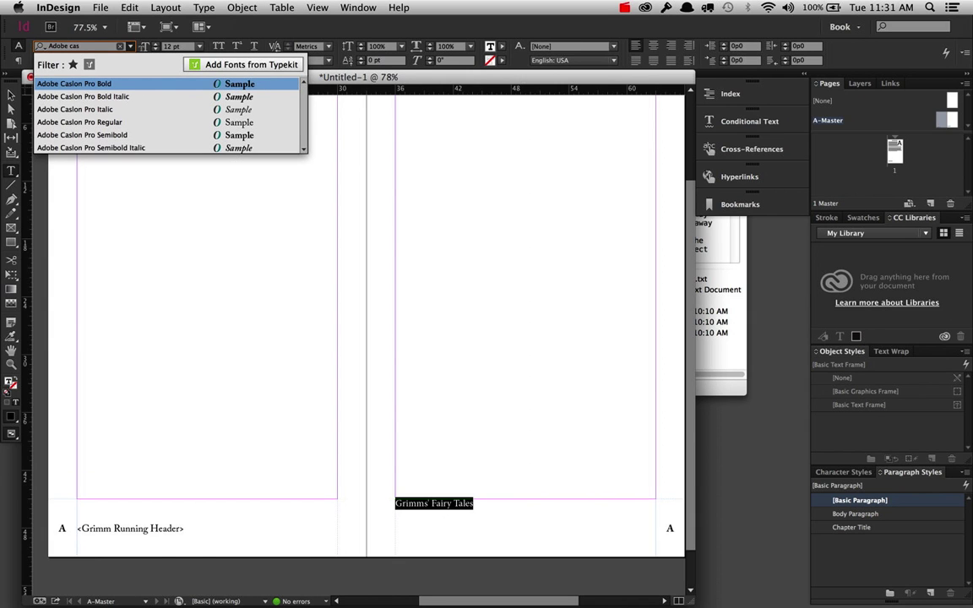
key("Down")
key("Down")
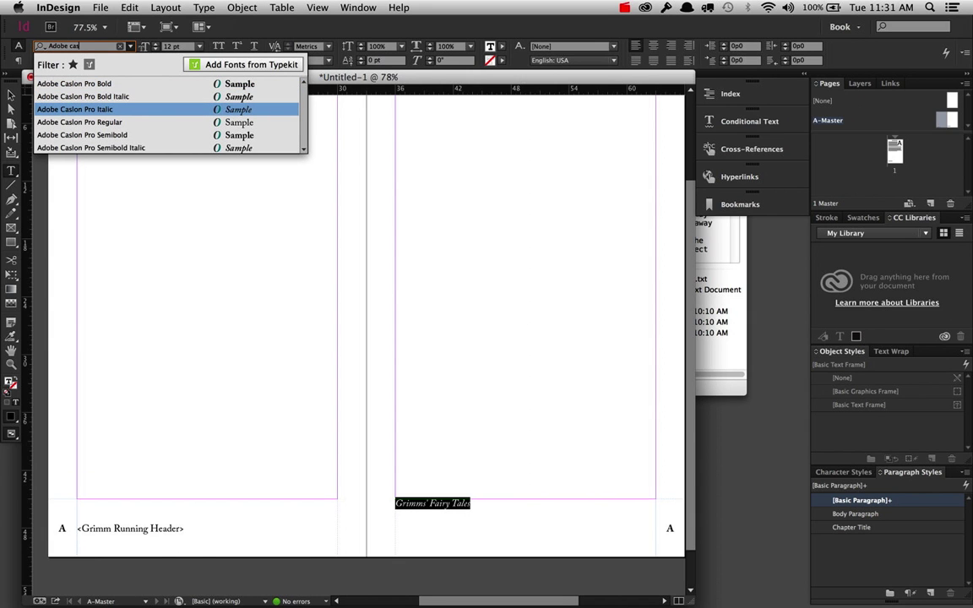
key("Return")
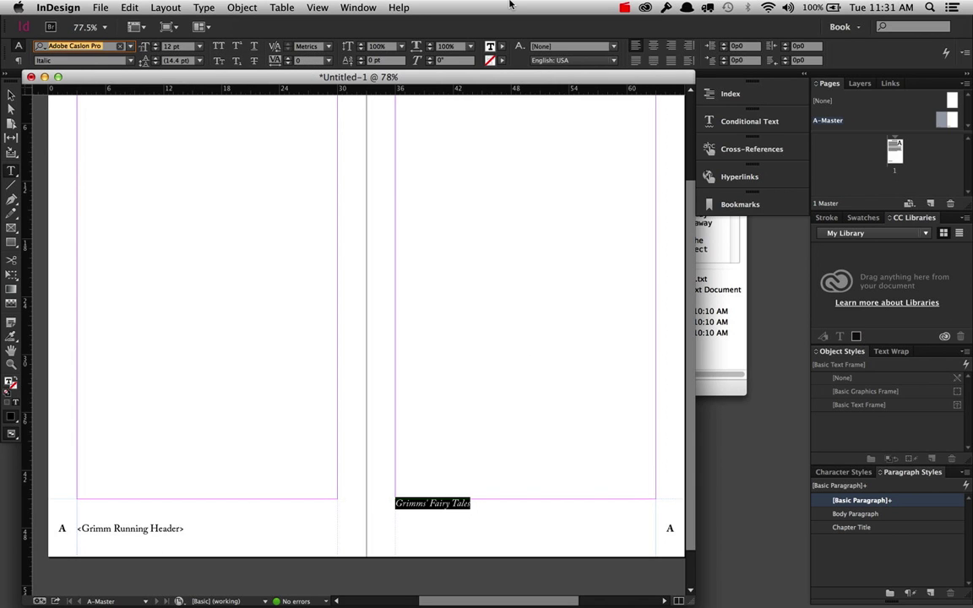
Step: Center the book title text vertically within the right footer frame and align it right
key("super+b")
left_click(541, 352)
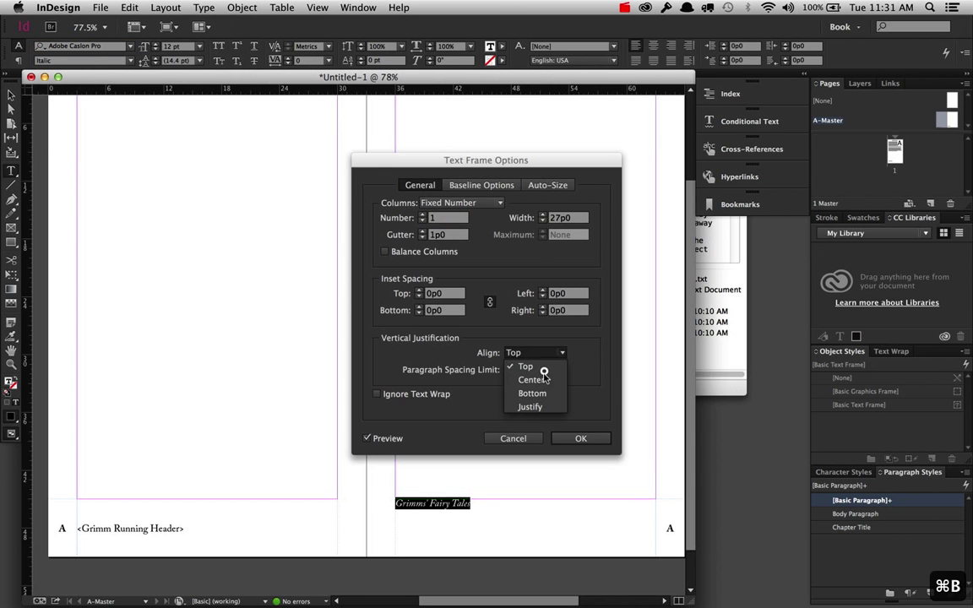
left_click(543, 373)
left_click(580, 438)
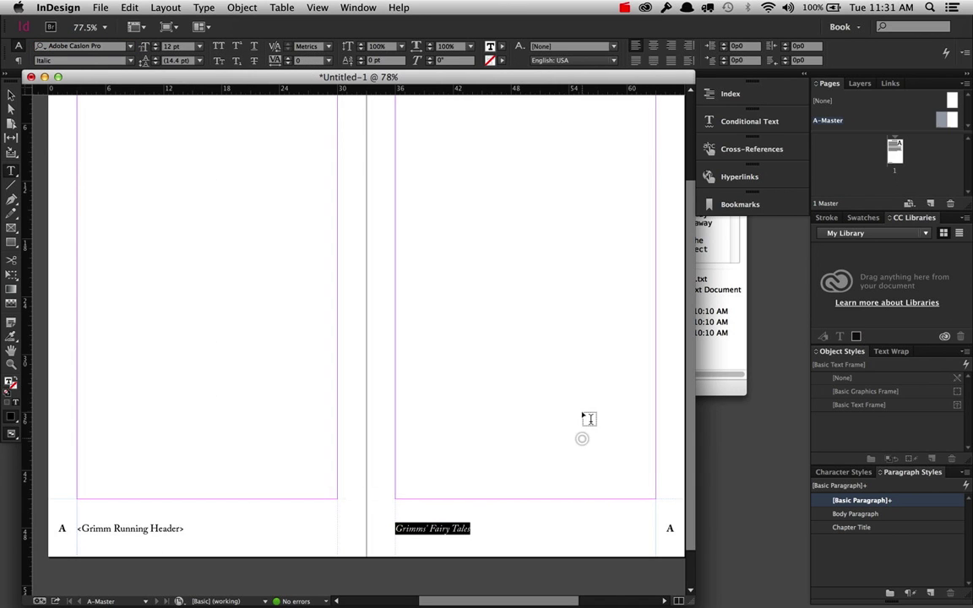
left_click(671, 47)
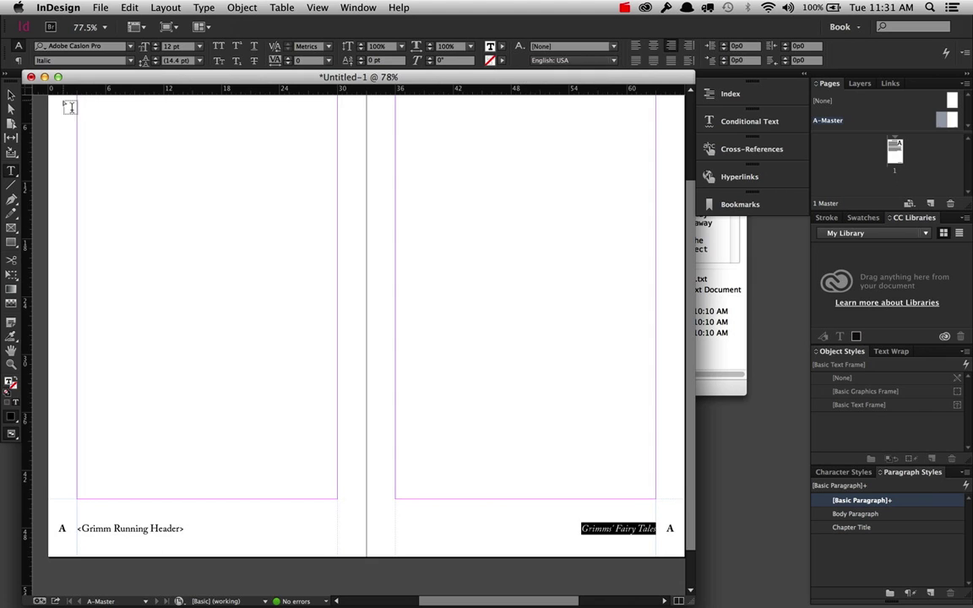
left_click(10, 95)
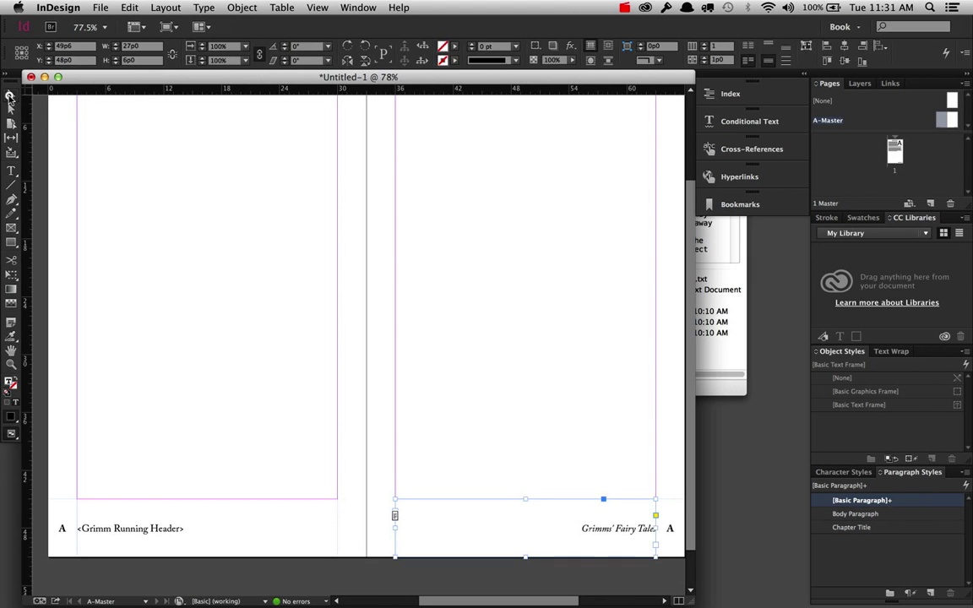
left_click(358, 505)
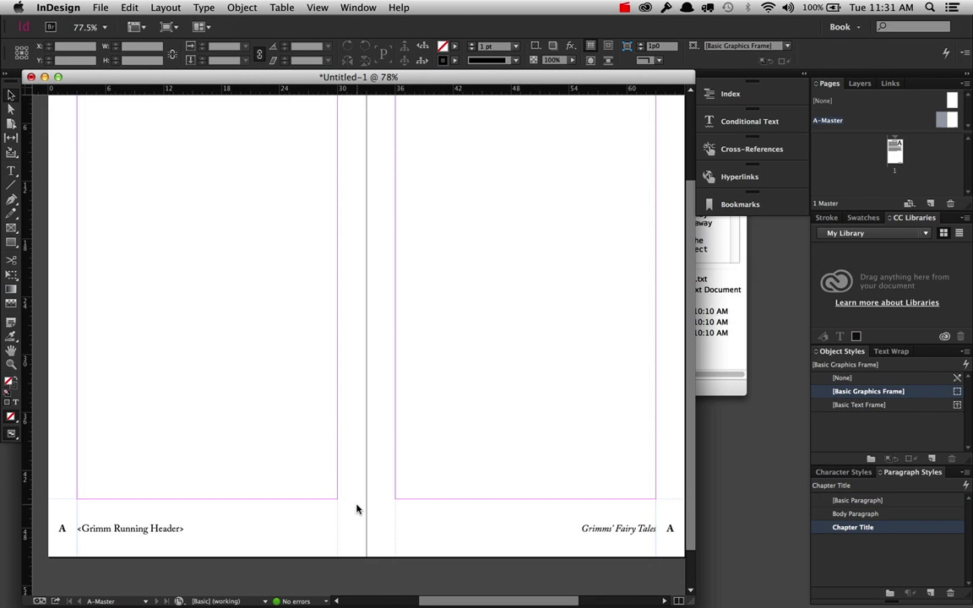
Step: Check page 1's footer in preview mode and add a second page to the document
double_click(896, 151)
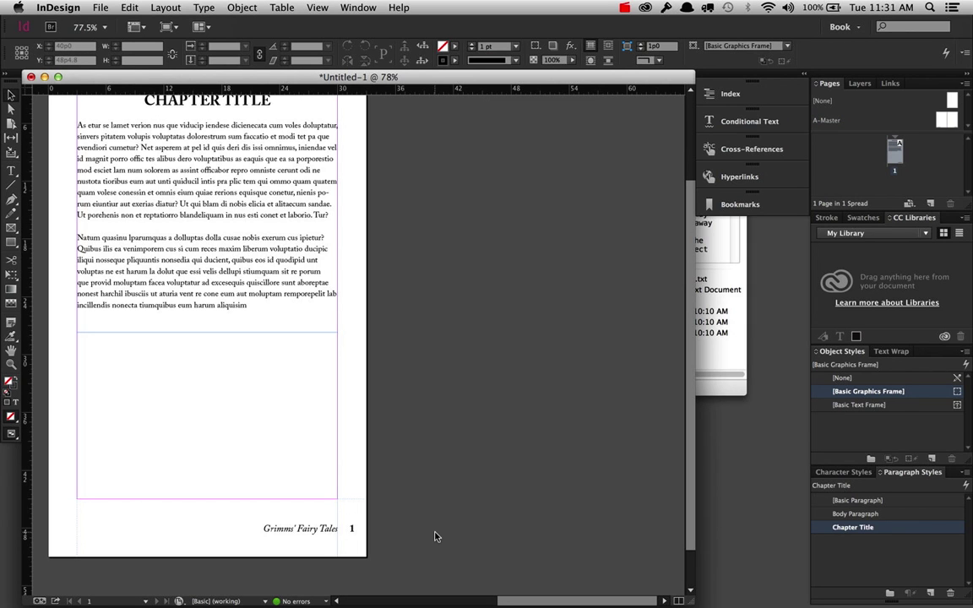
key("w")
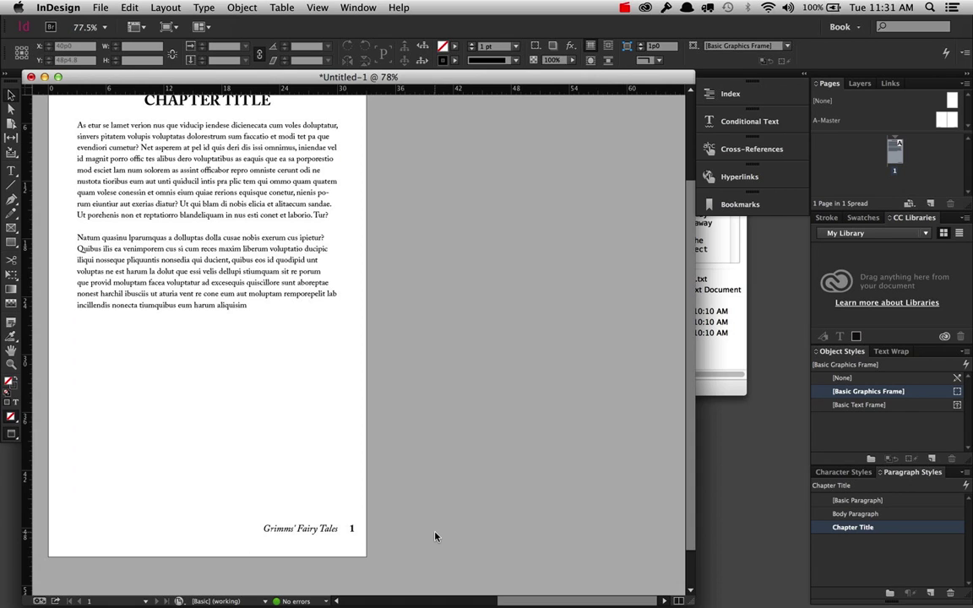
key("w")
left_click(929, 204)
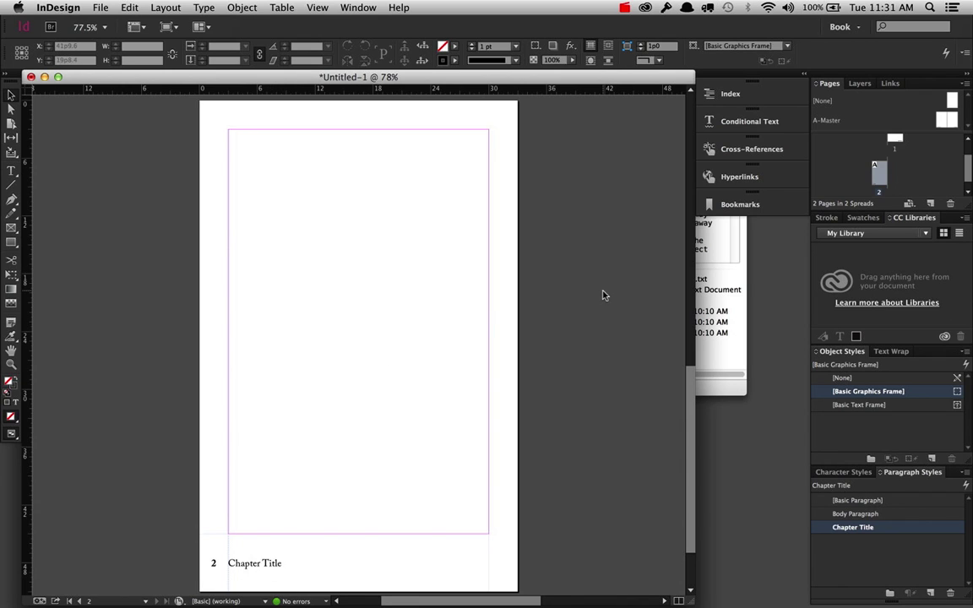
Step: Change page 1's chapter title to "CHAPTER TITLE GOES HERE" and check the running footer on page 2
left_click(894, 140)
double_click(895, 139)
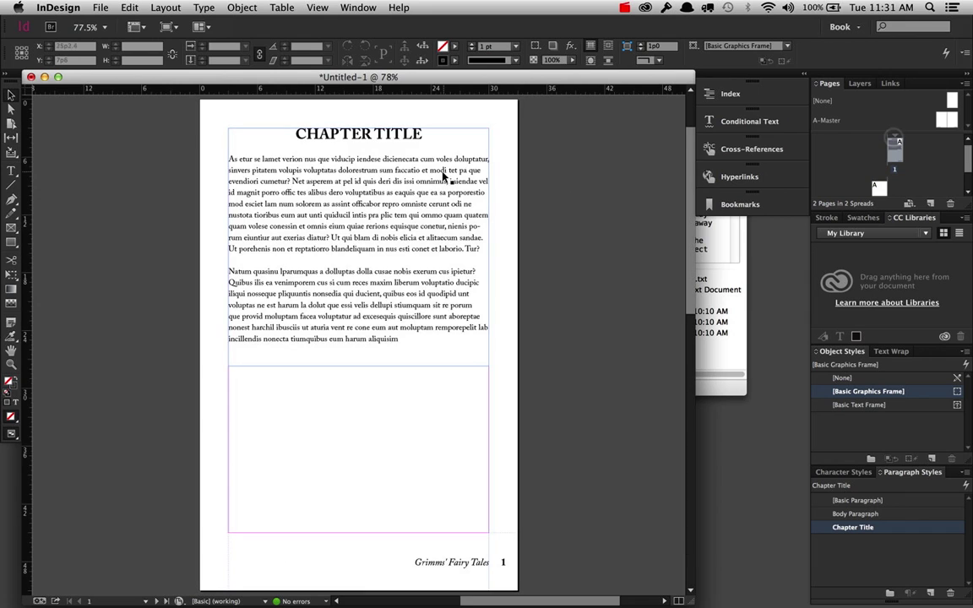
double_click(369, 133)
left_click(423, 128)
type("GOES HERE")
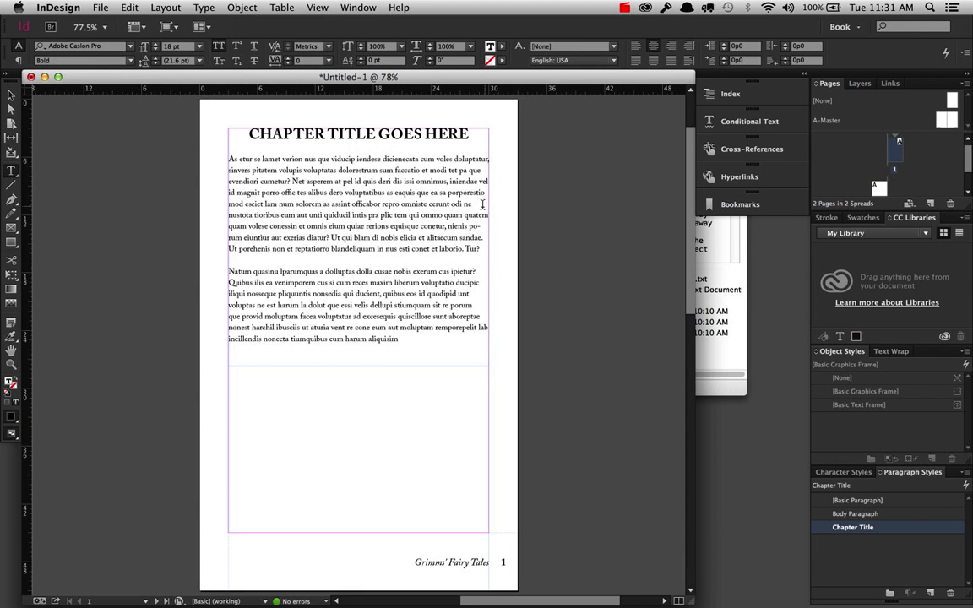
key("Escape")
left_click(93, 216)
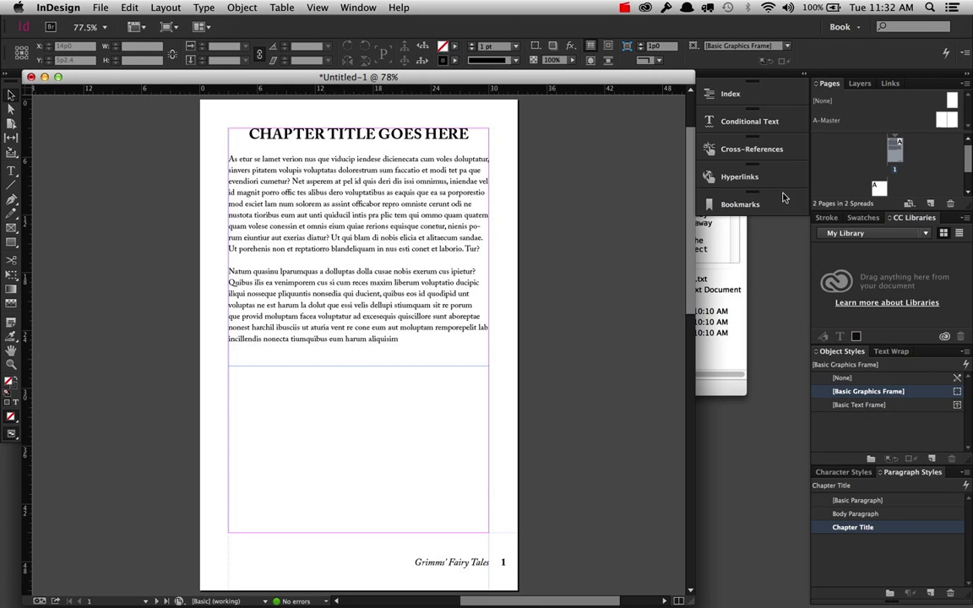
double_click(879, 188)
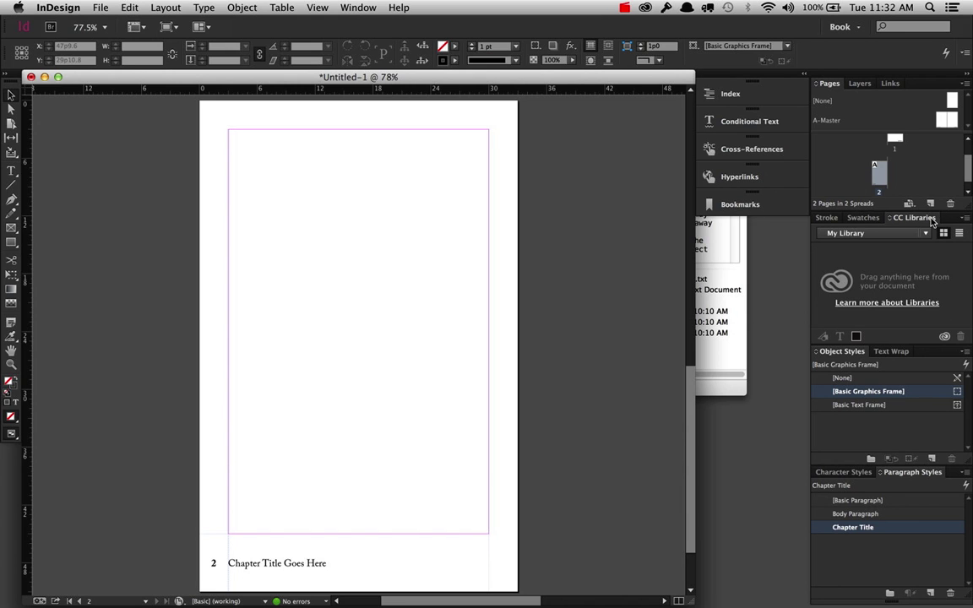
Step: Save the document as Chapter01.indd in the Grimms' Fairy Tales folder on the Desktop
key("super+s")
type("Ch")
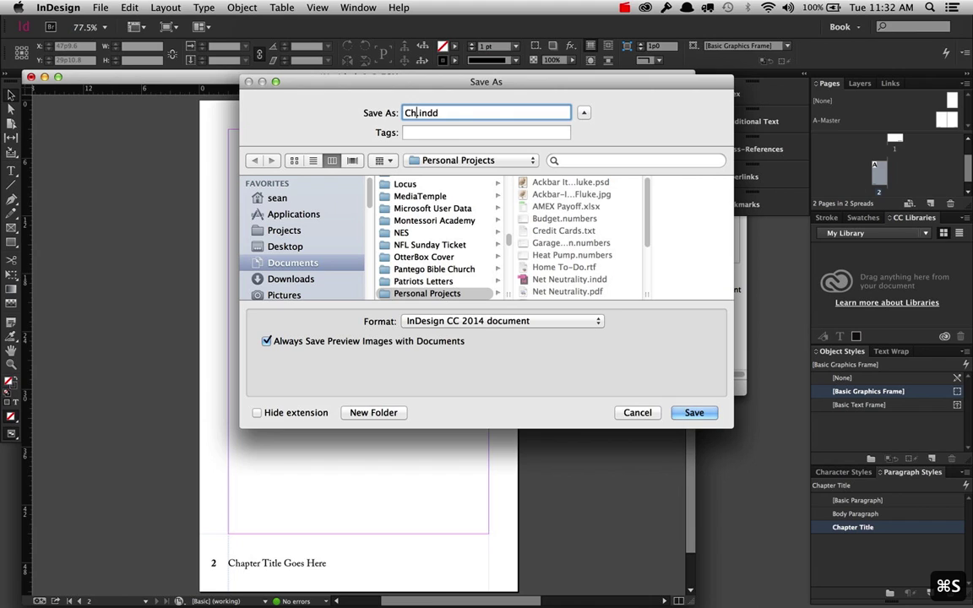
type("apter01")
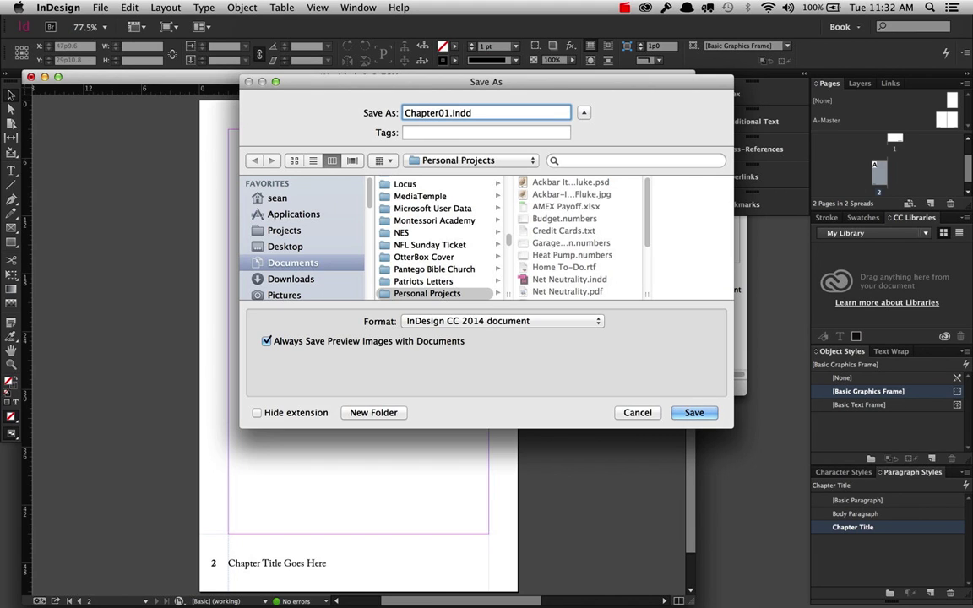
key("super+d")
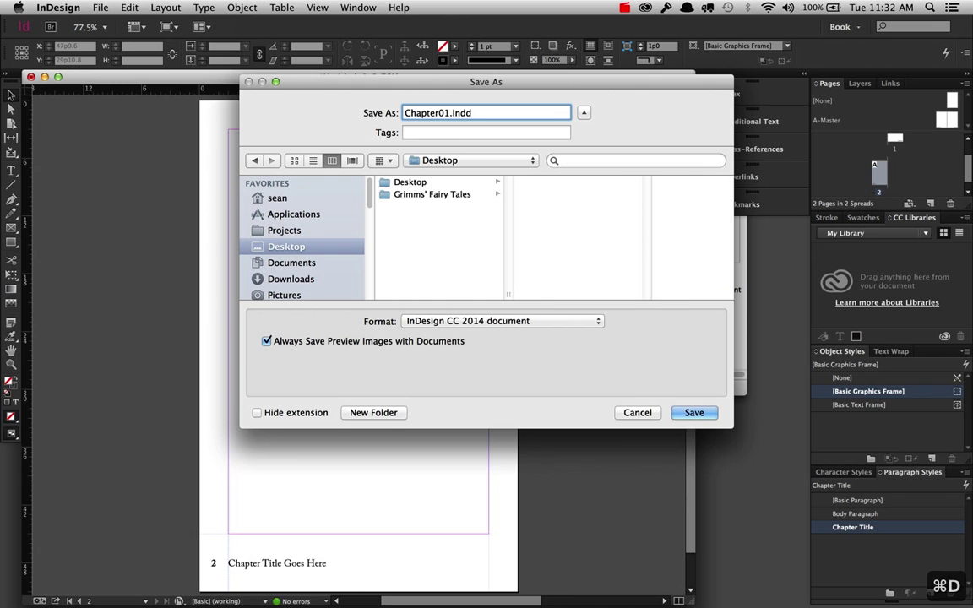
left_click(427, 194)
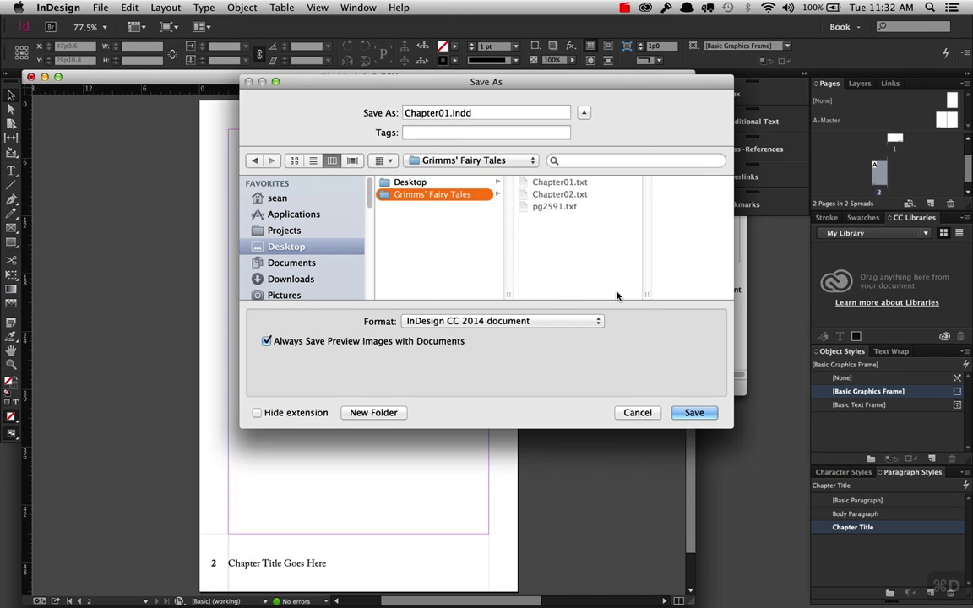
left_click(694, 412)
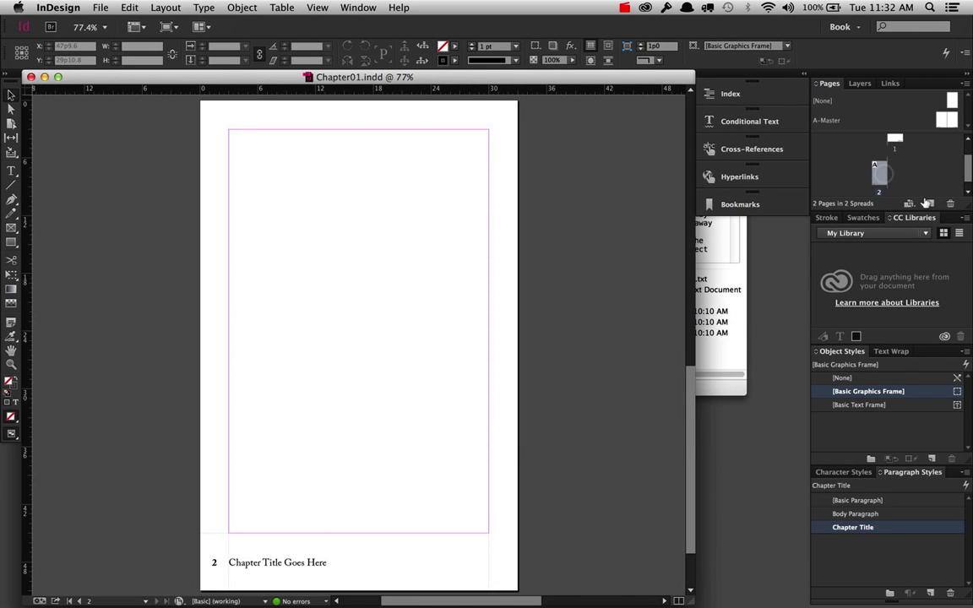
Step: Delete page 2 and the placeholder text frame on page 1, and close Chapter01.indd with the changes saved
left_click(950, 203)
left_click(391, 228)
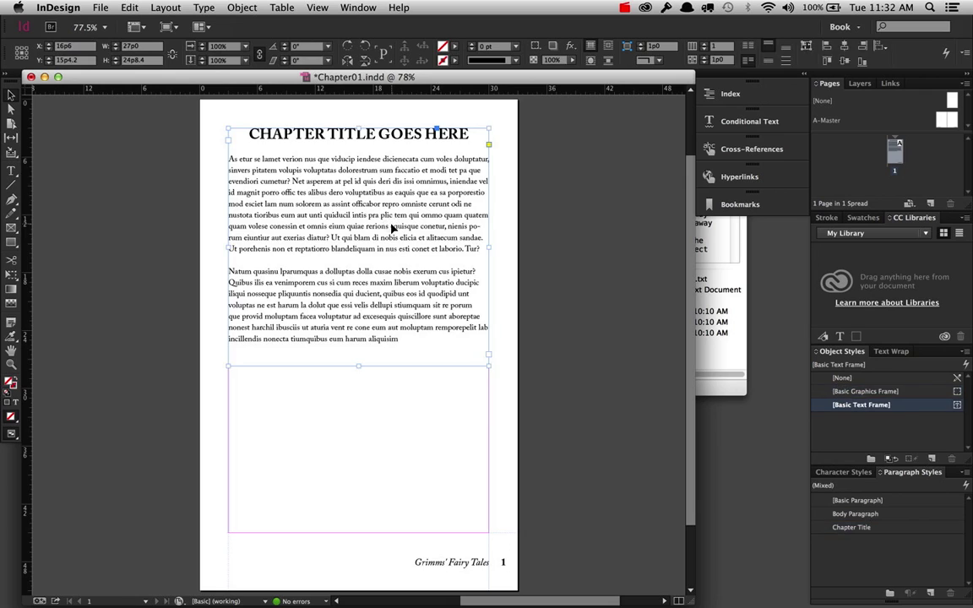
key("Delete")
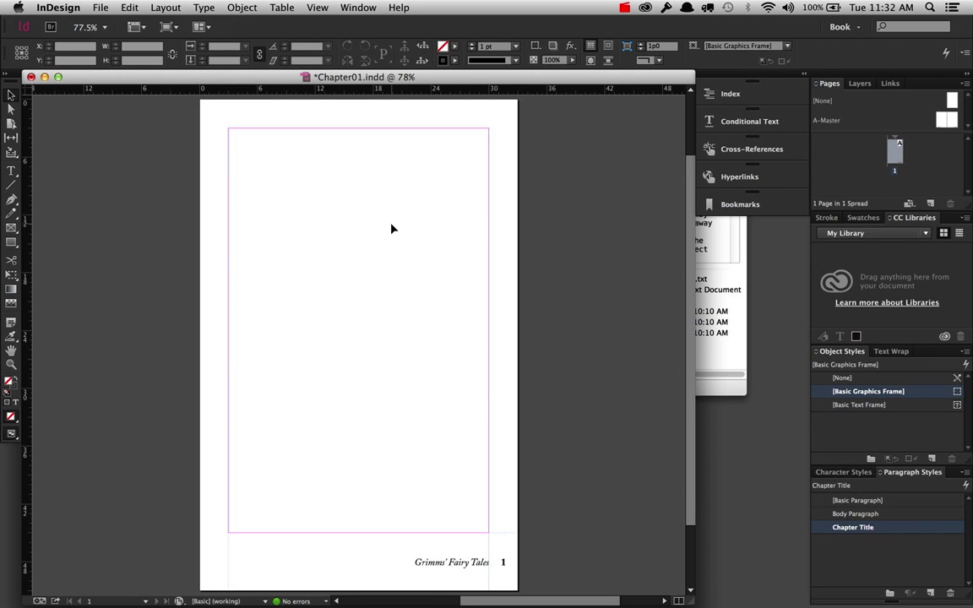
key("super+s")
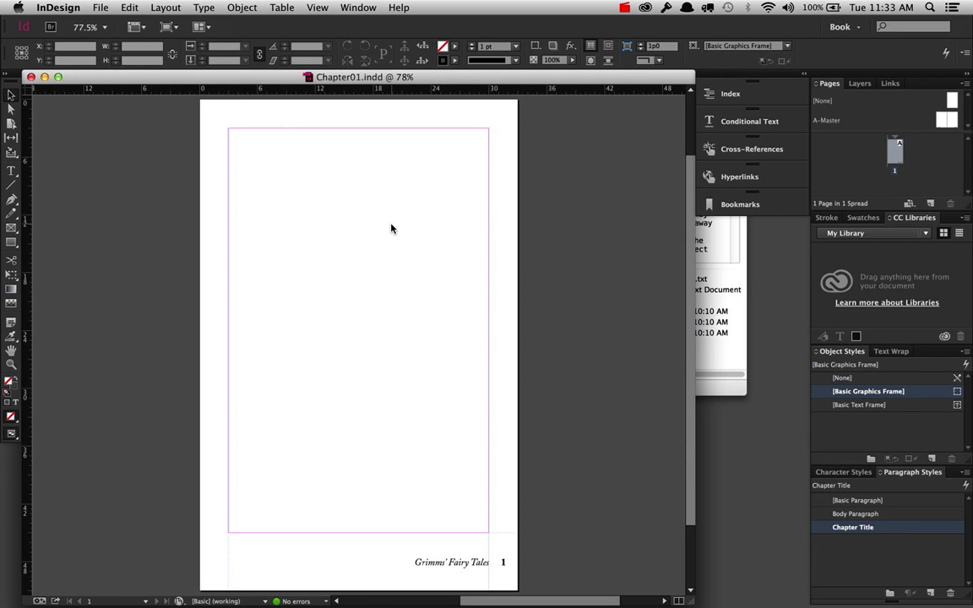
key("super+w")
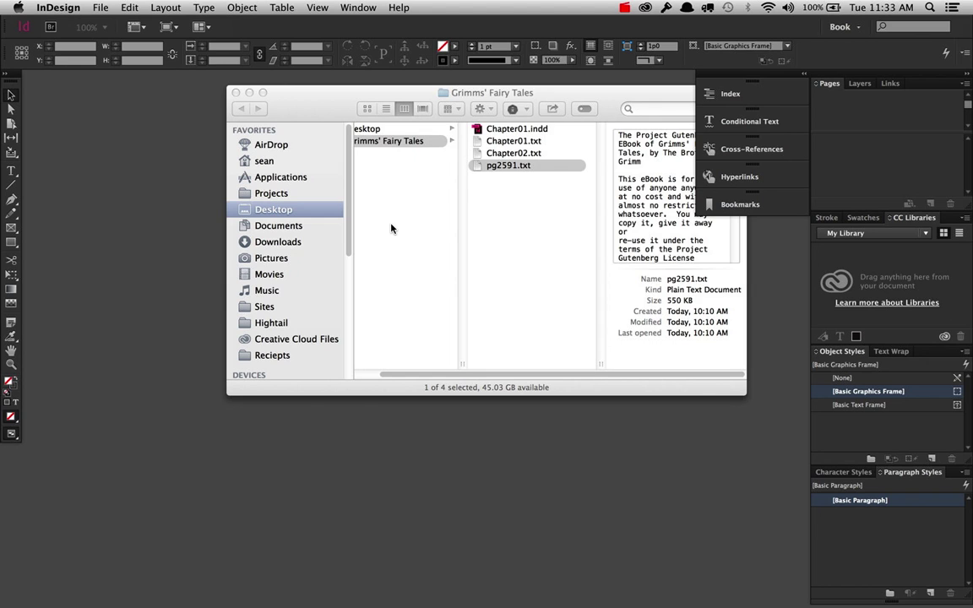
Step: Create a new one-page document in Letter - Half size with a 6p0 bottom margin and 3p0 for the other margins
key("super+n")
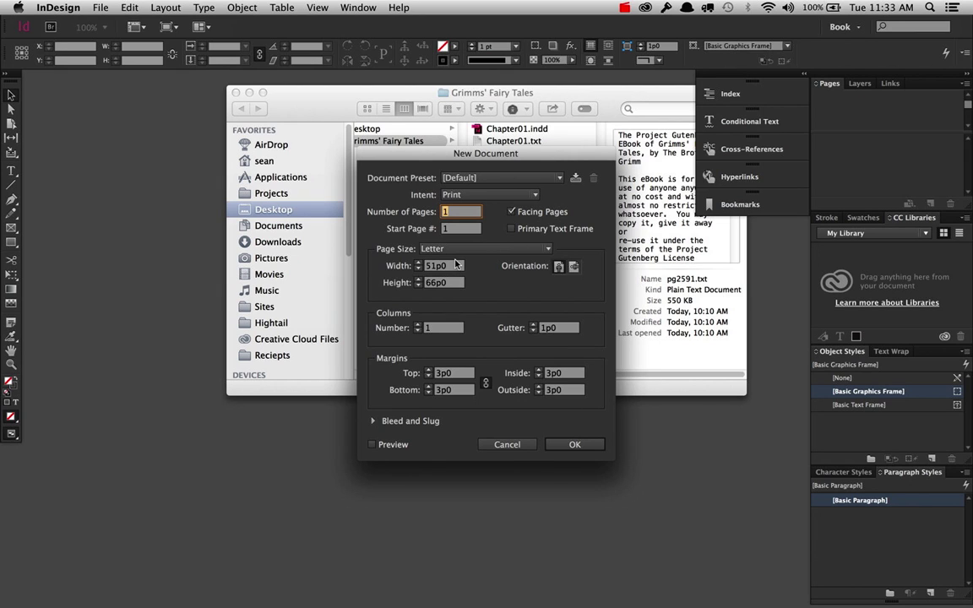
left_click(532, 248)
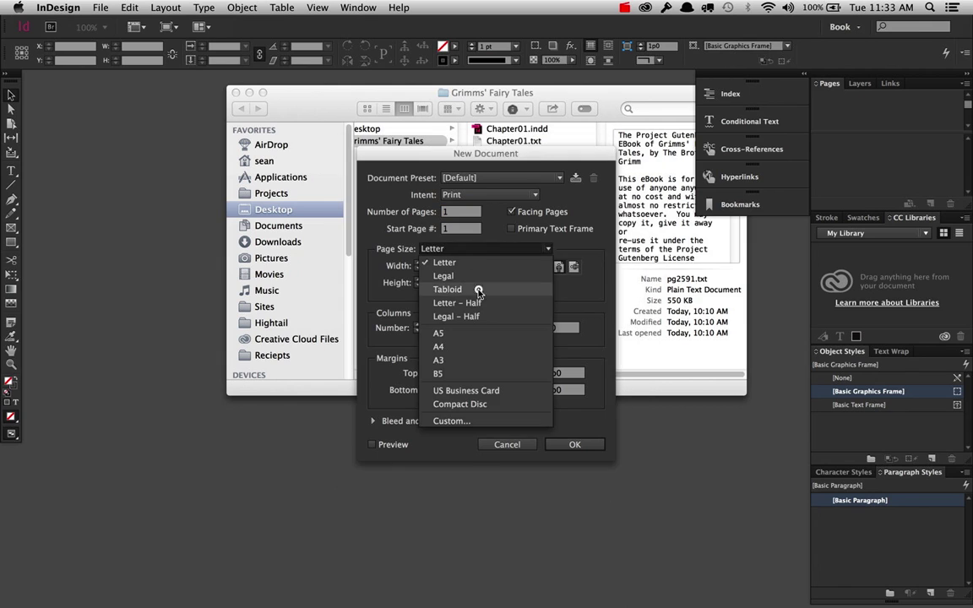
key("Escape")
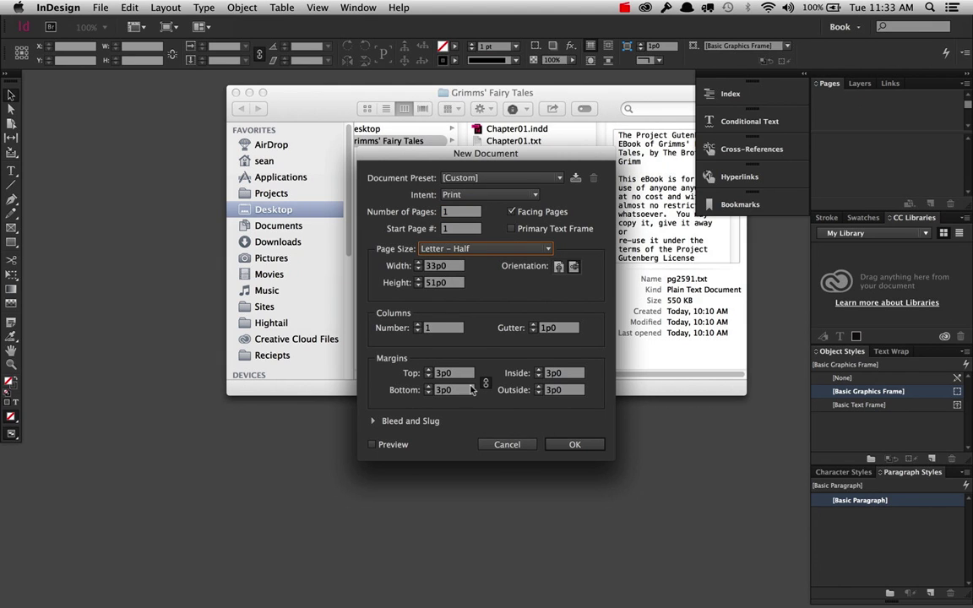
left_click(486, 384)
double_click(456, 390)
type("6")
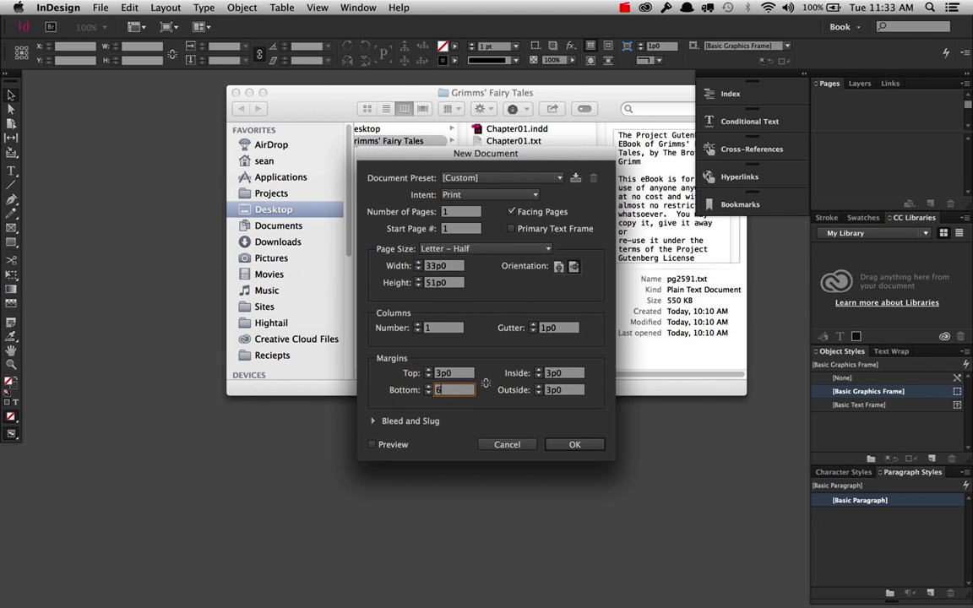
left_click(486, 384)
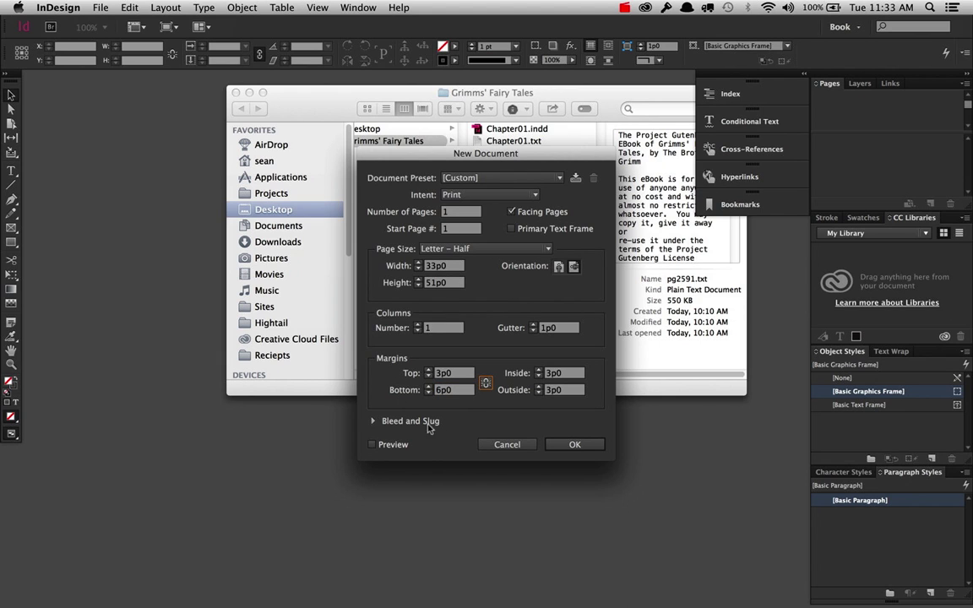
left_click(574, 444)
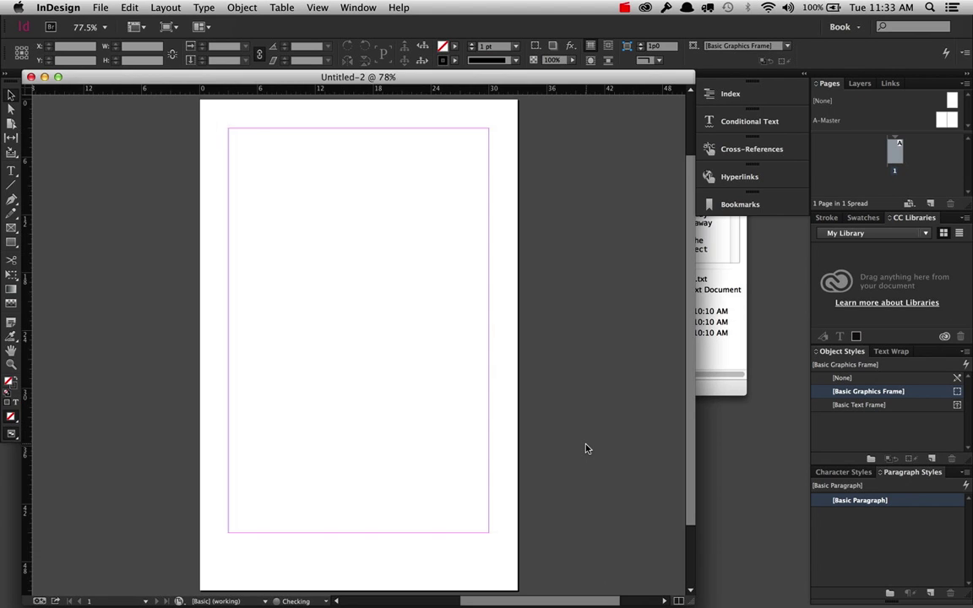
Step: Save the new document as Chapter02.indd in the Grimms' Fairy Tales folder
key("super+s")
type("Cha")
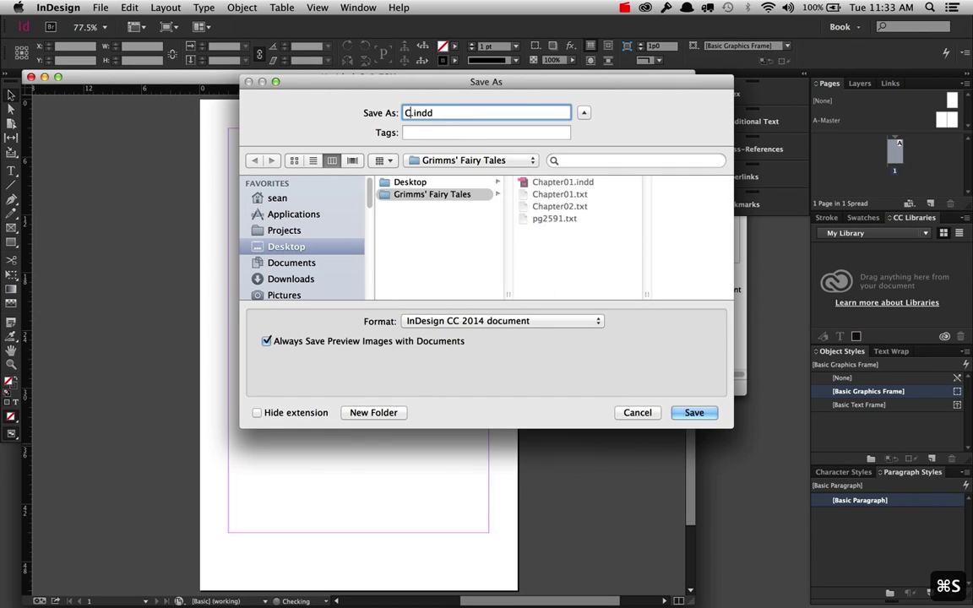
type("pter02")
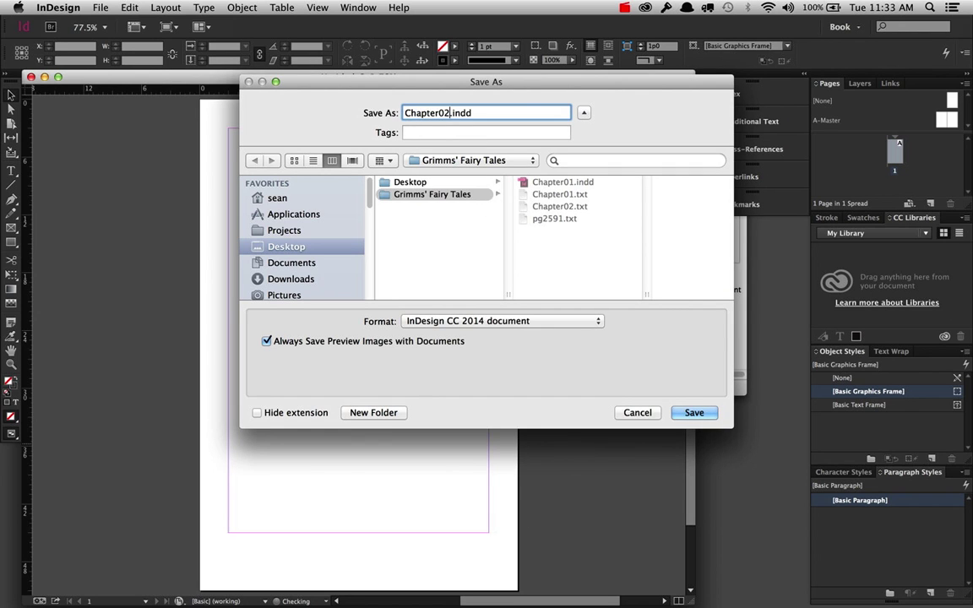
key("Return")
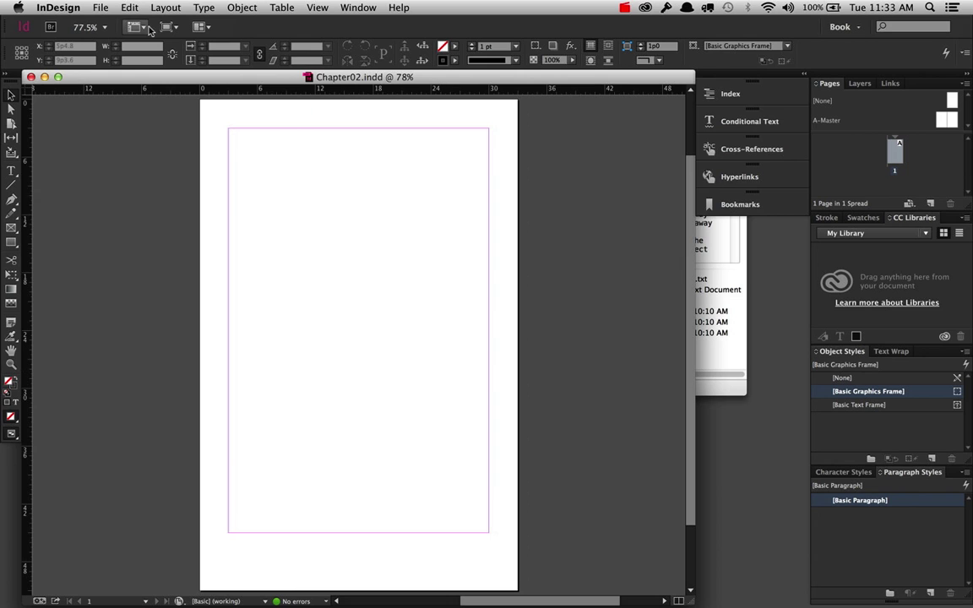
Step: Save the blank document under the new name Cover.indd in the same folder
left_click(100, 6)
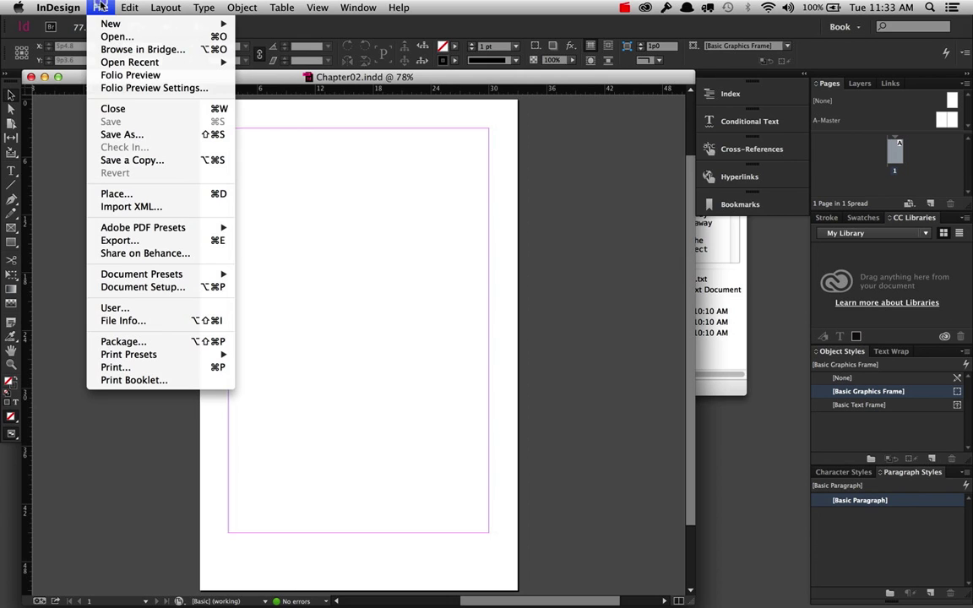
left_click(167, 136)
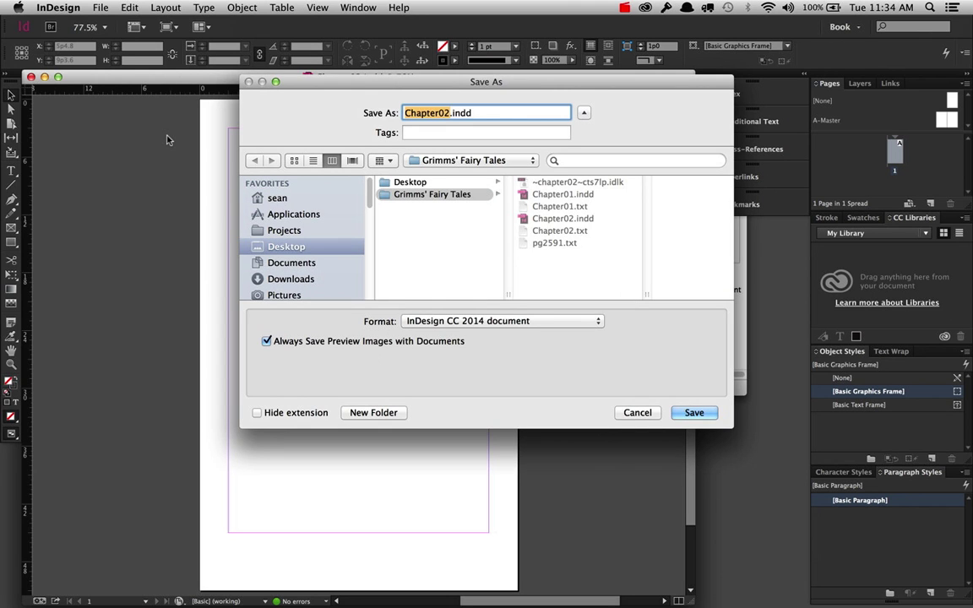
type("Cover")
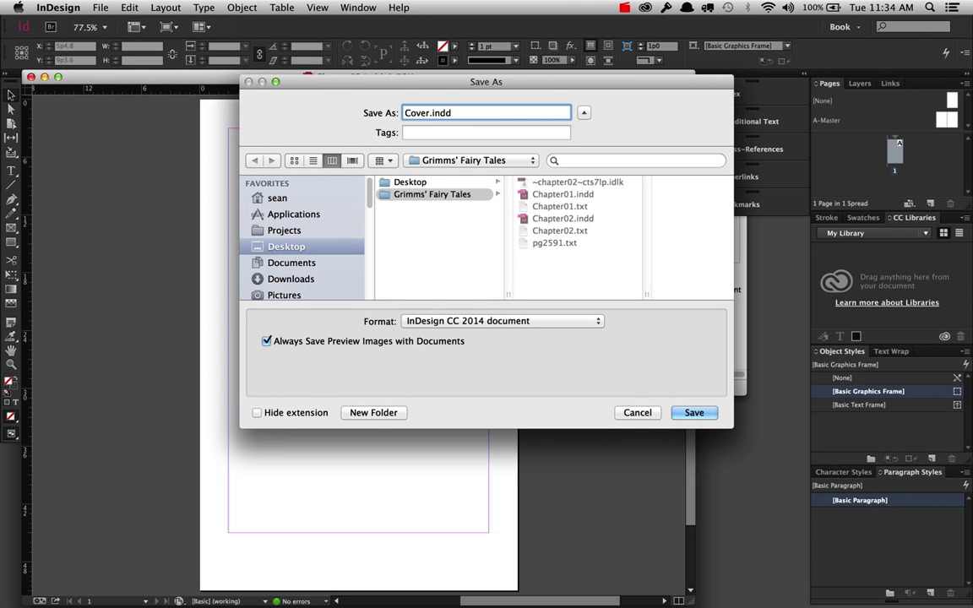
key("Return")
Step: Save the blank document again under the name TOC.indd in the same folder
key("super+shift+s")
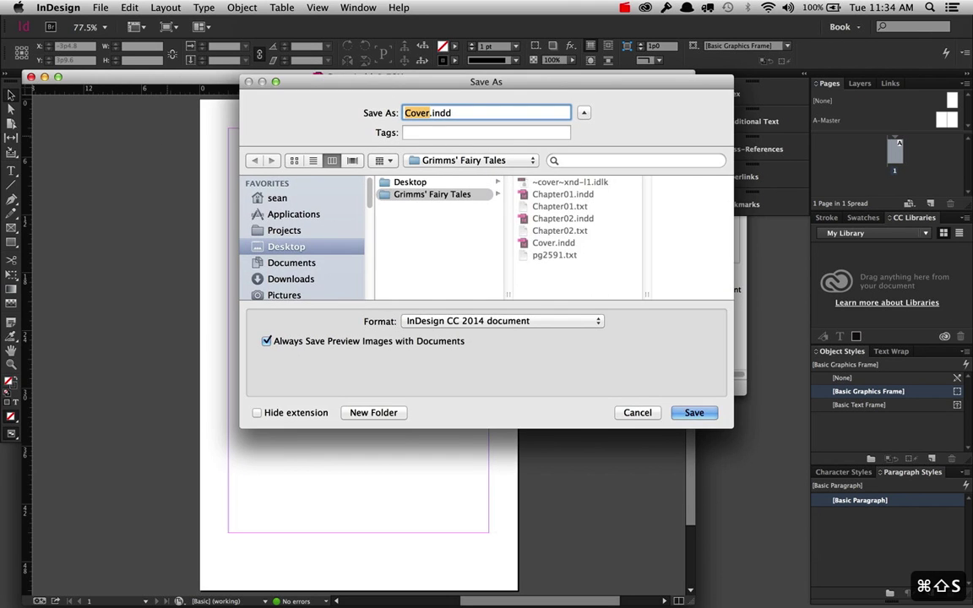
type("TOC")
key("Return")
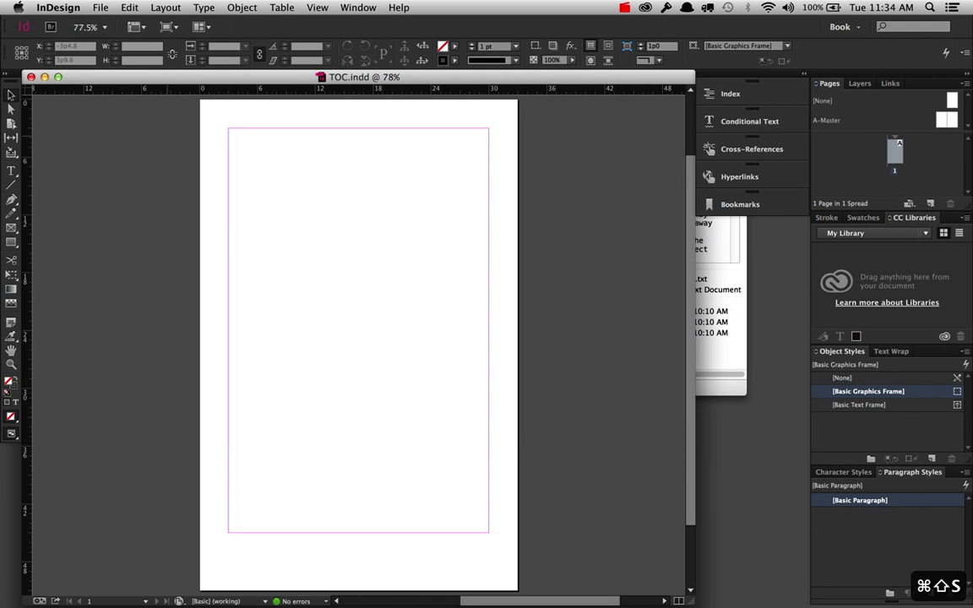
Step: Close the TOC document and switch to Finder to review the files in the Grimms' Fairy Tales folder
key("super+w")
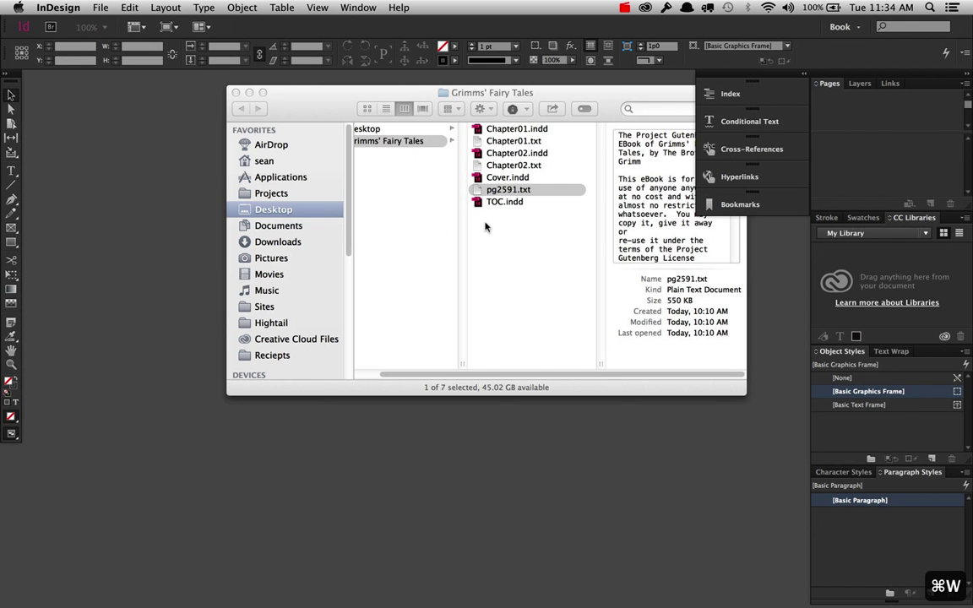
left_click(486, 227)
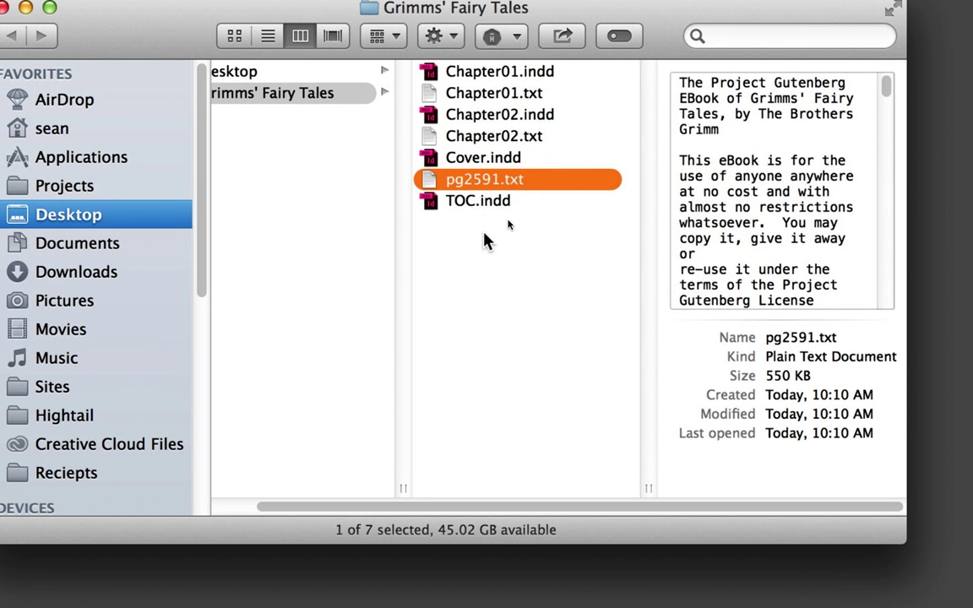
left_click(519, 215)
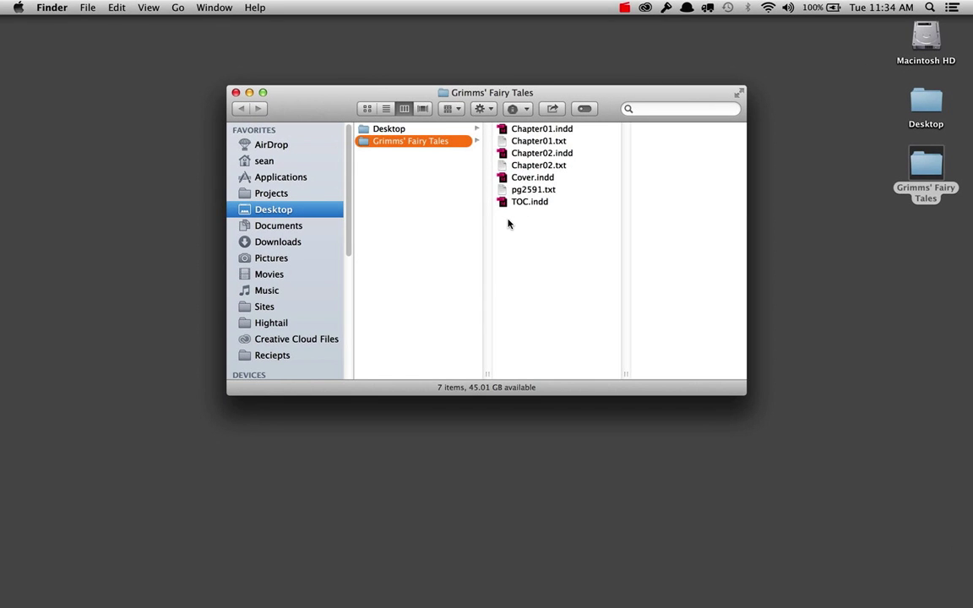
Step: Switch back to InDesign and create a new book saved as Grimm.indb in the Grimms' Fairy Tales folder
key("super+Tab")
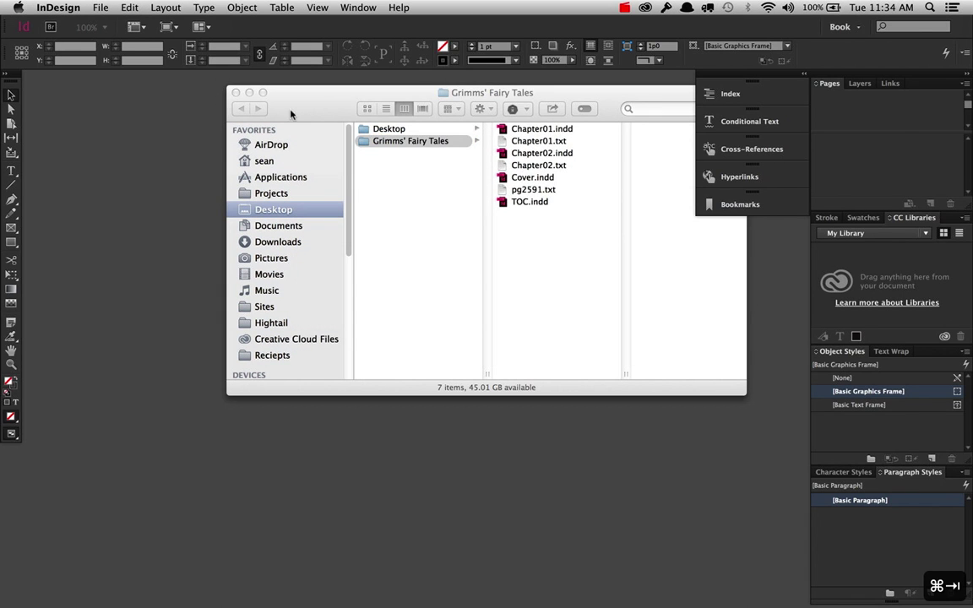
left_click(104, 8)
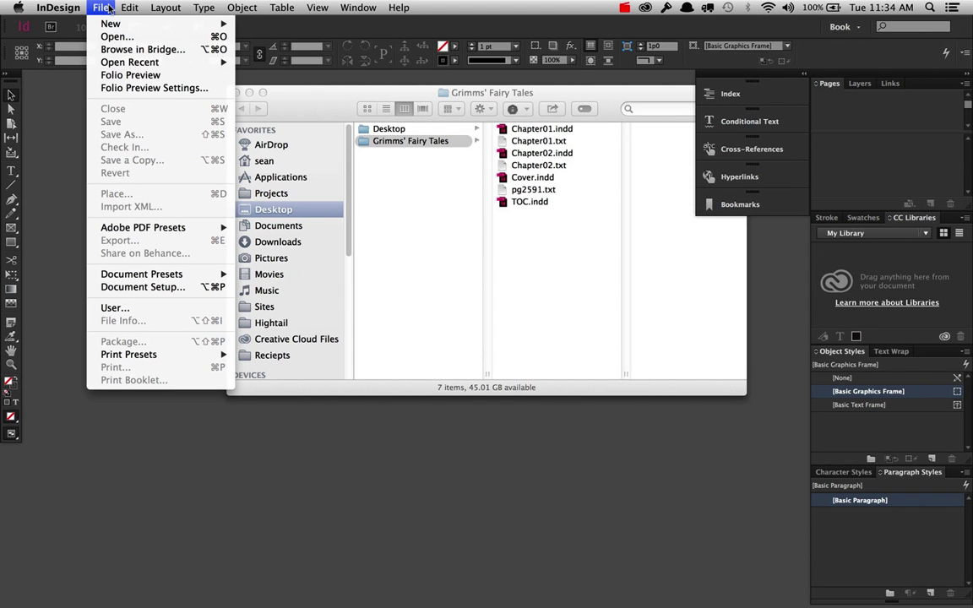
mouse_move(111, 26)
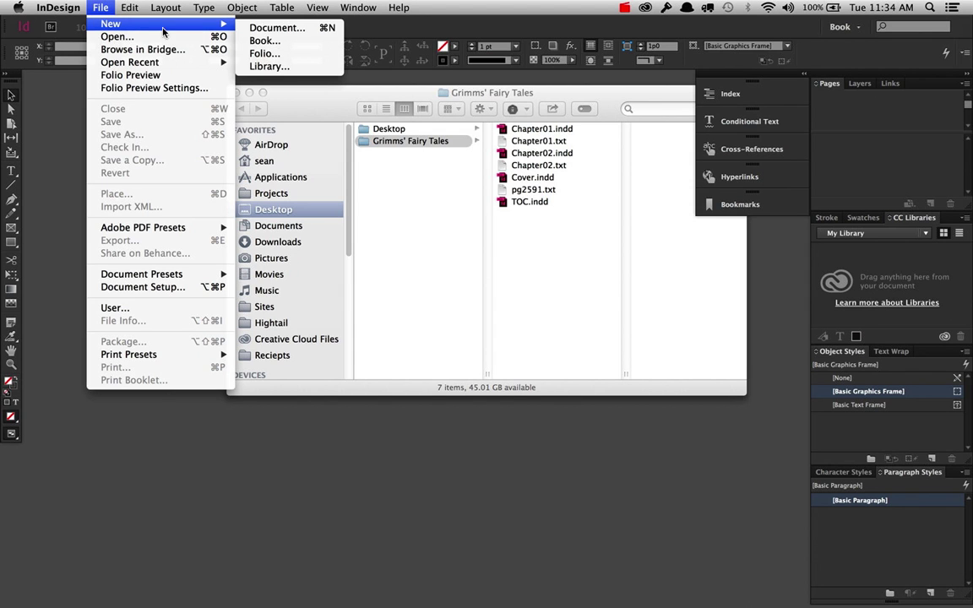
left_click(266, 40)
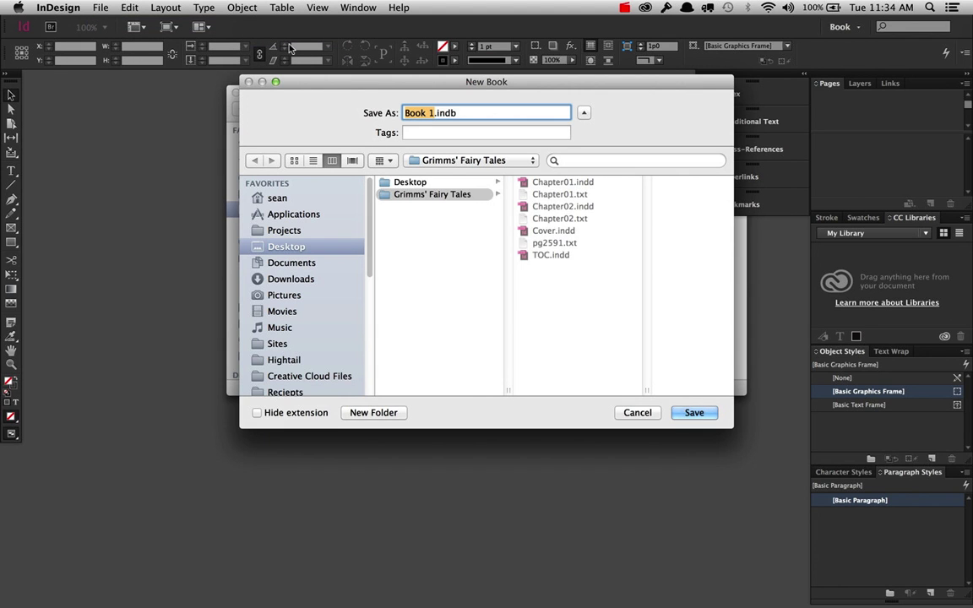
type("Grimm")
left_click(694, 413)
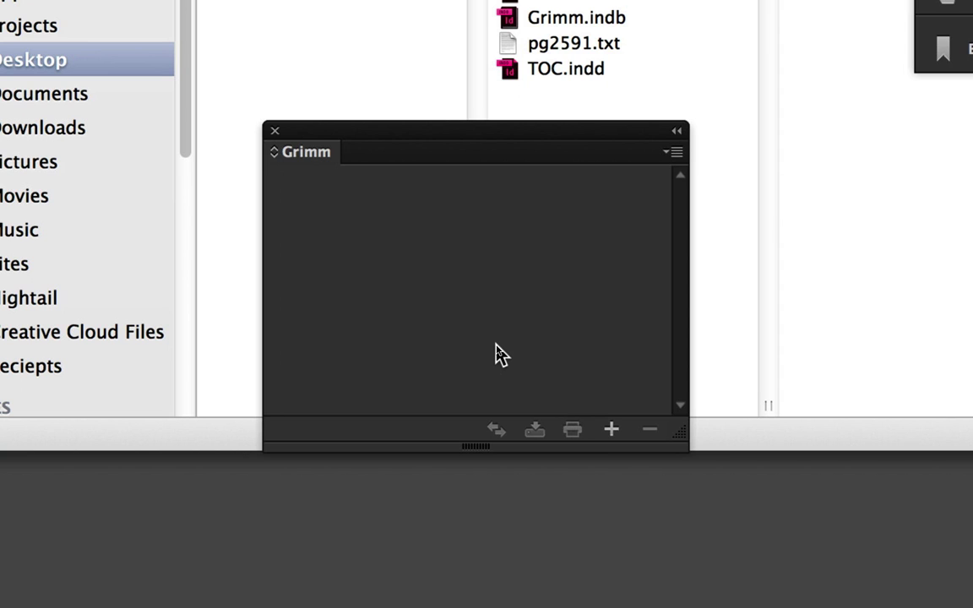
Step: Add Chapter01.indd, Chapter02.indd, Cover.indd and TOC.indd to the Grimm book
left_click(613, 432)
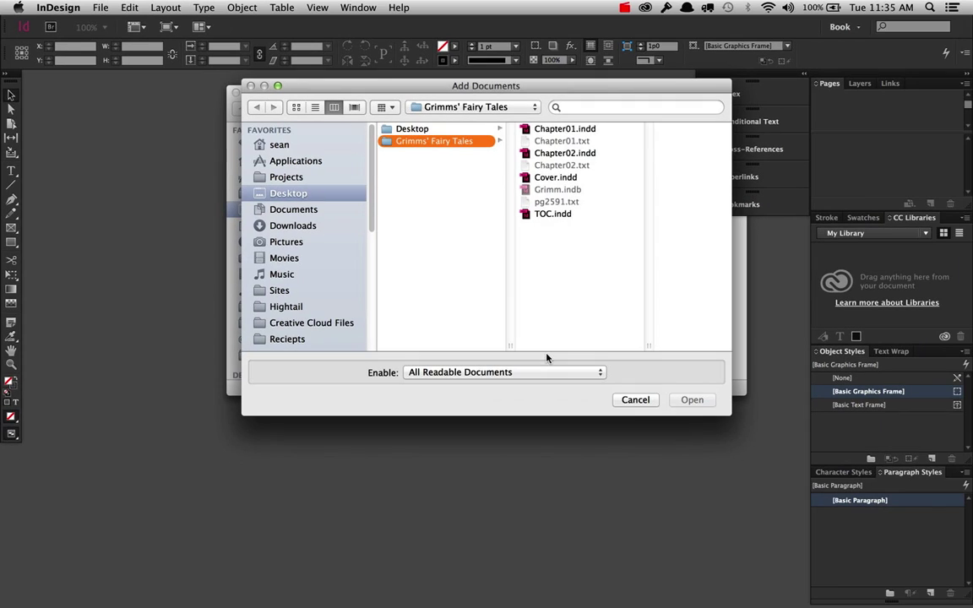
left_click(551, 214)
left_click(532, 179, "super")
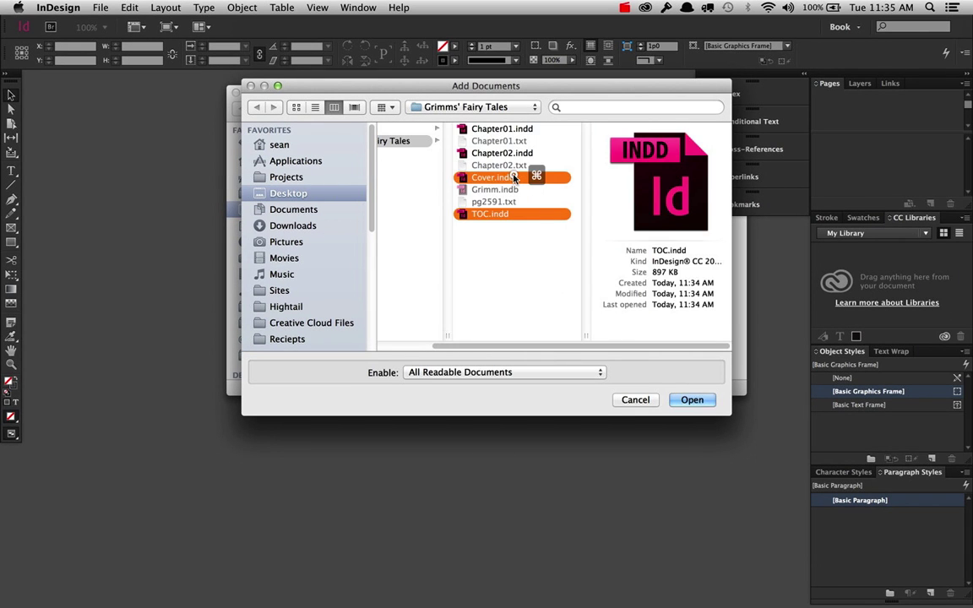
left_click(503, 154, "super")
left_click(499, 130, "super")
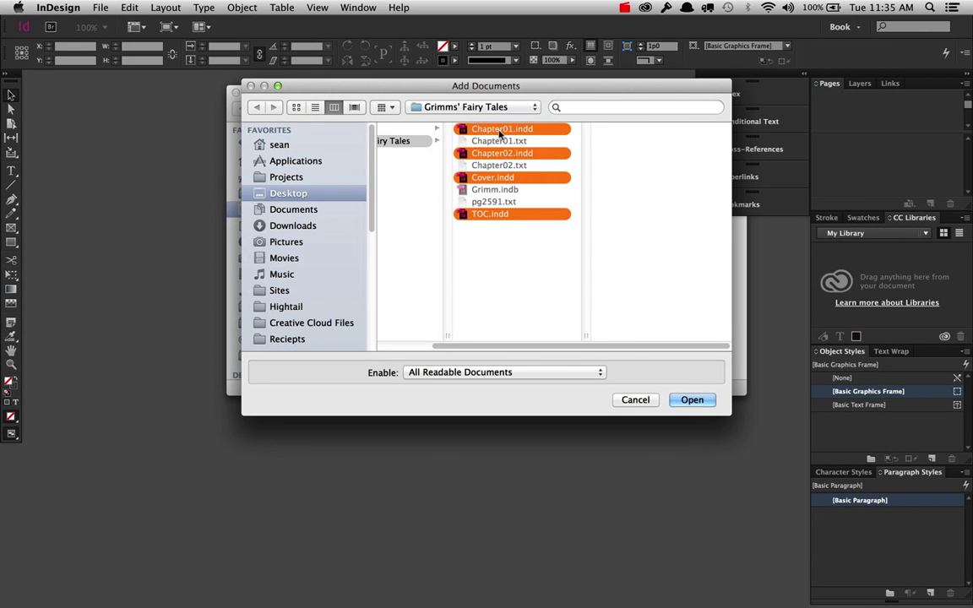
left_click(691, 400)
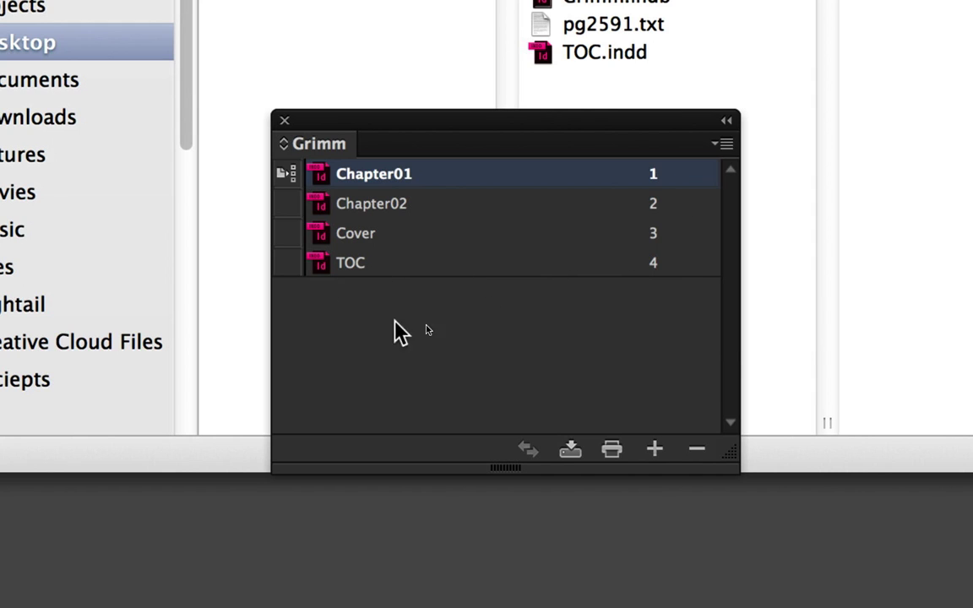
Step: Make the TOC document the style source of the Grimm book
left_click(288, 262)
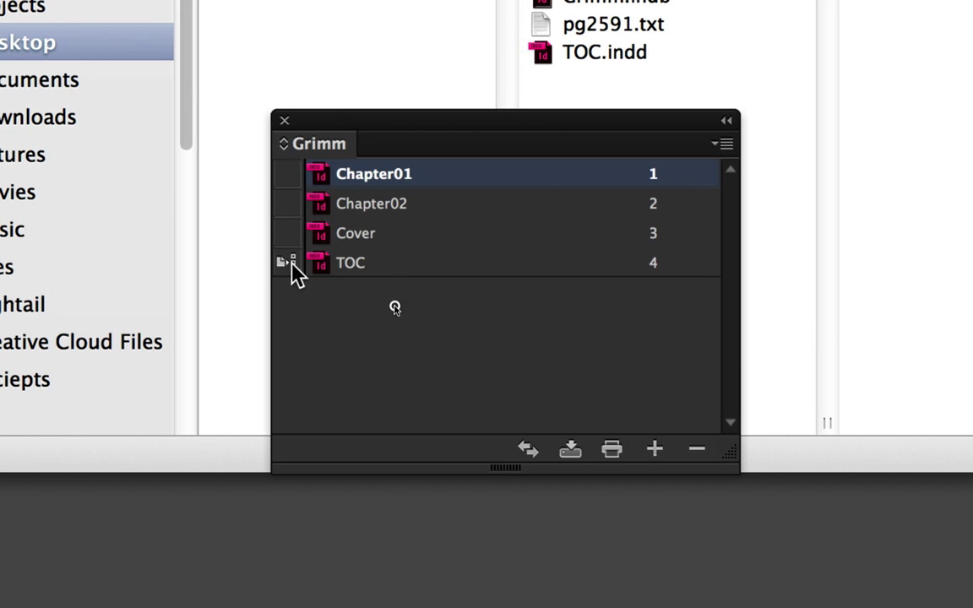
Step: Make Chapter01 the book's style source and reorder the documents as Cover, TOC, Chapter01, Chapter02
left_click(287, 233)
left_click(291, 203)
left_click(292, 175)
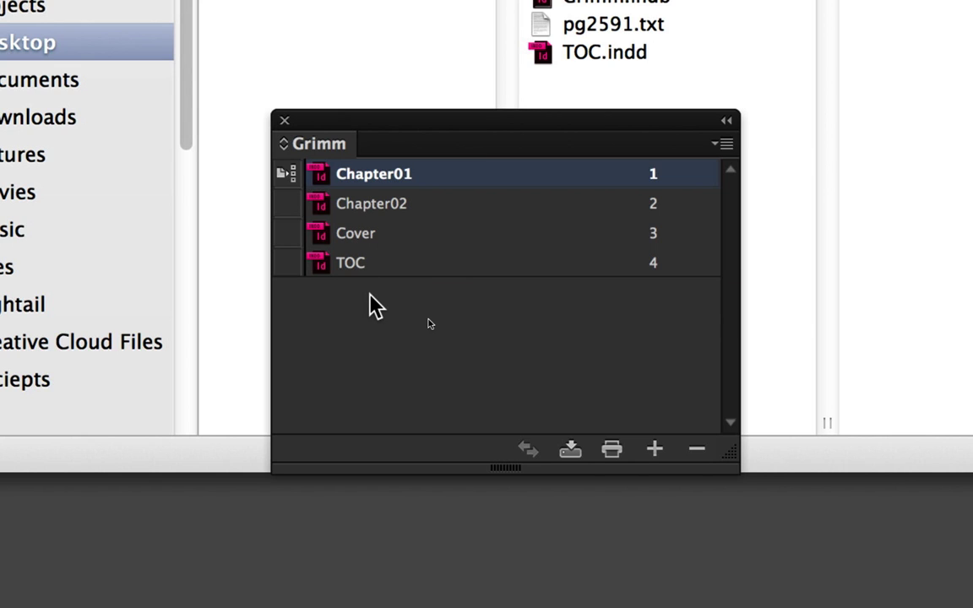
left_click_drag(329, 240, 347, 174)
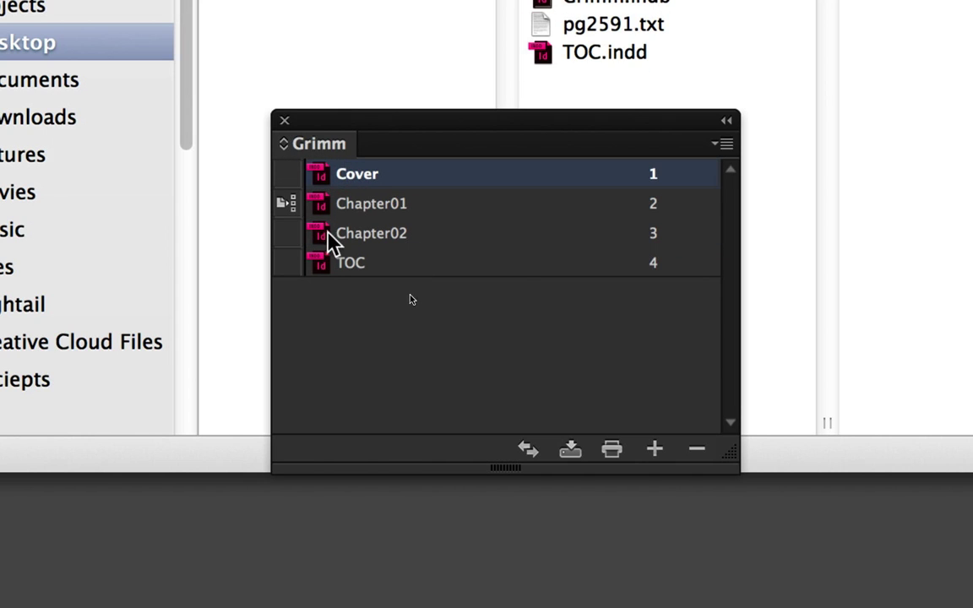
left_click_drag(341, 255, 337, 191)
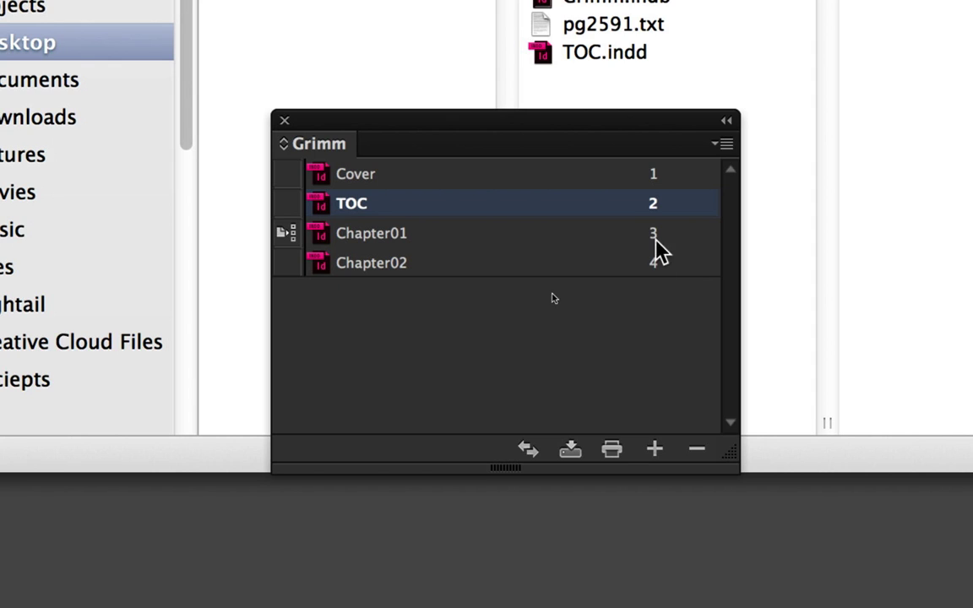
Step: Set the TOC document's page numbering to start at 1 with the lowercase Roman style i, ii, iii, iv
double_click(655, 207)
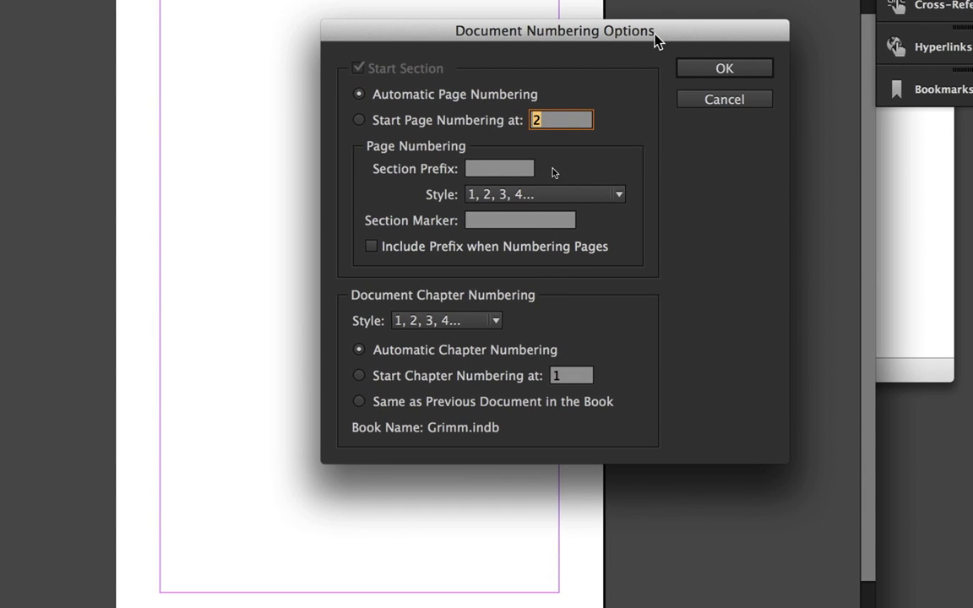
left_click_drag(656, 42, 642, 55)
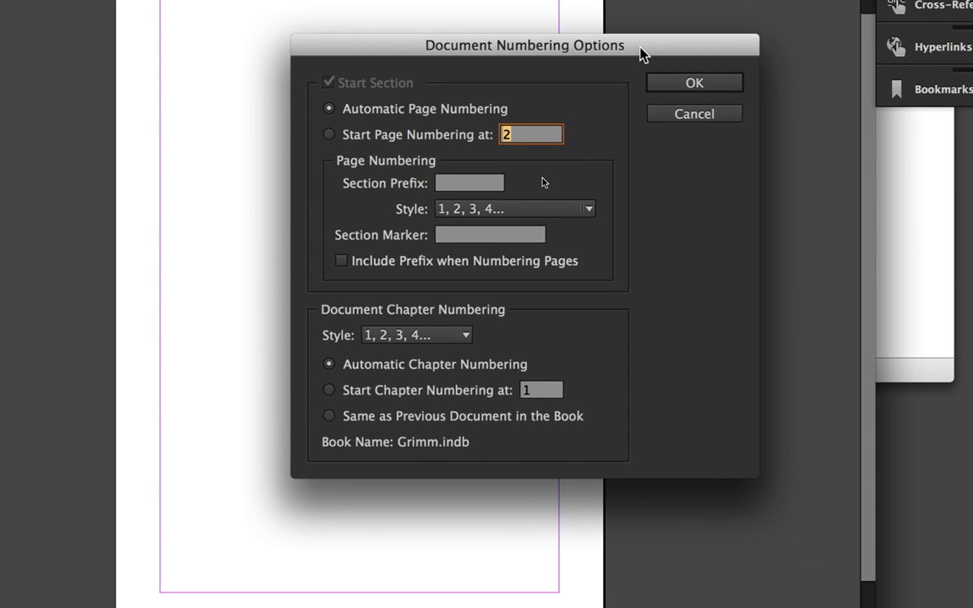
left_click(329, 136)
type("1")
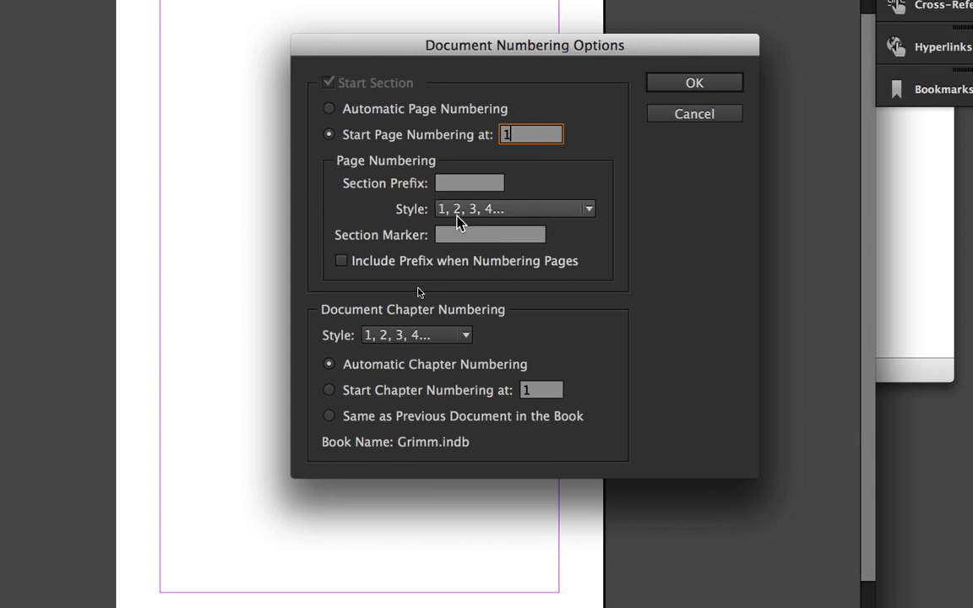
left_click(586, 211)
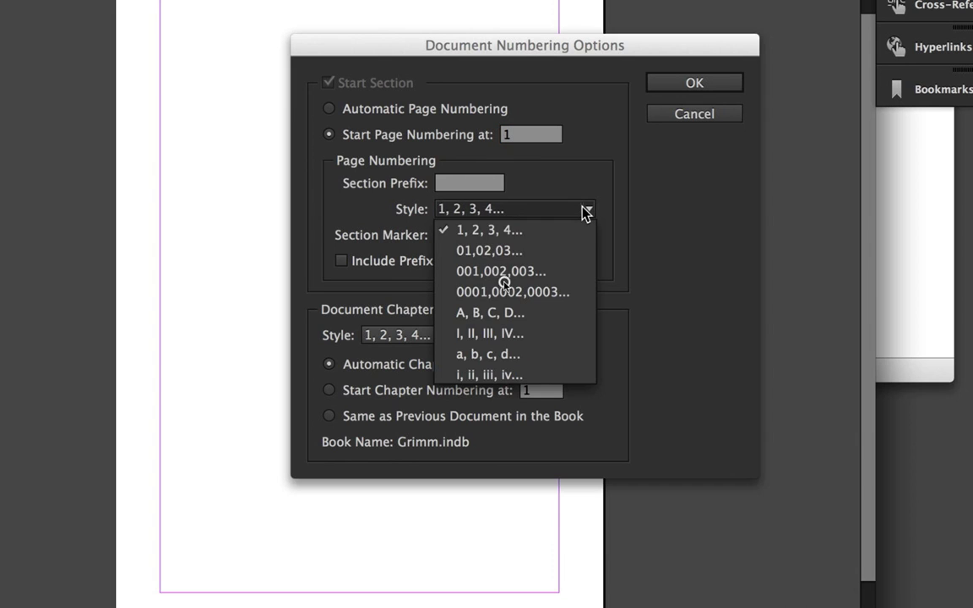
left_click(523, 376)
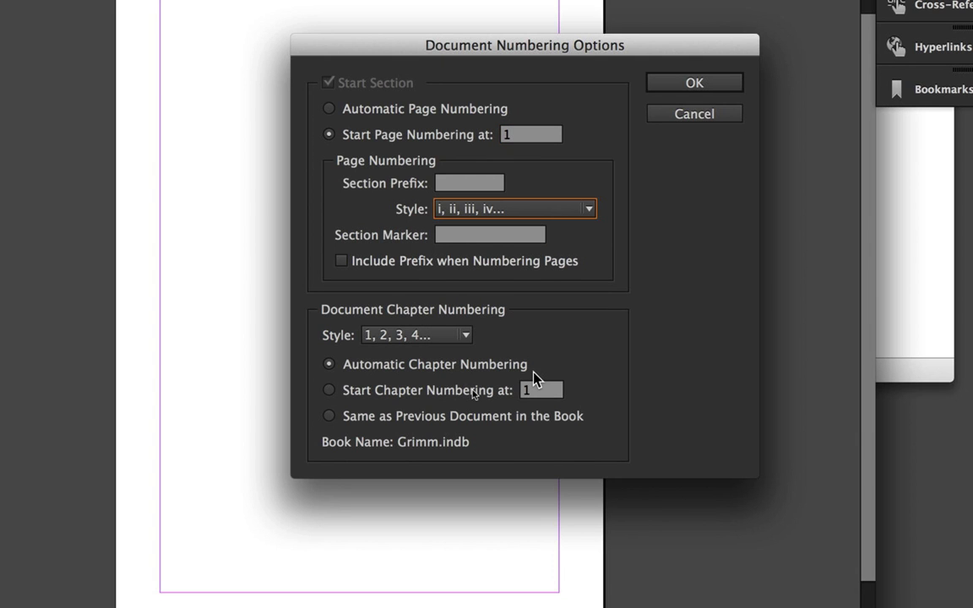
left_click(686, 82)
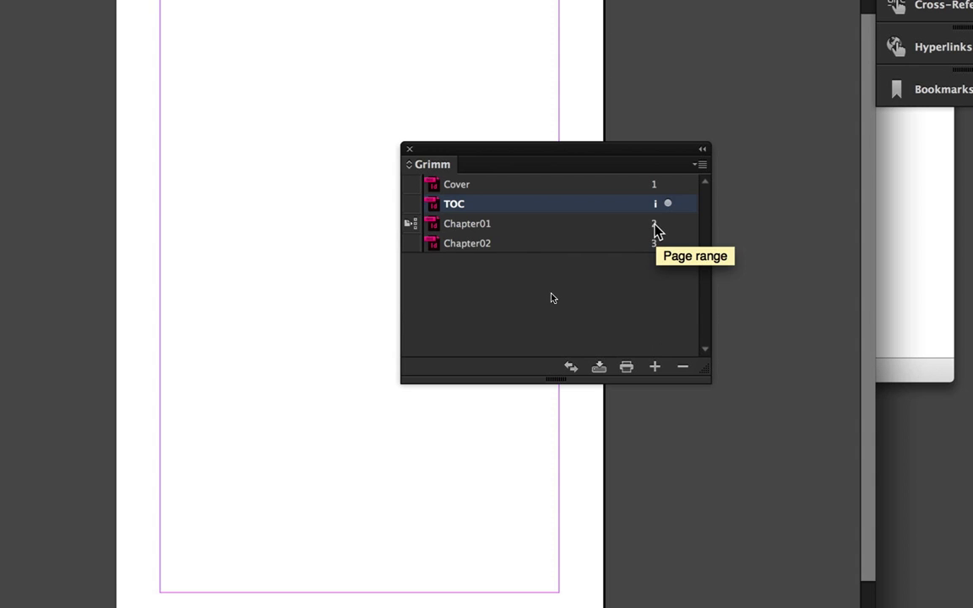
Step: Set Chapter01 to start page numbering at 1 and chapter numbering at 1
double_click(651, 225)
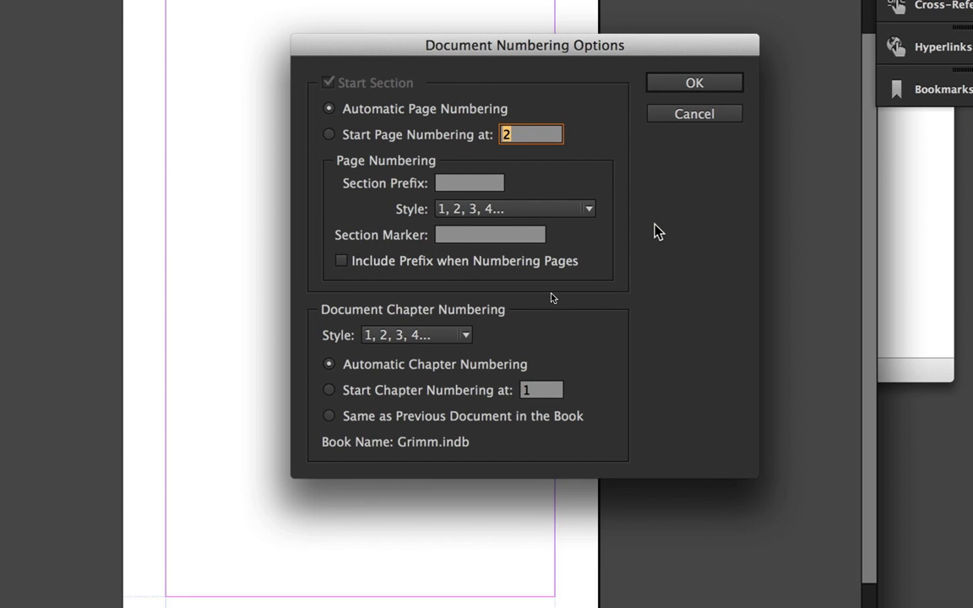
left_click(366, 142)
double_click(517, 137)
type("1")
left_click(329, 390)
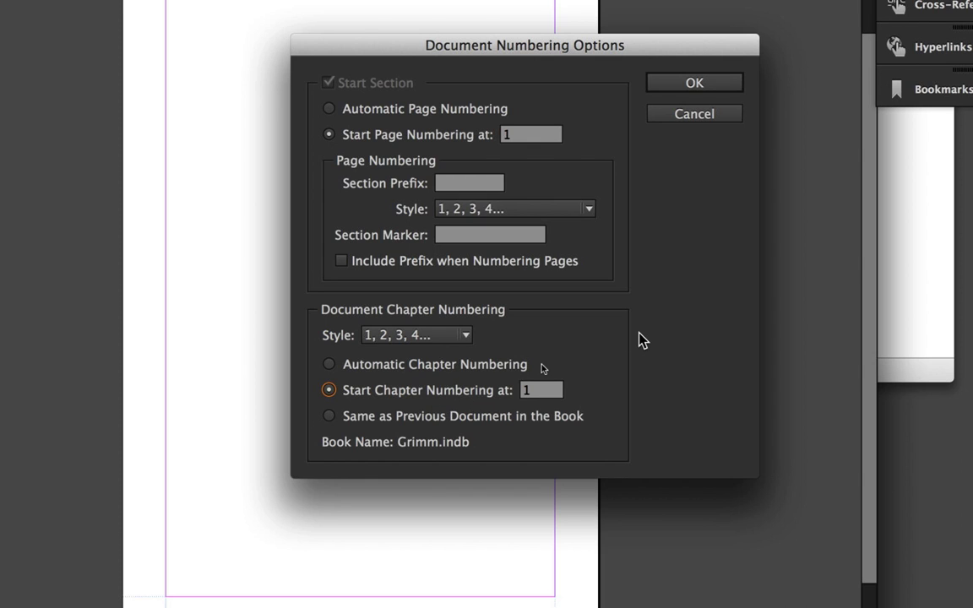
left_click(694, 83)
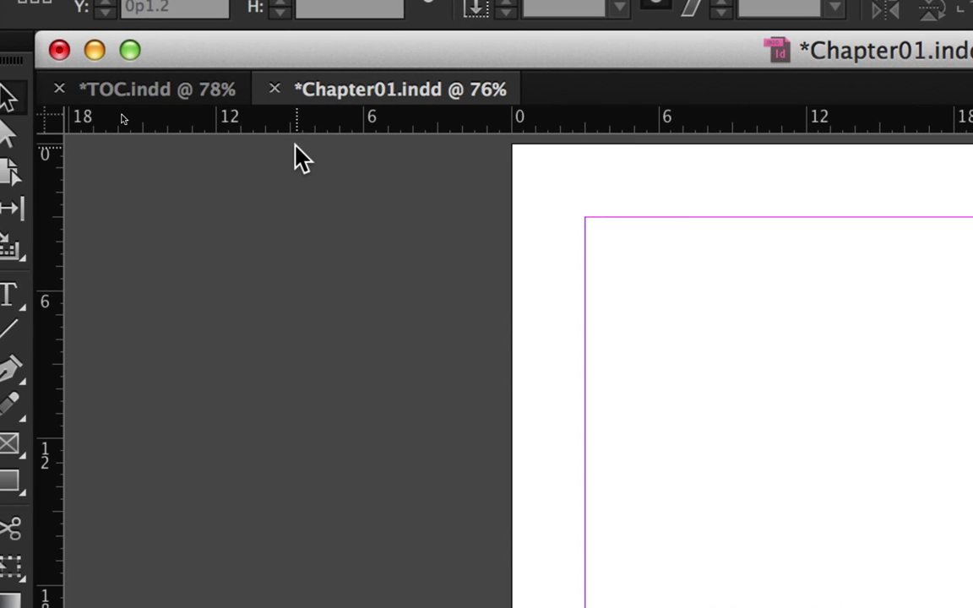
Step: Save Chapter01.indd and TOC.indd, and close the TOC document
key("super+s")
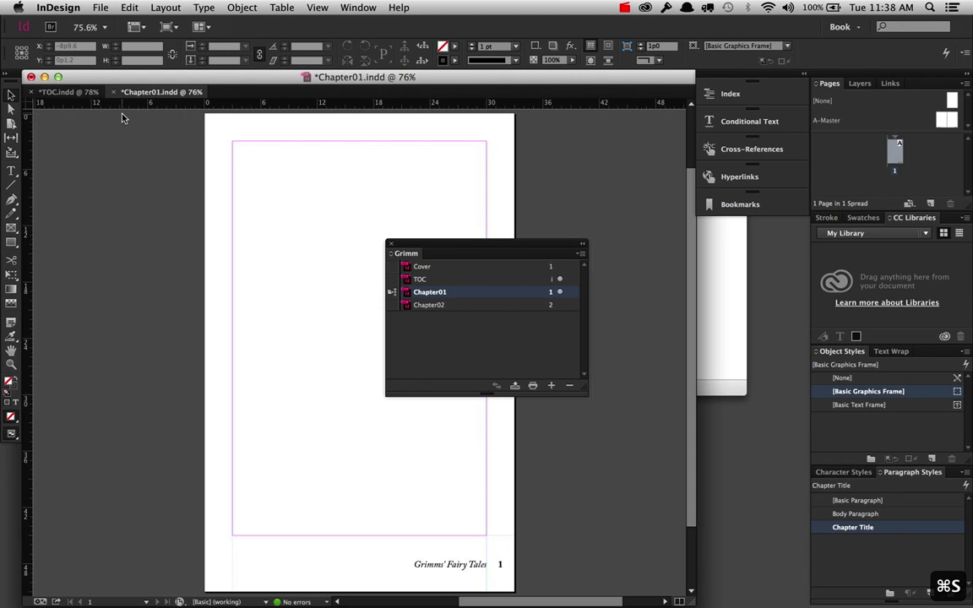
left_click(67, 92)
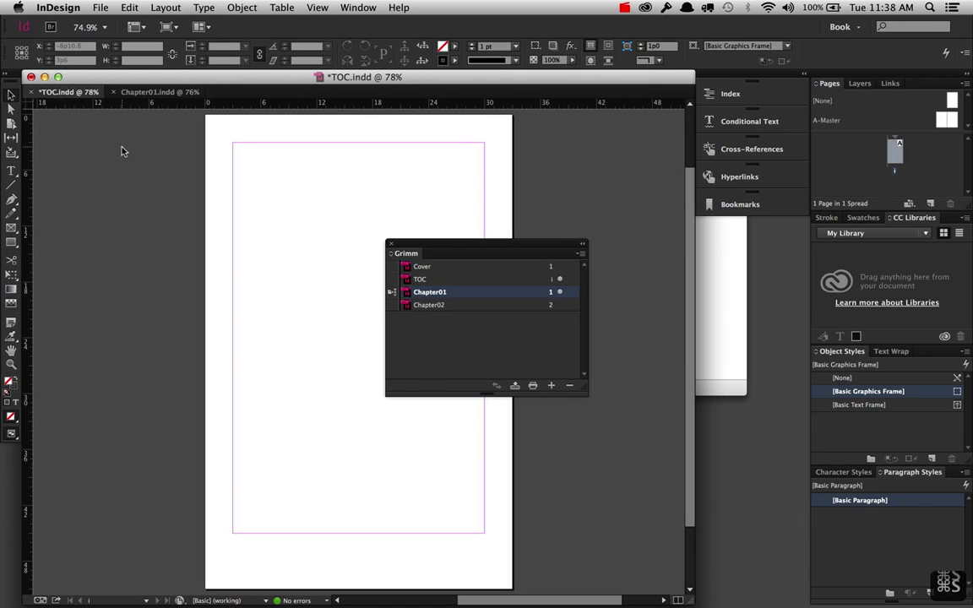
key("super+s")
left_click(30, 92)
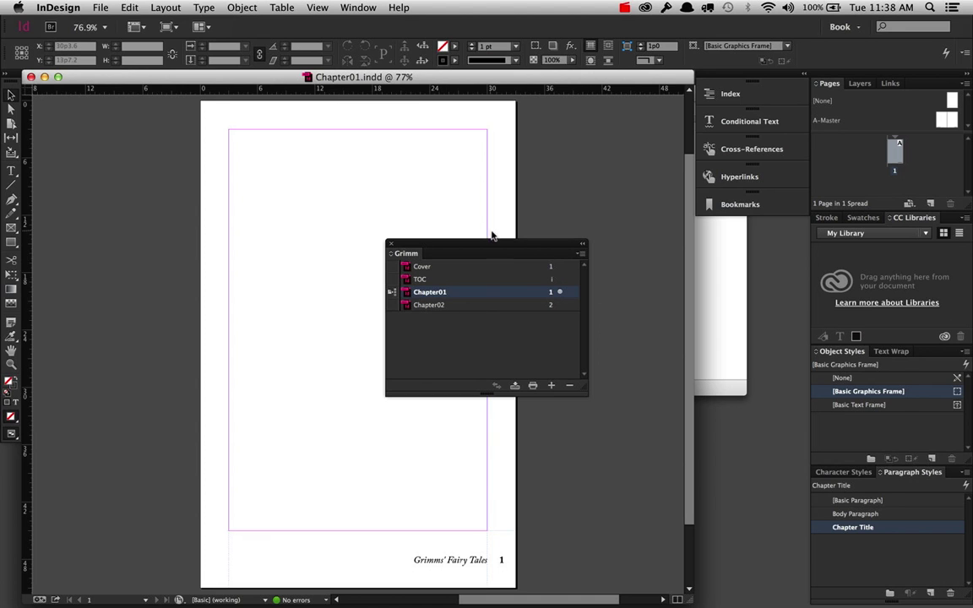
Step: Synchronize all four book documents with the Chapter01 style source, including Master Pages in the synchronize options
left_click_drag(497, 247, 691, 272)
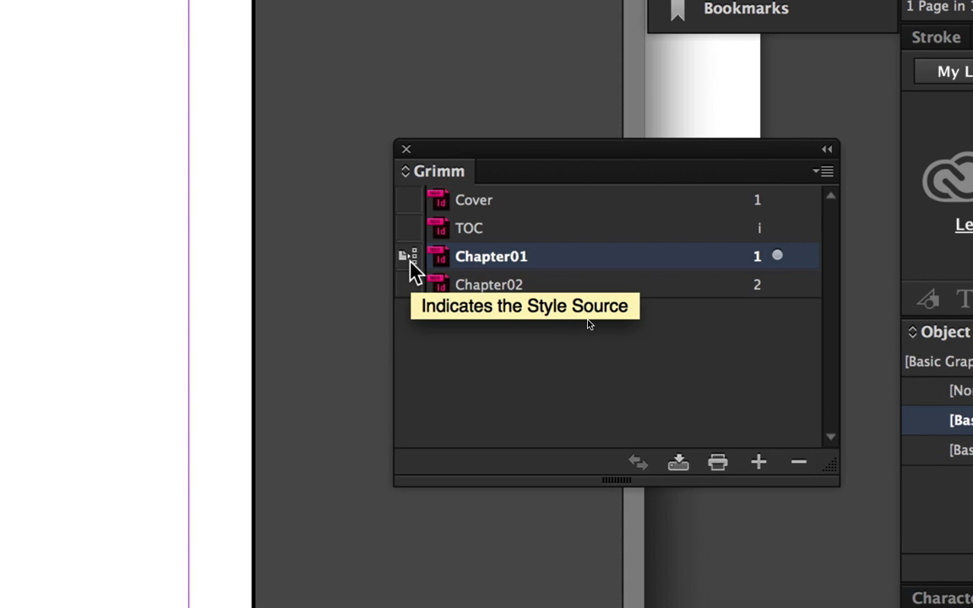
left_click(524, 201)
left_click(544, 285, "shift")
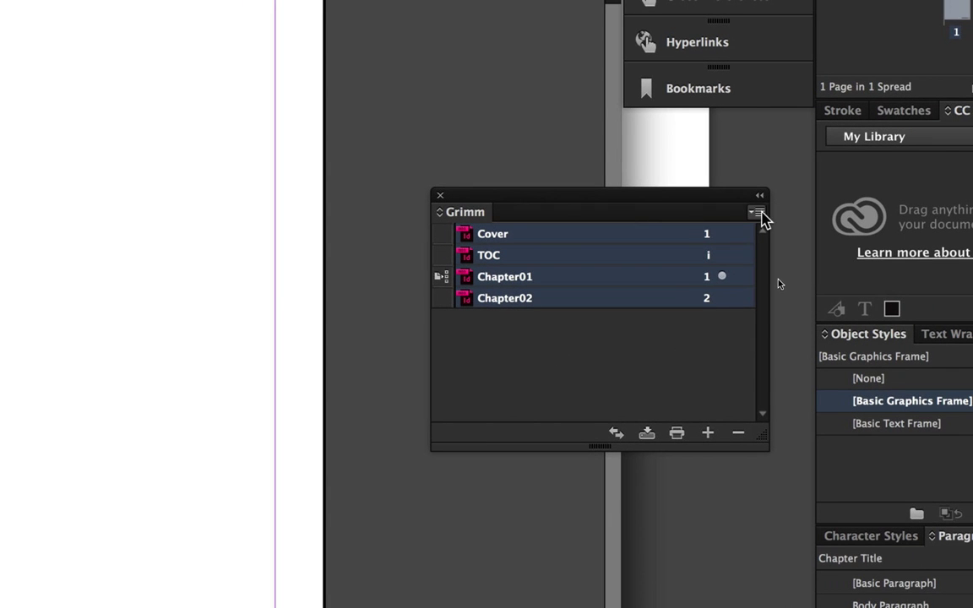
left_click(758, 214)
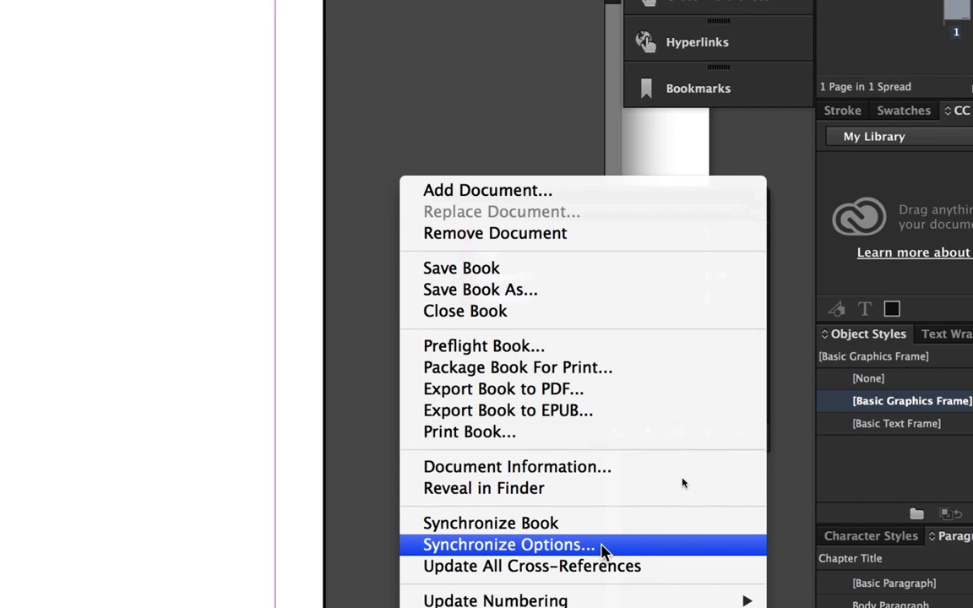
left_click(604, 547)
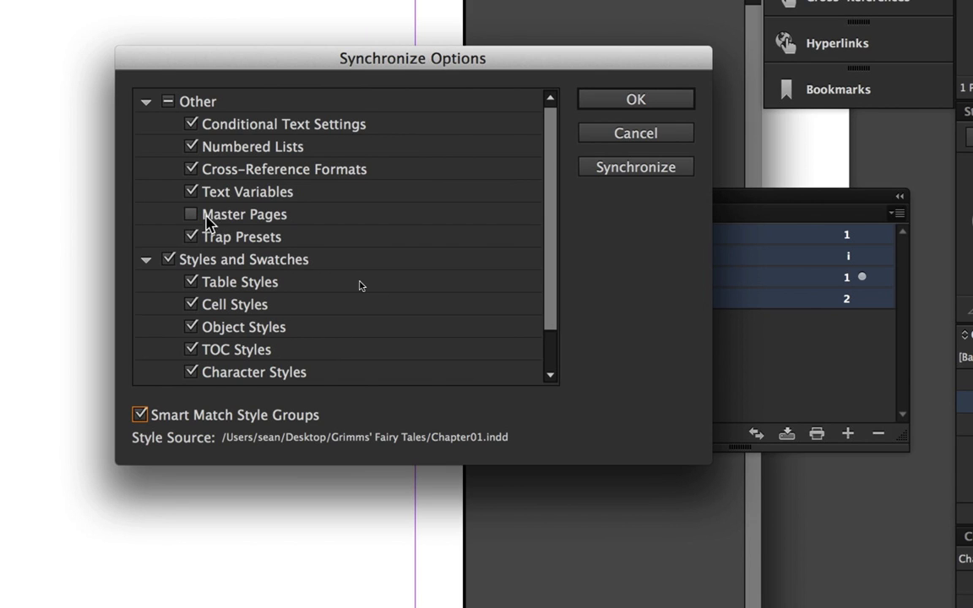
left_click(192, 216)
left_click(613, 173)
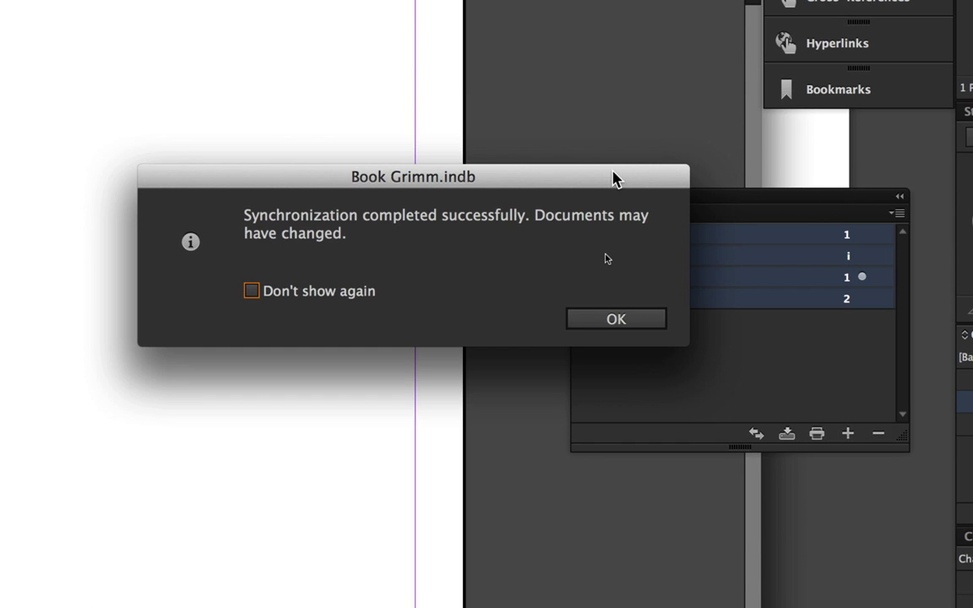
left_click(616, 319)
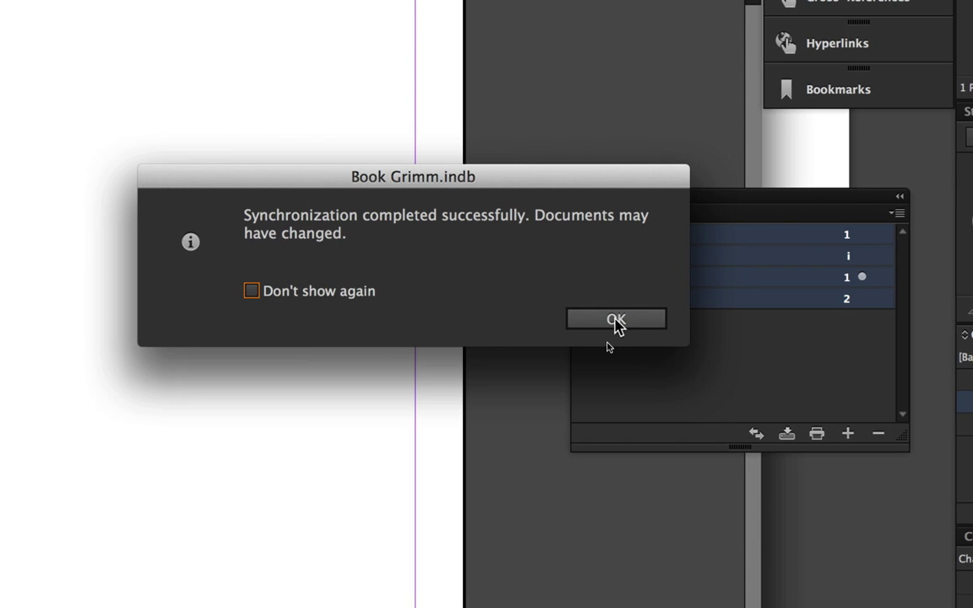
Step: Open Chapter02 from the book to check its synchronized master page and paragraph styles, and close it
left_click(660, 352)
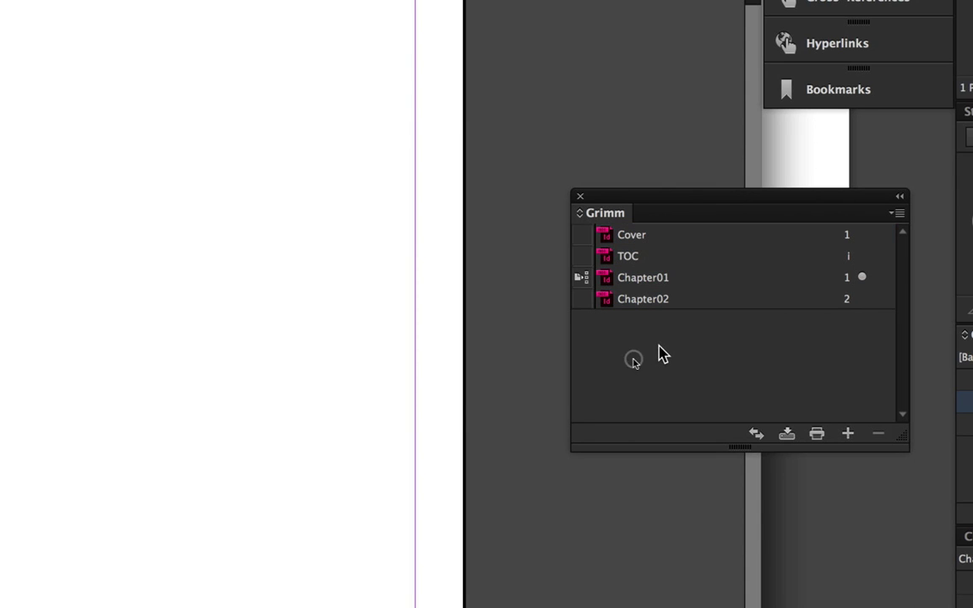
double_click(632, 303)
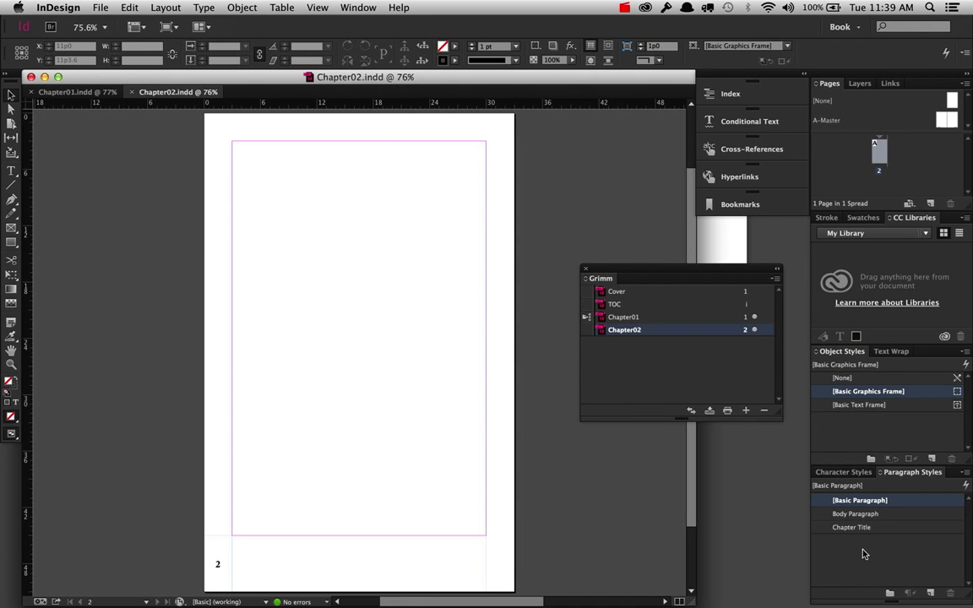
left_click(131, 91)
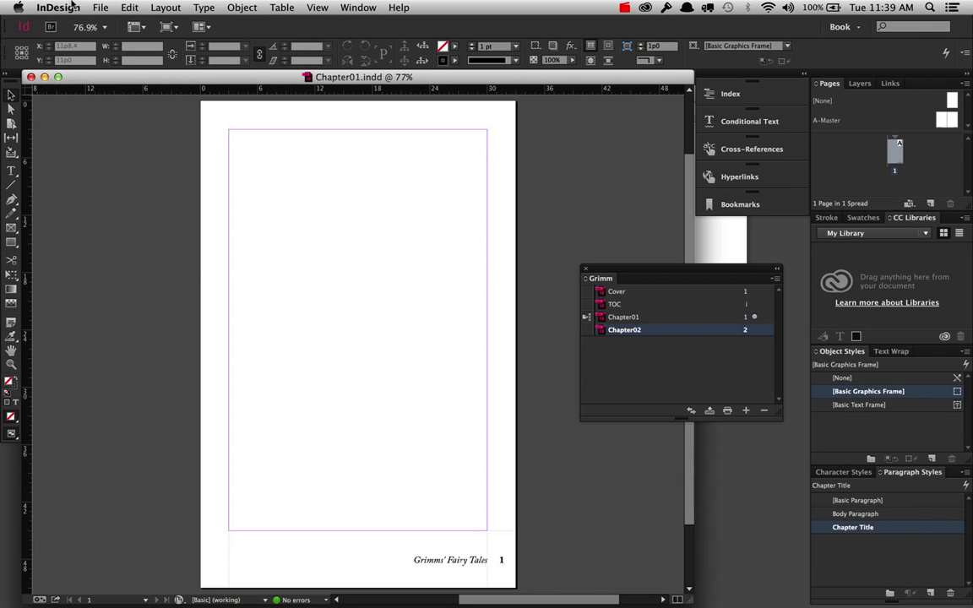
Step: Place Chapter01.txt using import options that also remove carriage returns between paragraphs, autoflowing it from the upper-left margin corner of page 1
left_click(99, 8)
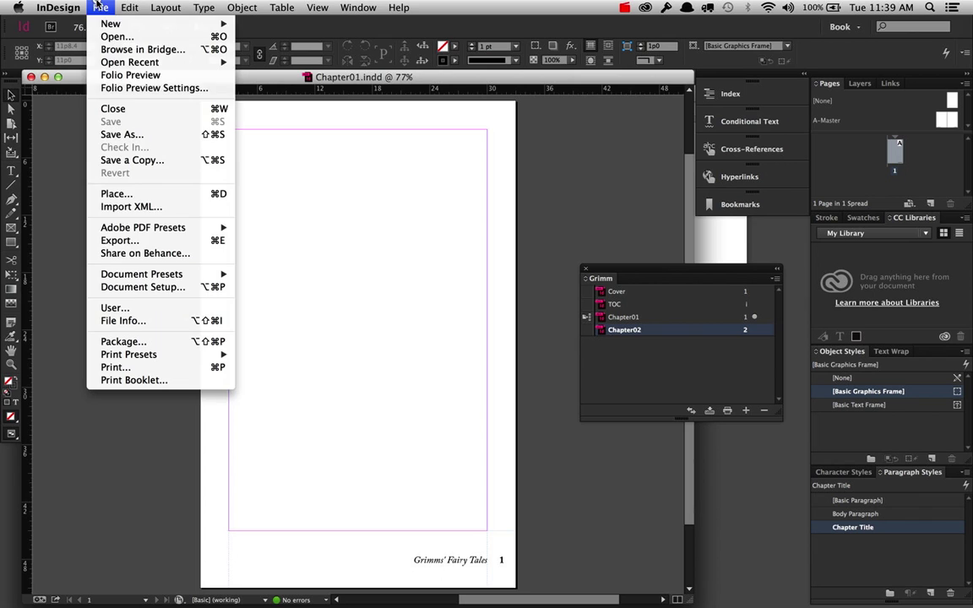
left_click(135, 194)
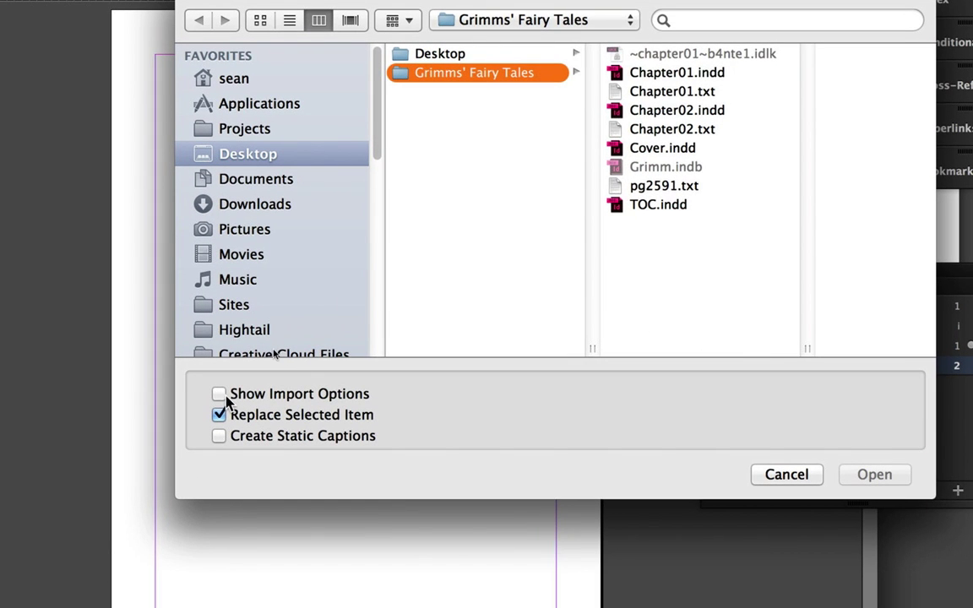
left_click(219, 395)
left_click(650, 93)
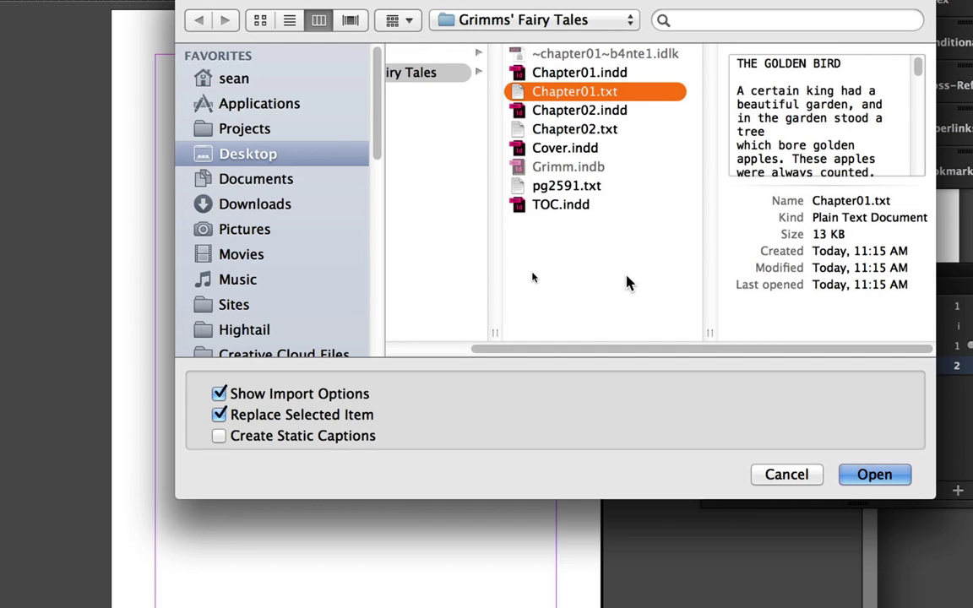
left_click(874, 475)
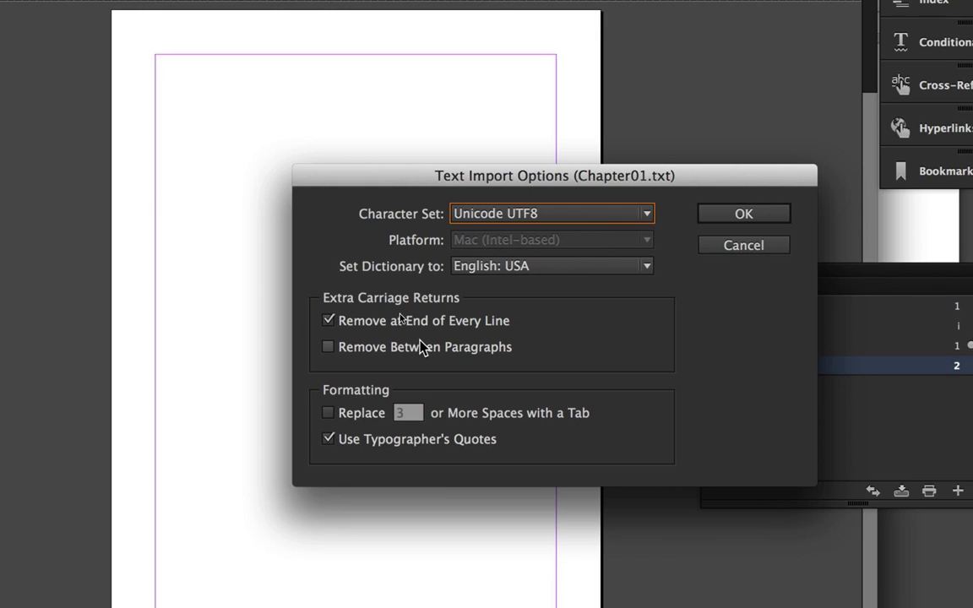
left_click(328, 349)
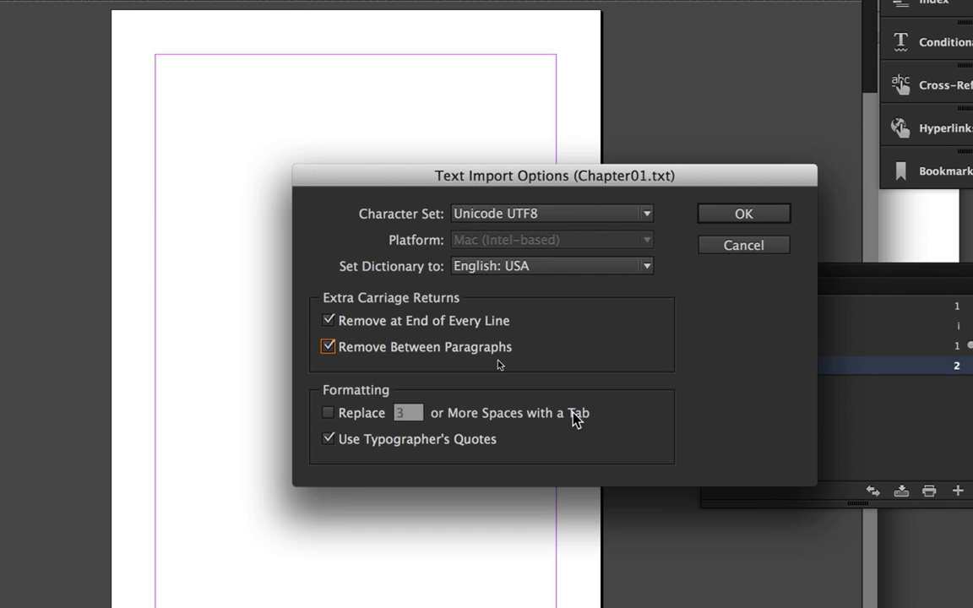
left_click(744, 215)
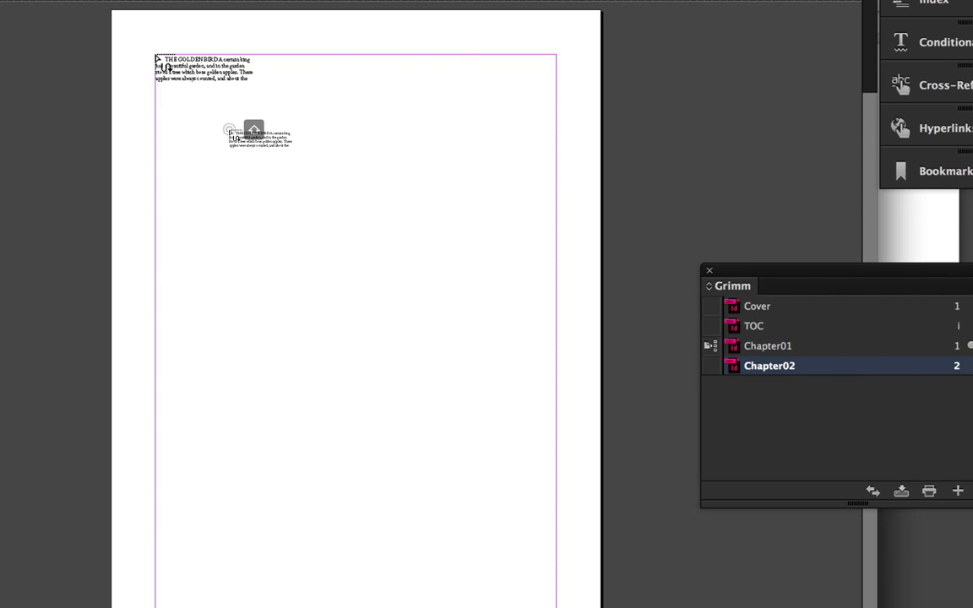
left_click(156, 57, "shift")
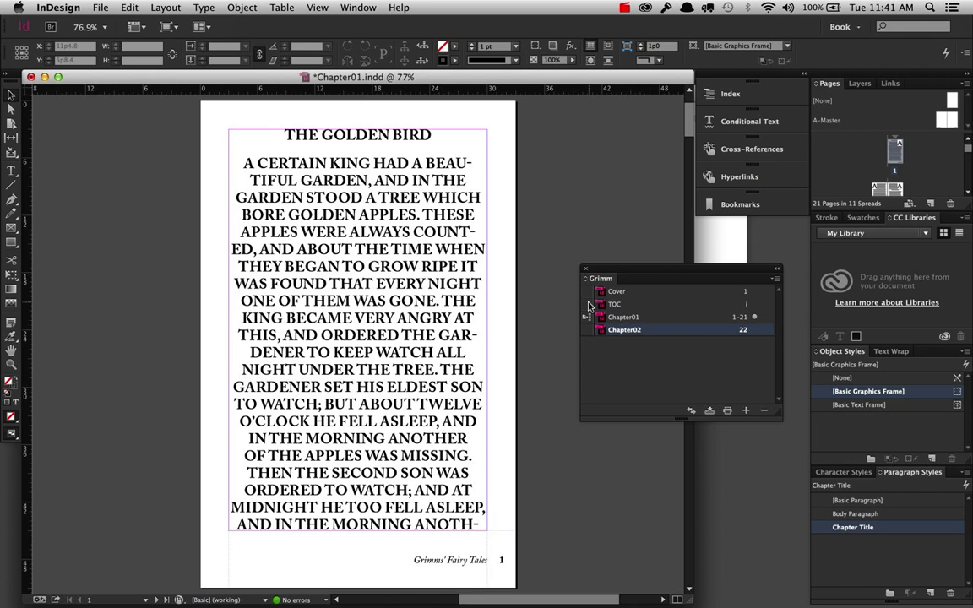
Step: Select the entire Chapter01 story and reset it to the [Basic Paragraph] style
double_click(403, 270)
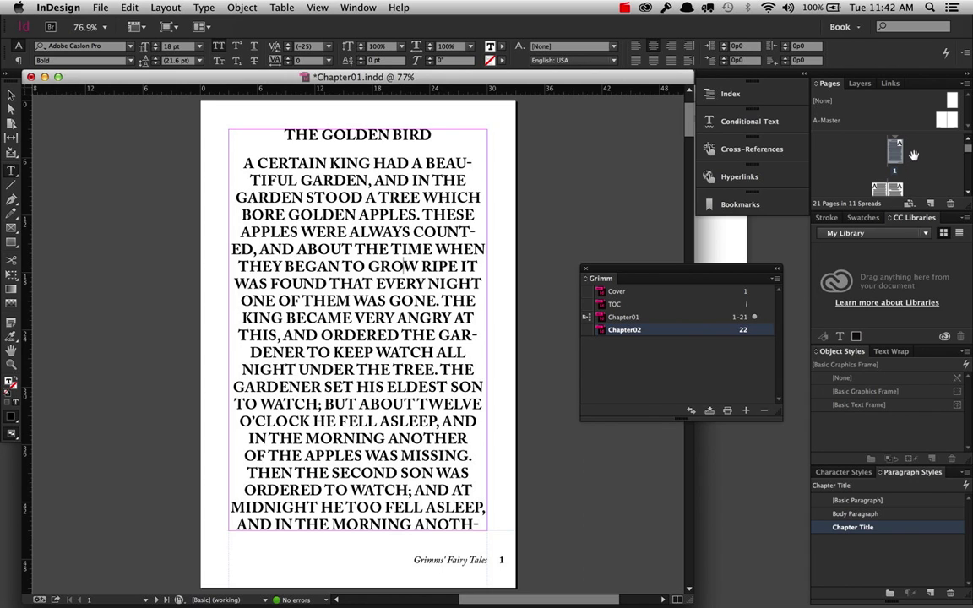
scroll(932, 170, "down", 10)
scroll(932, 170, "down", 5)
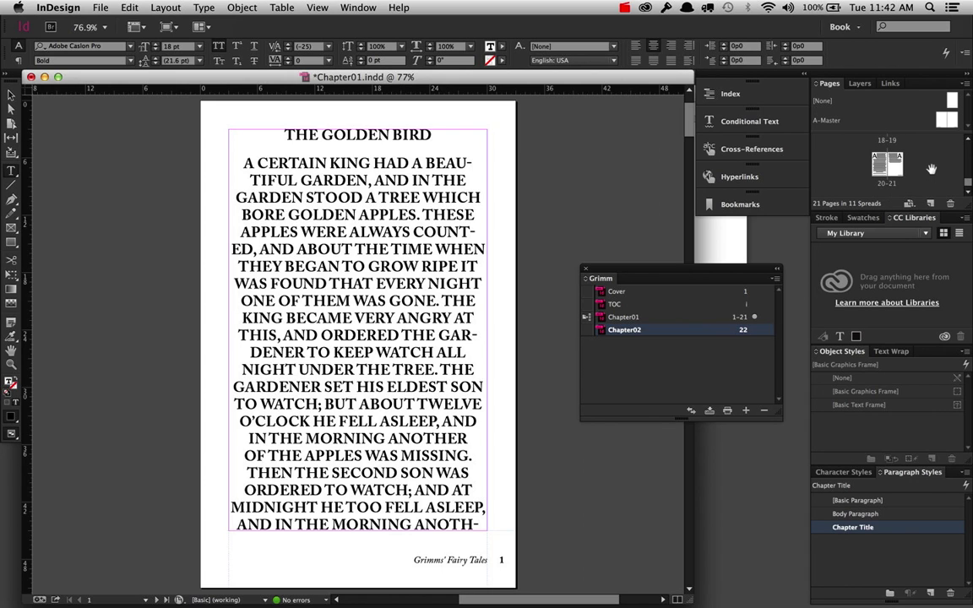
scroll(932, 170, "up", 15)
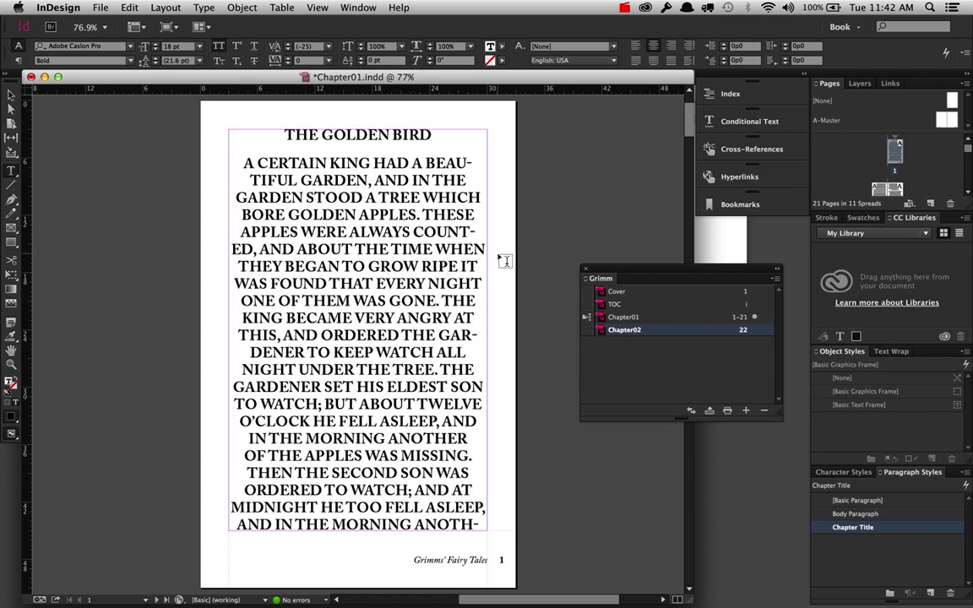
key("super+a")
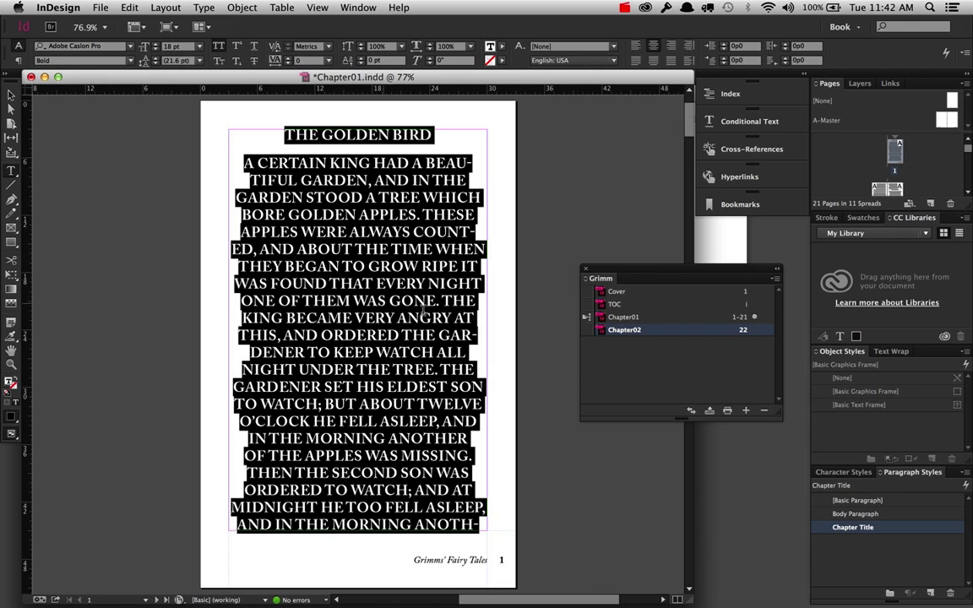
left_click(858, 502)
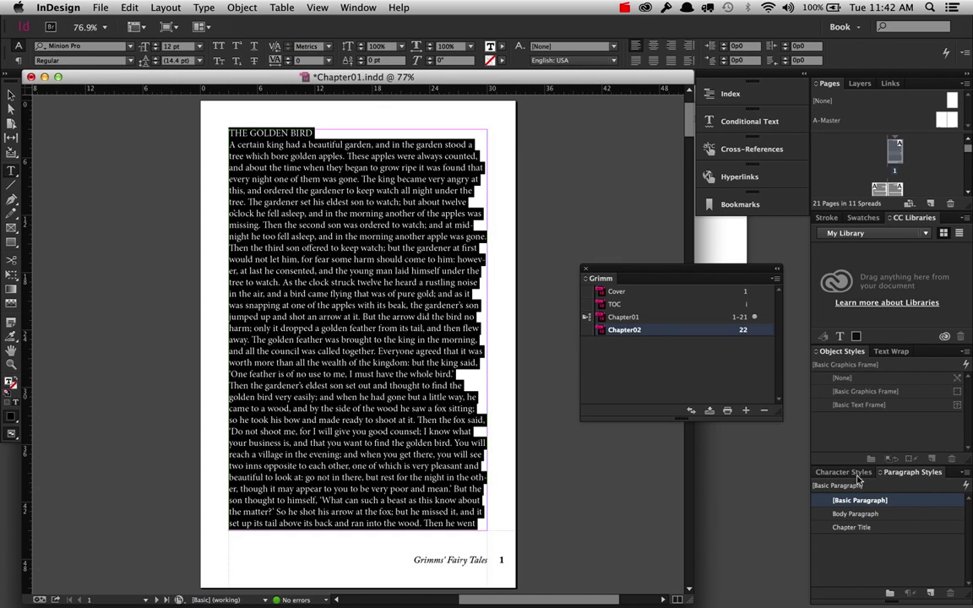
Step: Float the Paragraph Styles list beside the page and apply "Chapter Title" then Next Style to the selected Chapter01 story
left_click_drag(909, 473, 545, 114)
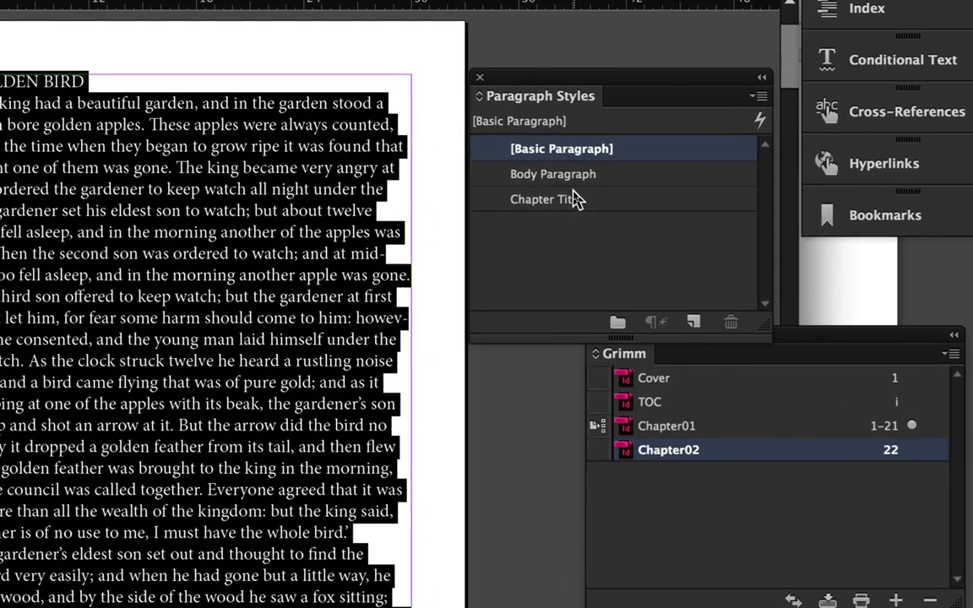
right_click(565, 197)
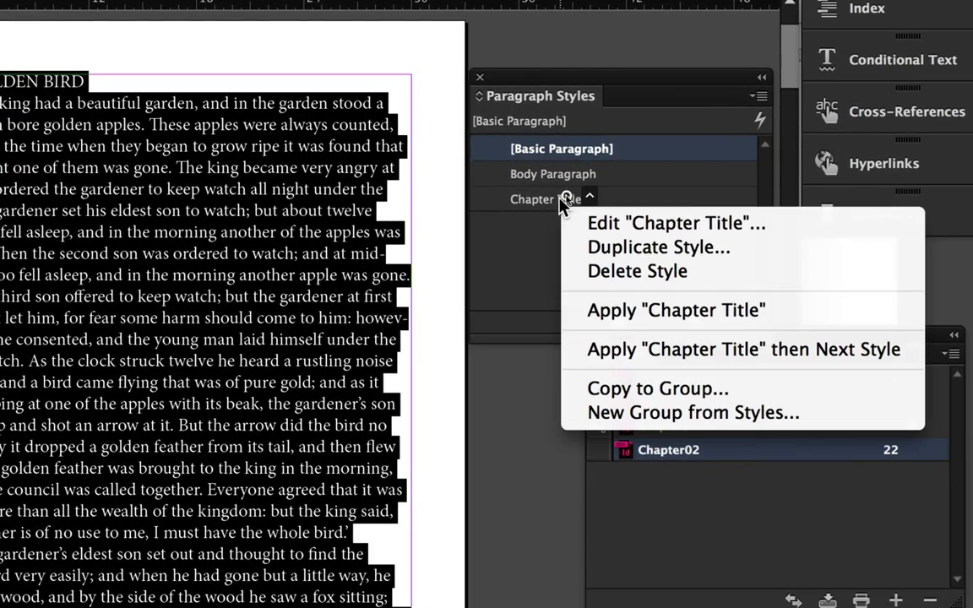
left_click(648, 355)
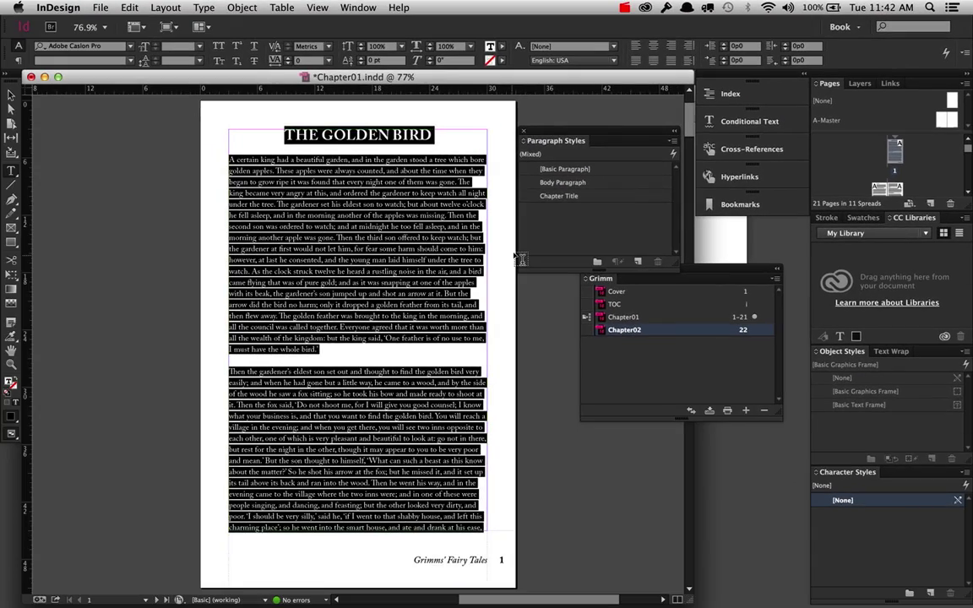
Step: Delete the surplus pages 7 to 21 after the end of the Chapter01 story, including the objects on them
scroll(491, 364, "down", 15)
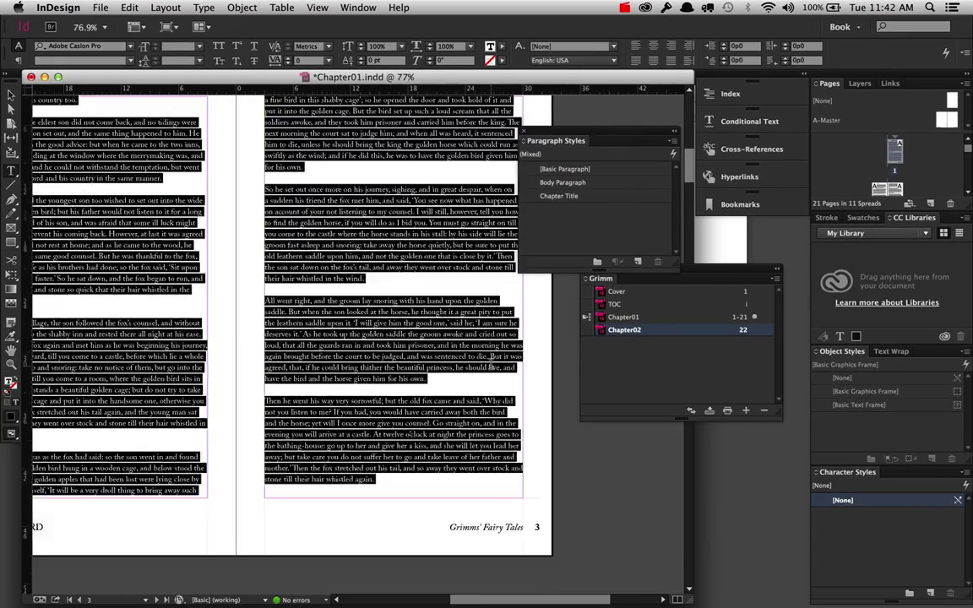
scroll(490, 364, "down", 15)
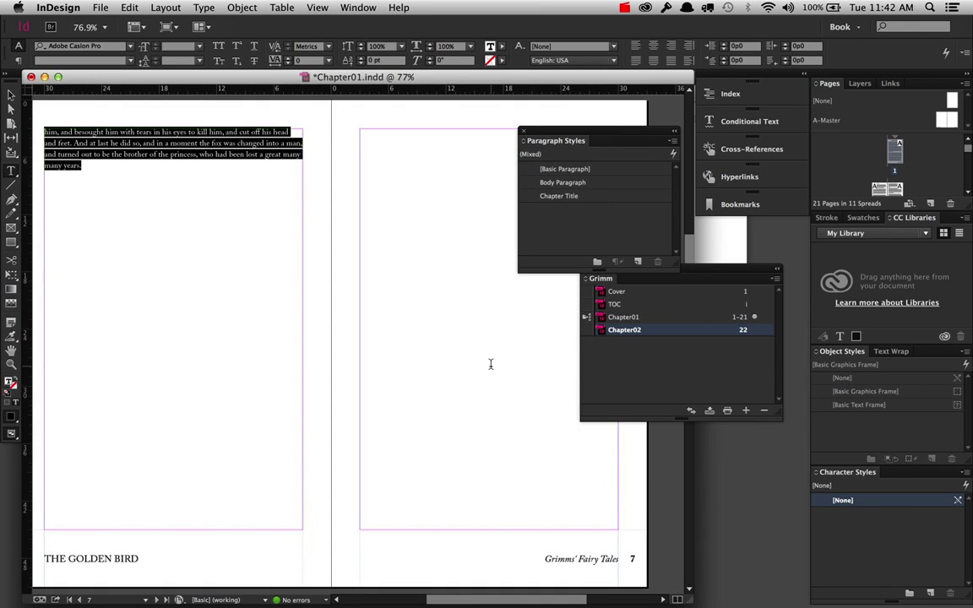
left_click(243, 234)
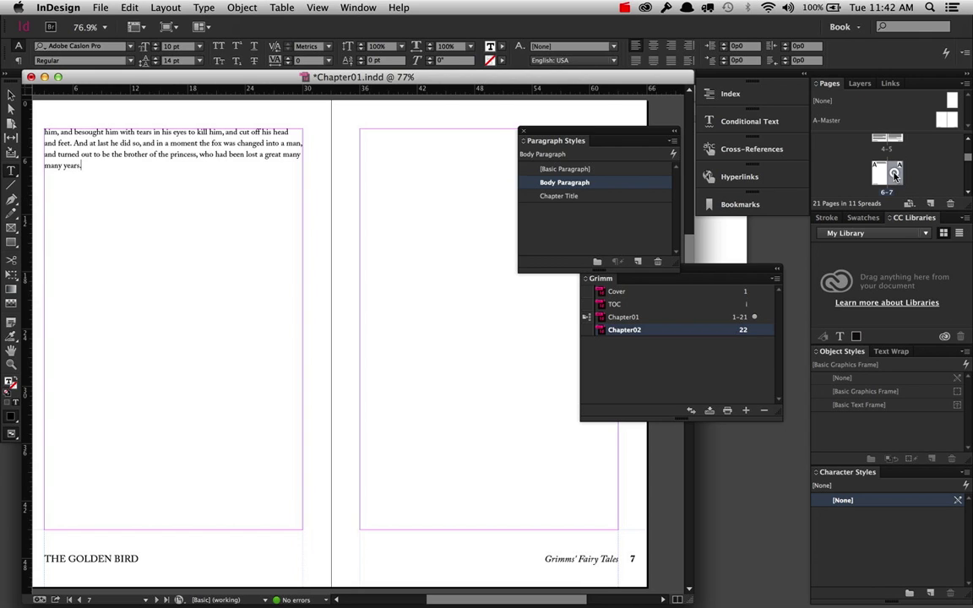
scroll(921, 174, "down", 10)
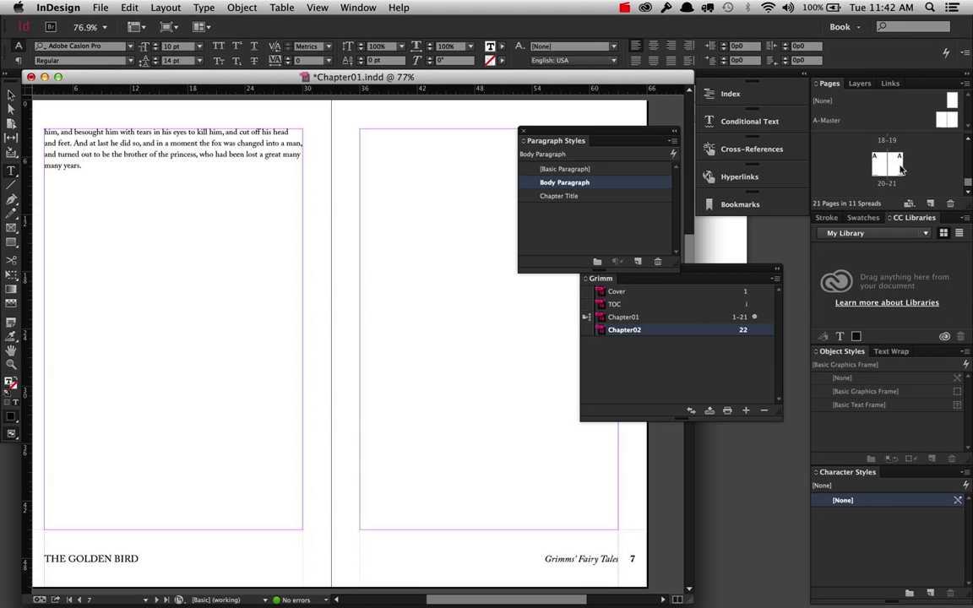
left_click(887, 165)
left_click(950, 203)
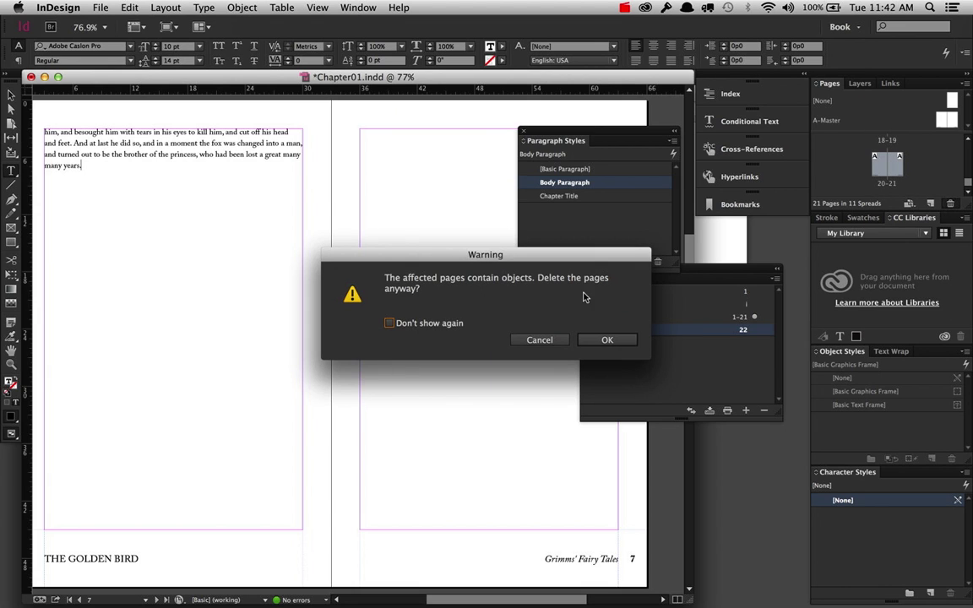
left_click(607, 340)
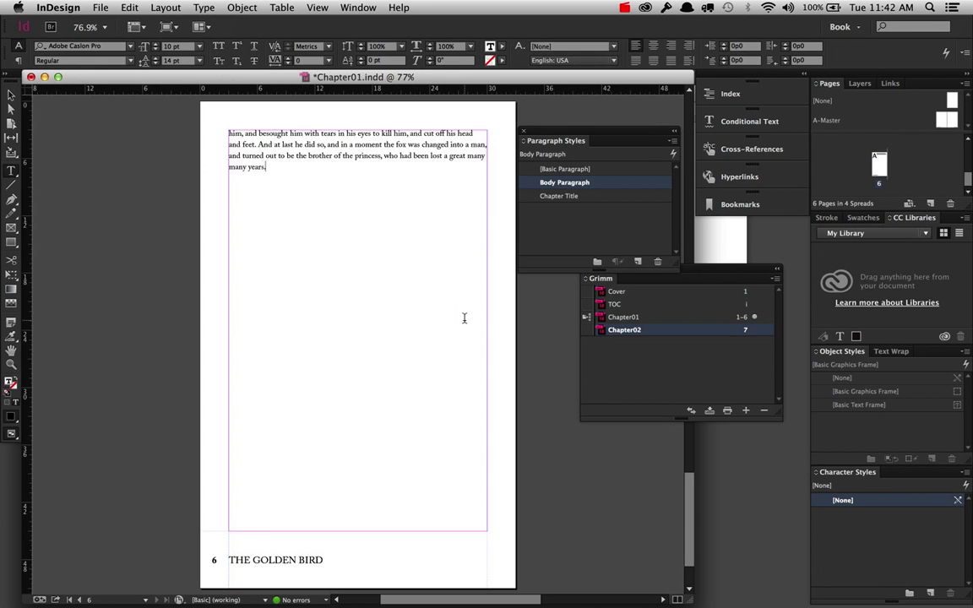
Step: Check the running footers and formatting back to page 1 of Chapter01, and save and close the document
scroll(464, 318, "up", 10)
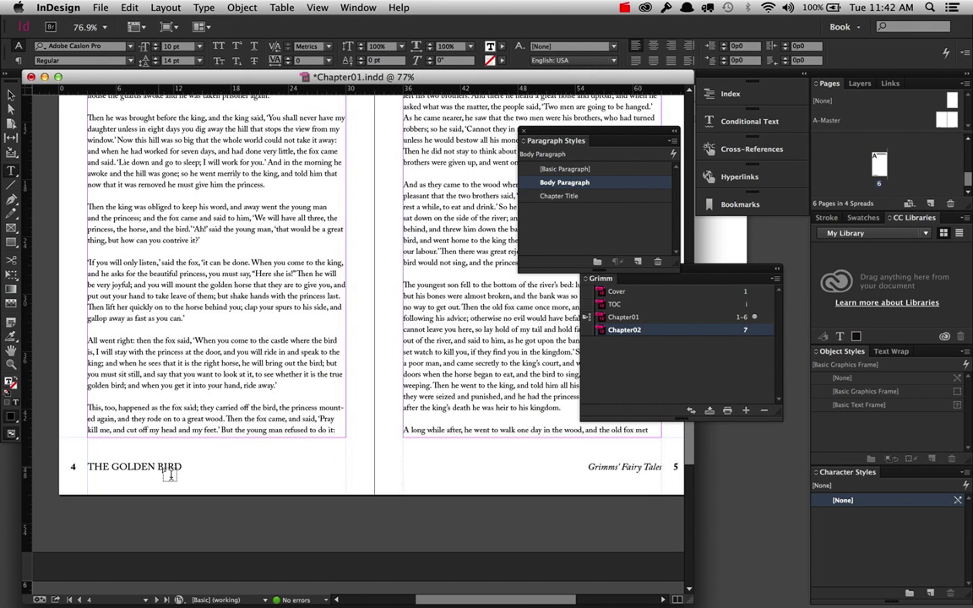
scroll(416, 411, "up", 12)
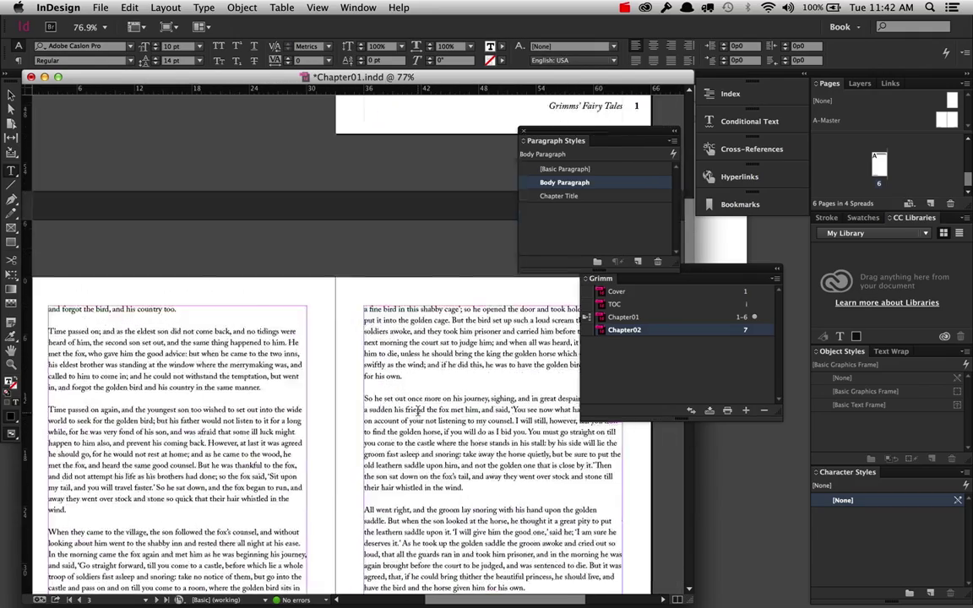
scroll(416, 412, "right", 8)
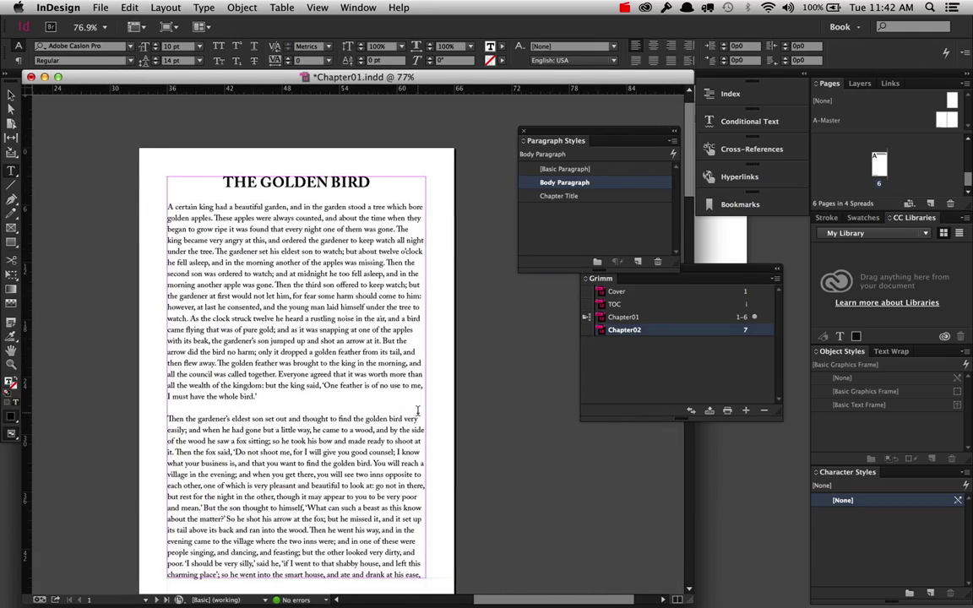
key("super+s")
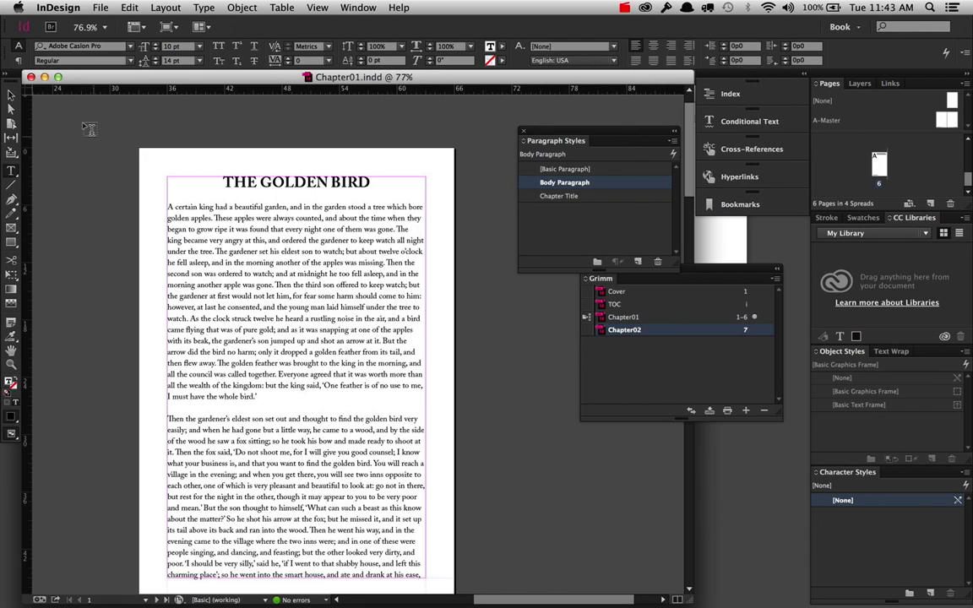
left_click(30, 77)
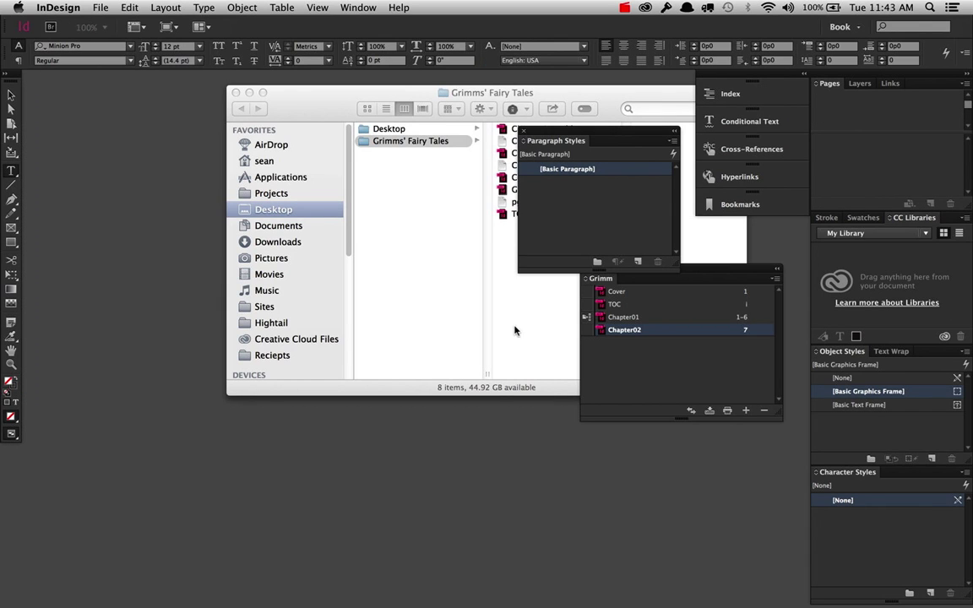
Step: Open Chapter02 from the book and place Chapter02.txt with the same import options, autoflowing it from the upper-left margin corner of page 7
double_click(625, 332)
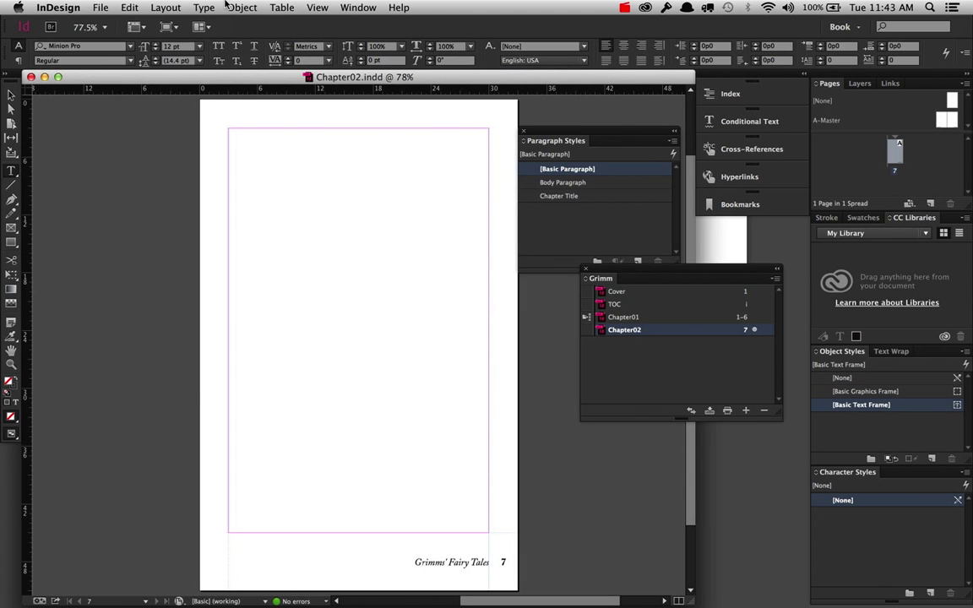
left_click(100, 7)
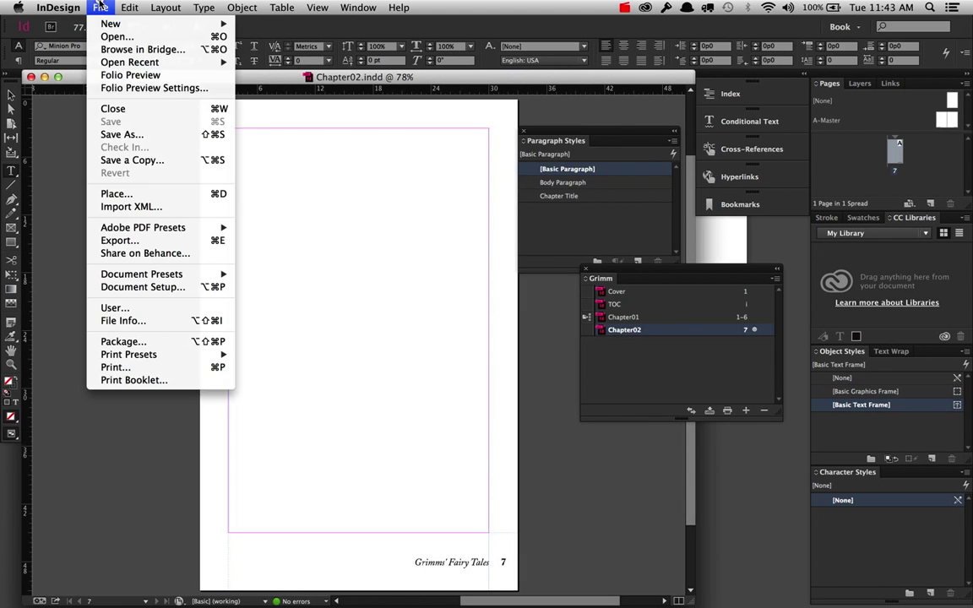
left_click(186, 196)
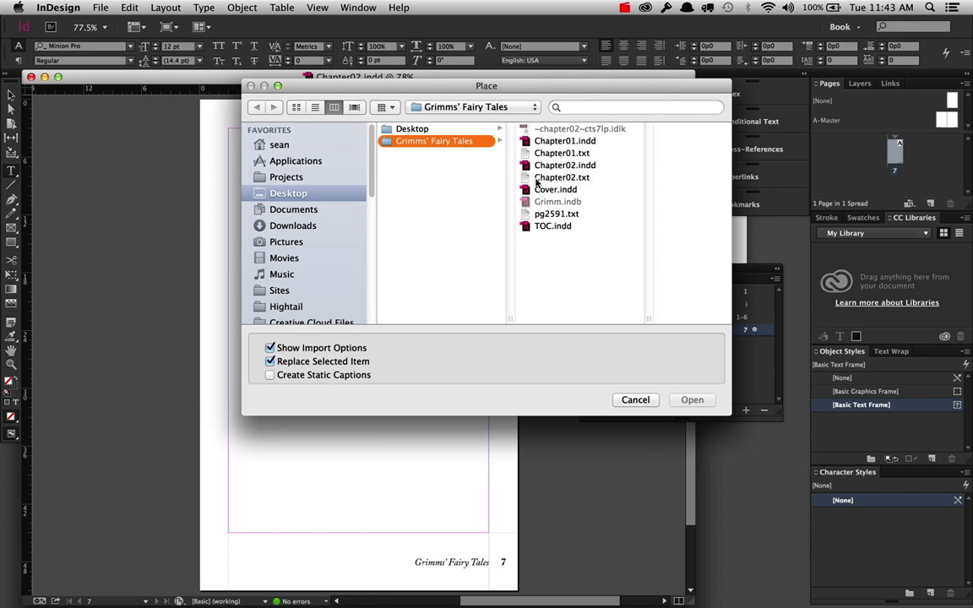
left_click(566, 178)
double_click(566, 178)
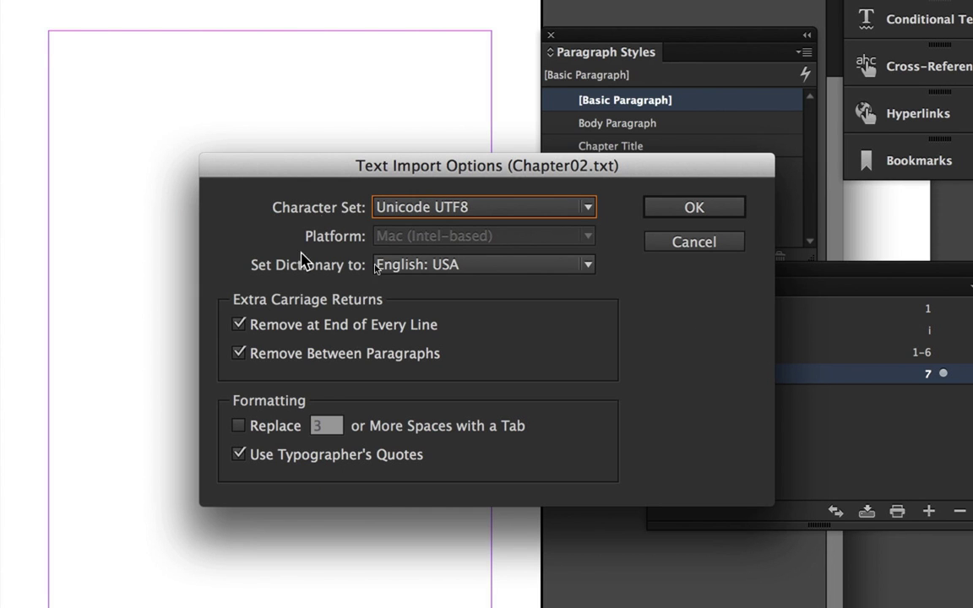
left_click(693, 207)
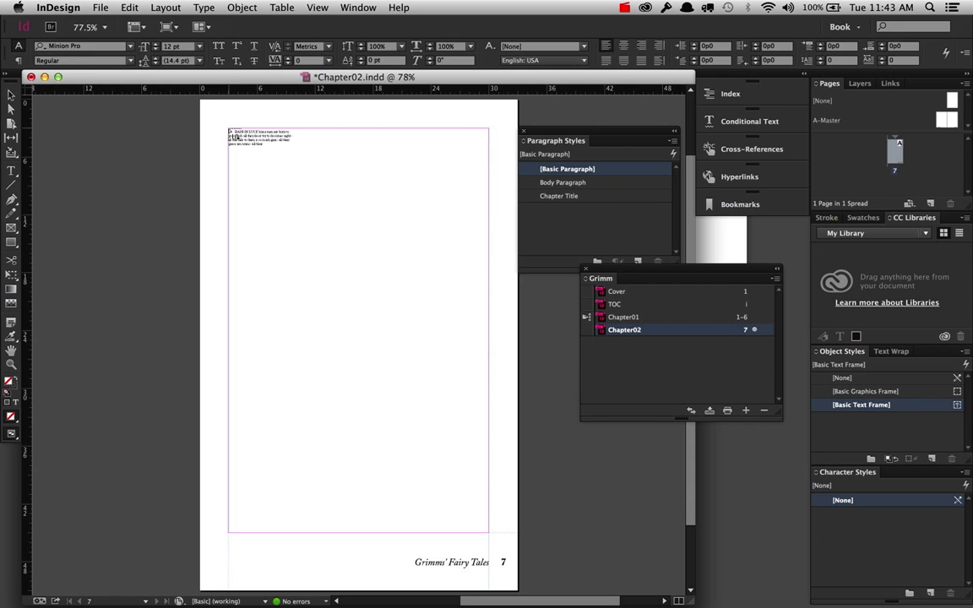
left_click(230, 131, "shift")
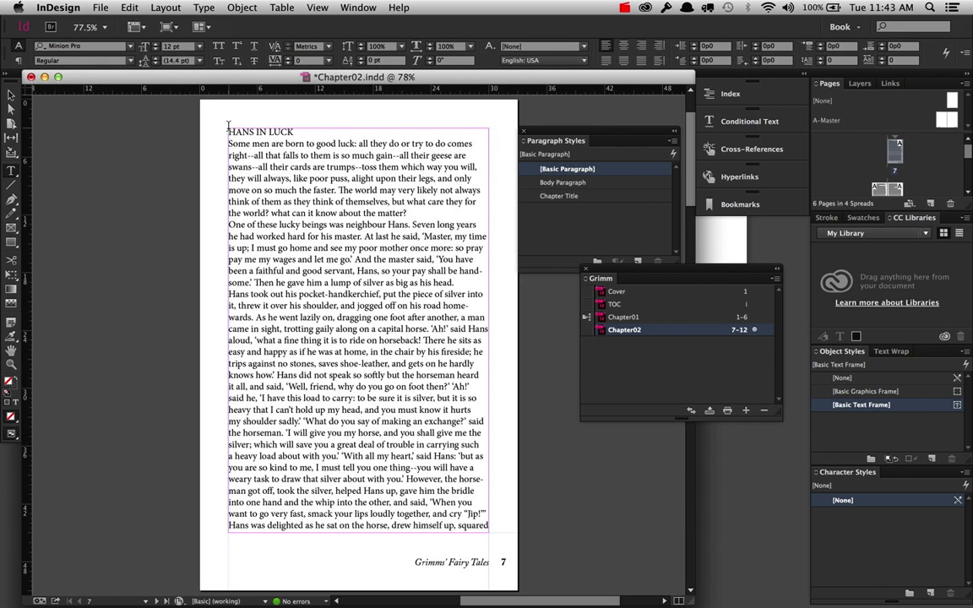
Step: Select the whole Chapter02 story and apply "Chapter Title" then Next Style to it
left_click(304, 222)
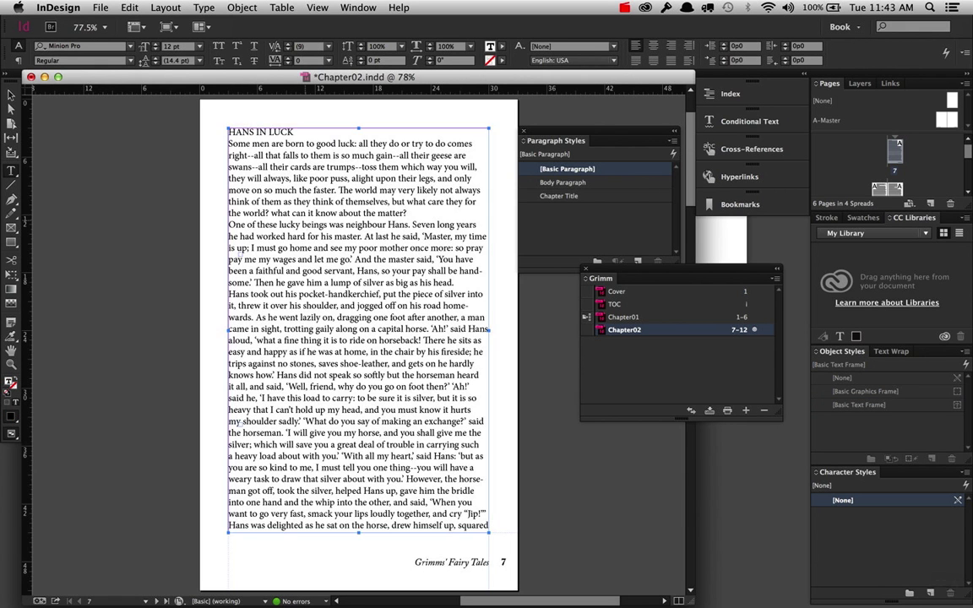
key("super+a")
right_click(573, 197)
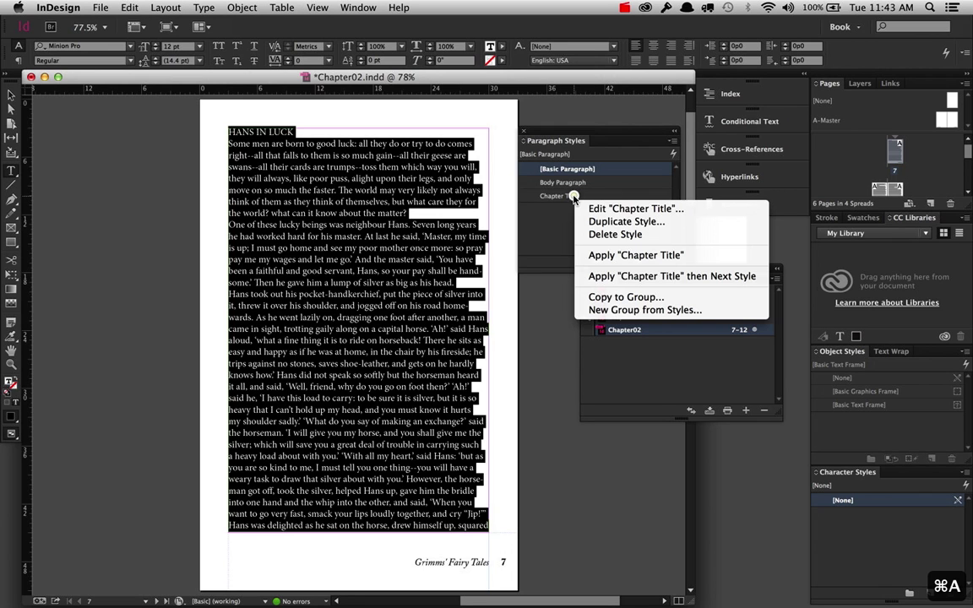
left_click(642, 277)
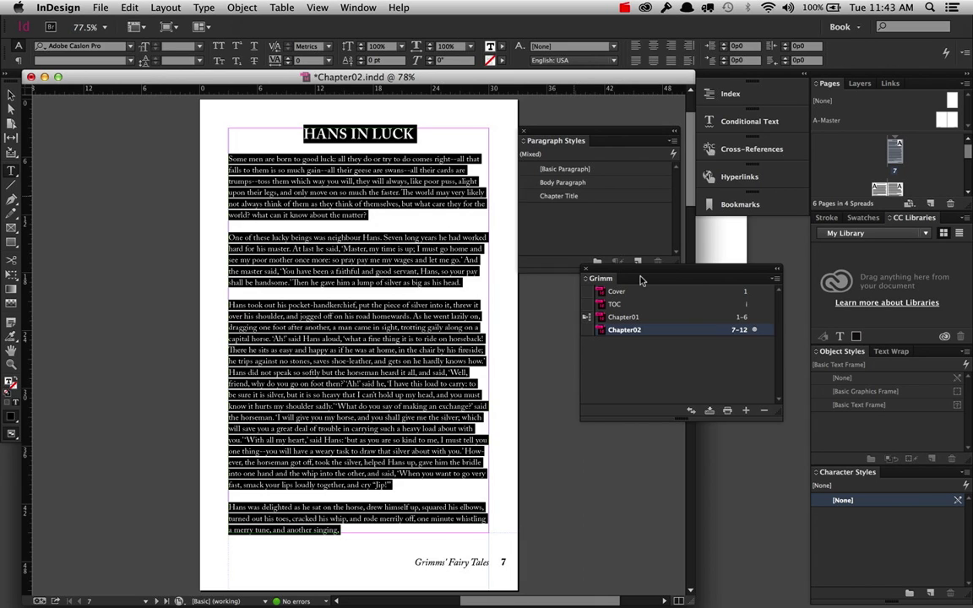
Step: Examine where the Chapter02 story ends on page 11 and check the text frame and running footer on page 12
scroll(925, 181, "down", 3)
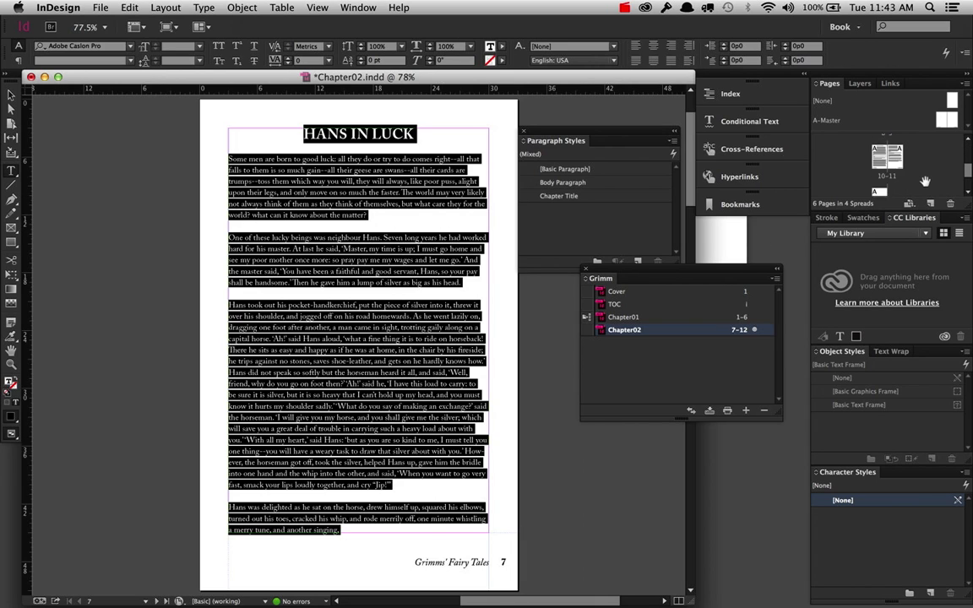
scroll(925, 181, "up", 2)
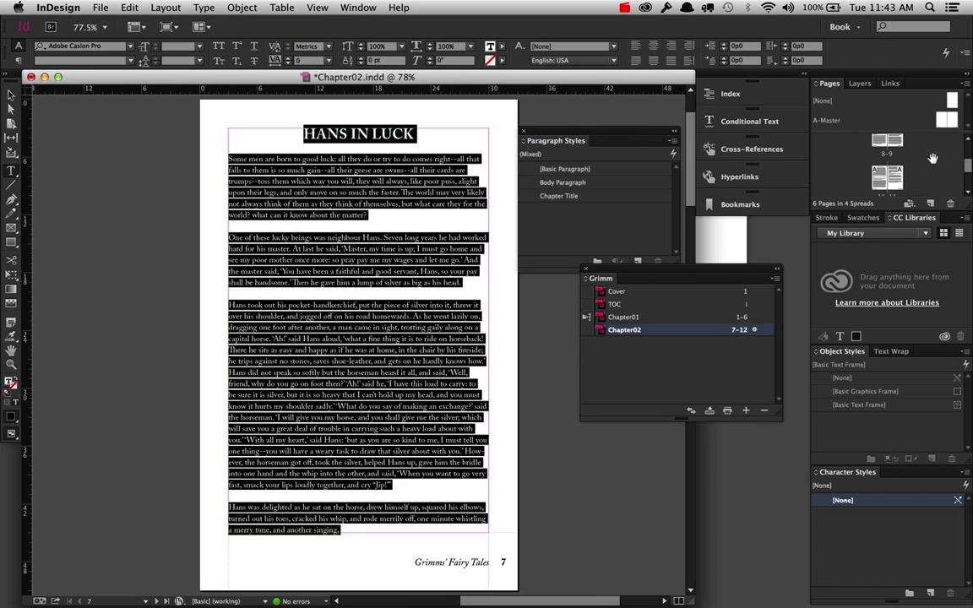
double_click(893, 182)
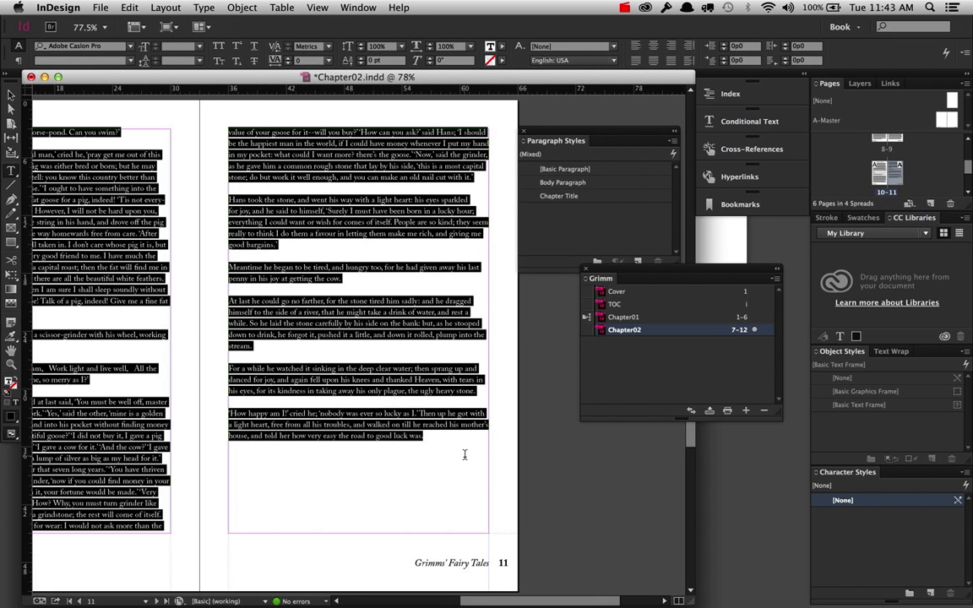
left_click(471, 478)
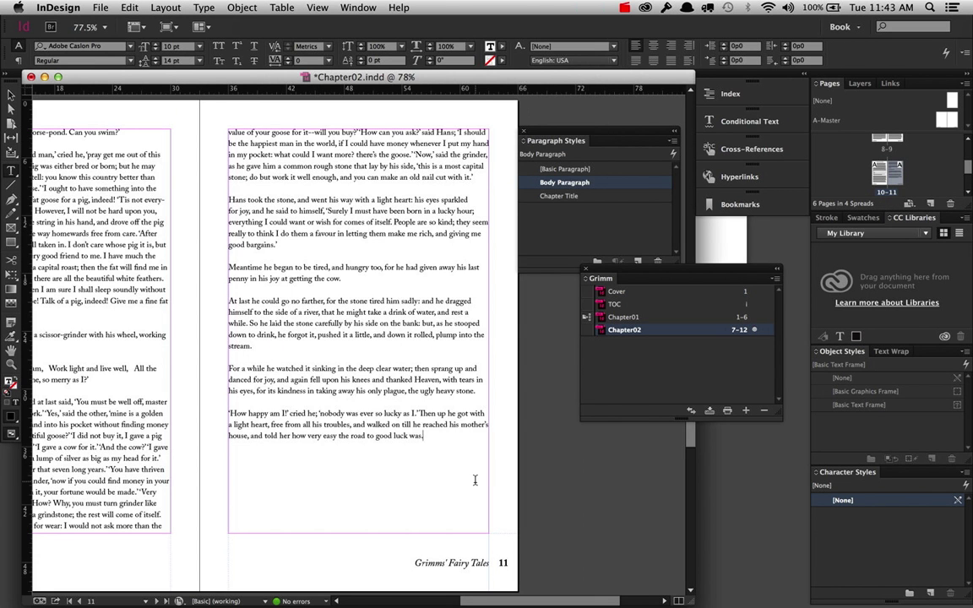
scroll(475, 480, "down", 10)
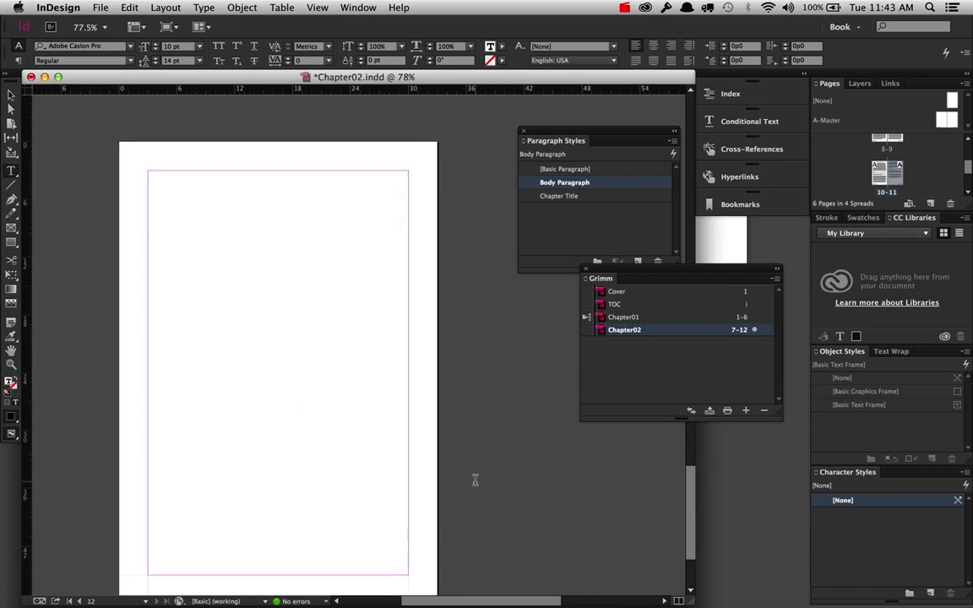
scroll(475, 479, "down", 3)
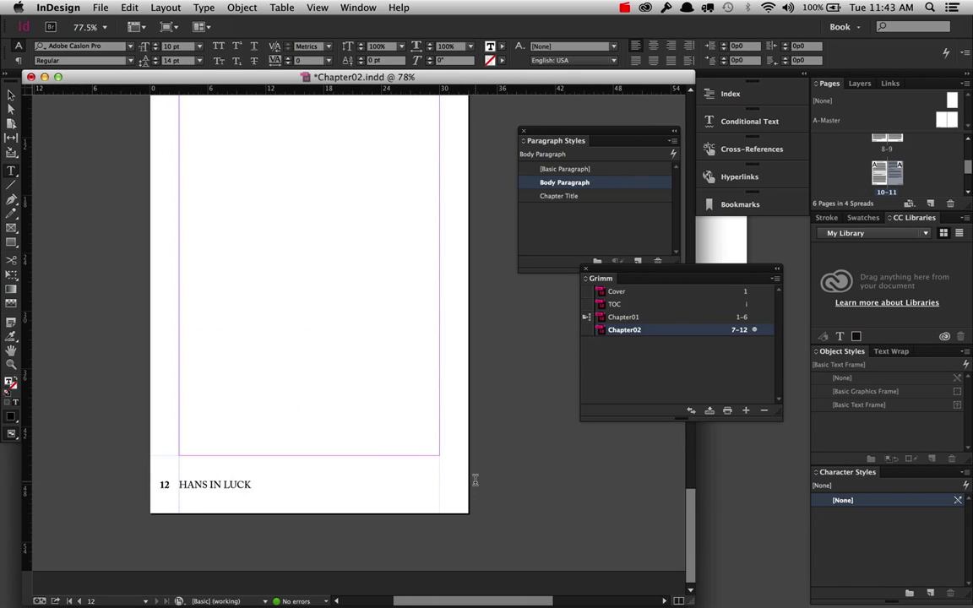
scroll(522, 421, "up", 2)
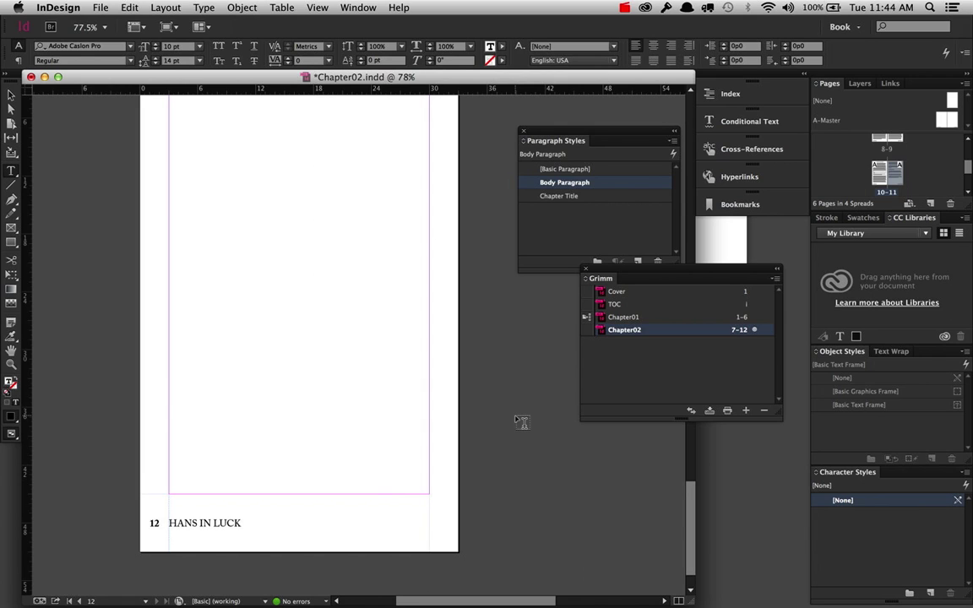
Step: Examine the Chapter02 text from page 7 onward, down to the scissor-grinder's verse on page 10
scroll(919, 163, "up", 2)
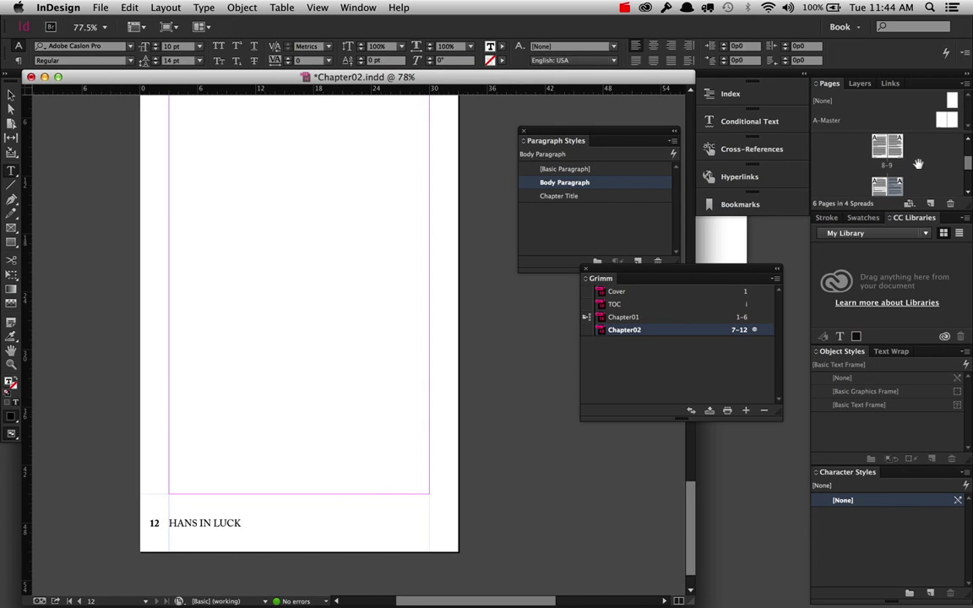
double_click(895, 153)
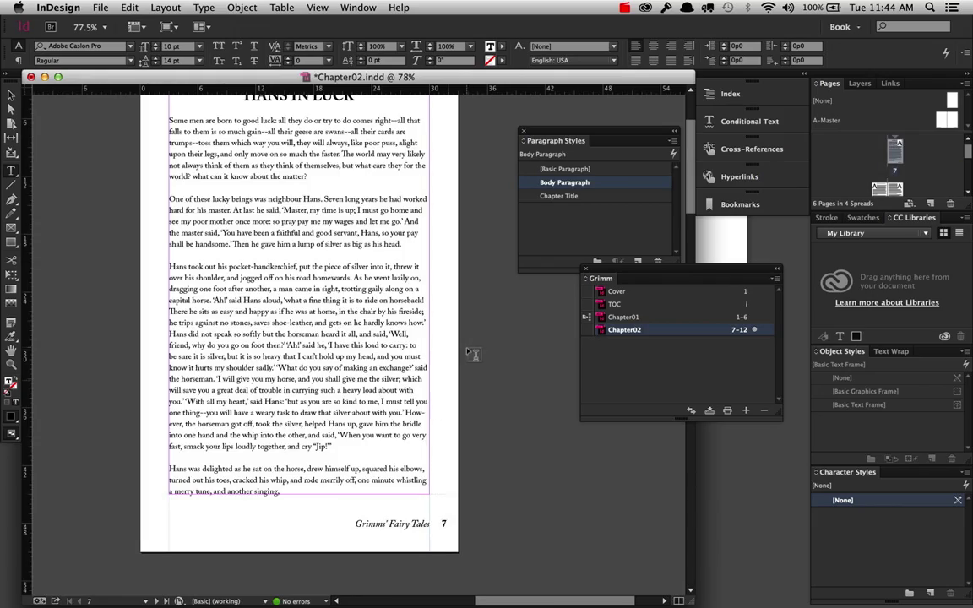
scroll(422, 453, "down", 10)
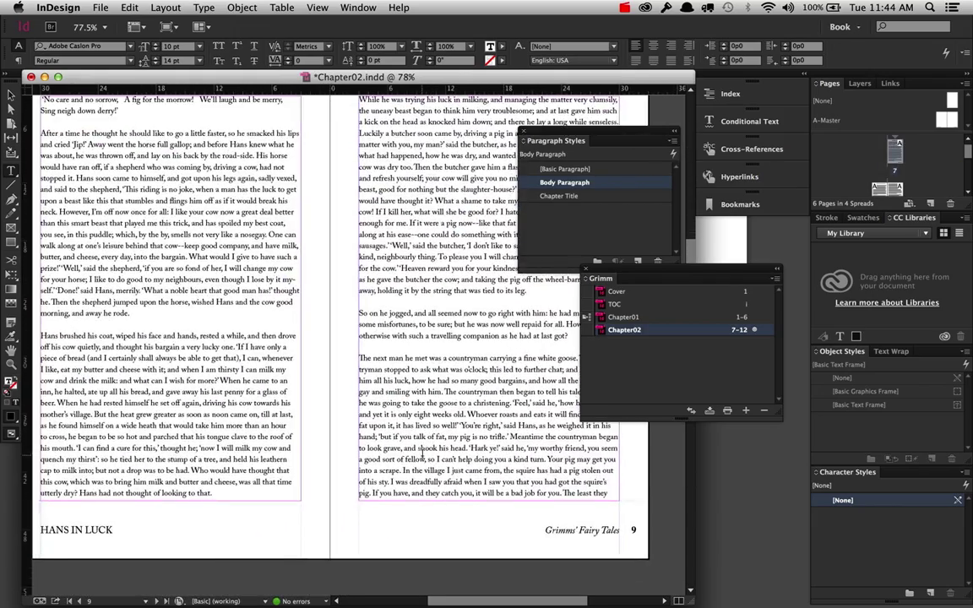
scroll(422, 454, "down", 8)
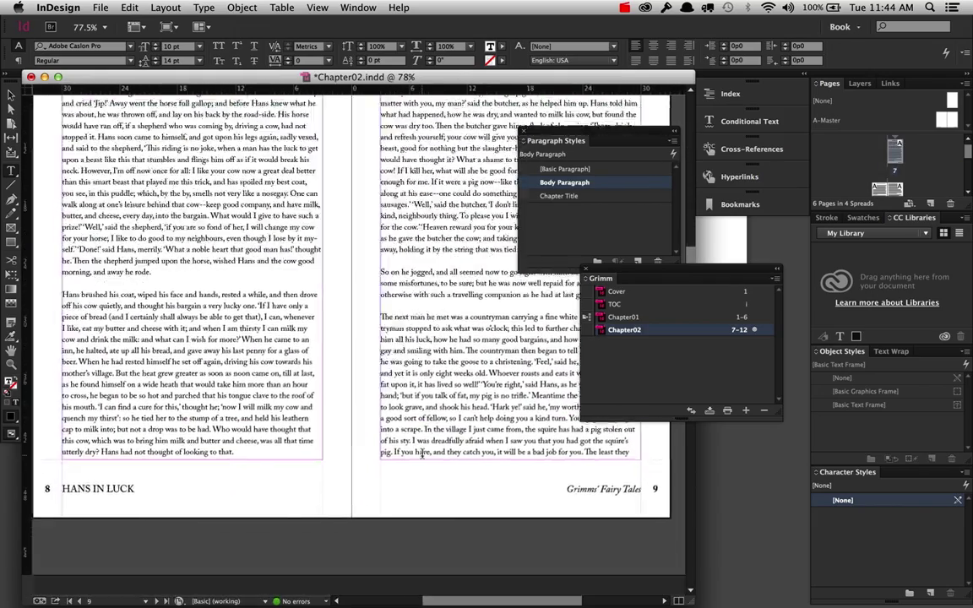
scroll(422, 452, "down", 8)
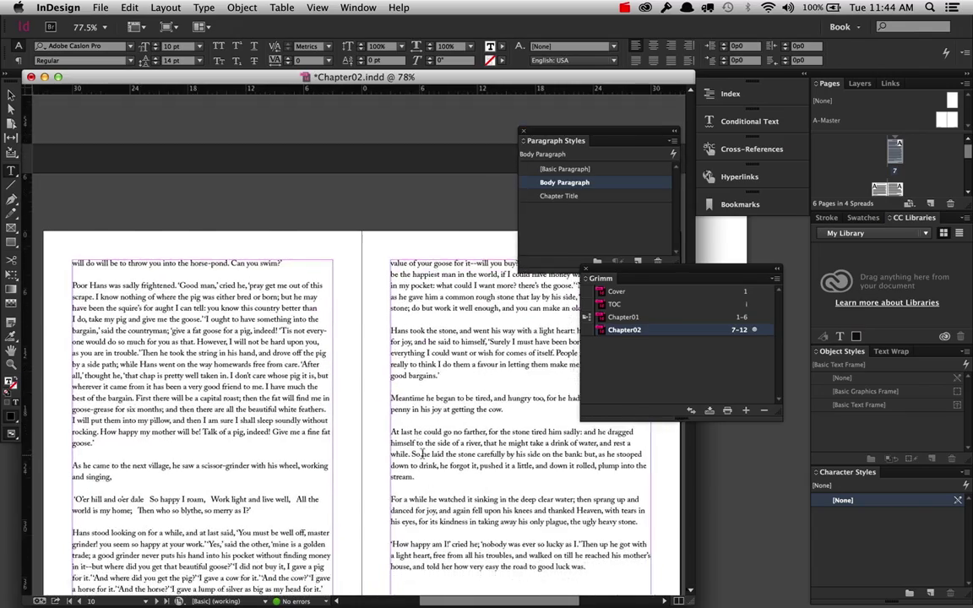
scroll(423, 454, "down", 4)
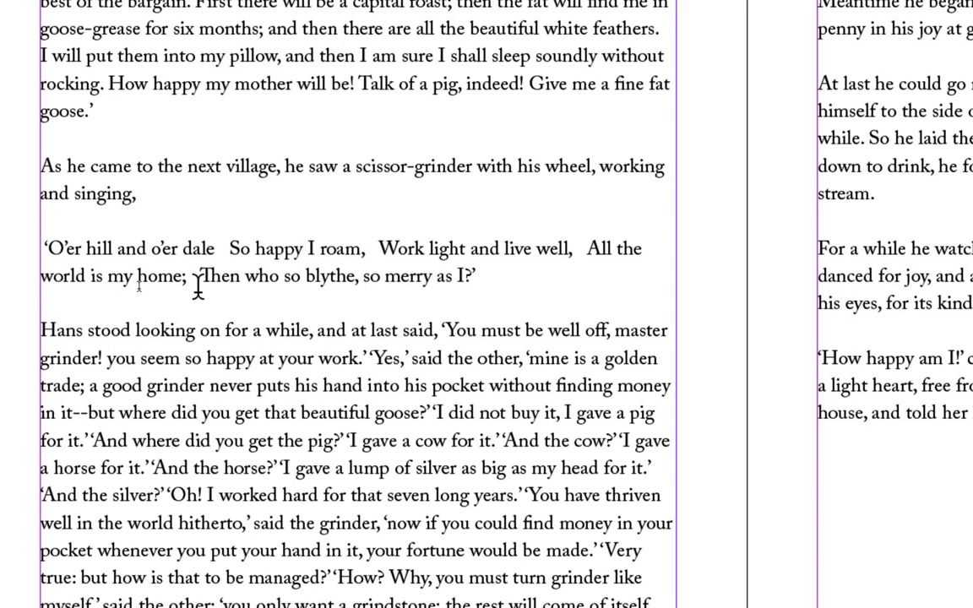
triple_click(342, 262)
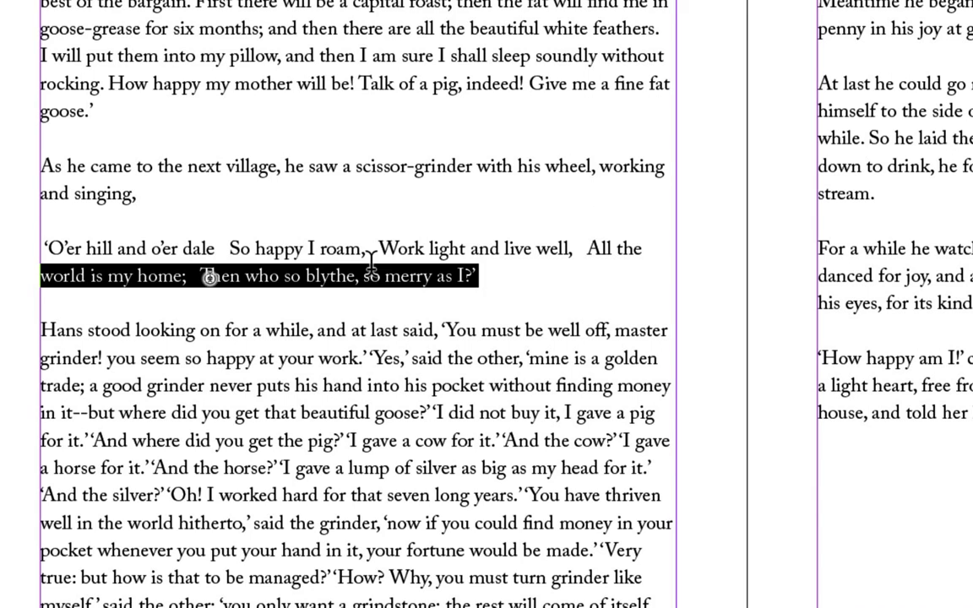
left_click(466, 264)
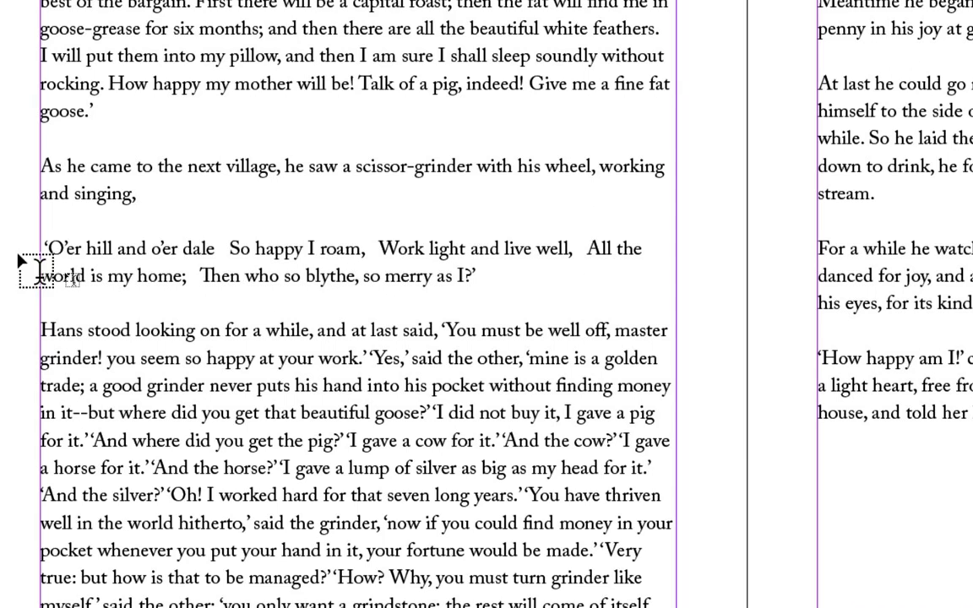
Step: Remove the page 10 verse's leading space and replace the extra spaces before "So happy I roam," and "Work light and live well," with paragraph breaks
left_click(44, 245)
key("BackSpace")
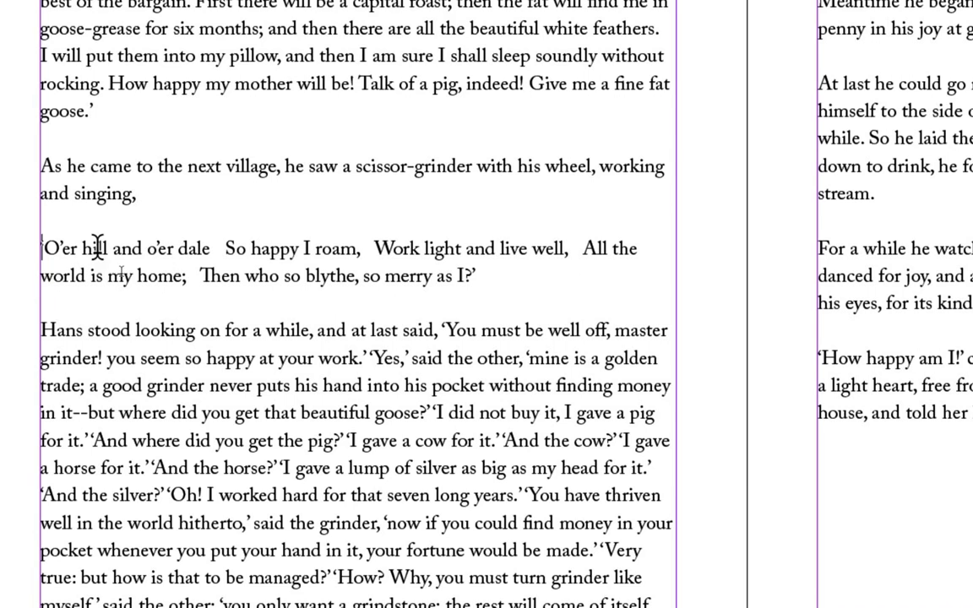
left_click(227, 248)
key("BackSpace")
key("BackSpace")
key("BackSpace")
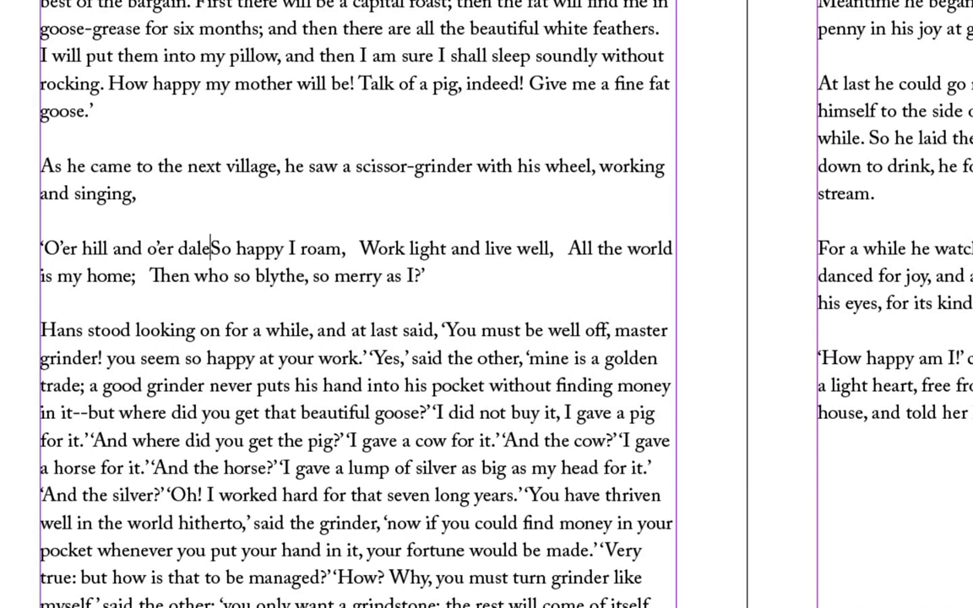
key("Return")
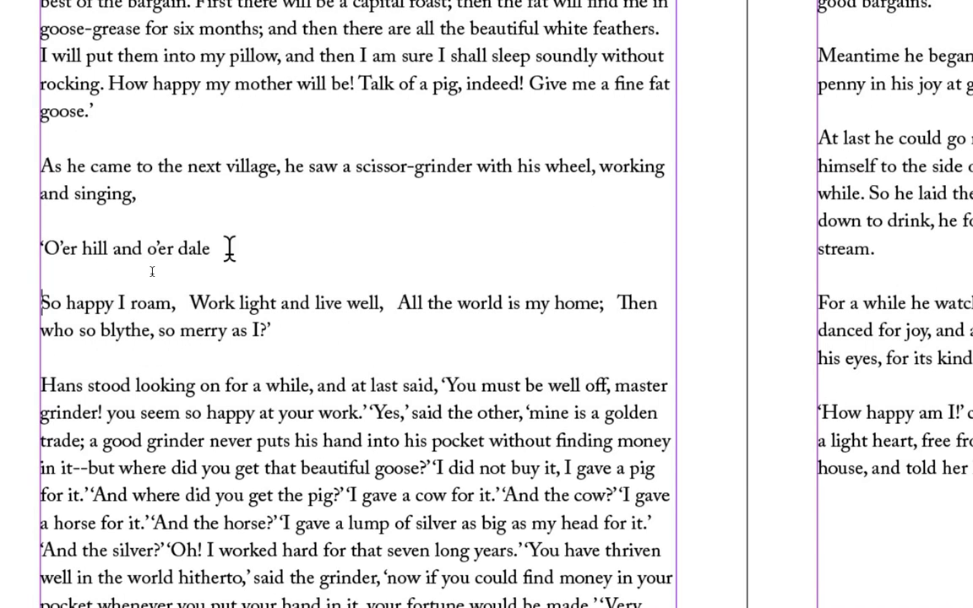
left_click(192, 301)
key("BackSpace")
key("BackSpace")
key("BackSpace")
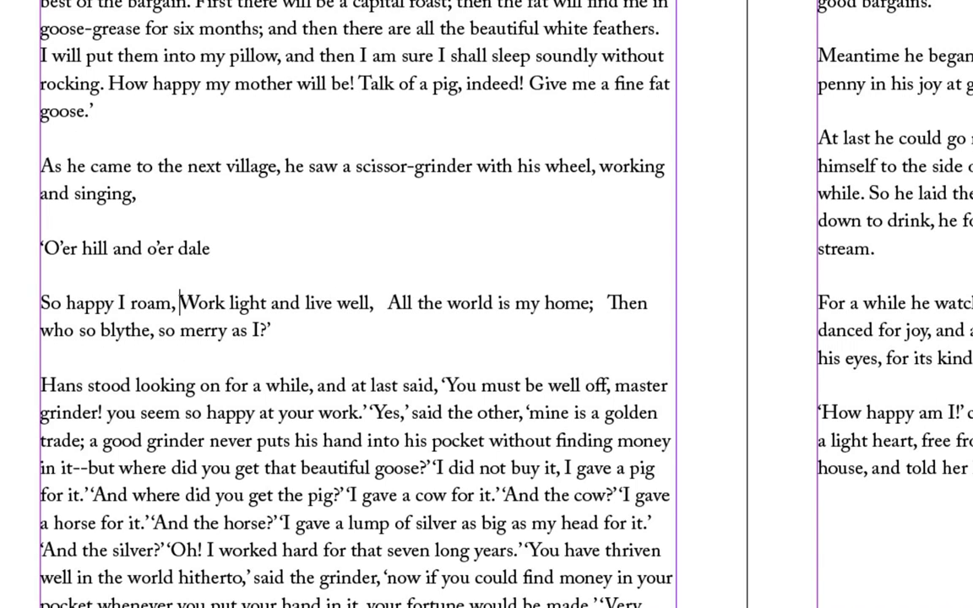
key("Return")
Step: Replace the extra spaces before "All the world is my home;" and "Then who so blythe" with paragraph breaks
left_click(250, 358)
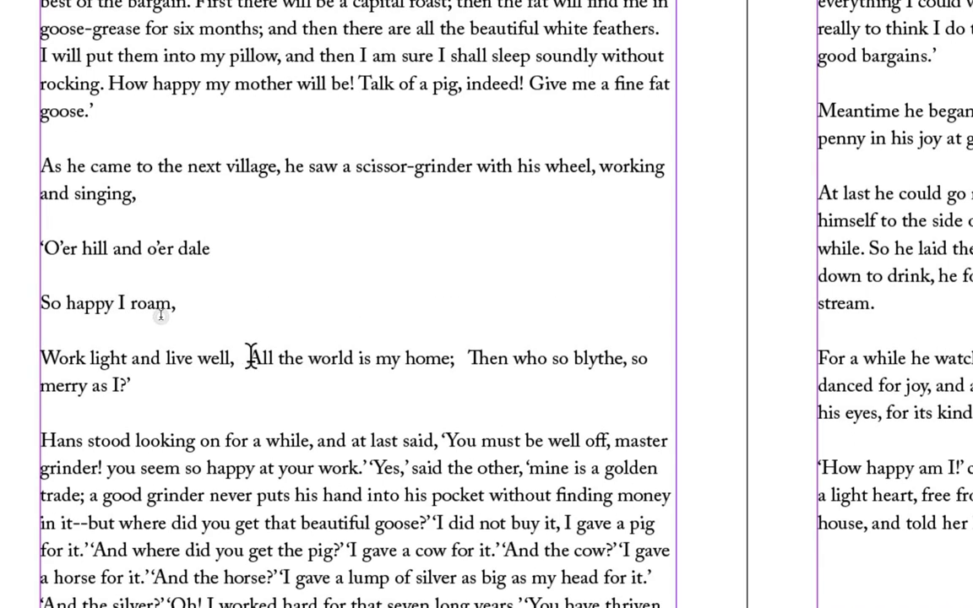
key("BackSpace")
key("BackSpace")
key("BackSpace")
key("Return")
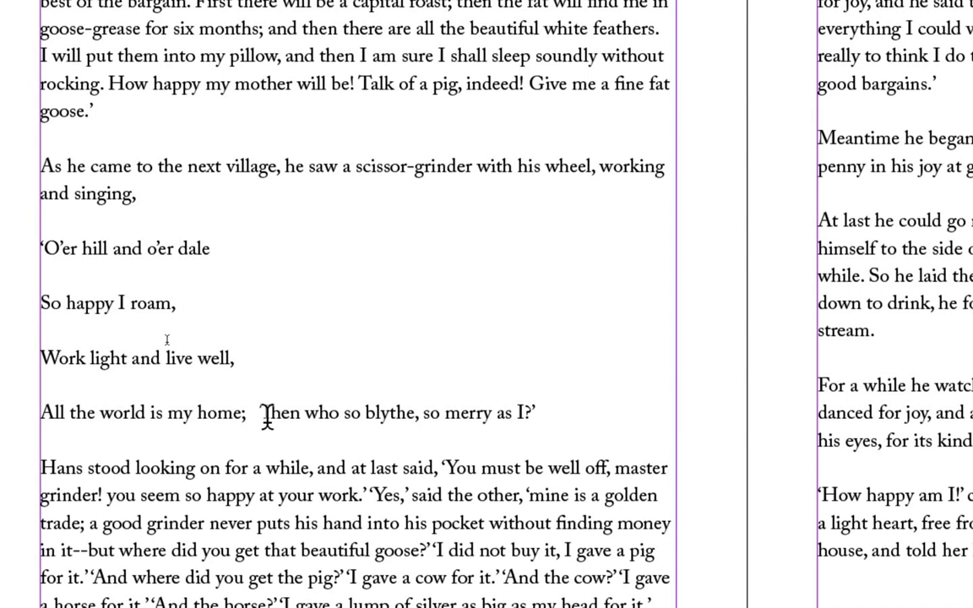
left_click(265, 413)
key("BackSpace")
key("BackSpace")
key("BackSpace")
key("Return")
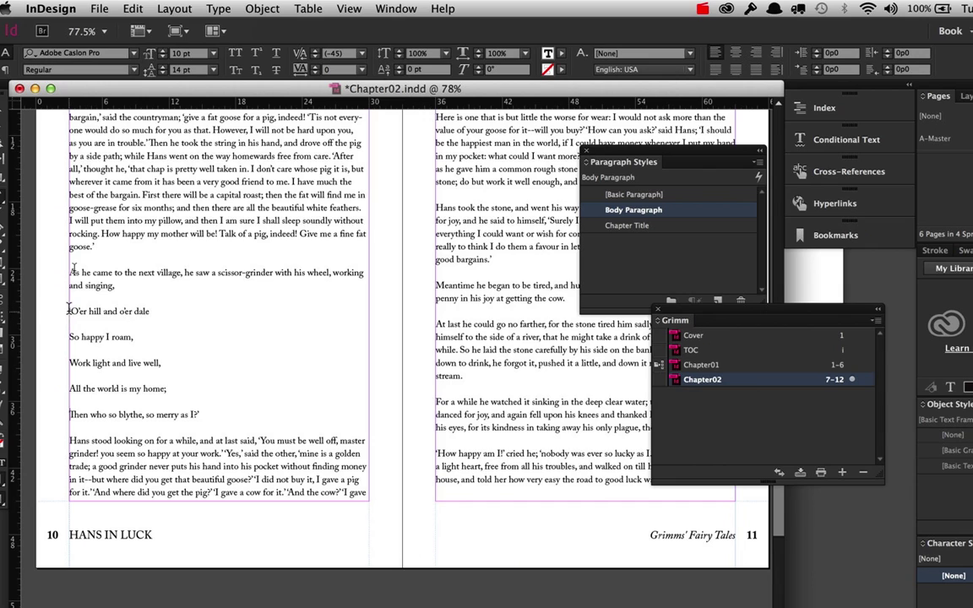
Step: Set the space after to 0 for the first four lines of the page 10 verse
left_click_drag(68, 311, 209, 390)
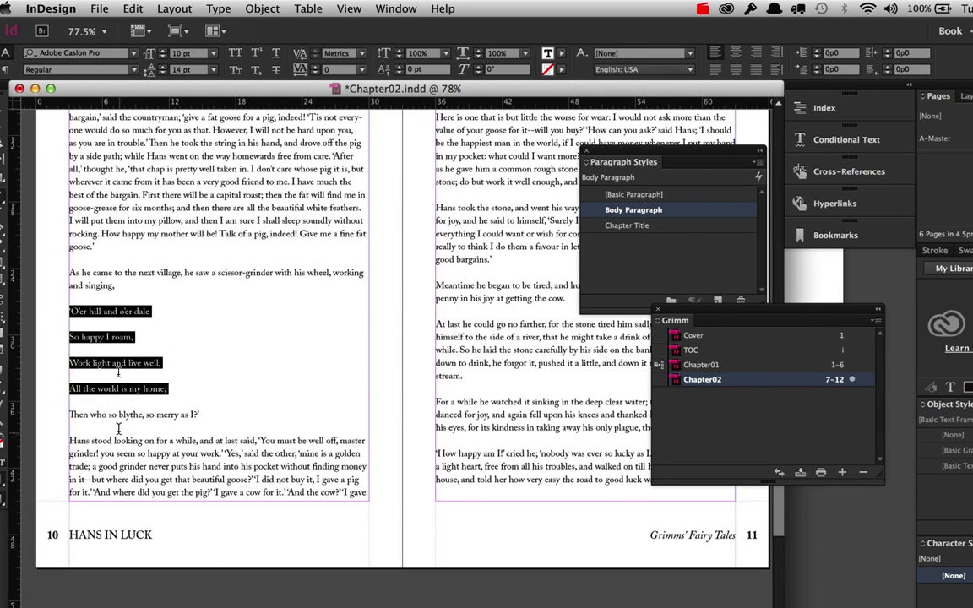
left_click(7, 69)
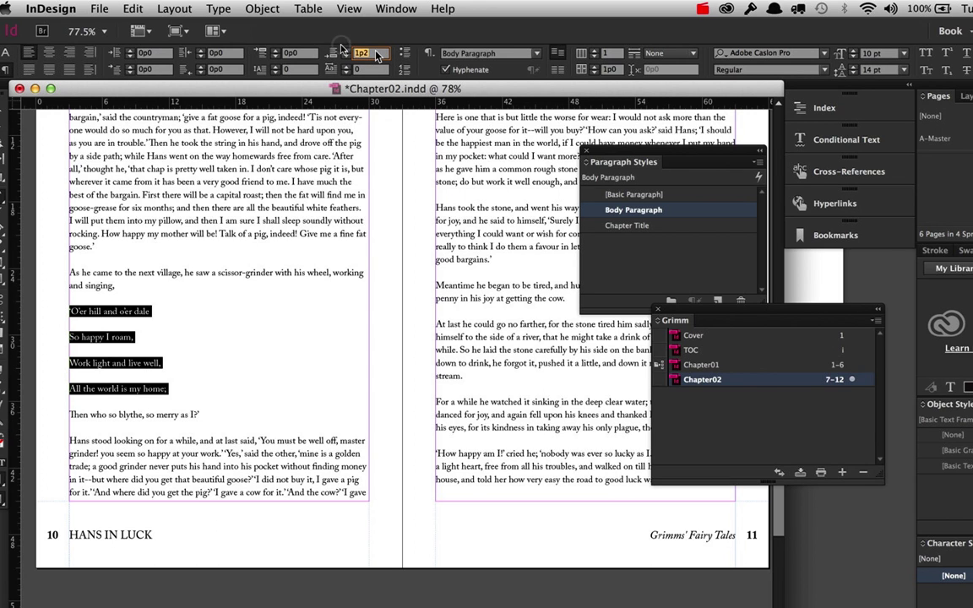
type("0")
key("Tab")
left_click(209, 343)
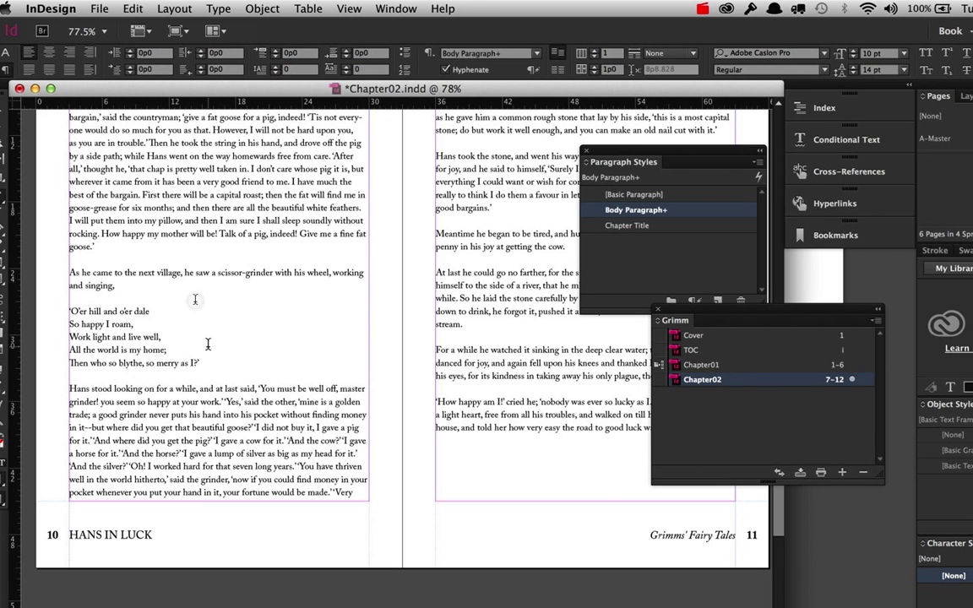
Step: Give all five lines of the page 10 verse a left indent of 1p2, and deselect the text
left_click(216, 365)
left_click(69, 311, "shift")
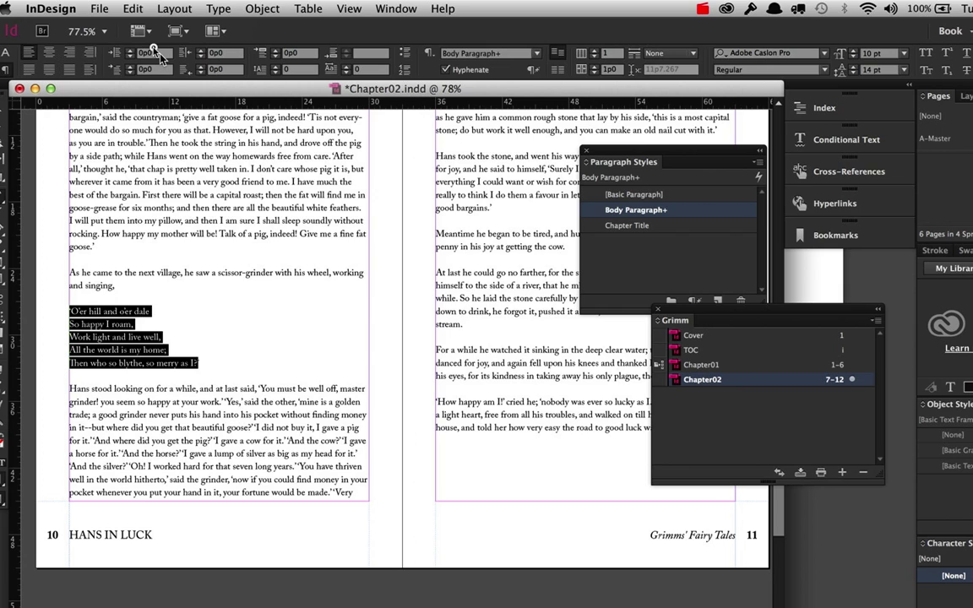
type("1p2")
key("Tab")
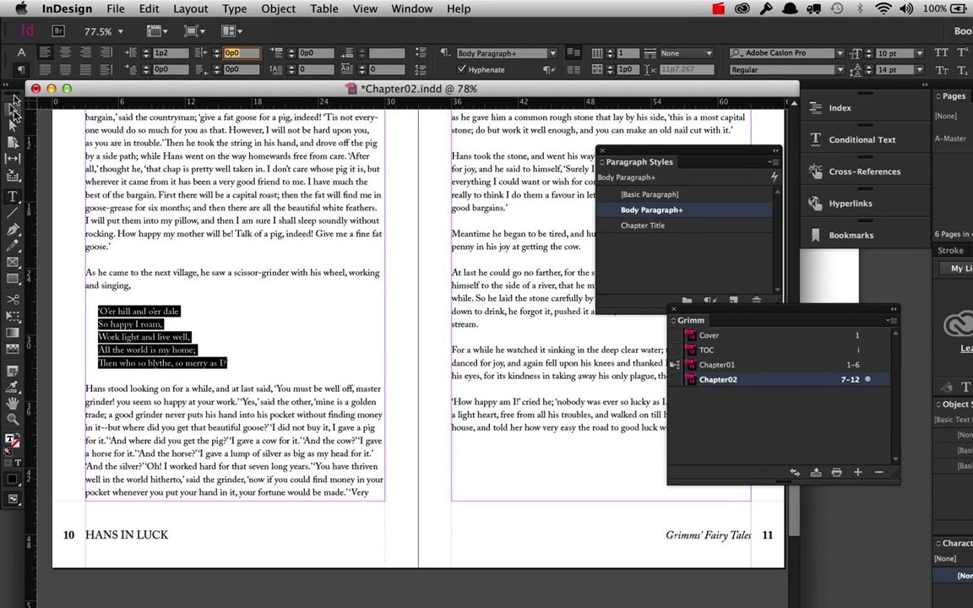
left_click(2, 107)
left_click(61, 194)
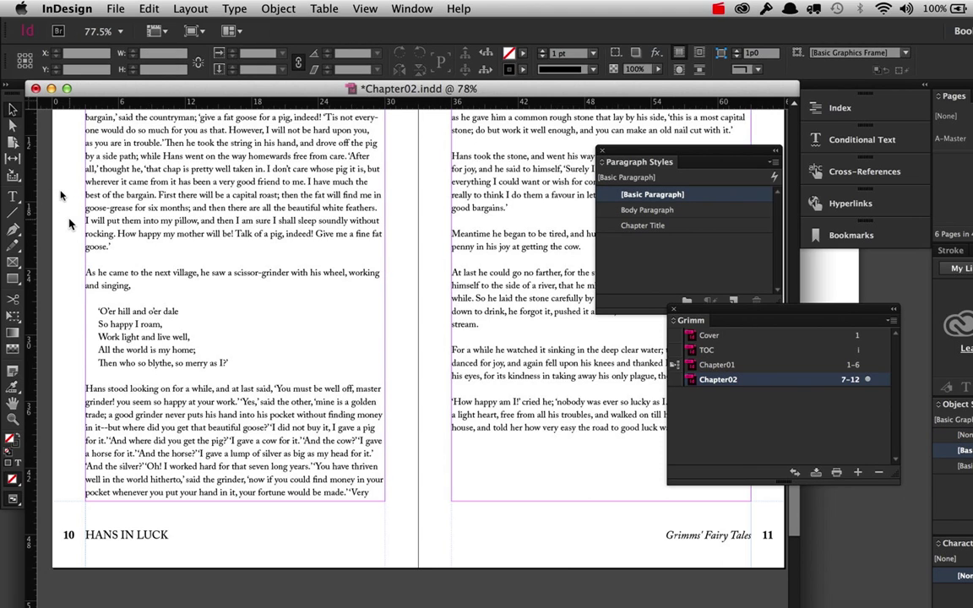
Step: Remove the leading space from the verse at the start of page 8 and begin a new paragraph at "A fig for the morrow!"
scroll(438, 314, "down", 10)
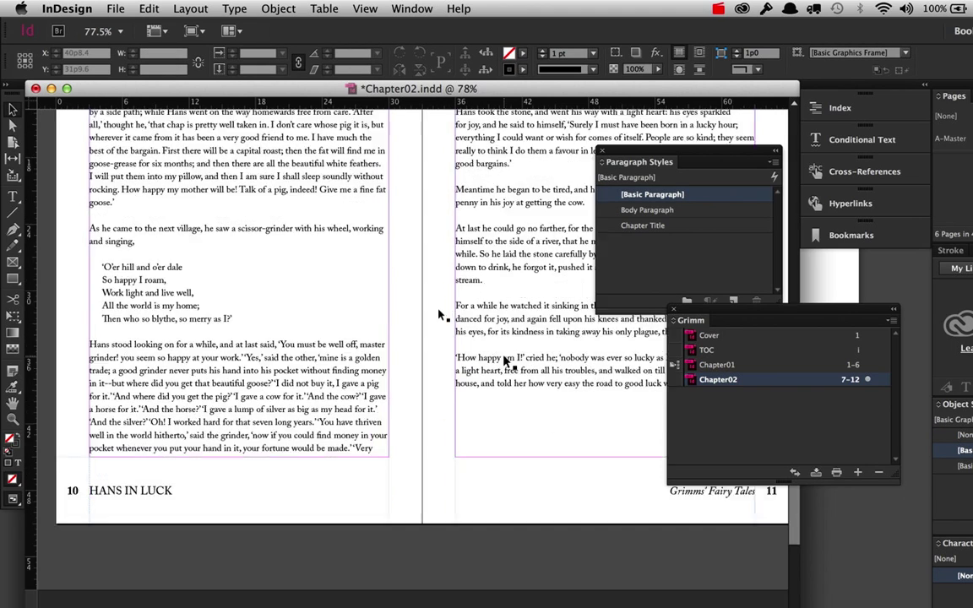
scroll(438, 314, "up", 5)
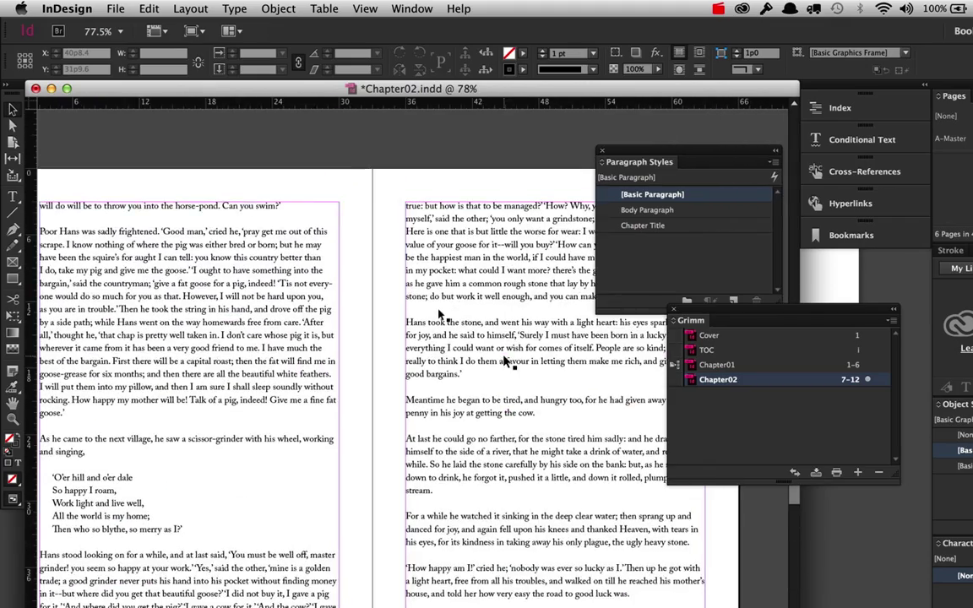
scroll(439, 314, "up", 5)
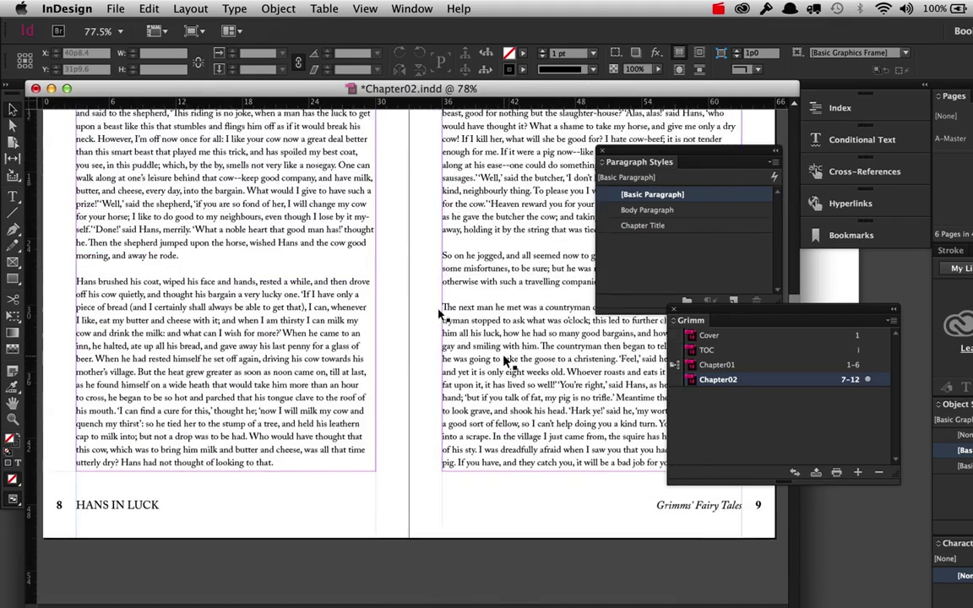
scroll(438, 314, "up", 5)
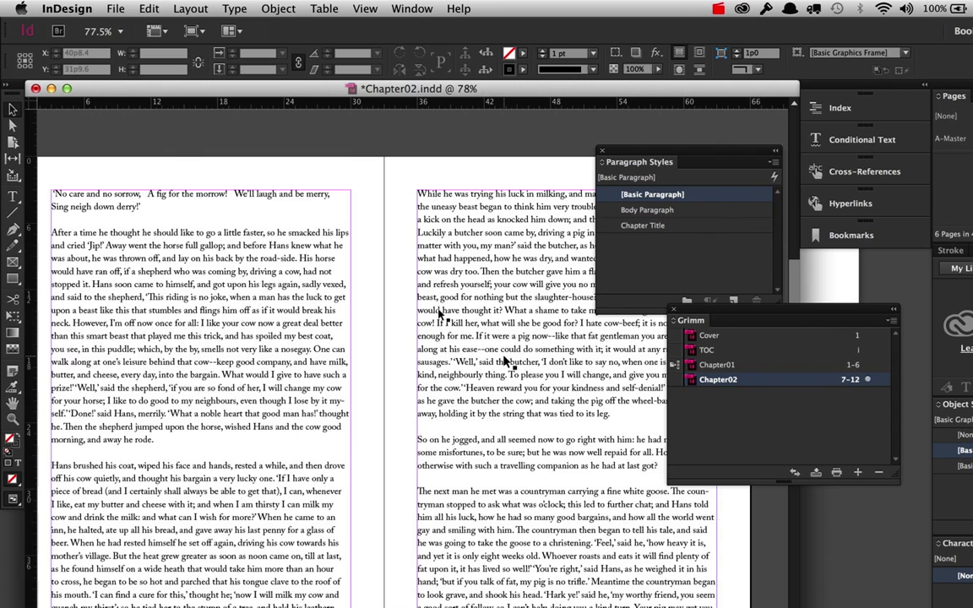
left_click(146, 179)
key("Return")
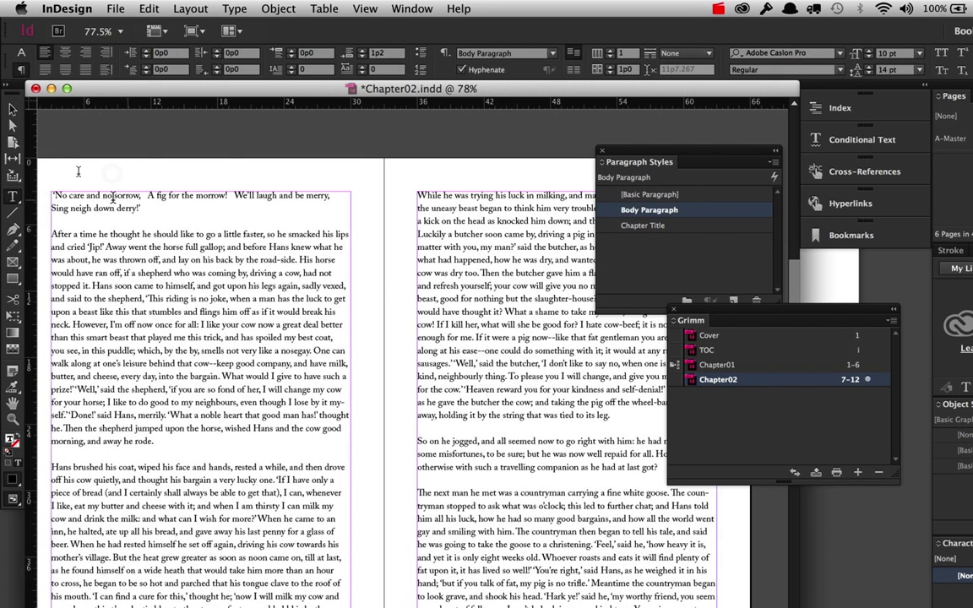
type("'")
left_click(140, 195)
key("Delete")
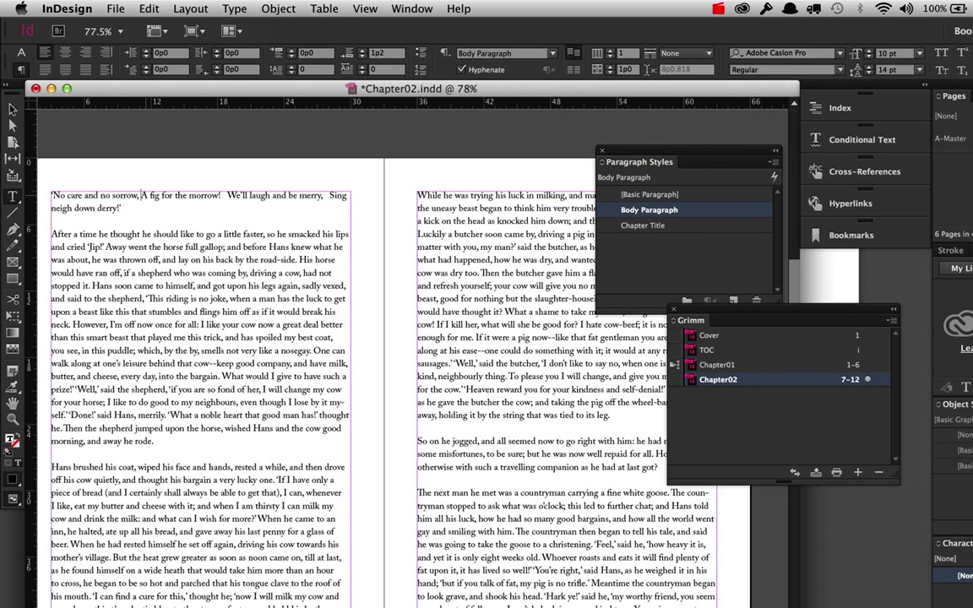
key("Return")
Step: Replace the extra spaces before "We'll laugh and be merry," and "Sing neigh down derry!" with paragraph breaks
left_click(133, 221)
key("Delete")
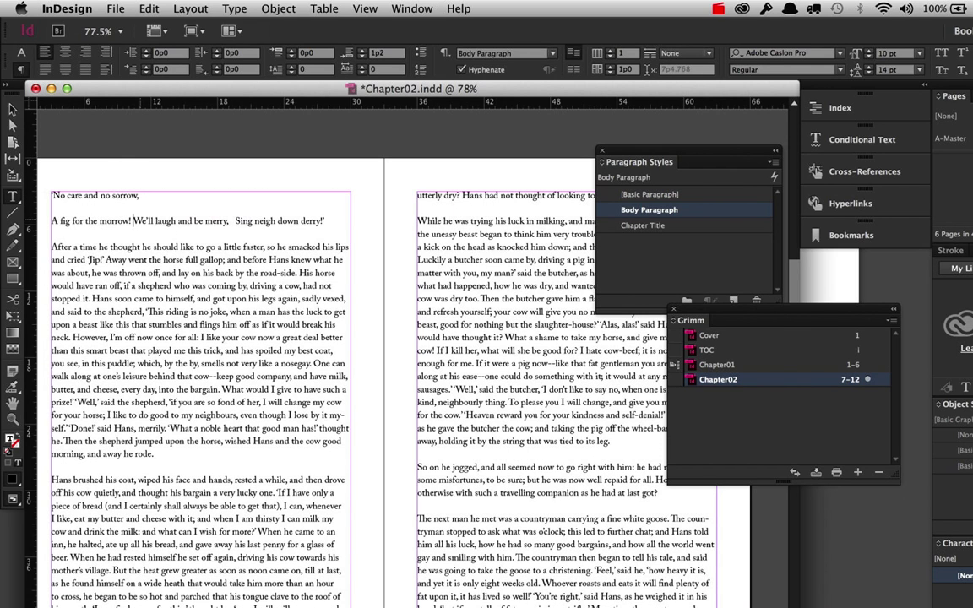
key("BackSpace")
key("Return")
left_click(154, 246)
key("BackSpace")
key("BackSpace")
key("BackSpace")
key("Return")
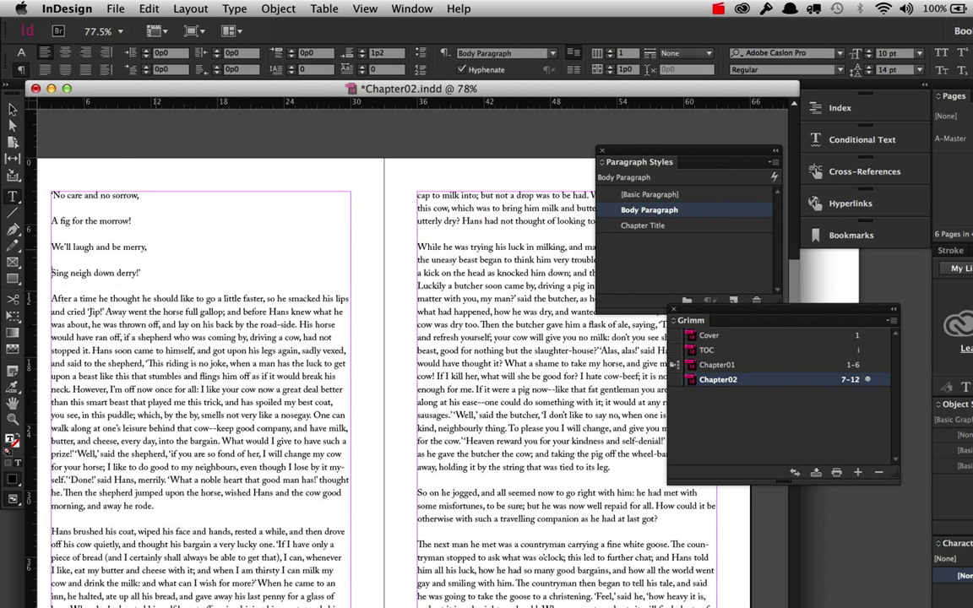
Step: Set the space after to 0 for the first three lines of the page 8 verse
left_click_drag(143, 217, 12, 156)
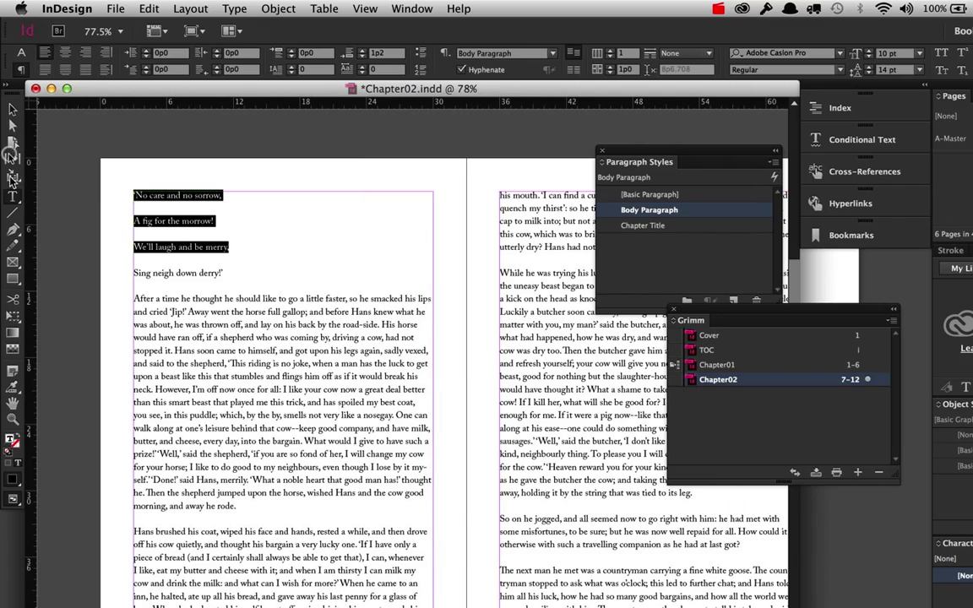
scroll(278, 191, "up", 5)
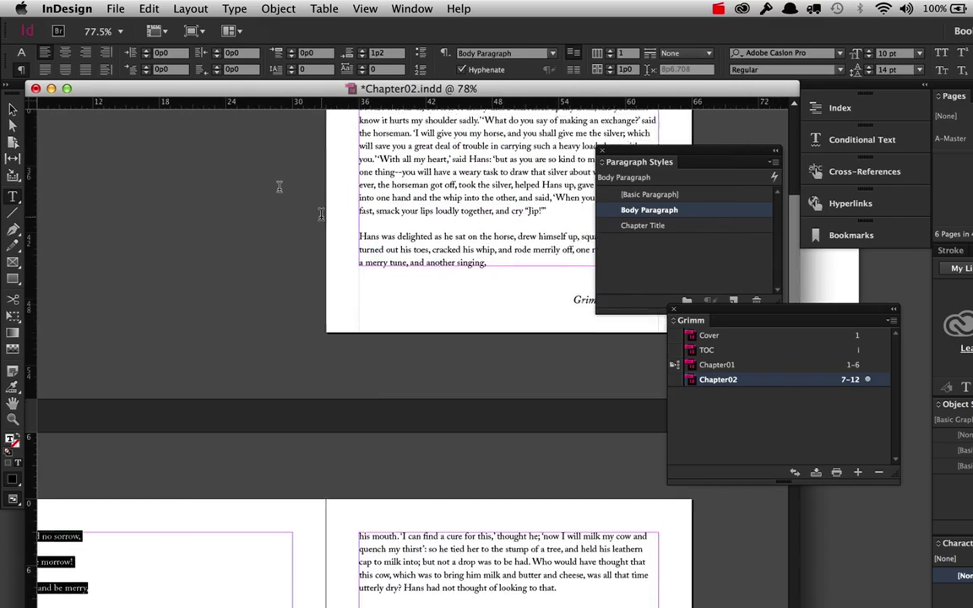
scroll(321, 211, "down", 5)
scroll(321, 212, "left", 2)
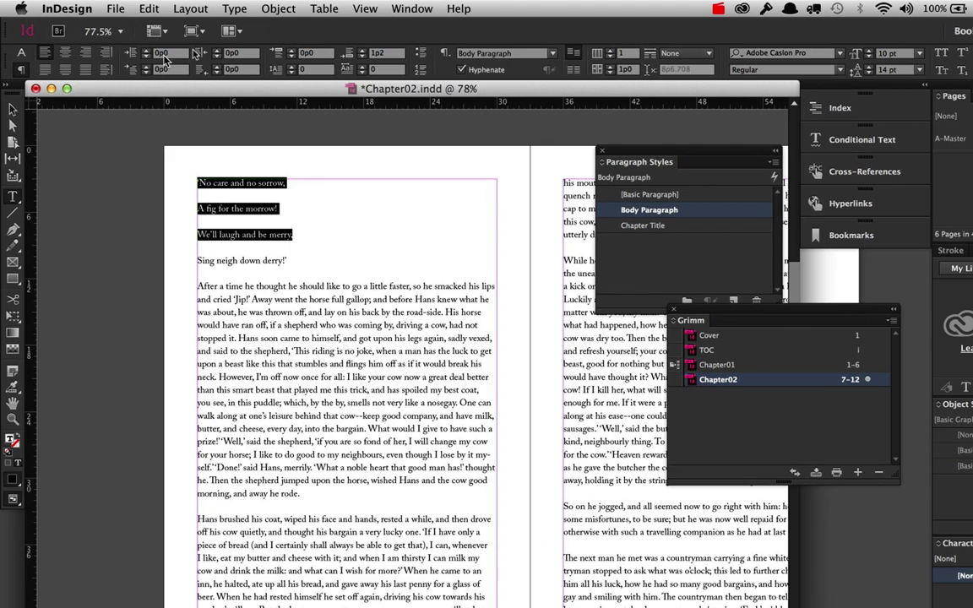
left_click(347, 53)
type("0")
key("Tab")
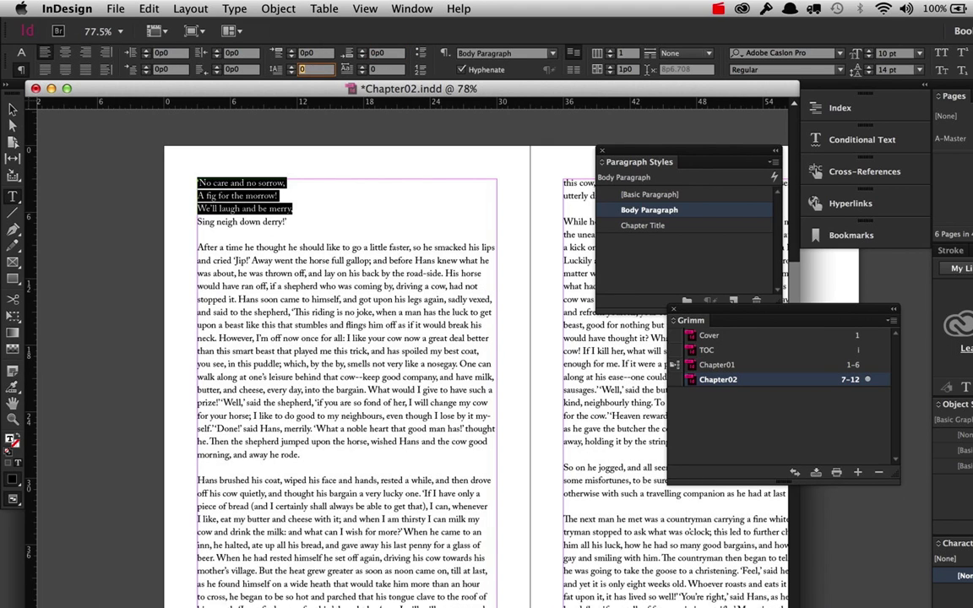
Step: Indent all four lines of the page 8 verse 14 pt from the left
left_click_drag(300, 220, 125, 133)
left_click(160, 53)
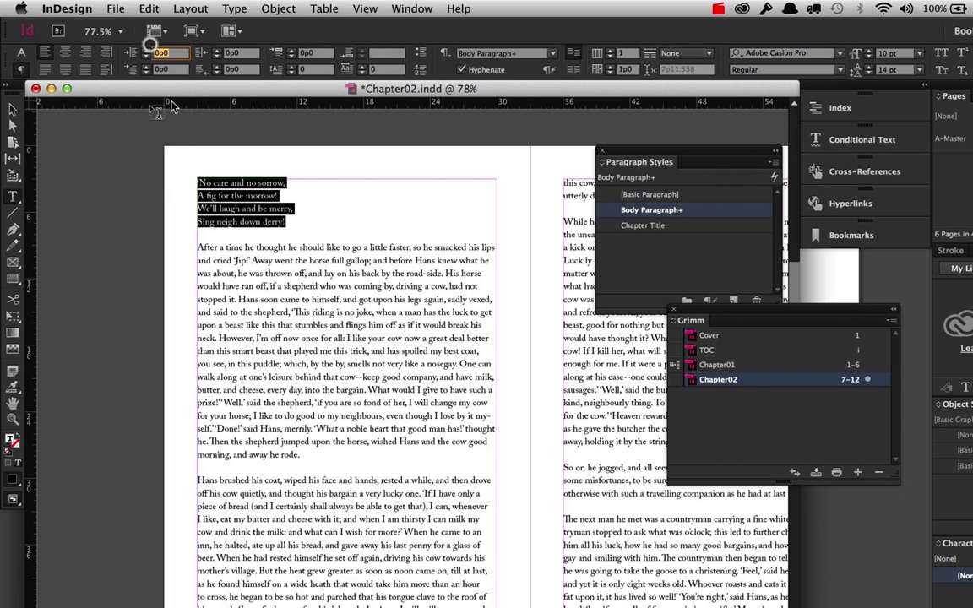
type("14pt")
key("Return")
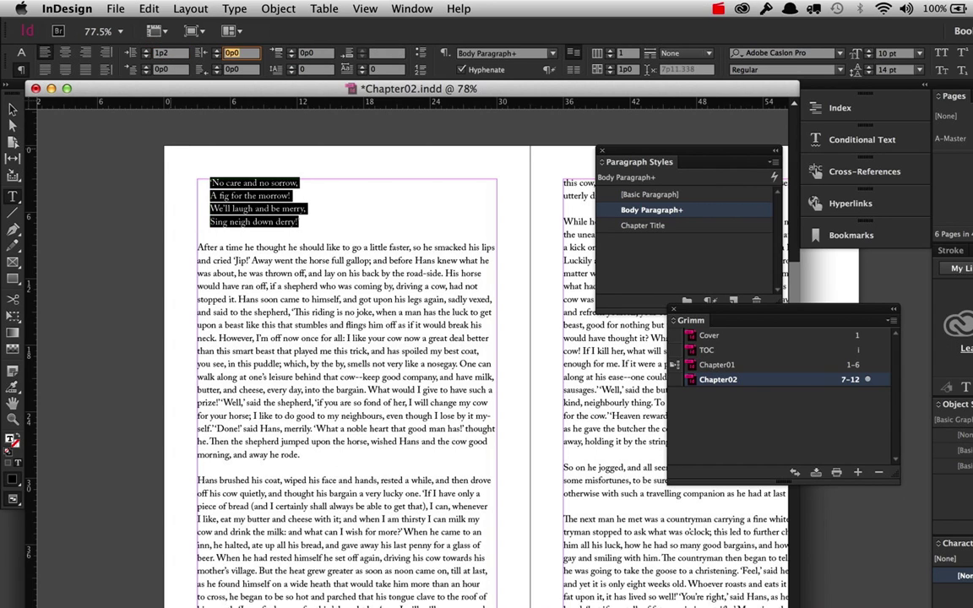
Step: Delete the blank page 12 at the end of Chapter02, then save and close the document
left_click(12, 108)
left_click(115, 201)
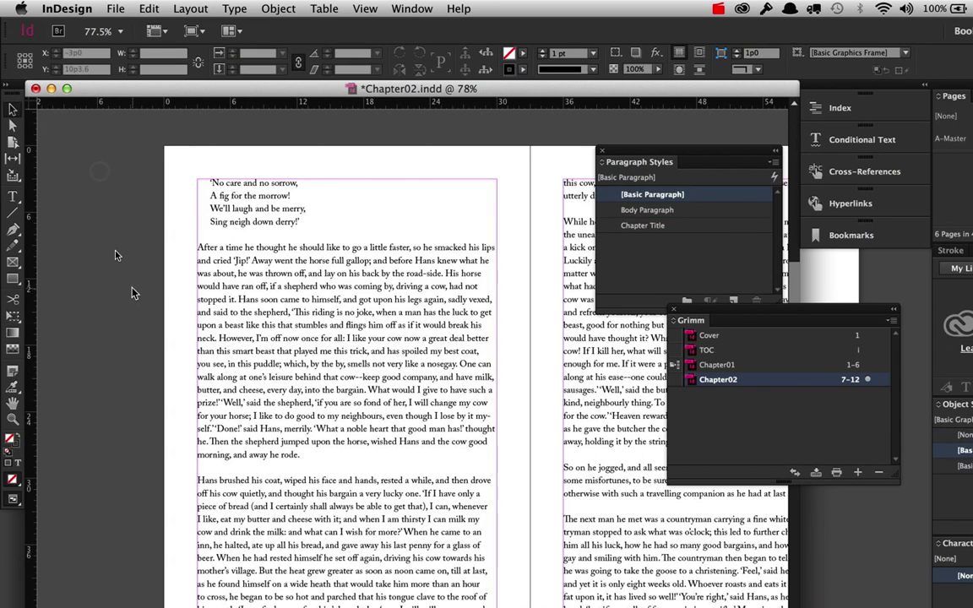
scroll(133, 293, "down", 5)
scroll(133, 292, "down", 15)
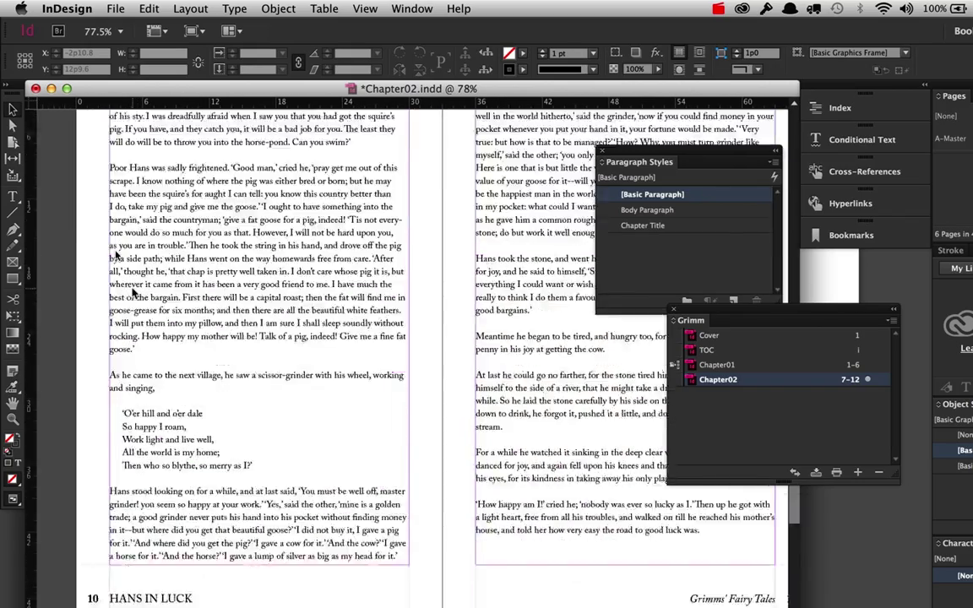
scroll(133, 293, "down", 3)
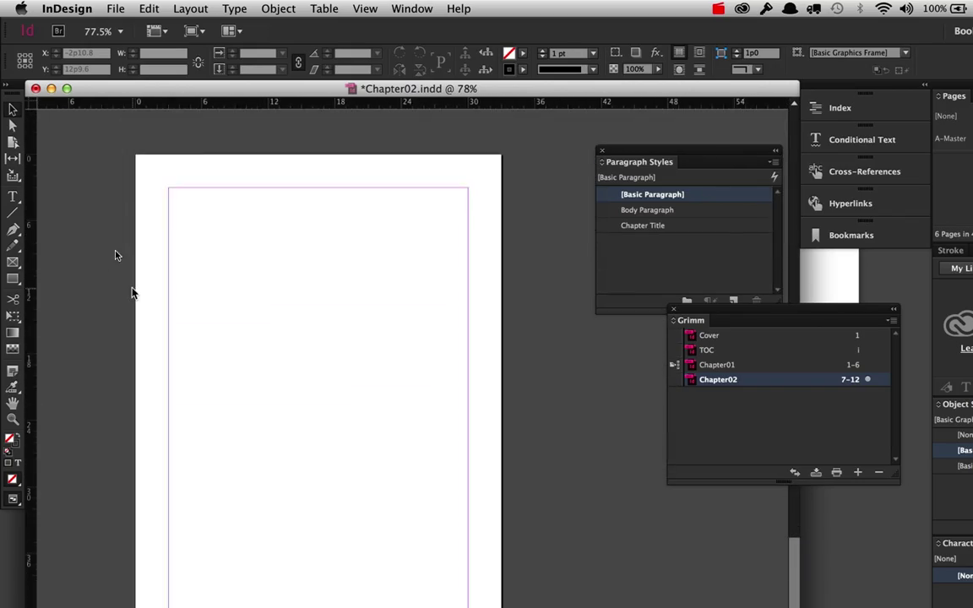
scroll(132, 293, "up", 12)
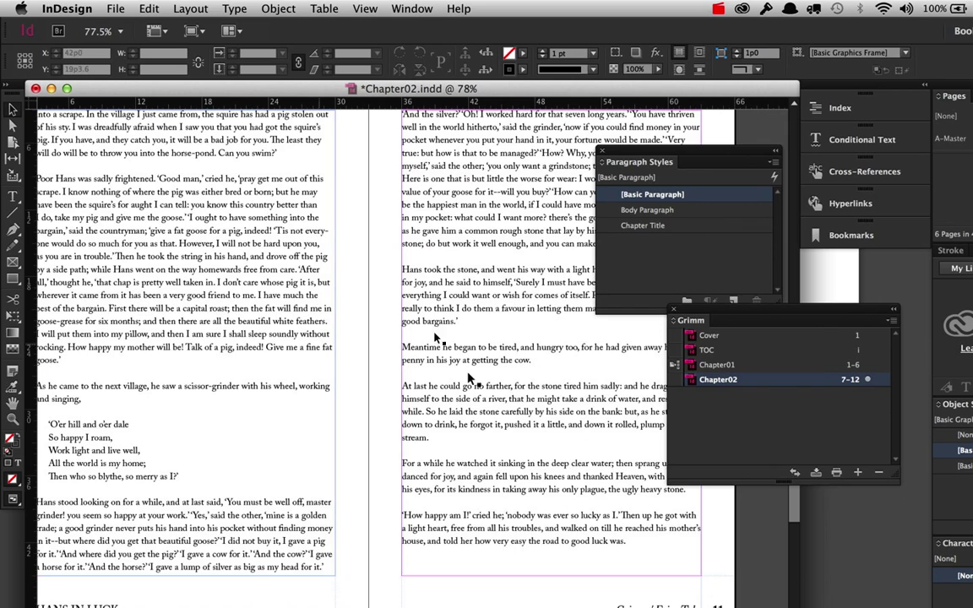
scroll(445, 372, "down", 10)
scroll(439, 372, "down", 2)
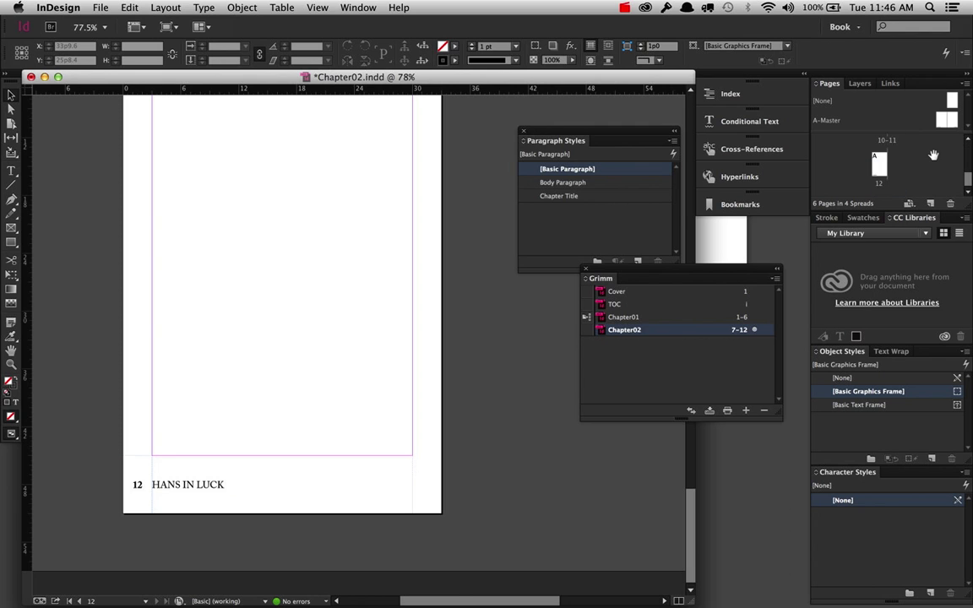
double_click(879, 164)
left_click(952, 204)
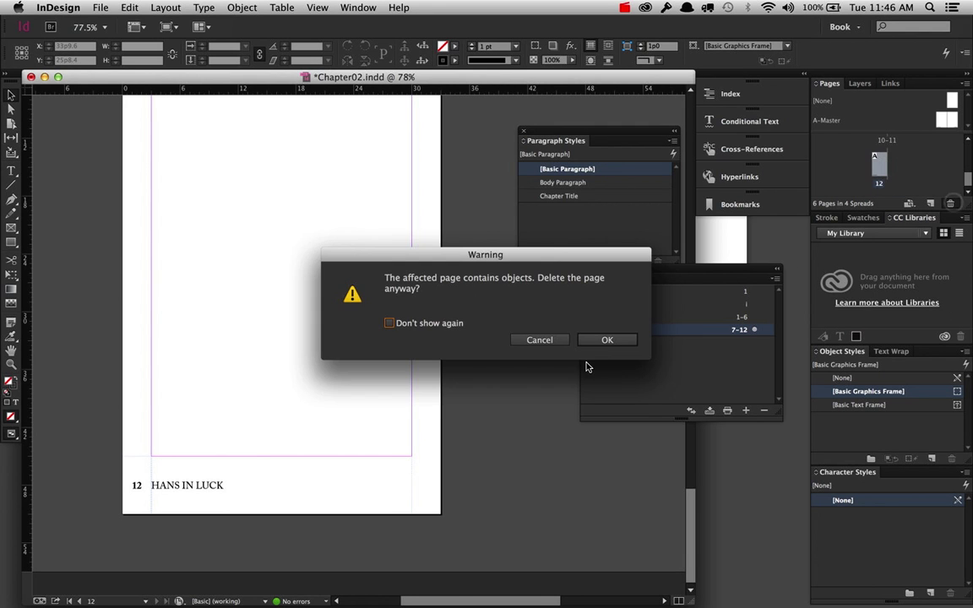
left_click(606, 339)
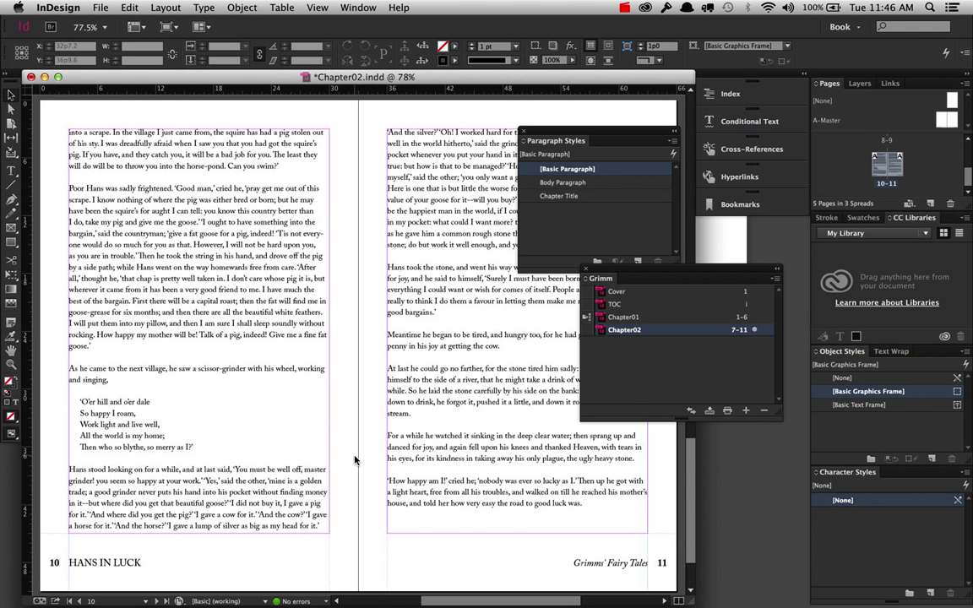
key("super+s")
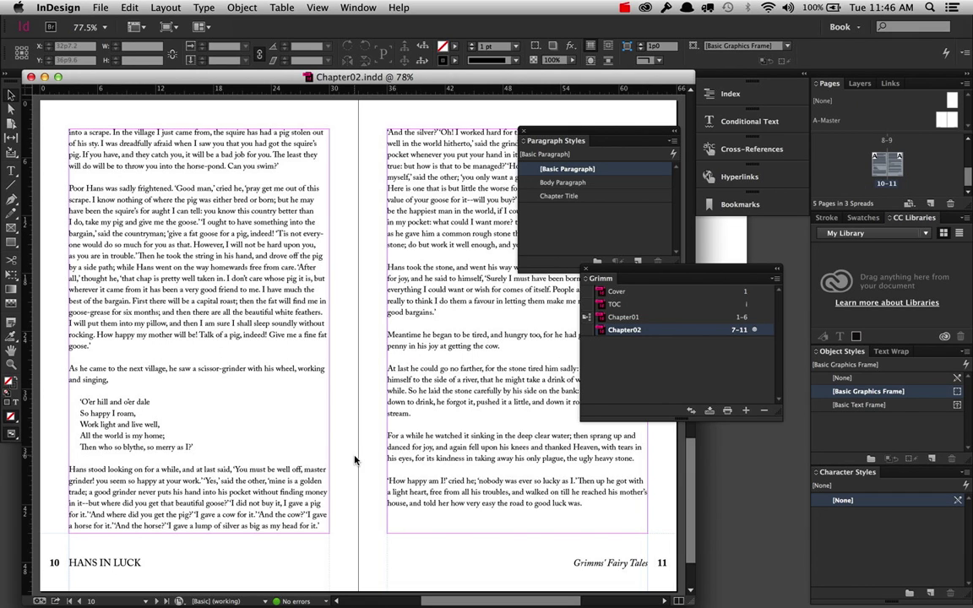
key("super+w")
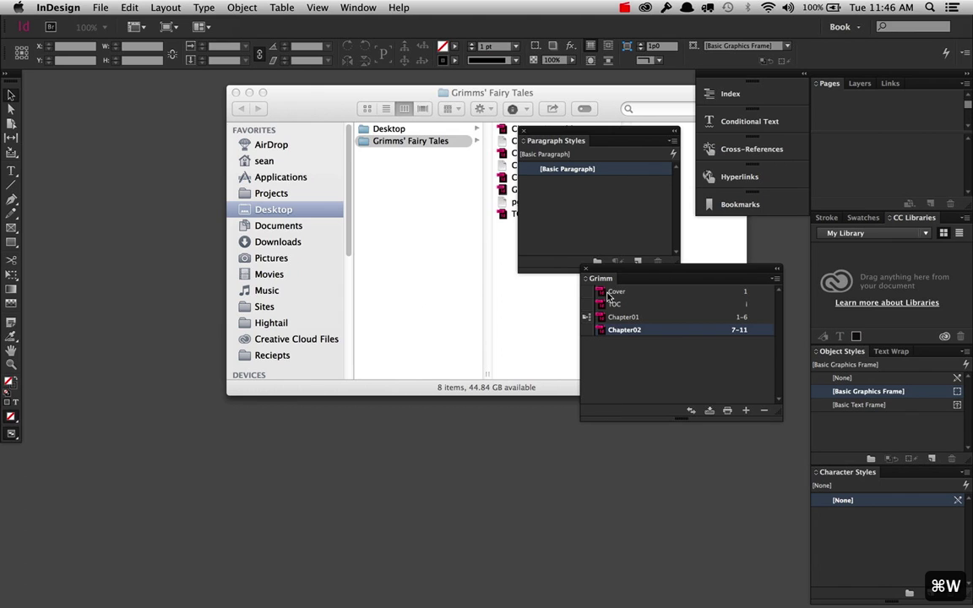
Step: Open the Cover document from the book and apply the [None] master to its page
double_click(608, 294)
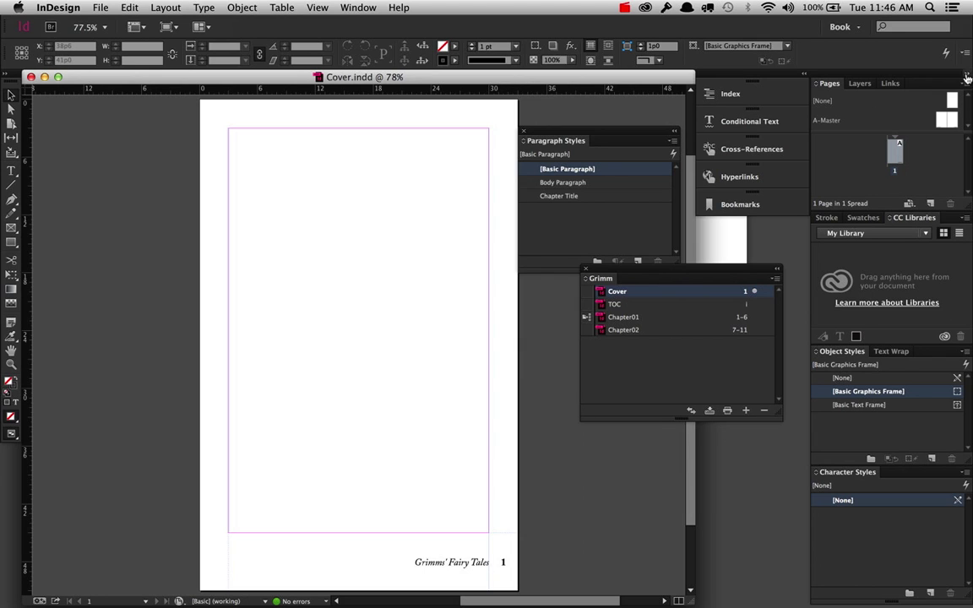
left_click_drag(951, 101, 897, 152)
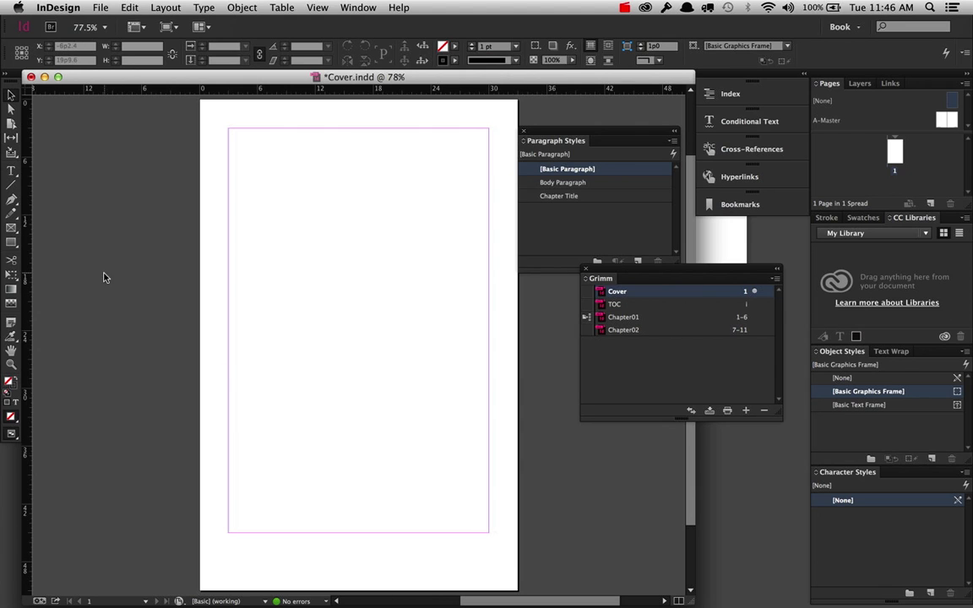
Step: Create a text frame filling the cover page's margin area and insert the Book Title text variable
left_click(11, 169)
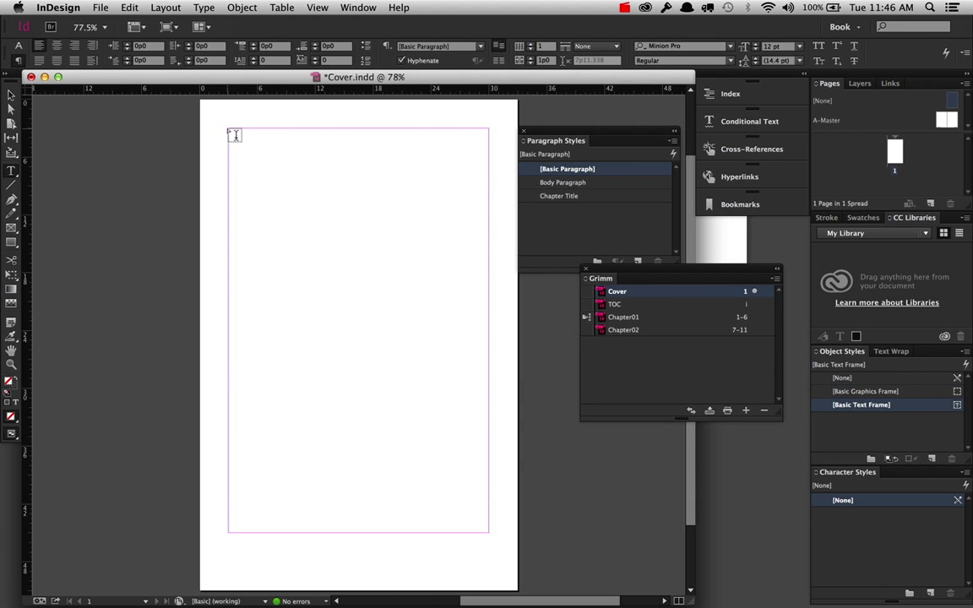
left_click_drag(229, 130, 487, 530)
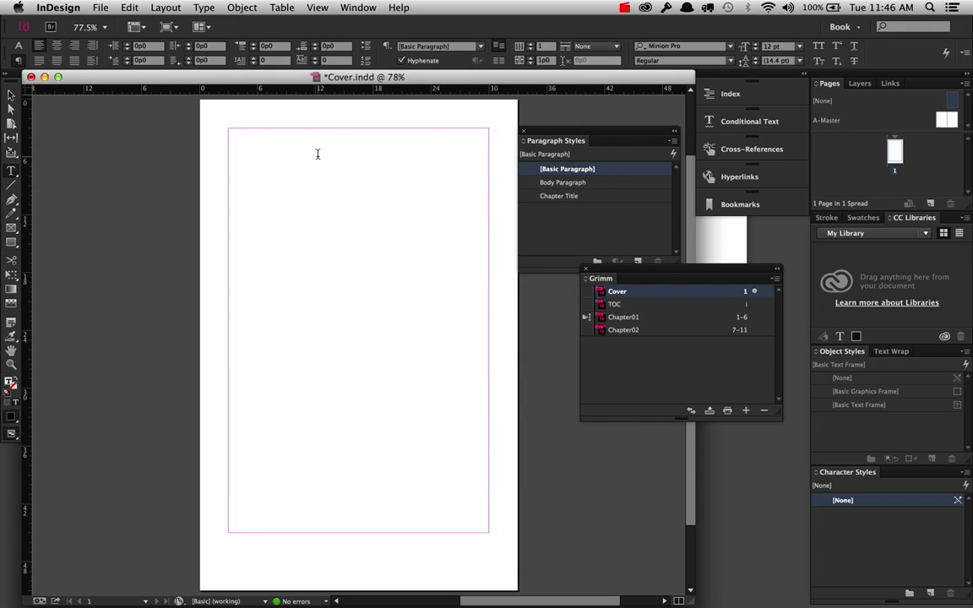
left_click(206, 8)
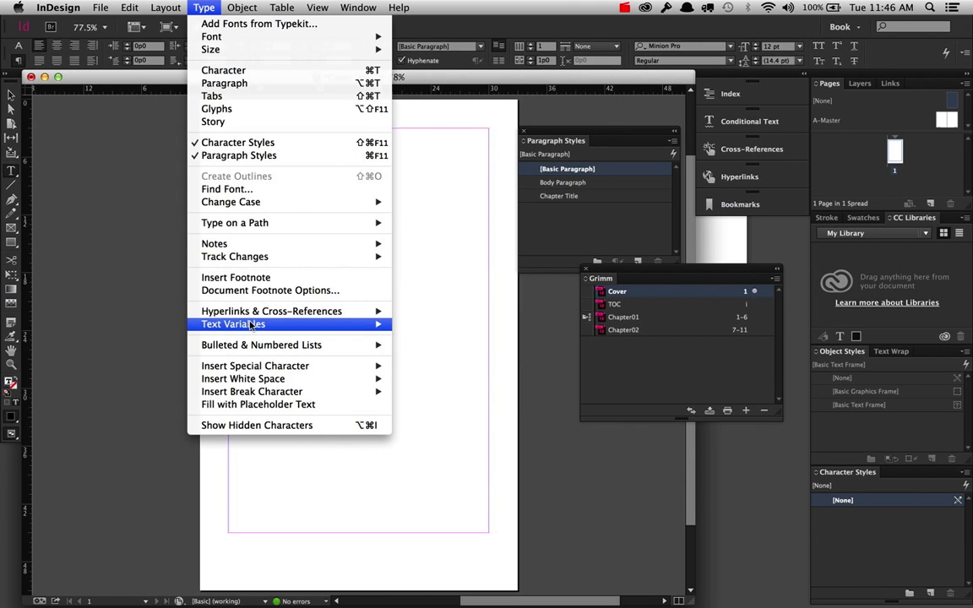
mouse_move(252, 326)
mouse_move(456, 337)
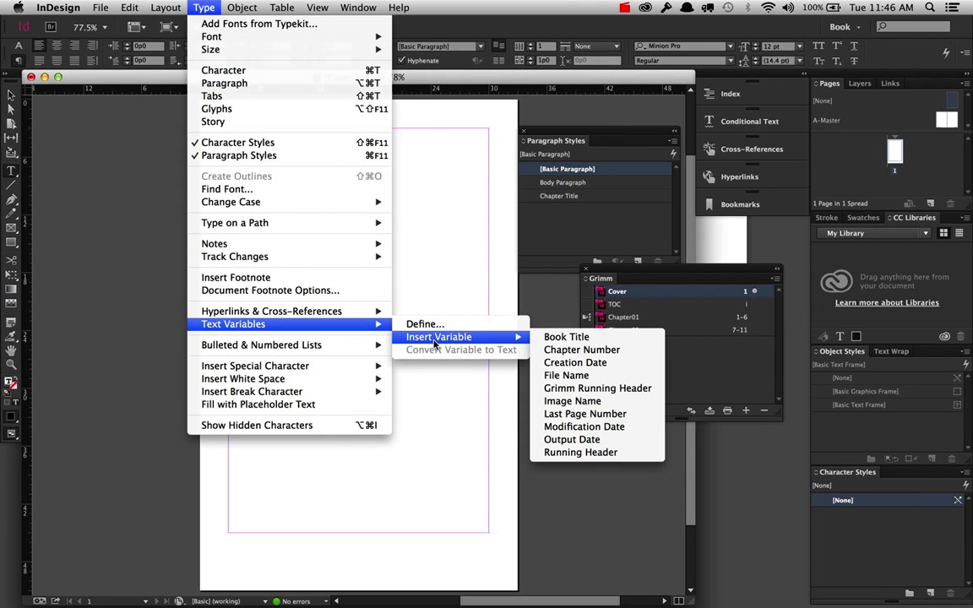
left_click(579, 339)
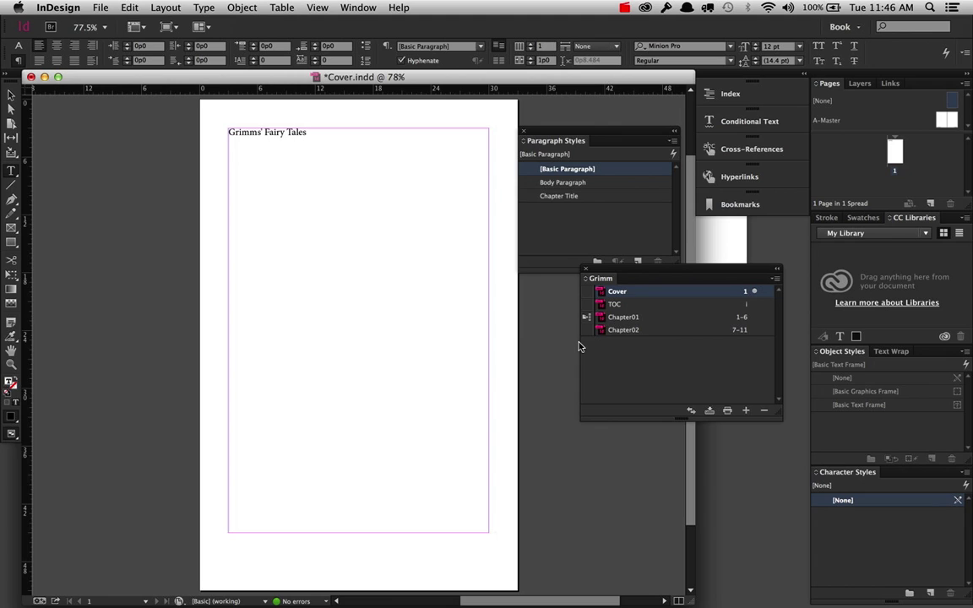
Step: Center the cover title horizontally and set its text frame's vertical justification to Center
key("super+a")
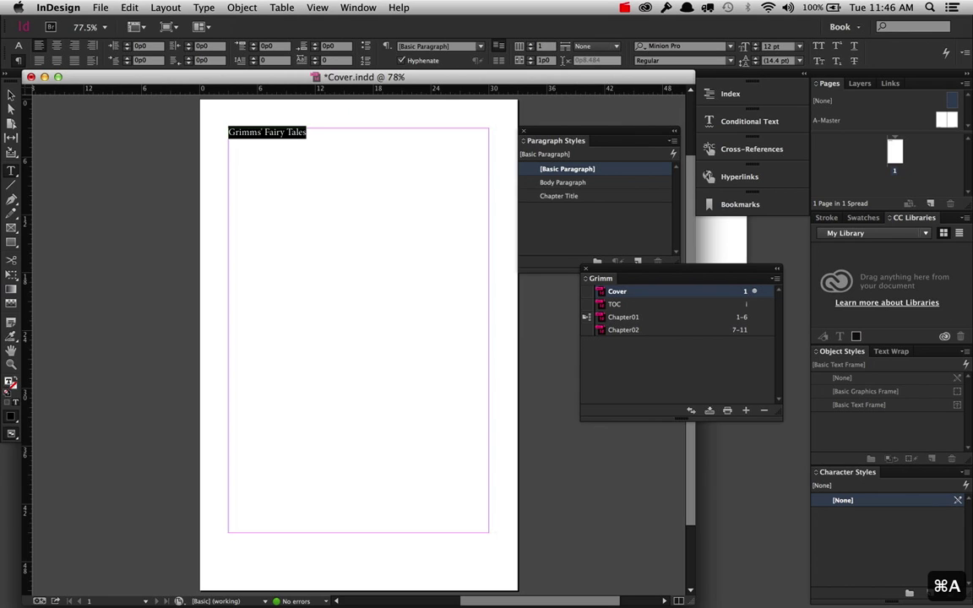
left_click(57, 45)
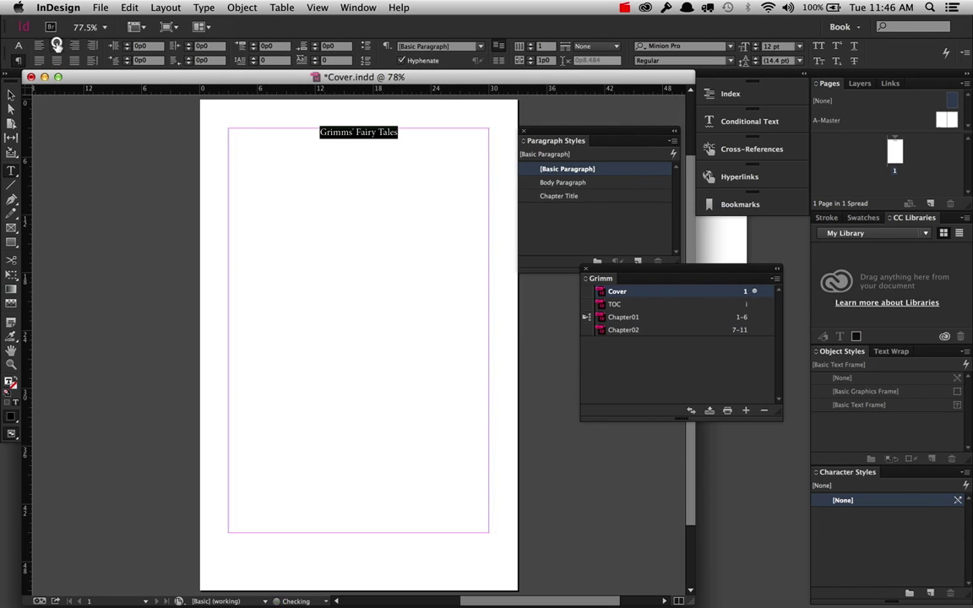
key("super+b")
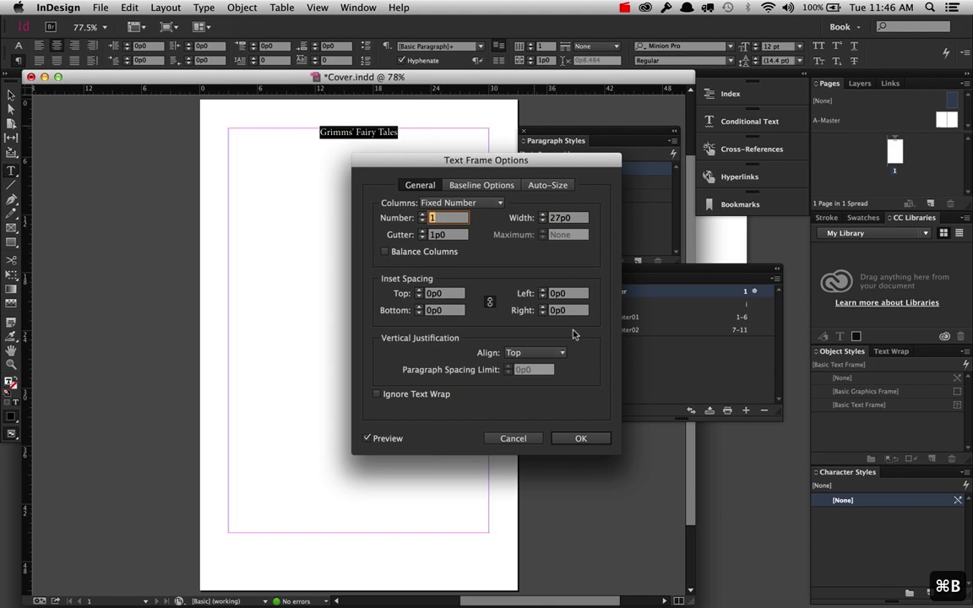
left_click(536, 353)
left_click(526, 368)
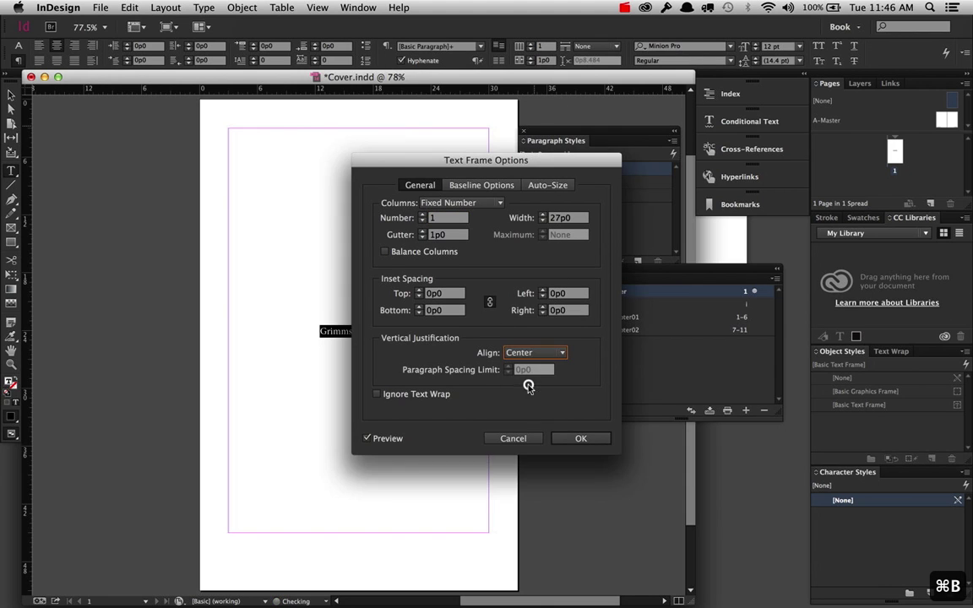
left_click(580, 439)
Step: Set the cover title's font to Adobe Caslon Pro Bold Italic
left_click(17, 45)
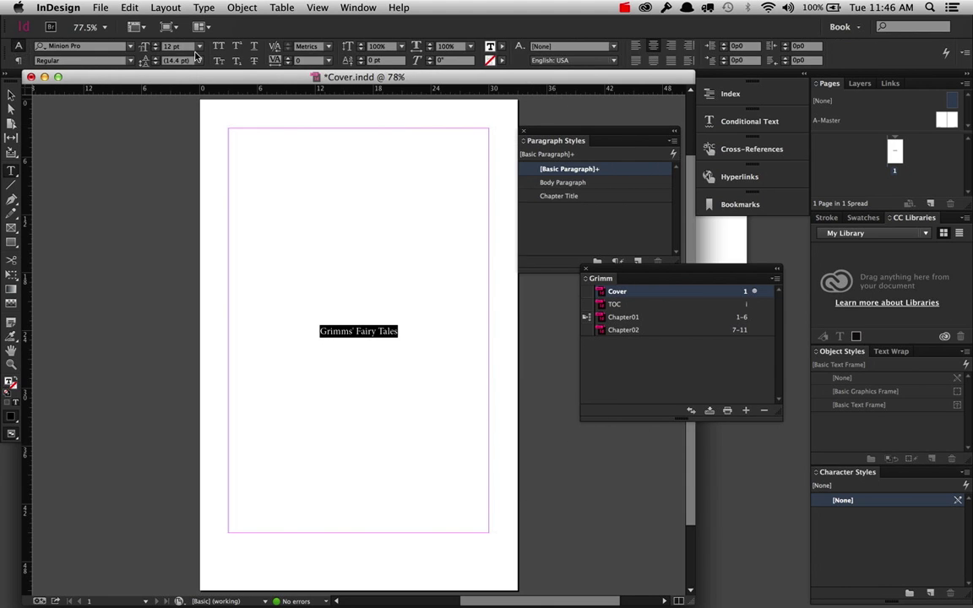
left_click(108, 45)
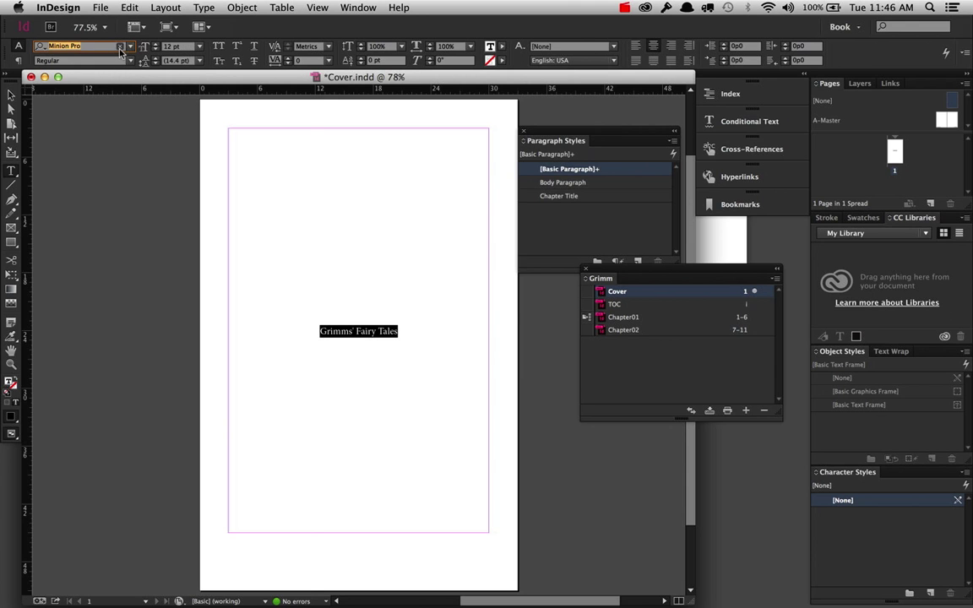
type("Adobe")
key("Down")
key("Down")
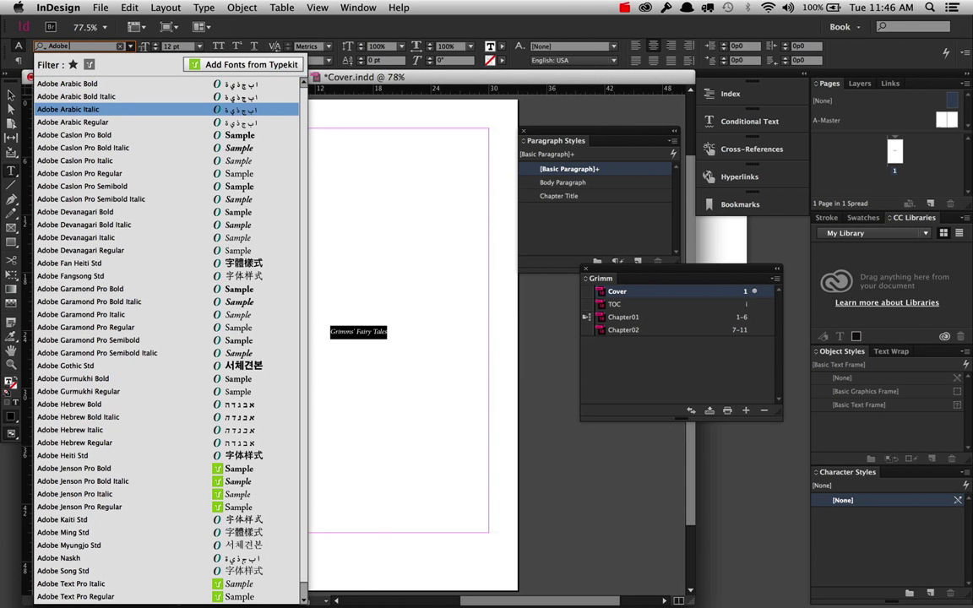
key("Up")
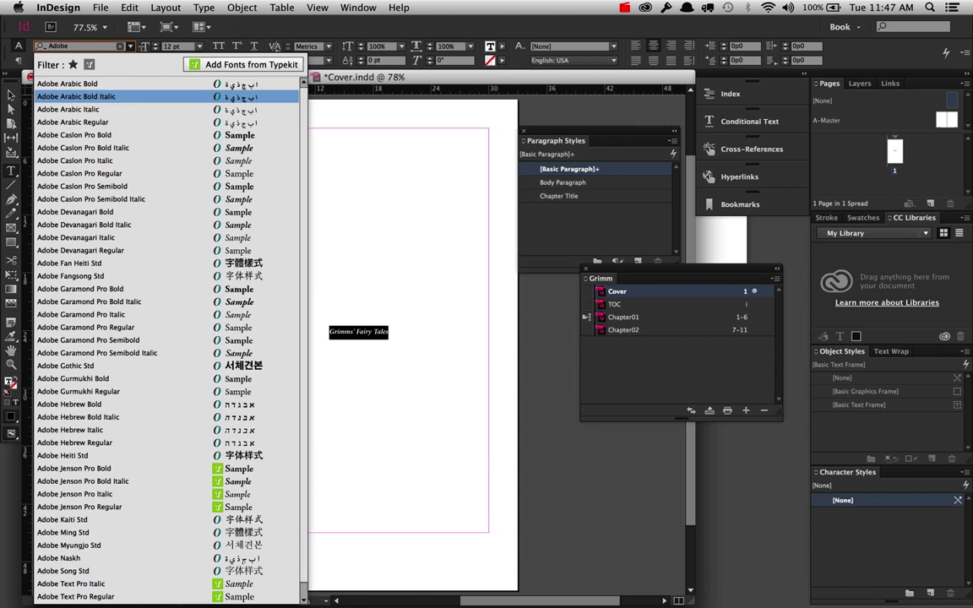
type("cas")
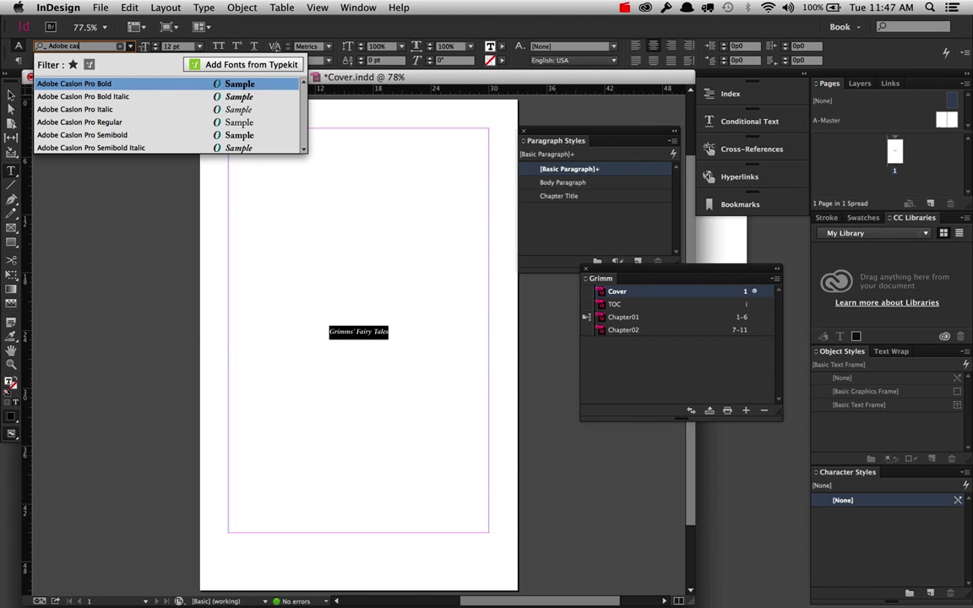
left_click(118, 96)
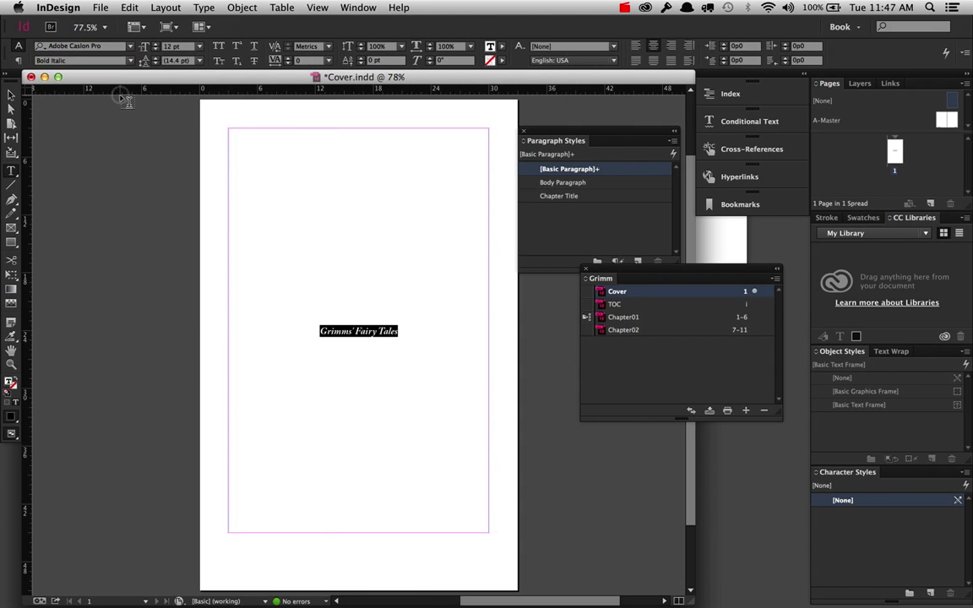
Step: Set the cover title's size to 24 pt, then save and close the Cover document
left_click(200, 47)
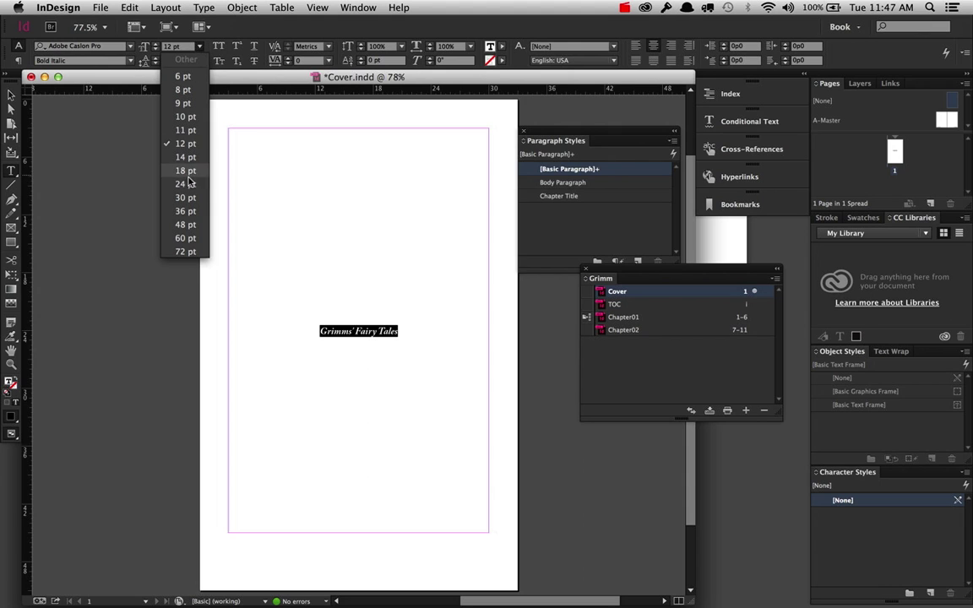
left_click(188, 184)
left_click(11, 94)
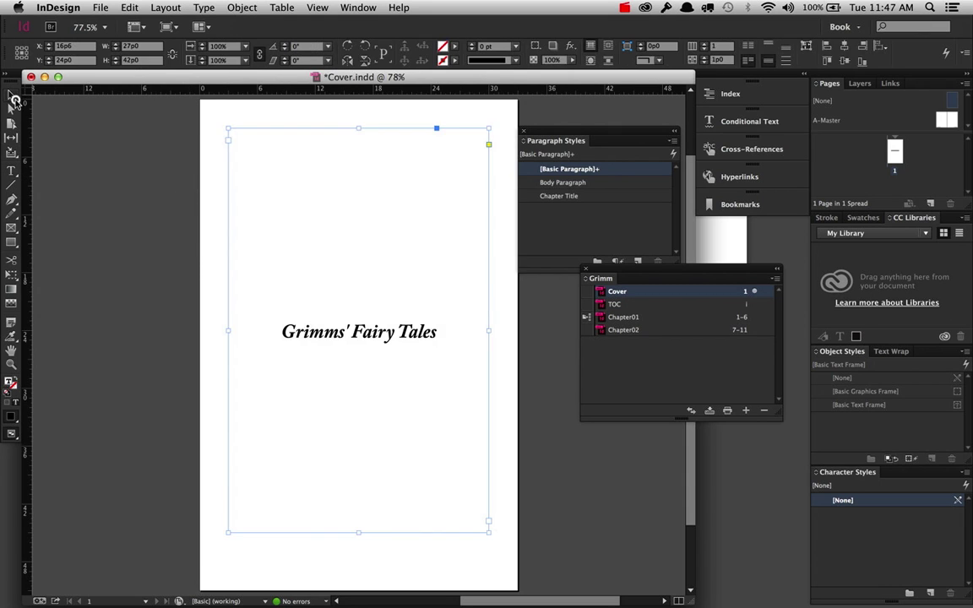
left_click(98, 206)
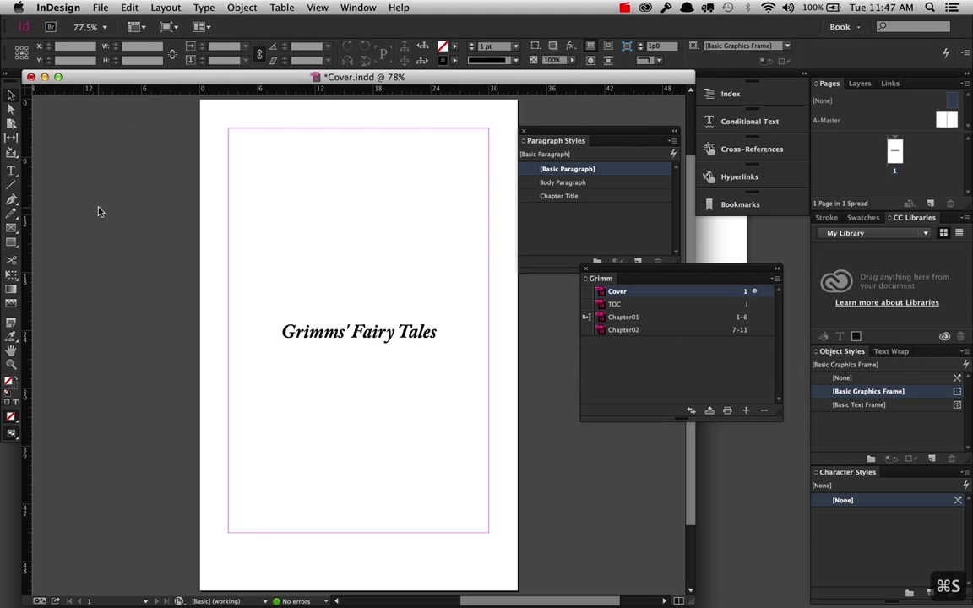
key("super+s")
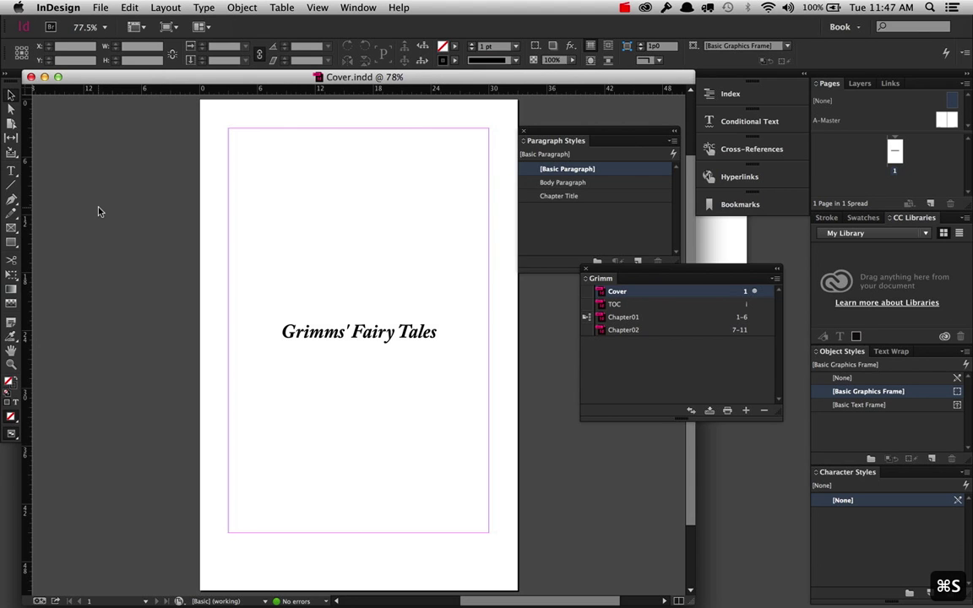
key("super+w")
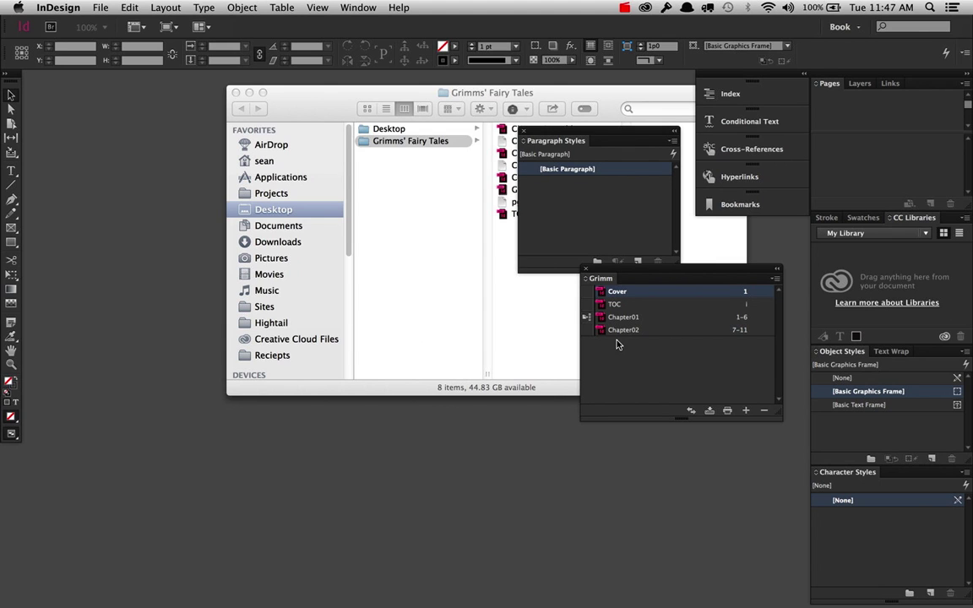
Step: Open the TOC document and draw a text frame spanning the margin width over the upper third of the page
double_click(605, 305)
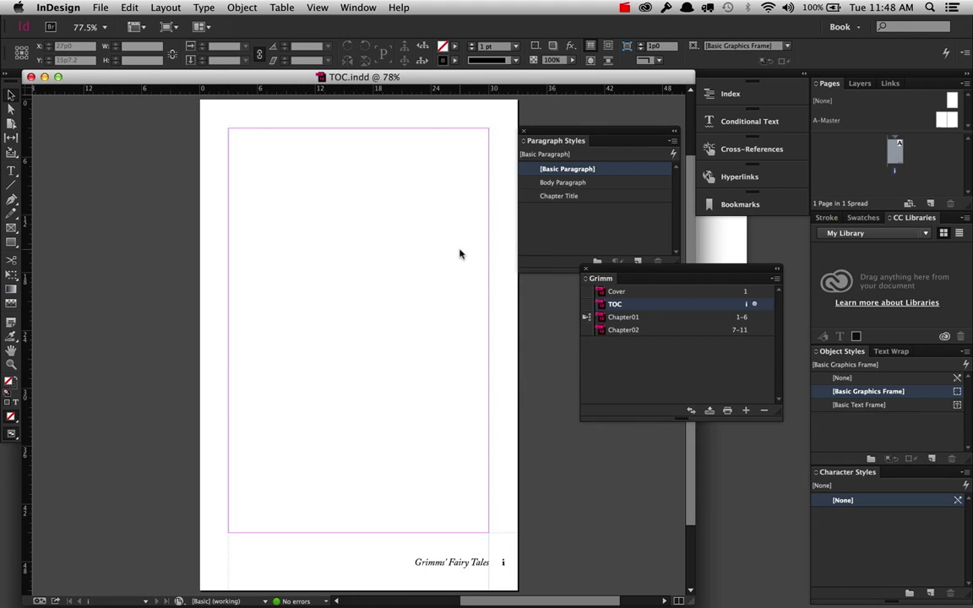
left_click(11, 170)
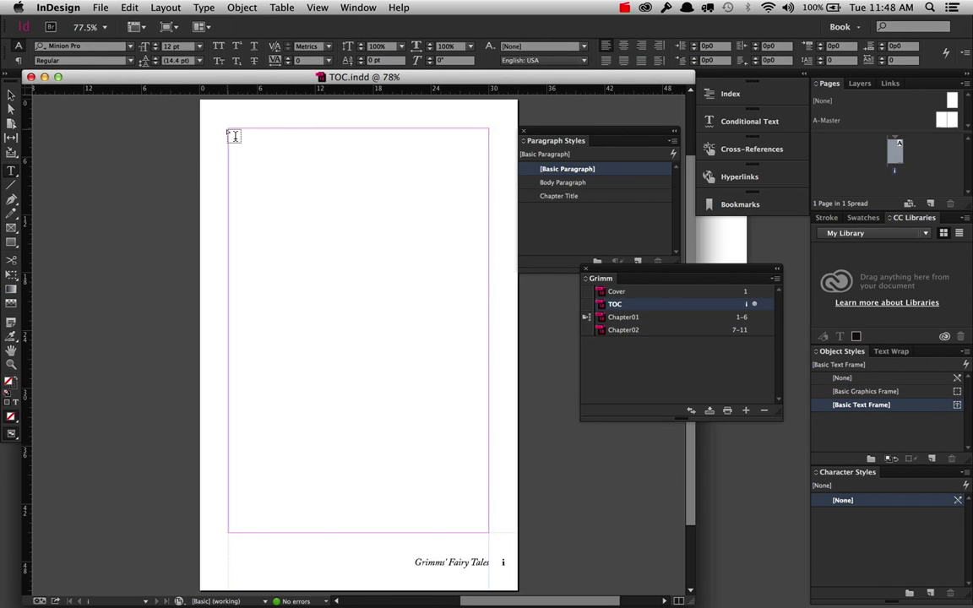
left_click_drag(230, 132, 489, 264)
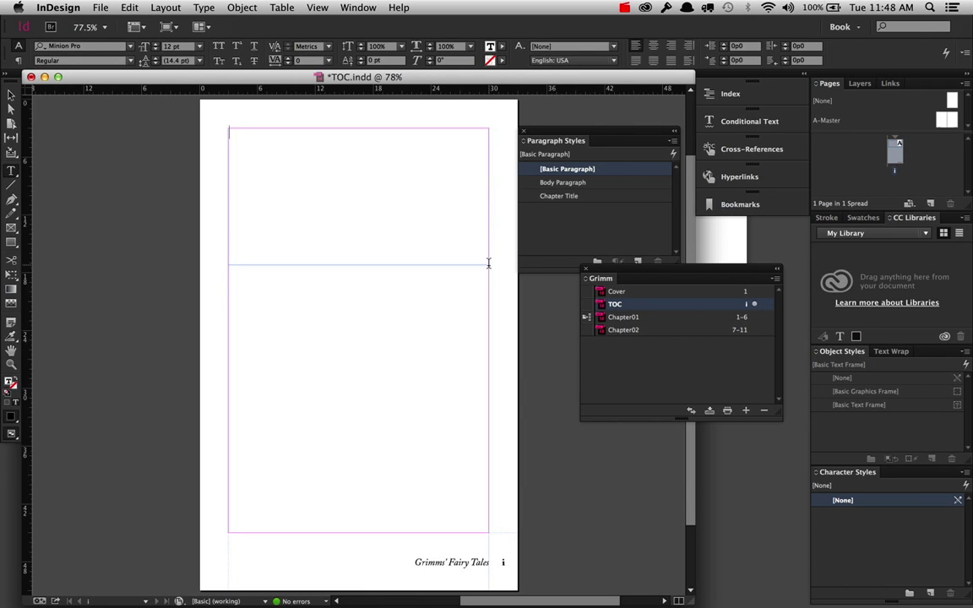
Step: Enter the sample line "Table of Contents Title", followed by a second line "This is an entry", a tab and "24"
type("Table of ")
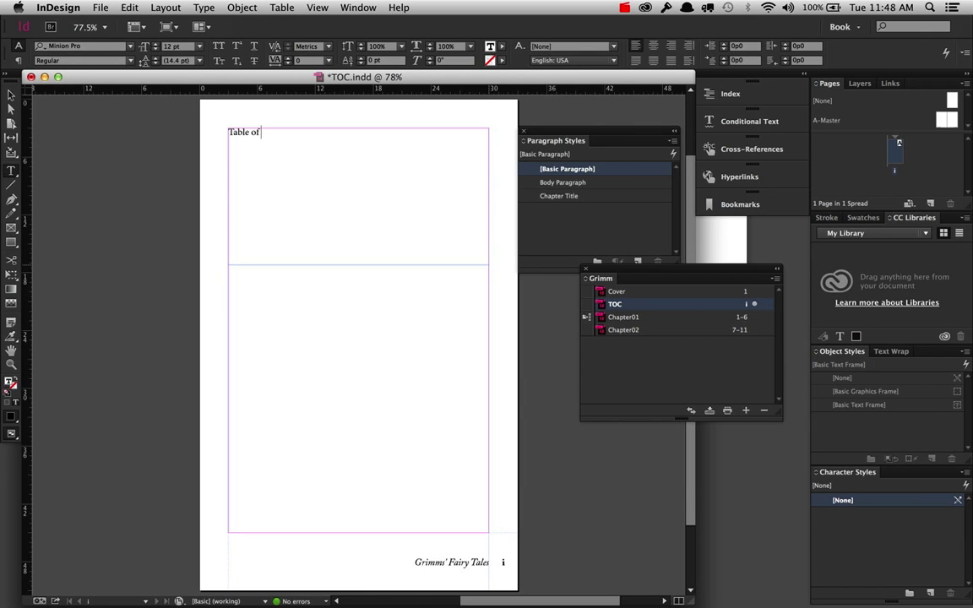
type("Contents Title")
key("Return")
type("This is an ")
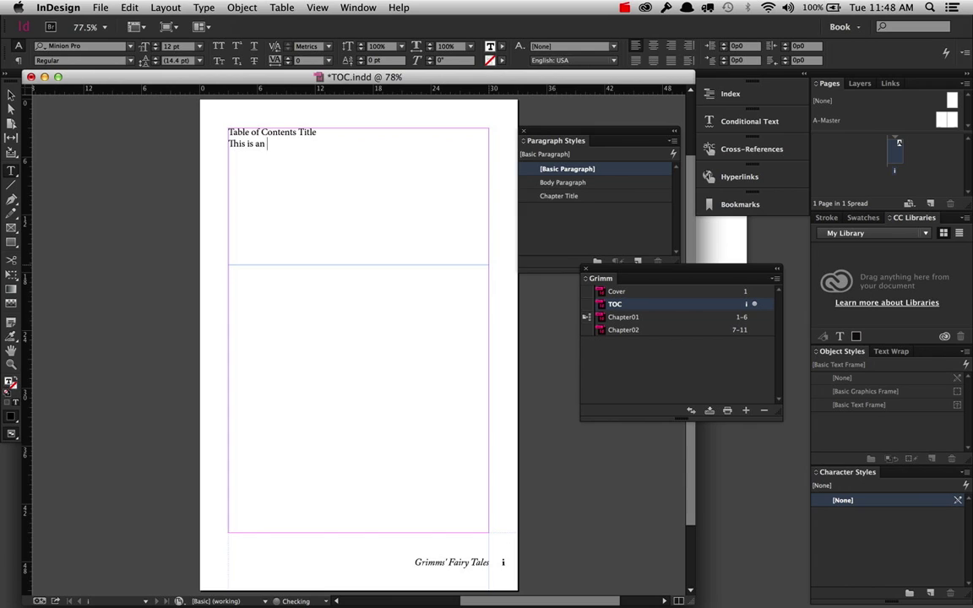
type("entry")
key("Tab")
type("24")
Step: Format the "Table of Contents Title" line in Adobe Caslon Pro Bold at 18 pt
triple_click(285, 133)
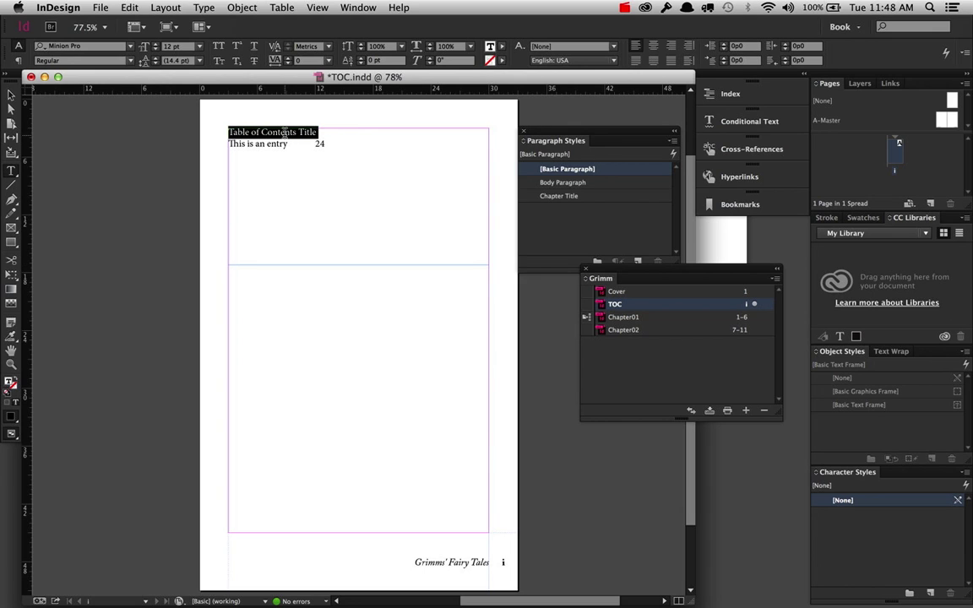
left_click(107, 48)
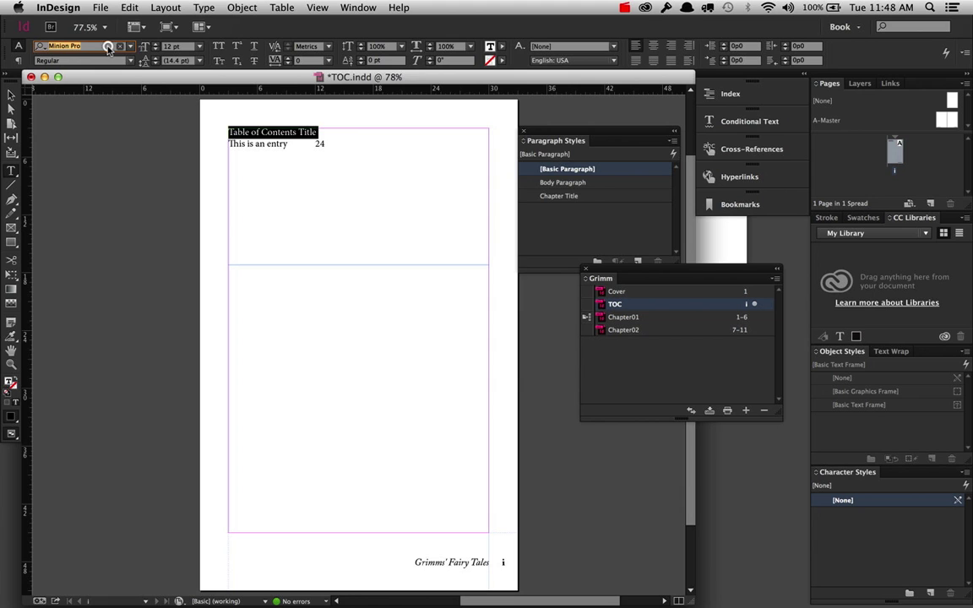
type("Adobe")
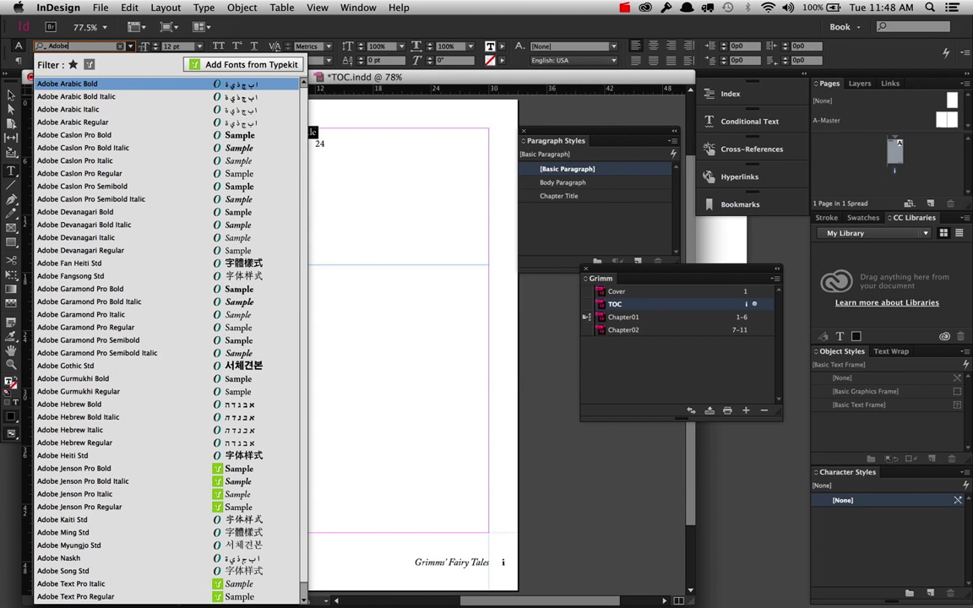
type(" caslon")
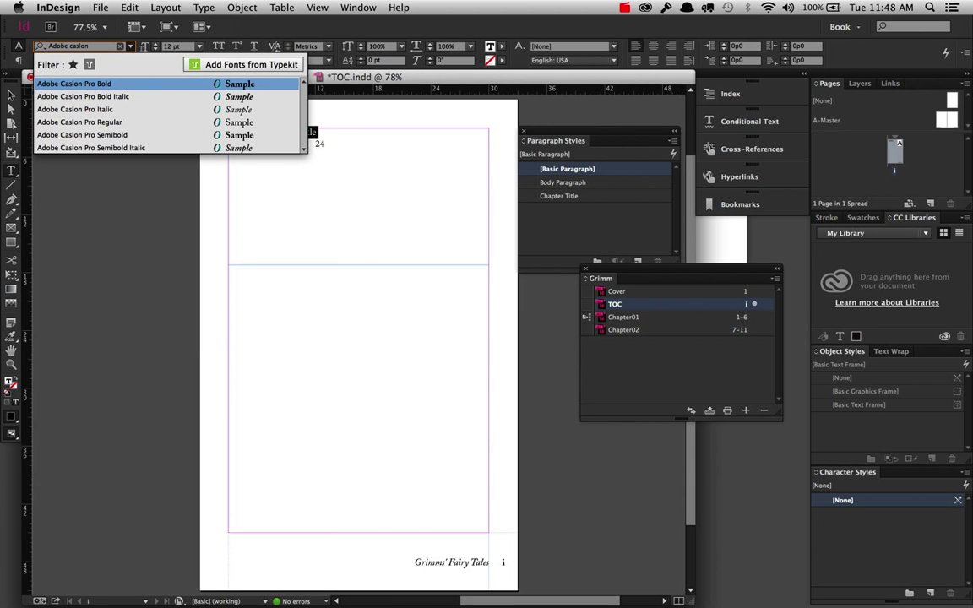
key("Return")
key("Tab")
type("1")
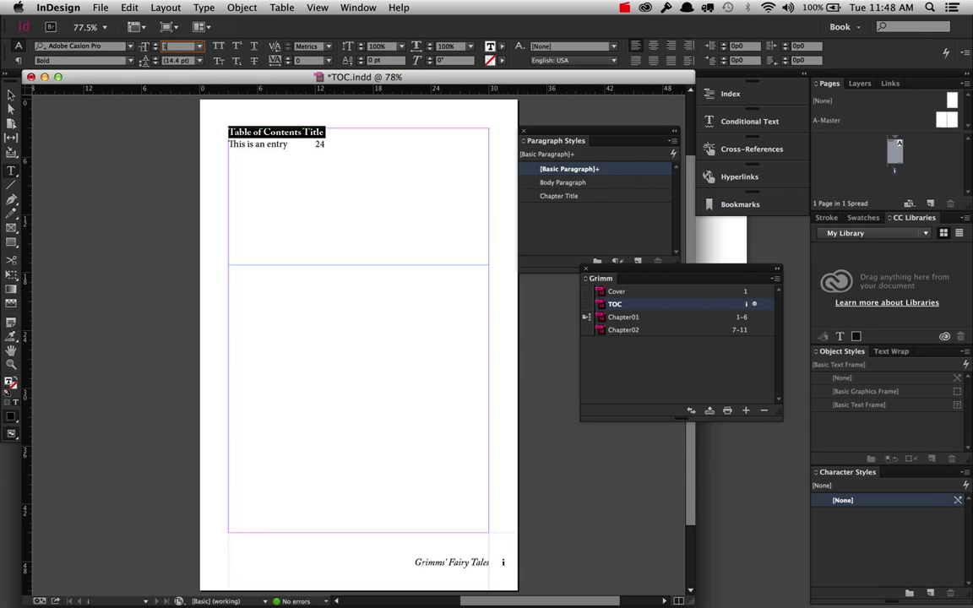
type("8")
key("Tab")
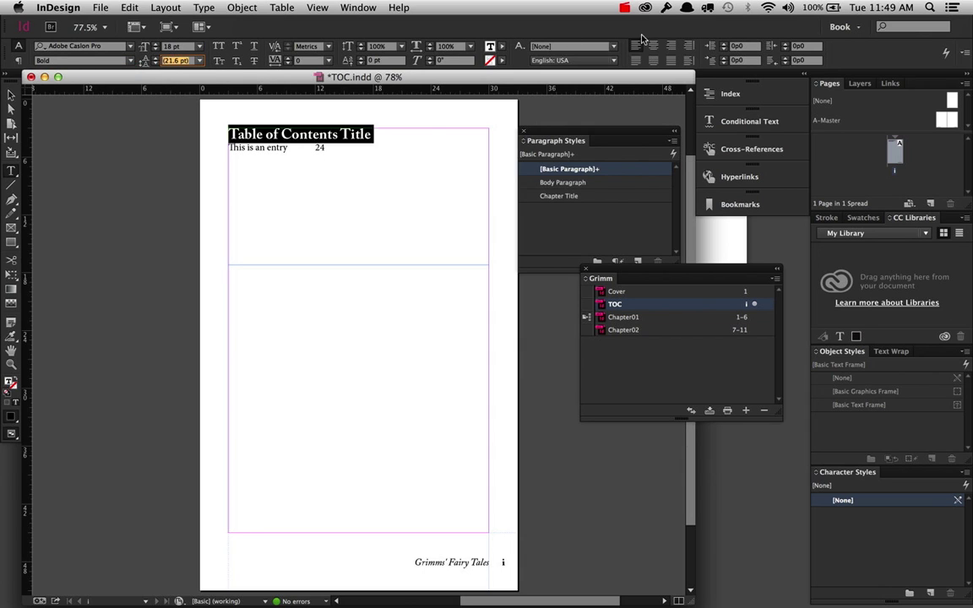
Step: Center the table of contents title and set its space after to 14 pt
left_click(653, 46)
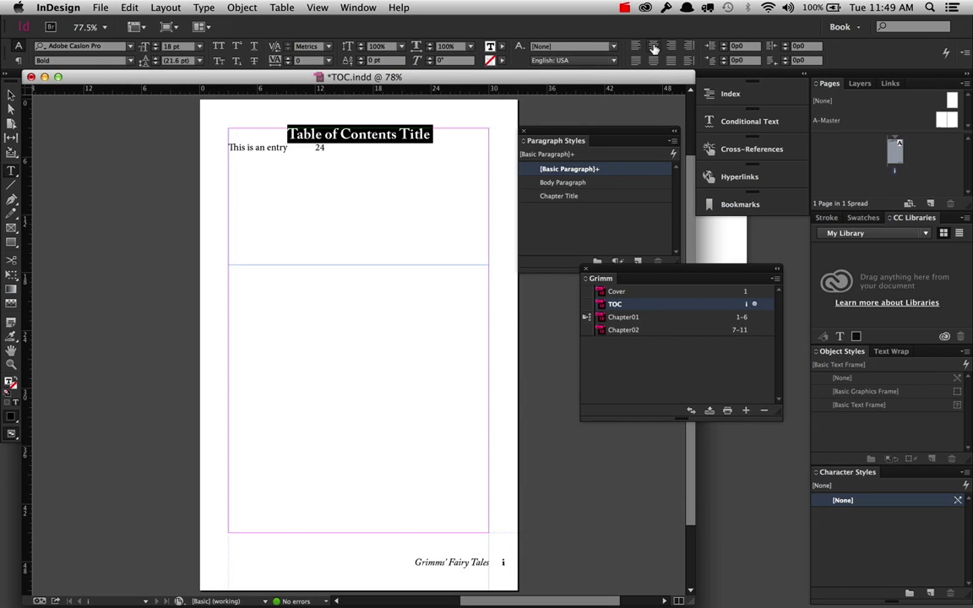
left_click(18, 60)
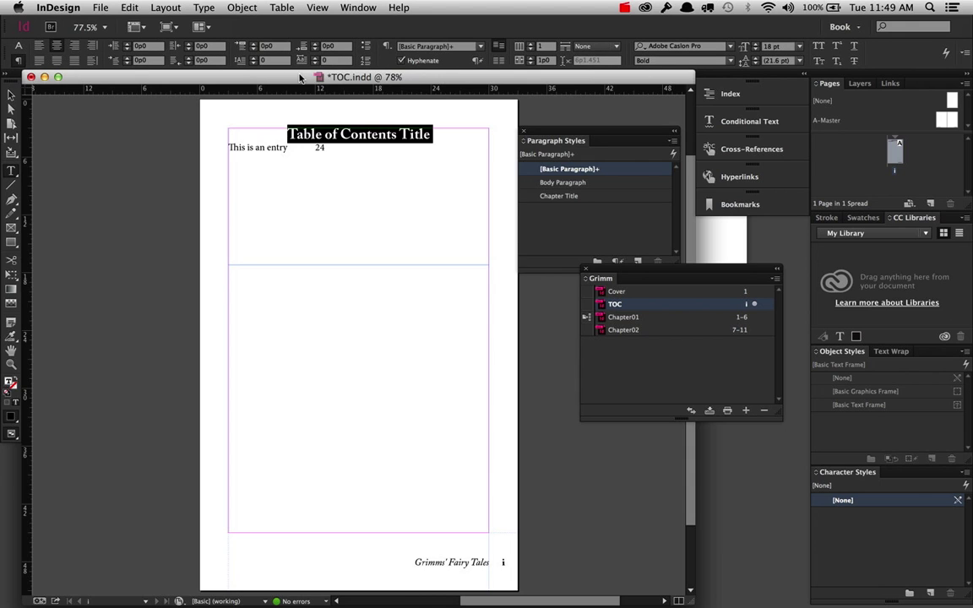
left_click(304, 46)
type("14pt")
key("Tab")
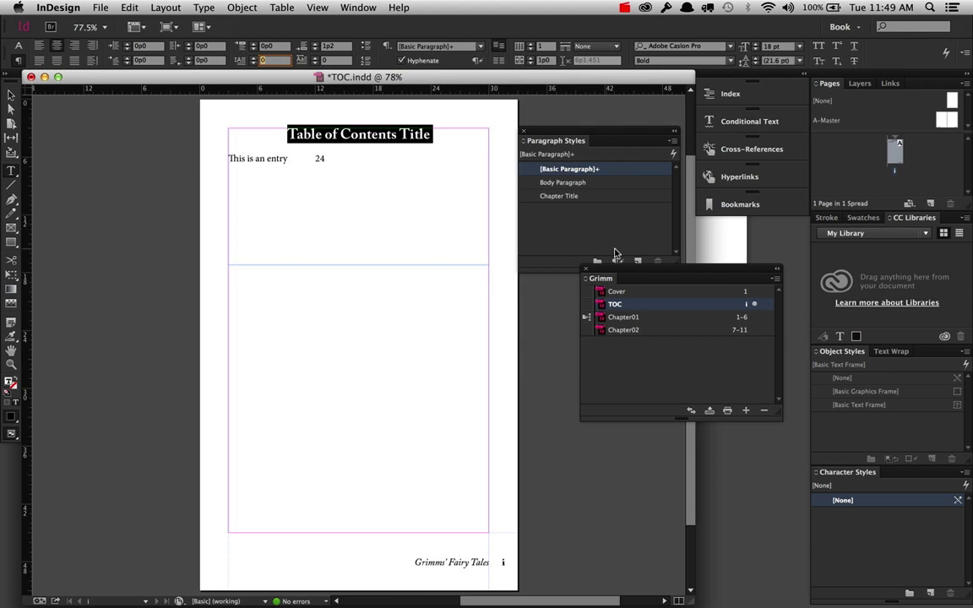
Step: Create a paragraph style from the formatted title line and name it "ToC Title"
left_click_drag(649, 272, 649, 298)
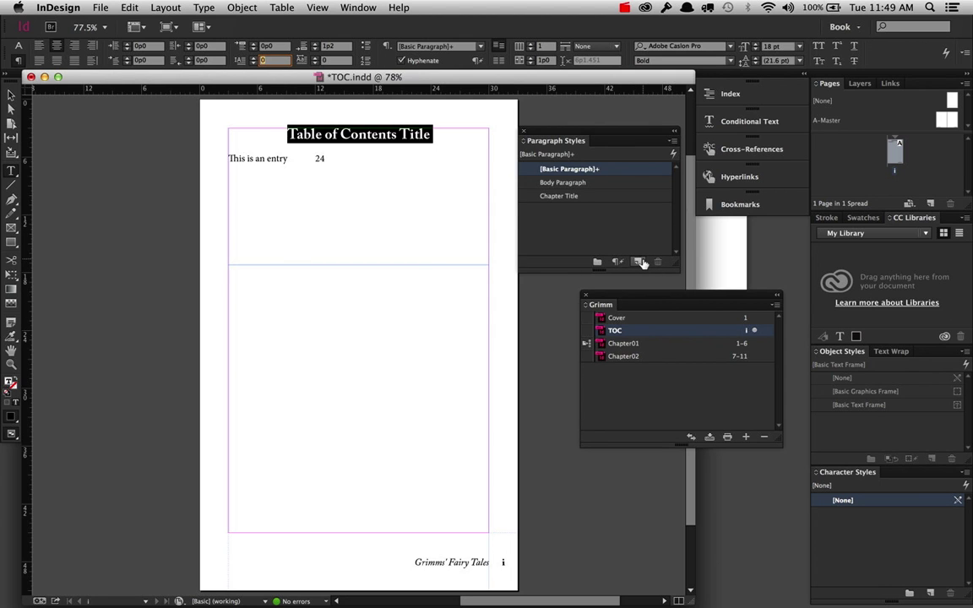
left_click(638, 262)
double_click(572, 184)
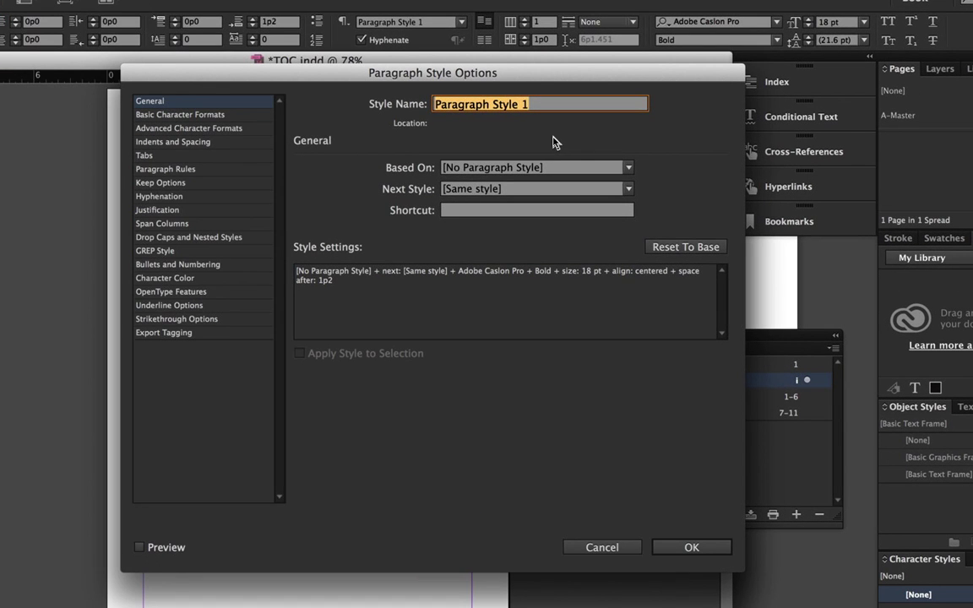
type("TOC")
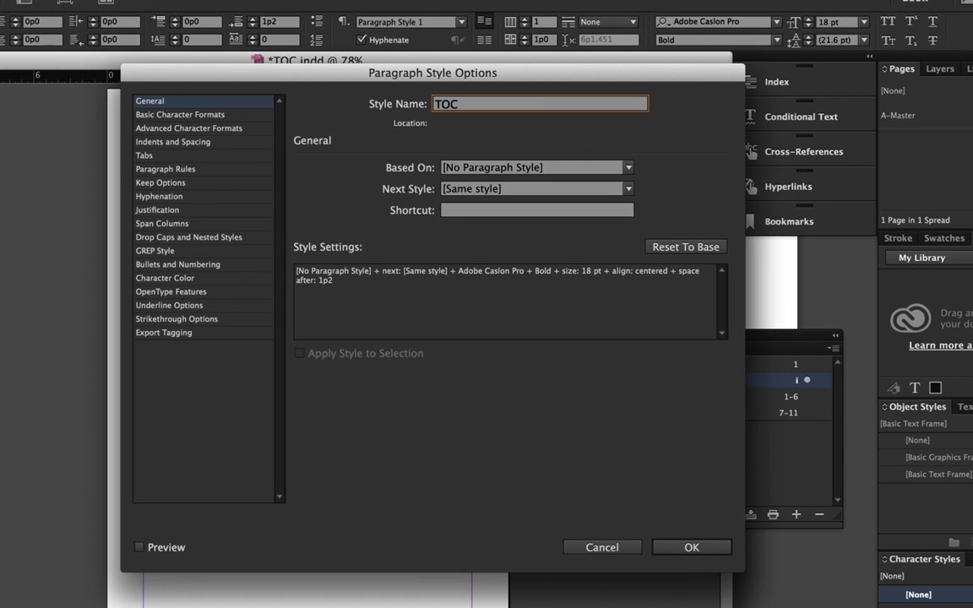
key("BackSpace")
key("BackSpace")
key("BackSpace")
type("ToC")
type("Title")
left_click(692, 548)
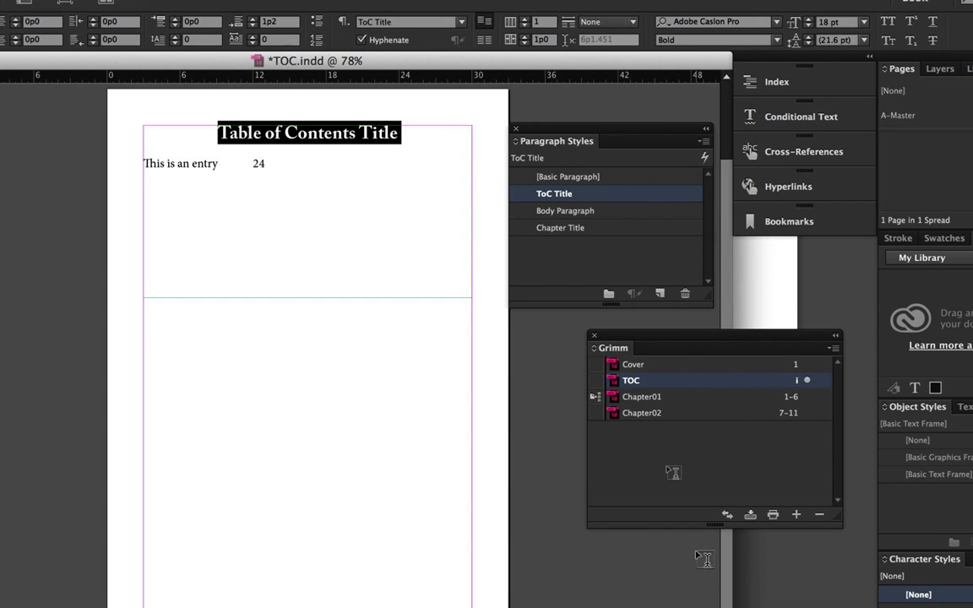
Step: Set the font of the whole sample entry line to Adobe Caslon Pro Regular
double_click(155, 163)
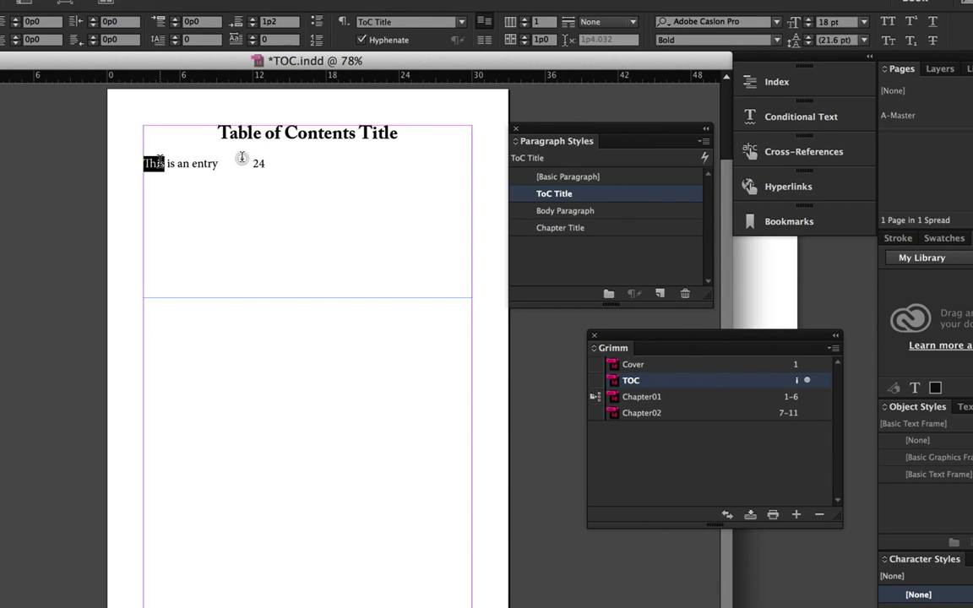
triple_click(241, 158)
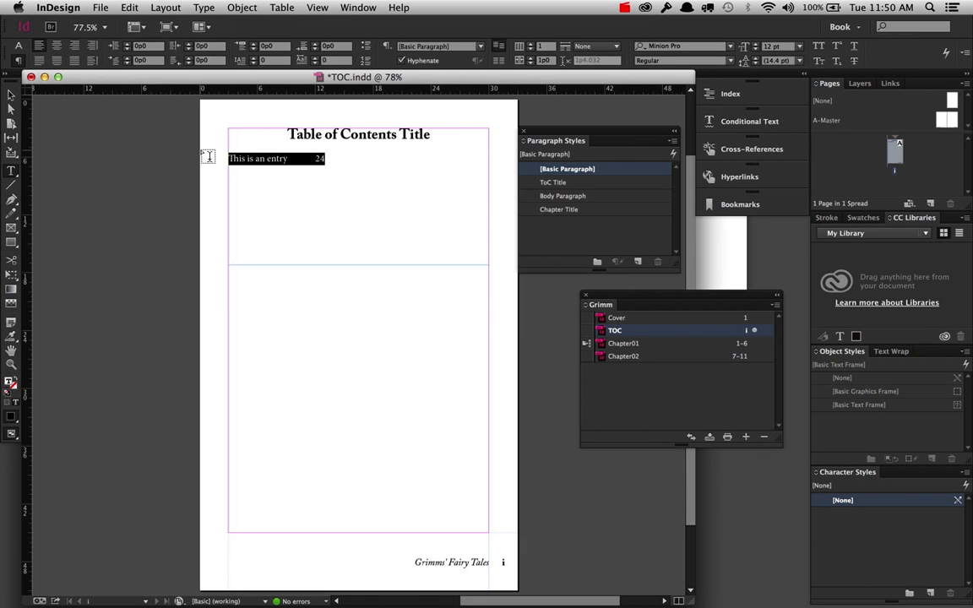
left_click(19, 46)
left_click(92, 46)
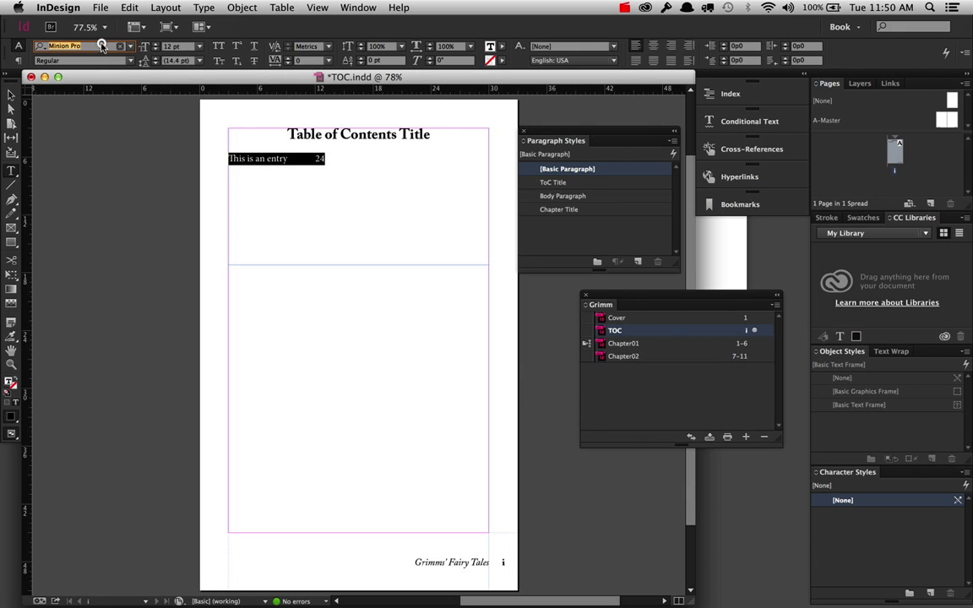
type("Adobe Cas")
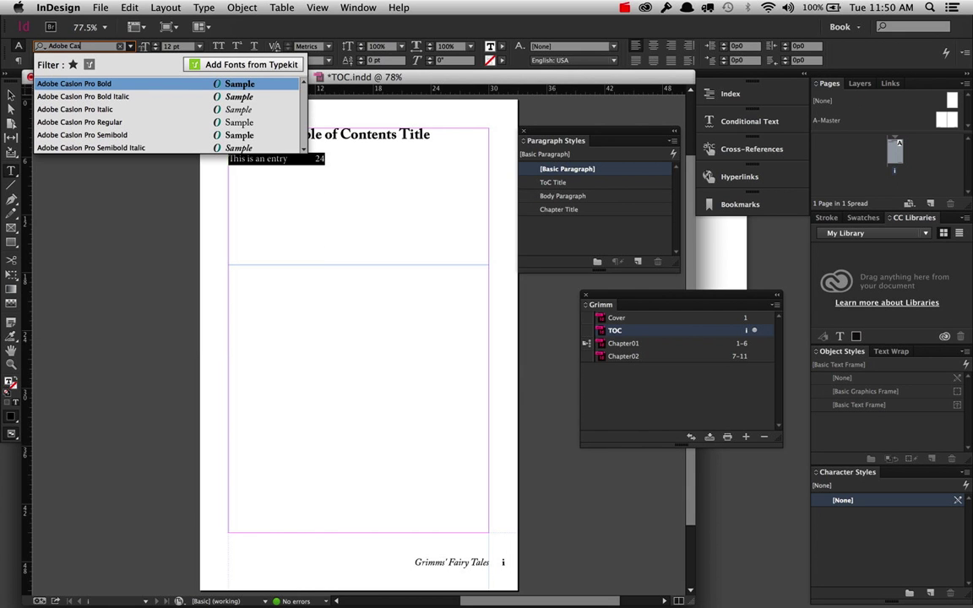
key("Down")
key("Down")
key("Down")
key("Return")
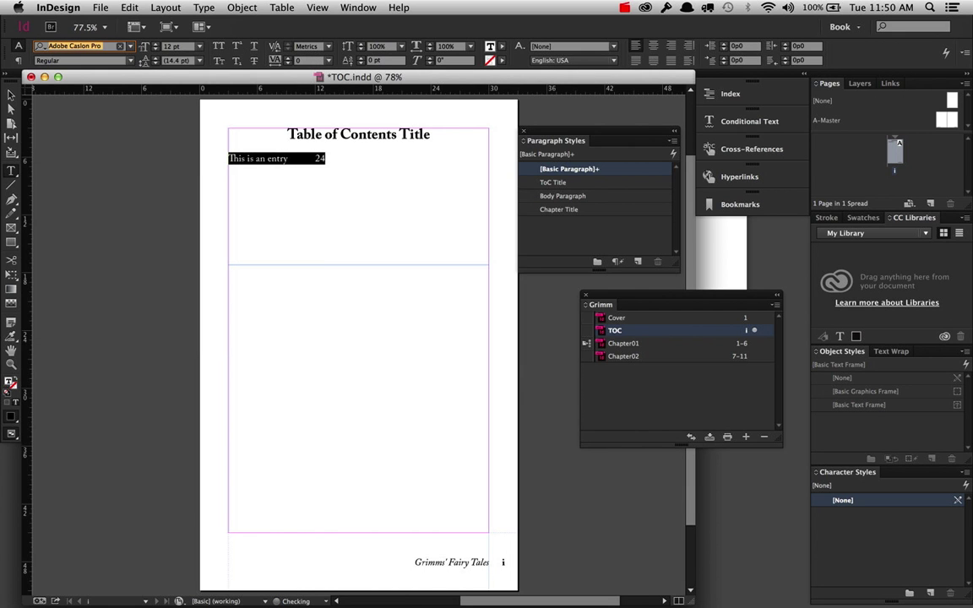
key("Tab")
key("Tab")
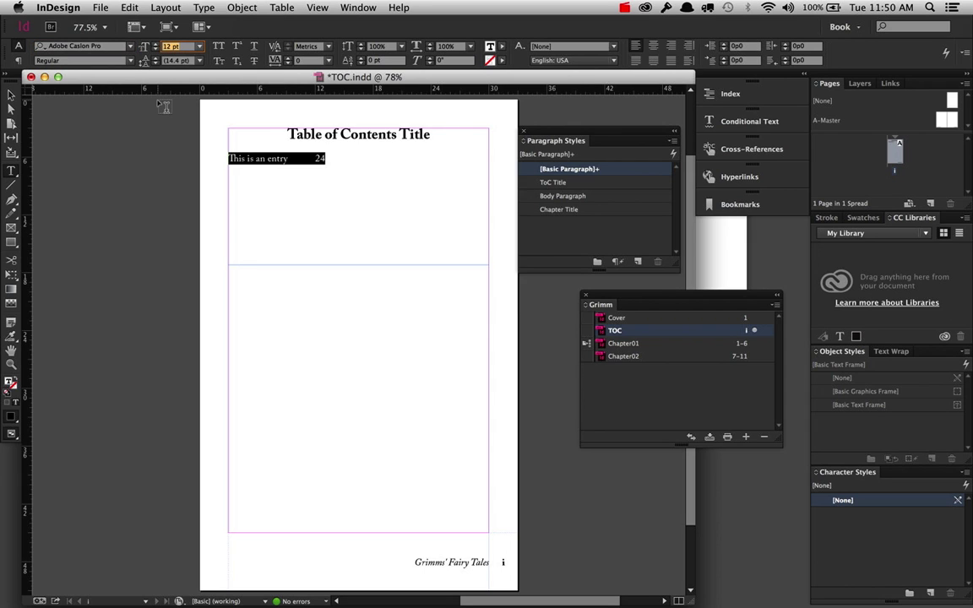
Step: Set the sample entry paragraph's space after to 14 pt
left_click(18, 60)
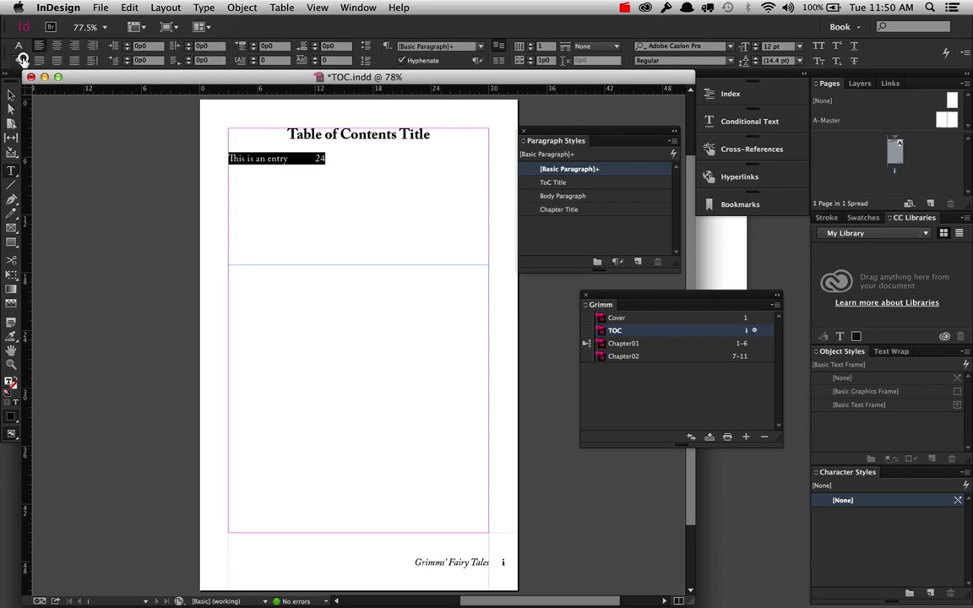
left_click(338, 46)
type("14pt")
key("Tab")
Step: Set the sample entry's page number to the Semibold Italic font style
double_click(320, 158)
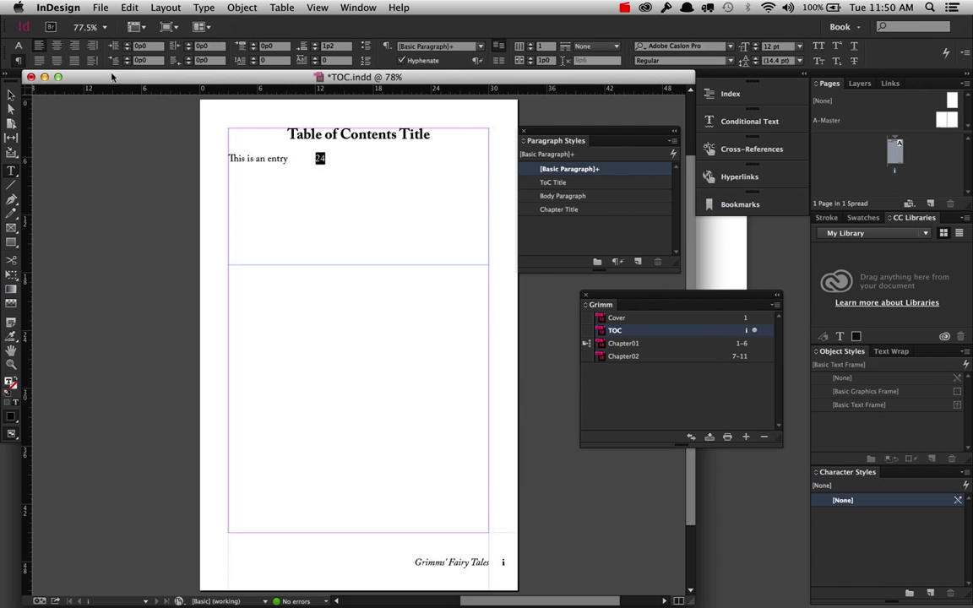
left_click(19, 45)
left_click(131, 61)
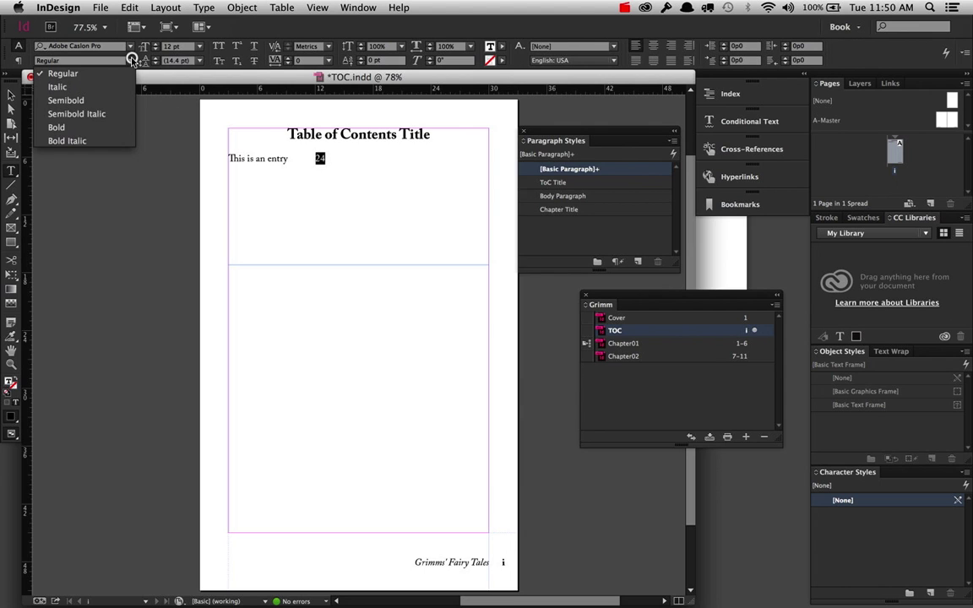
left_click(100, 113)
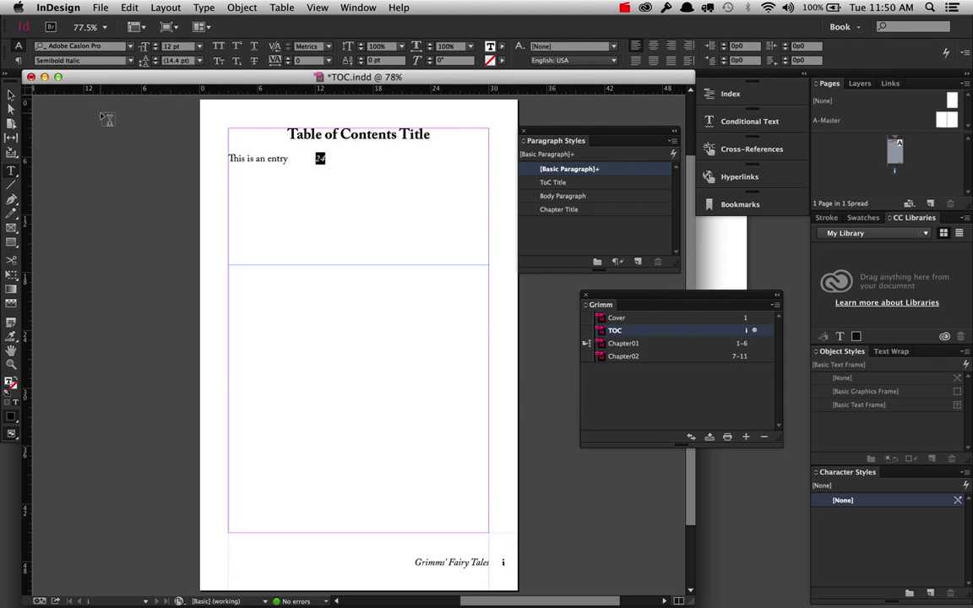
Step: Add a right-justified tab stop at 17p0 with a period-and-space leader to the sample entry line
left_click(245, 158)
triple_click(258, 158)
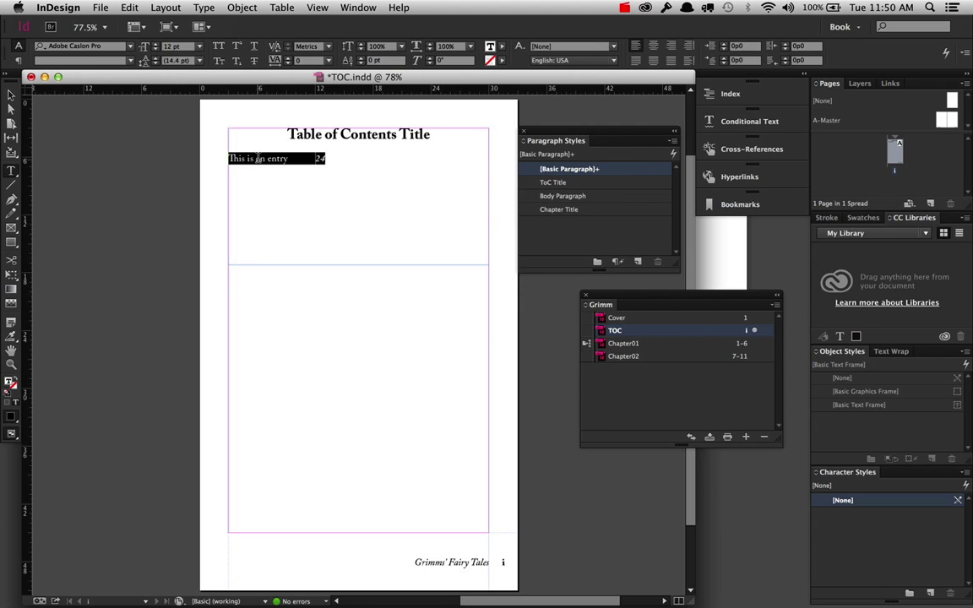
key("super+shift+t")
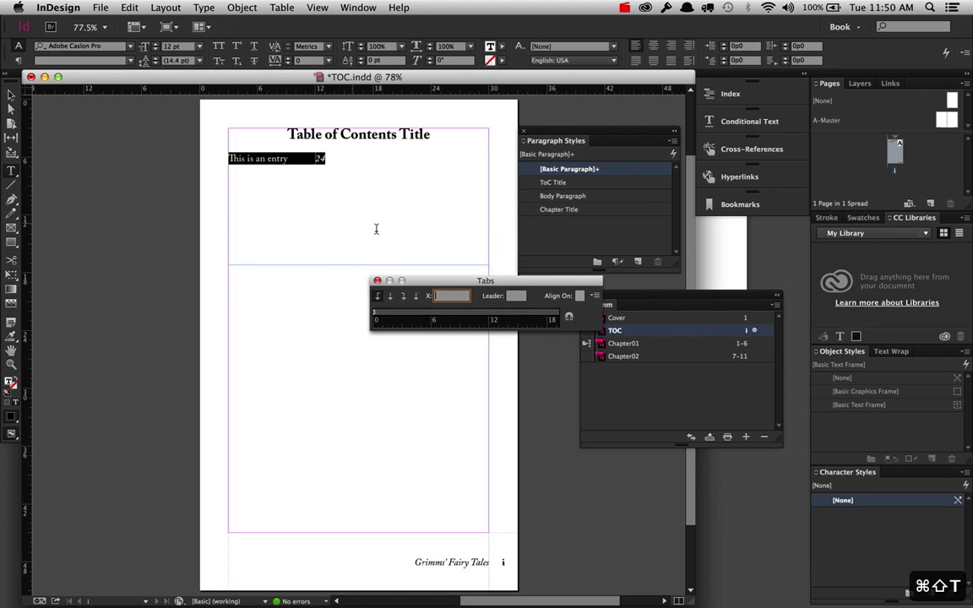
left_click(403, 296)
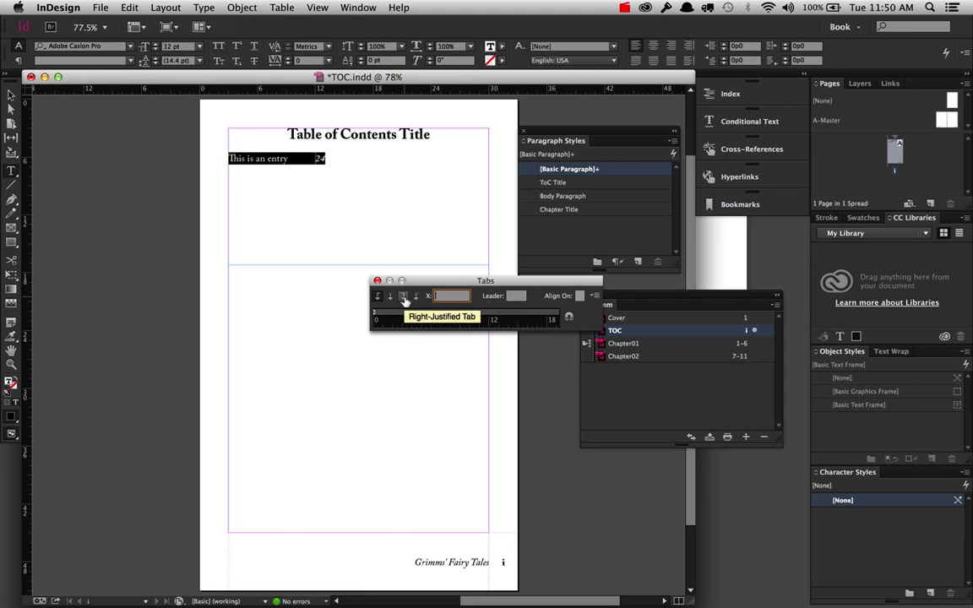
left_click_drag(482, 315, 537, 315)
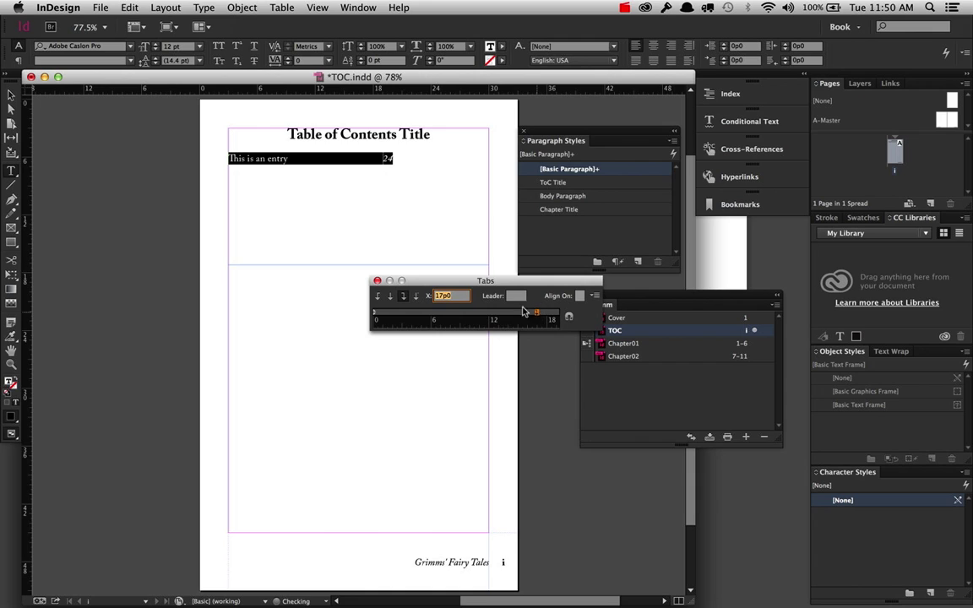
left_click(517, 297)
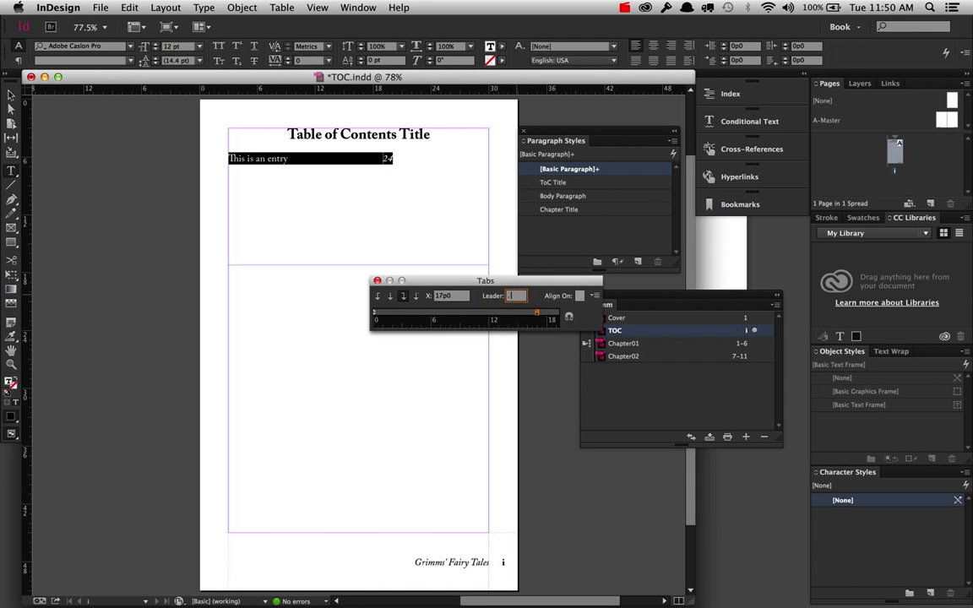
type(".")
key("Tab")
left_click(377, 282)
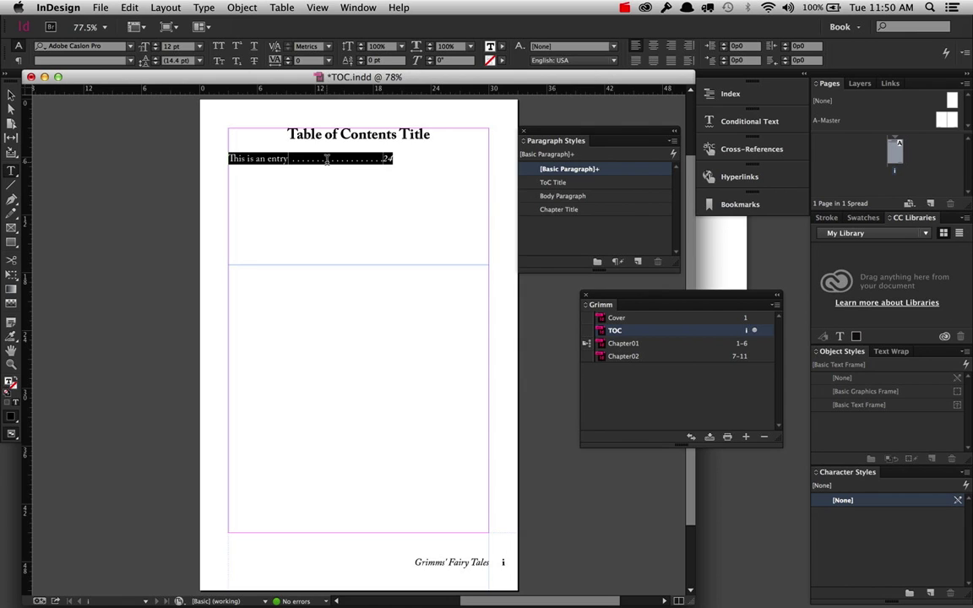
Step: Create a paragraph style named "ToC Entry" from the formatting of the sample entry line
left_click(638, 262)
double_click(591, 183)
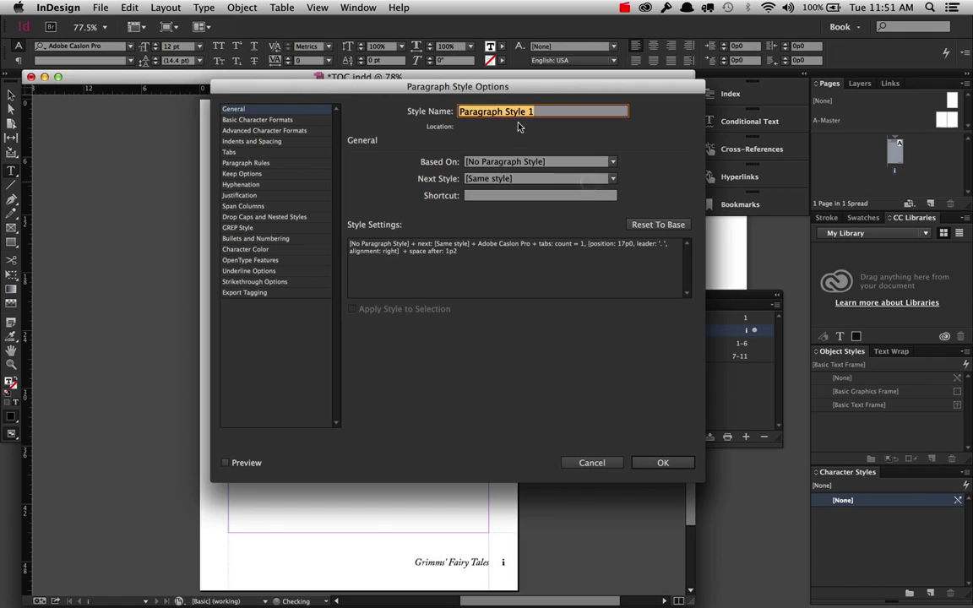
type("ToC")
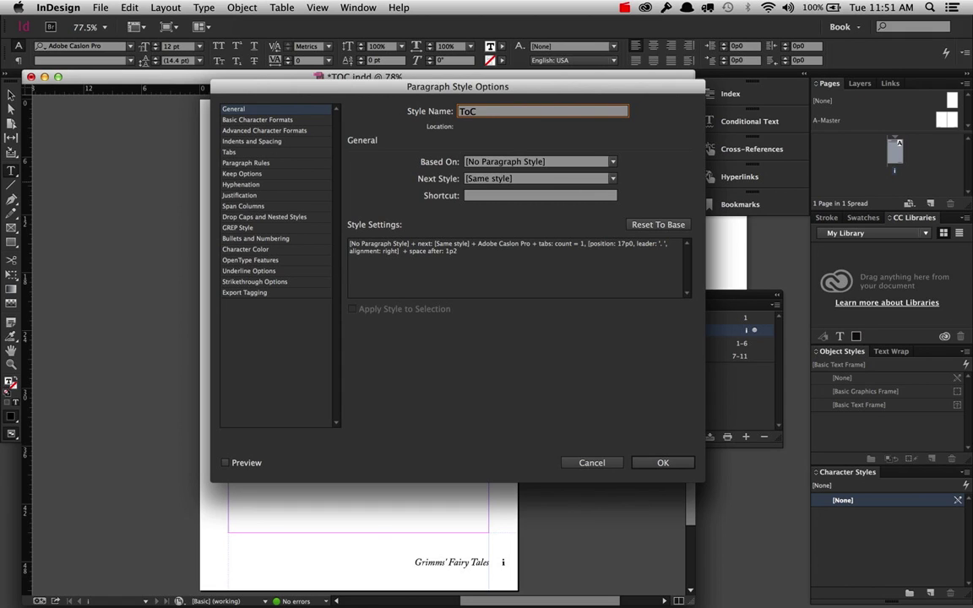
type(" Entry")
key("Return")
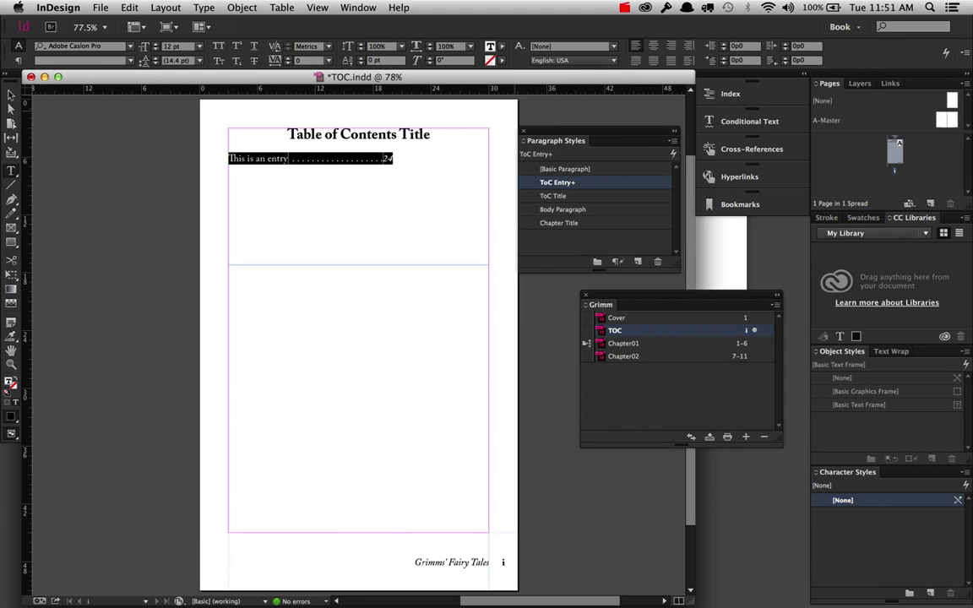
Step: Create a character style named "ToC Page Number" from the sample entry's page number
double_click(387, 158)
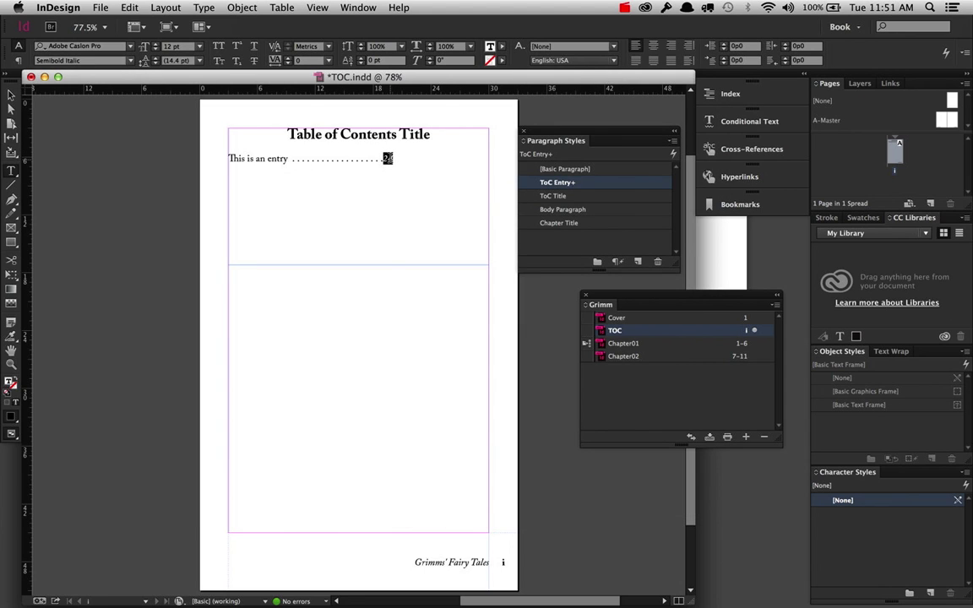
left_click_drag(834, 473, 553, 138)
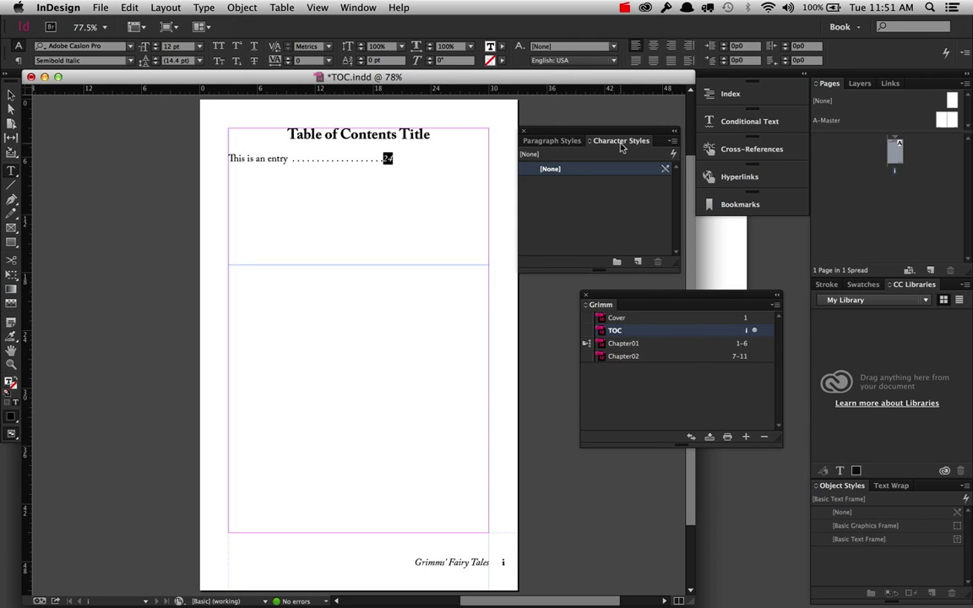
left_click(639, 263)
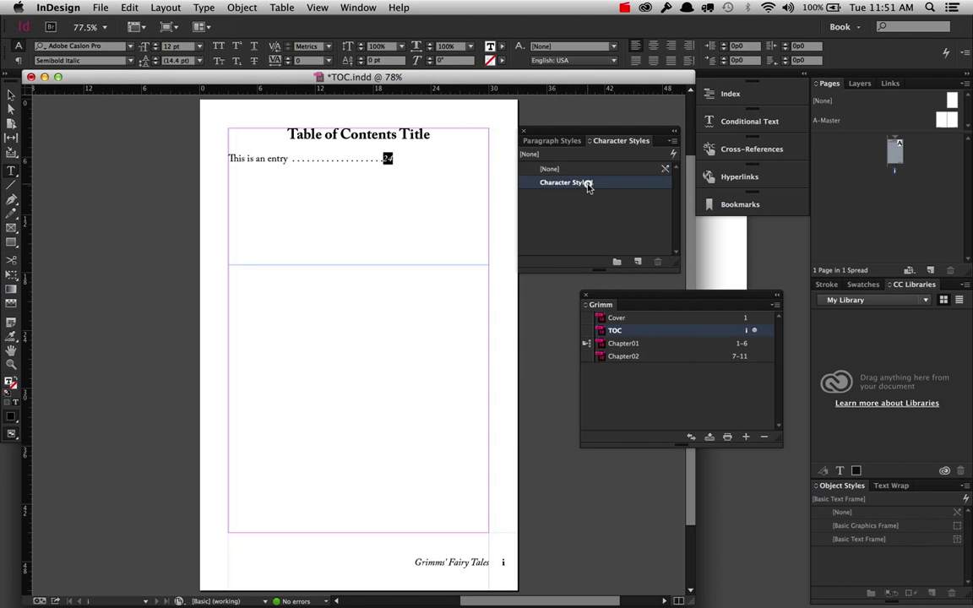
double_click(587, 186)
type("To")
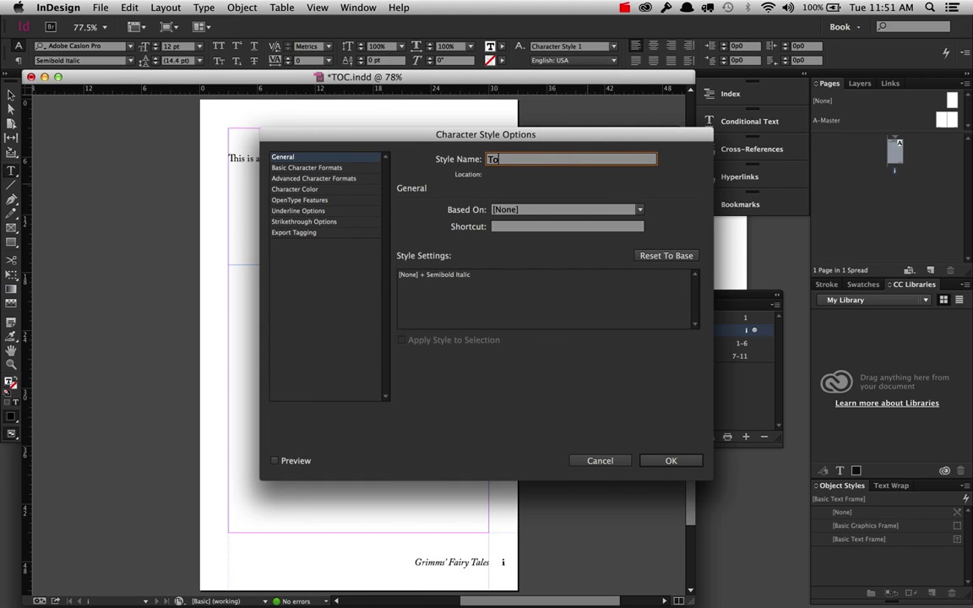
type("C Page Number")
key("Return")
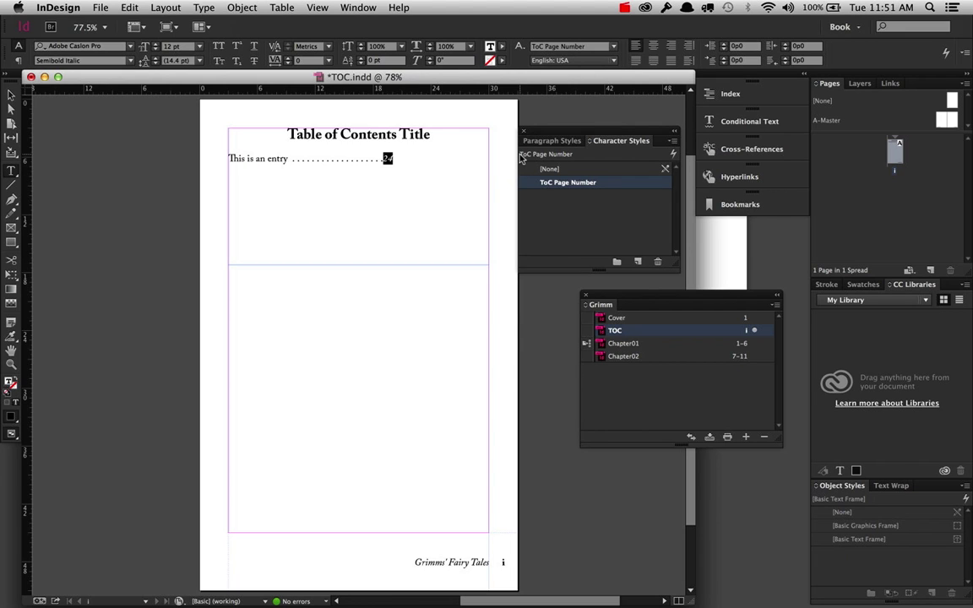
Step: Delete the sample text frame from the page and open the table of contents setup
left_click(11, 94)
key("Delete")
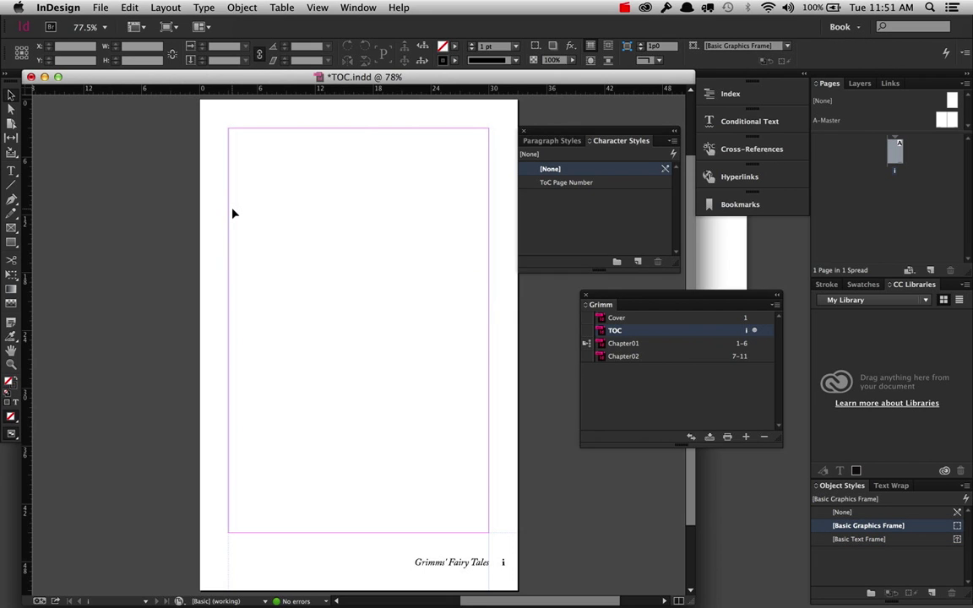
left_click(174, 7)
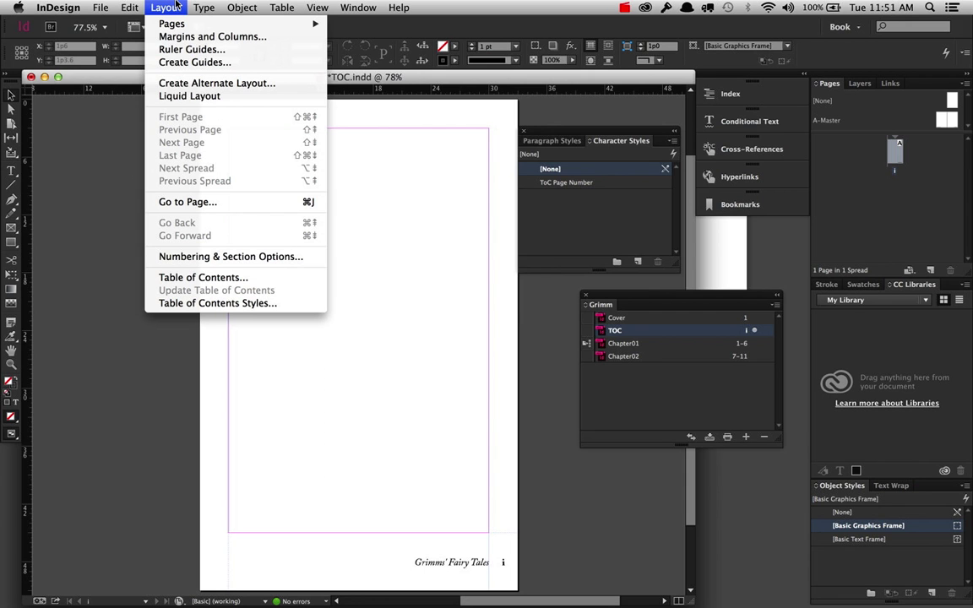
left_click(201, 277)
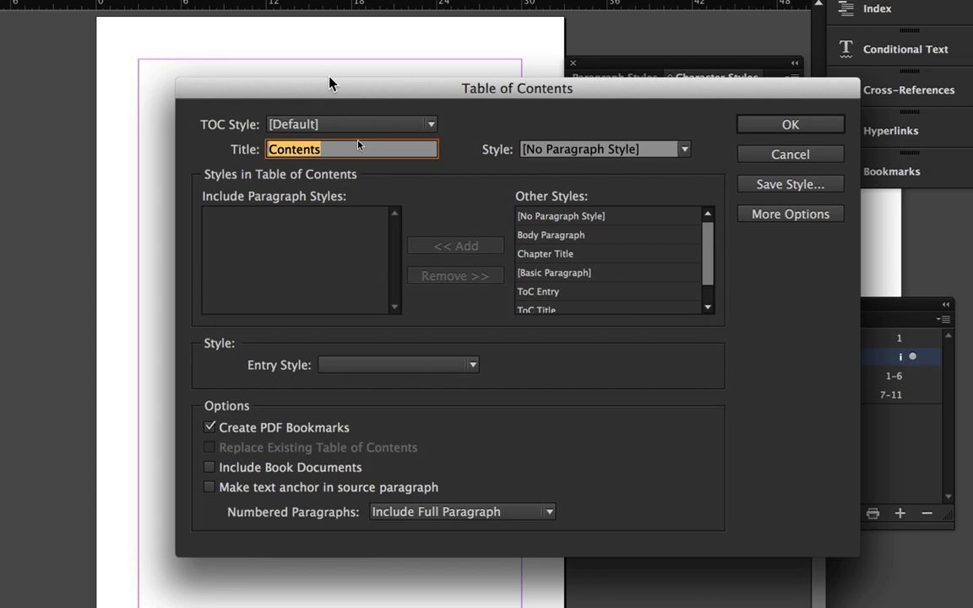
Step: Title the contents list "Table of Contents" and assign the ToC Title paragraph style to the title
type("Table of C")
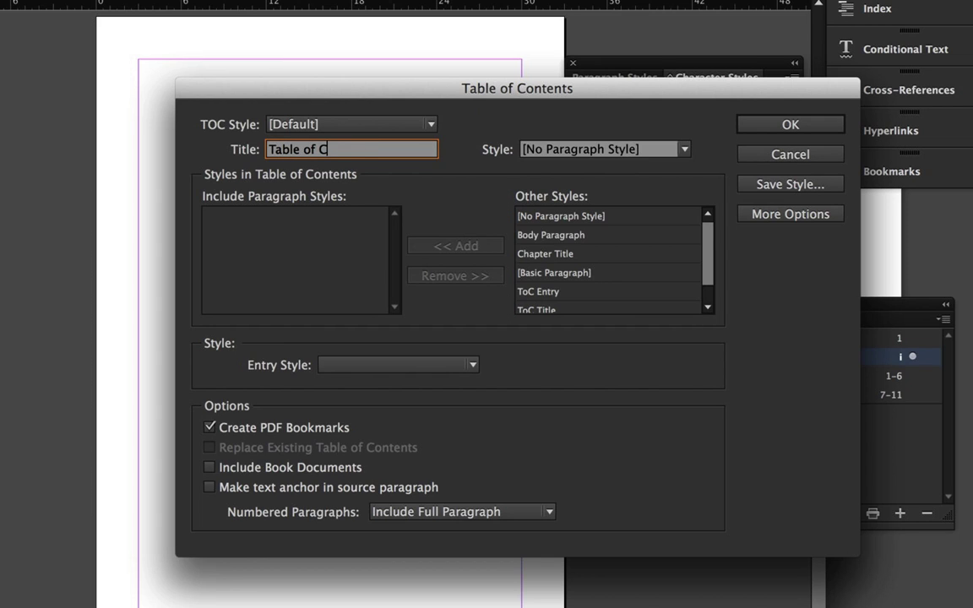
type("ontents")
left_click(684, 149)
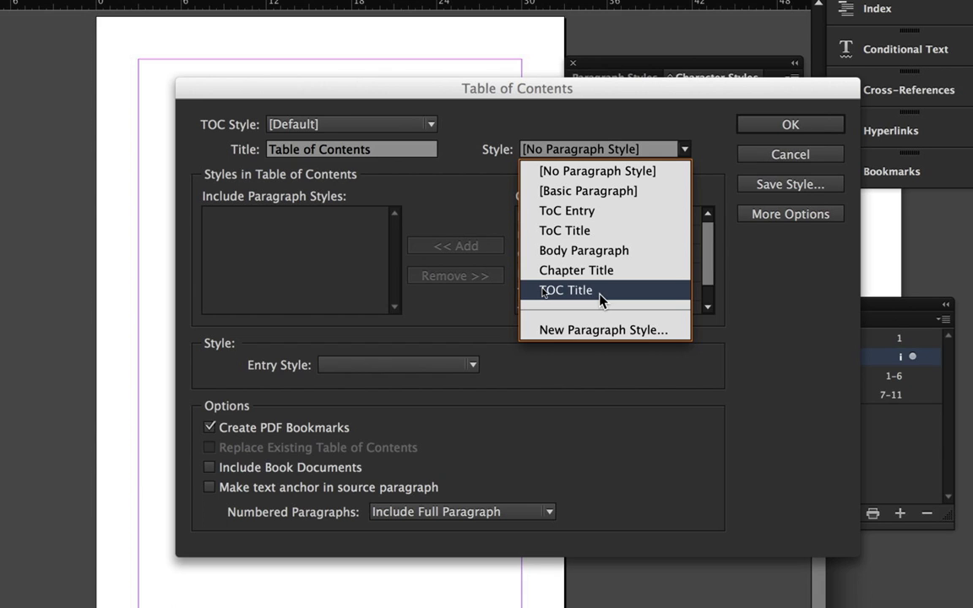
left_click(548, 236)
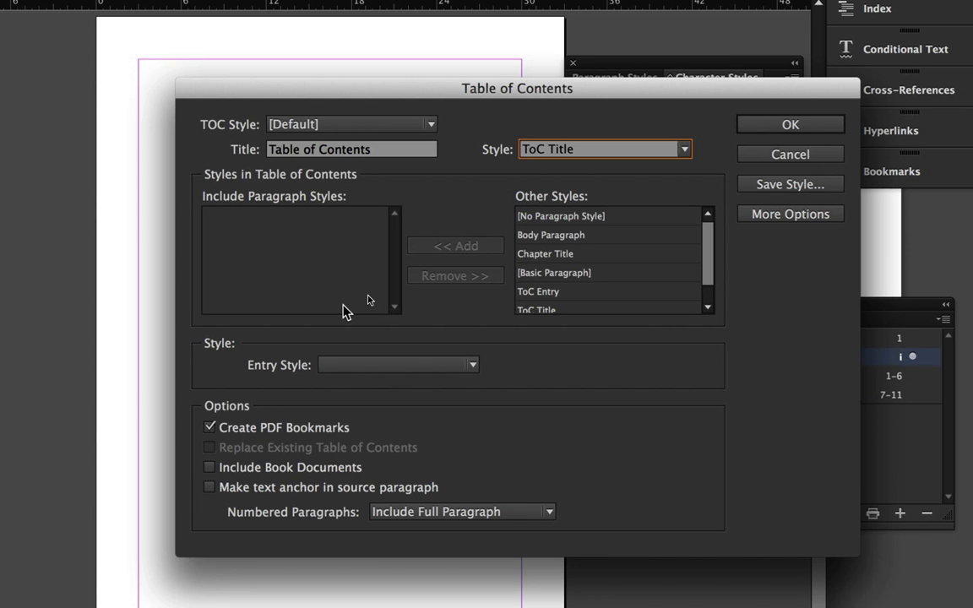
Step: Include the Chapter Title paragraph style in the table of contents and set its entry style to ToC Entry
left_click(581, 256)
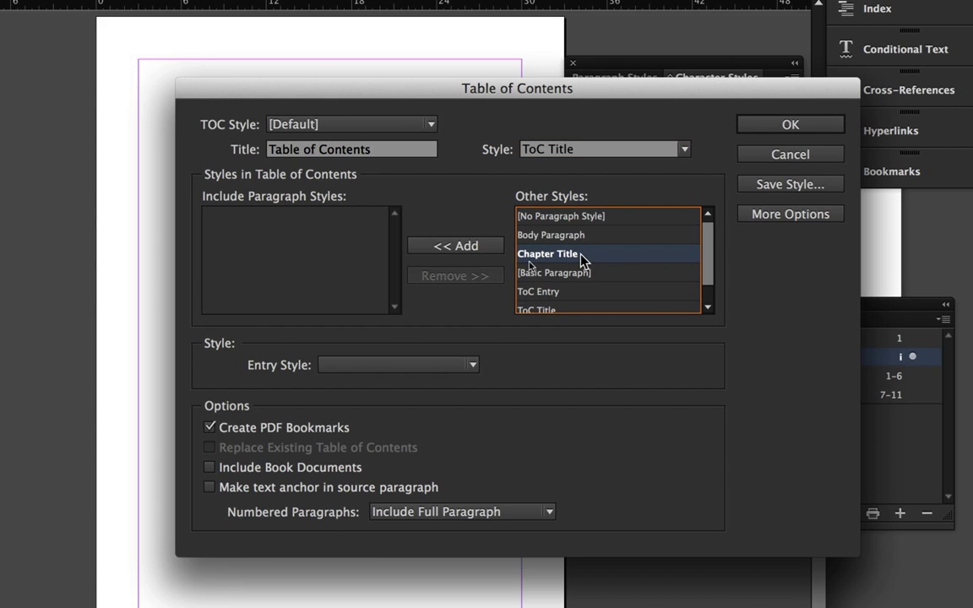
left_click(460, 245)
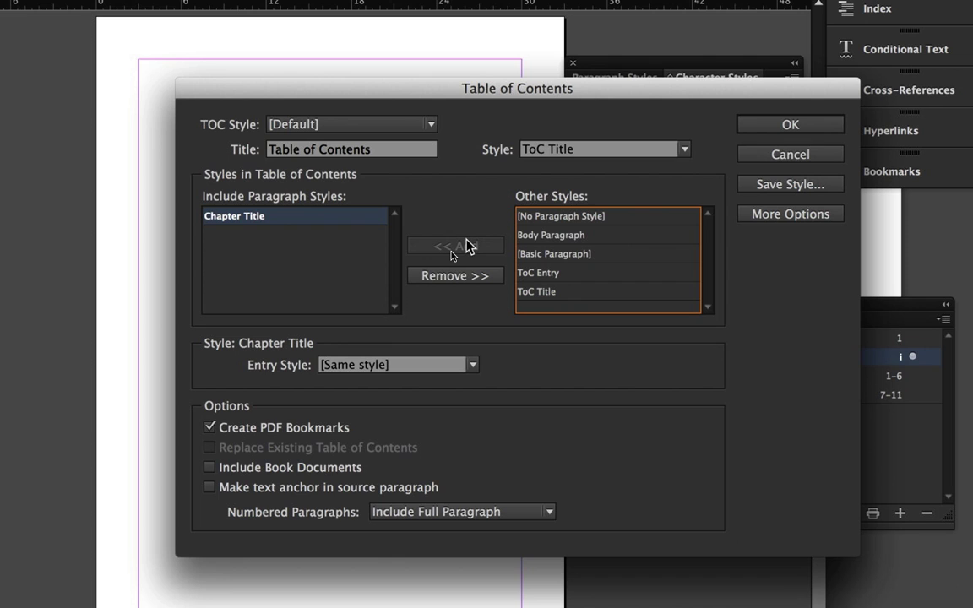
left_click(791, 214)
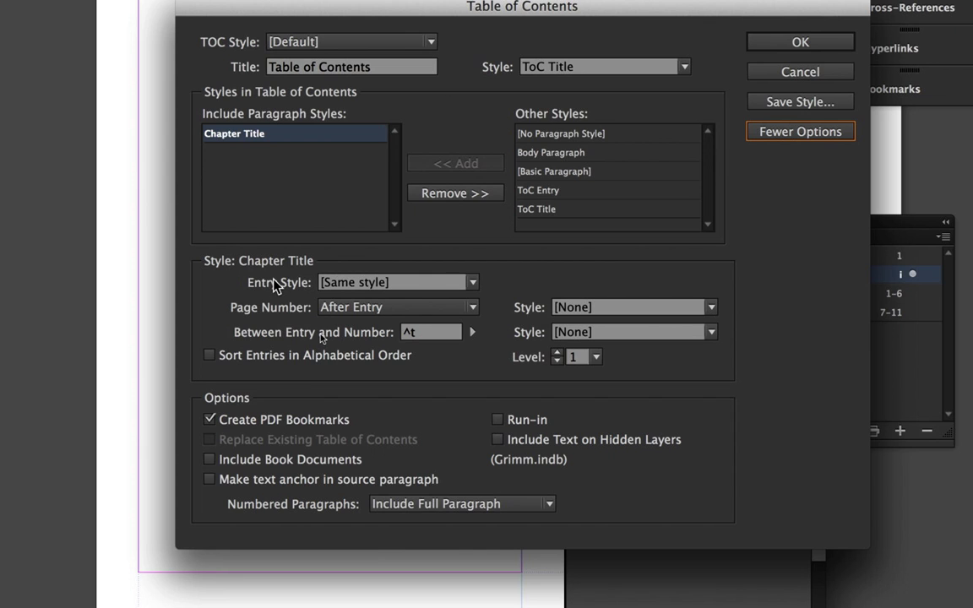
left_click(475, 284)
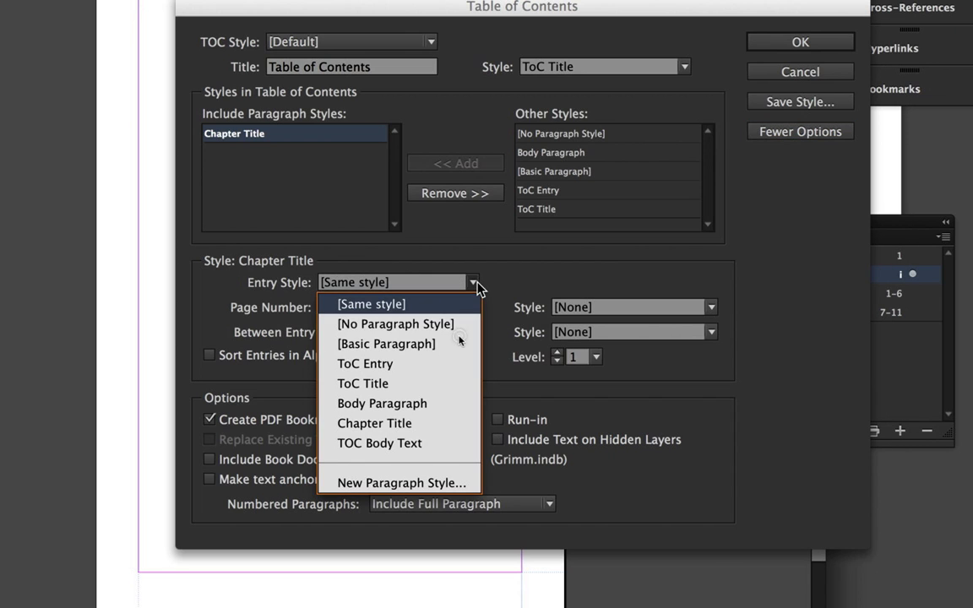
left_click(406, 369)
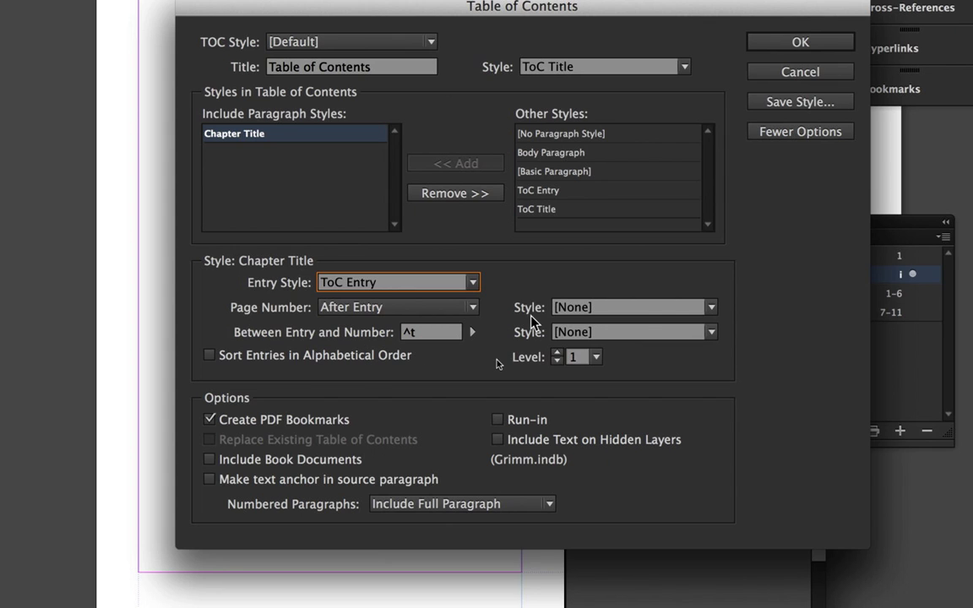
Step: Apply the ToC Page Number style to the page numbers and separate entry and number with a Right Indent Tab
left_click(712, 309)
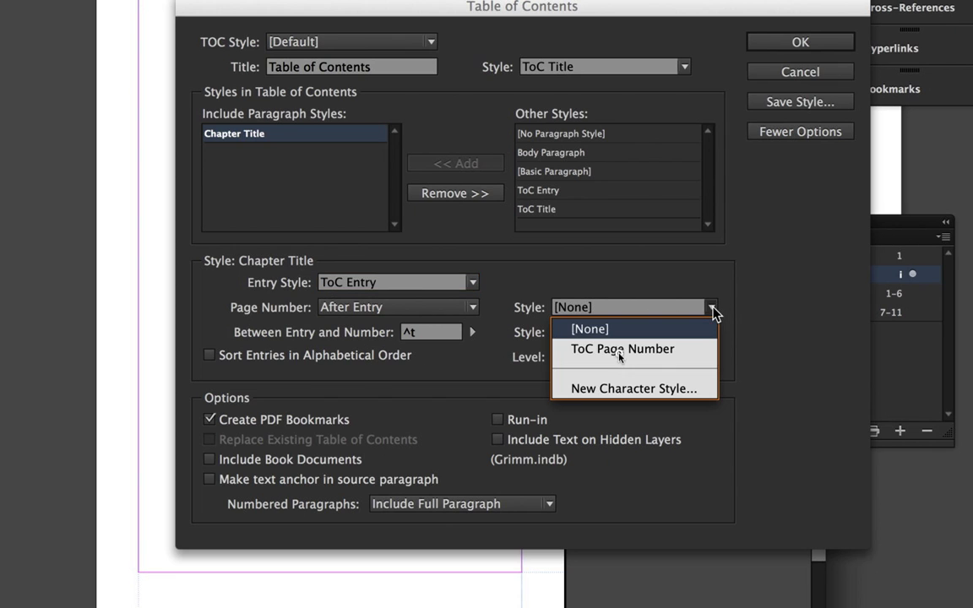
left_click(683, 355)
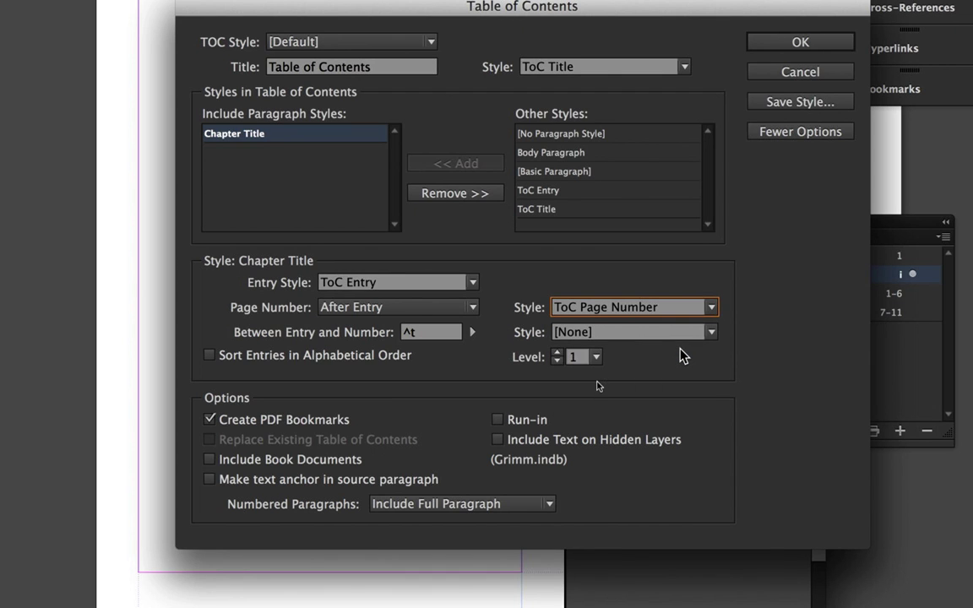
double_click(430, 332)
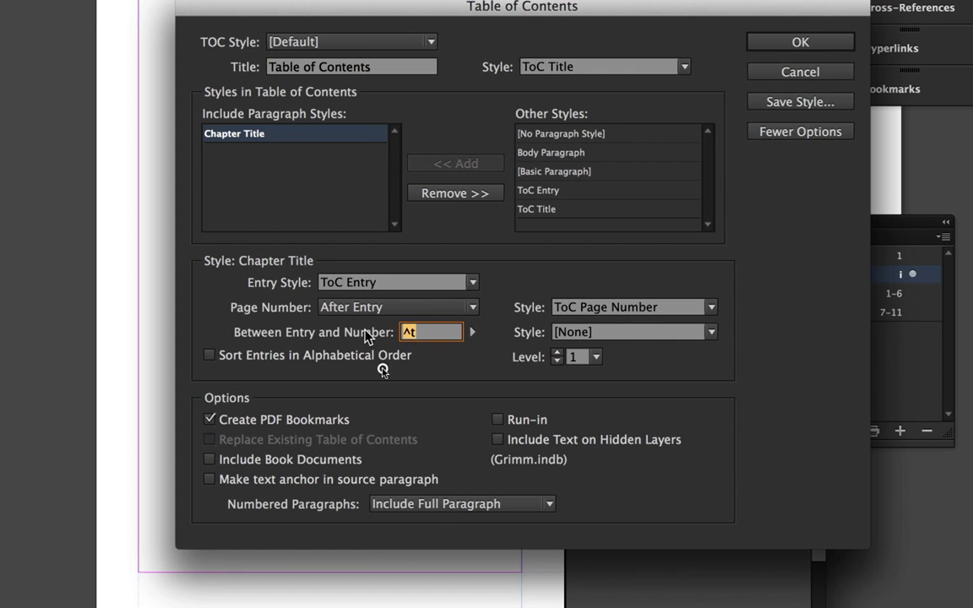
key("BackSpace")
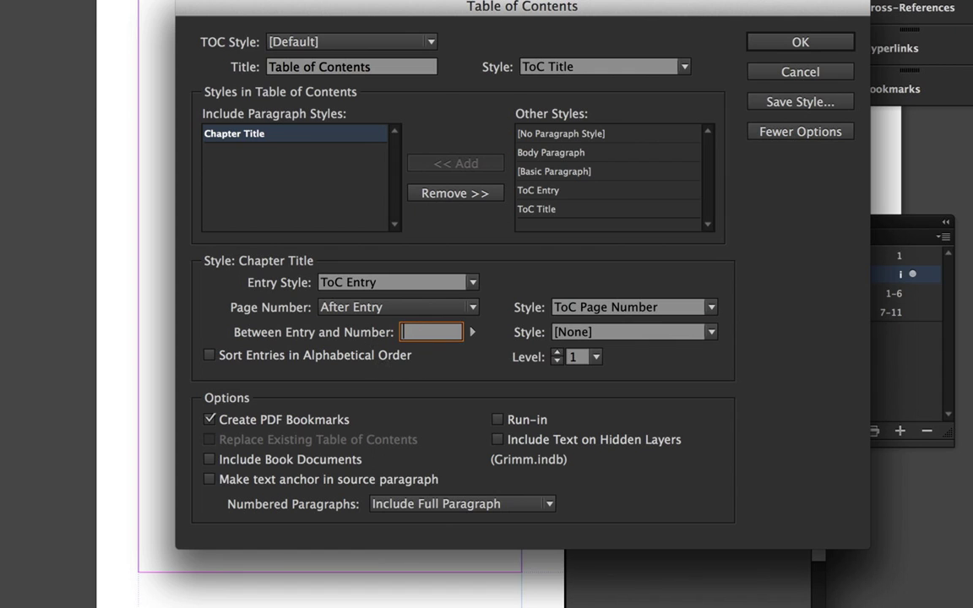
left_click(472, 333)
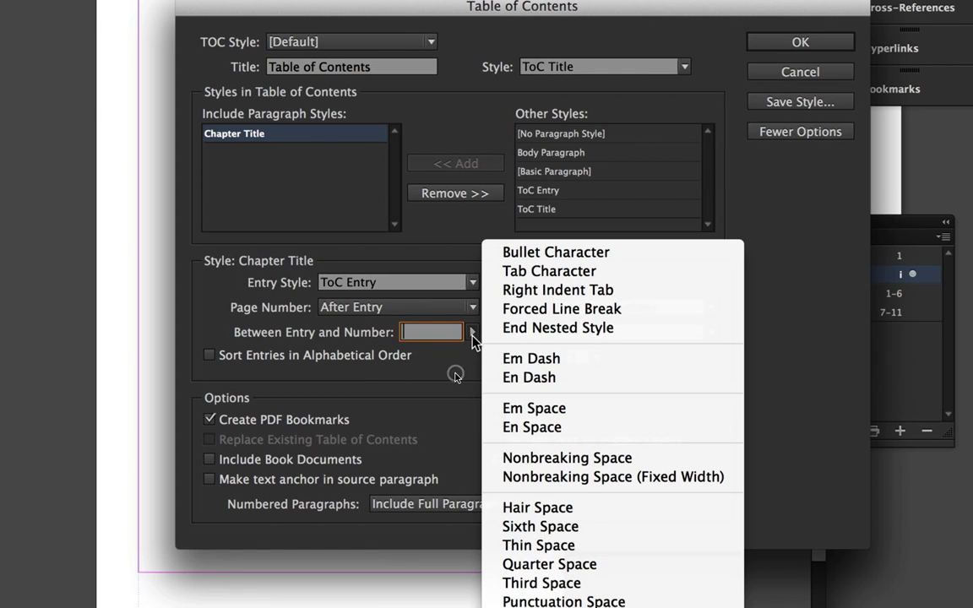
left_click(596, 291)
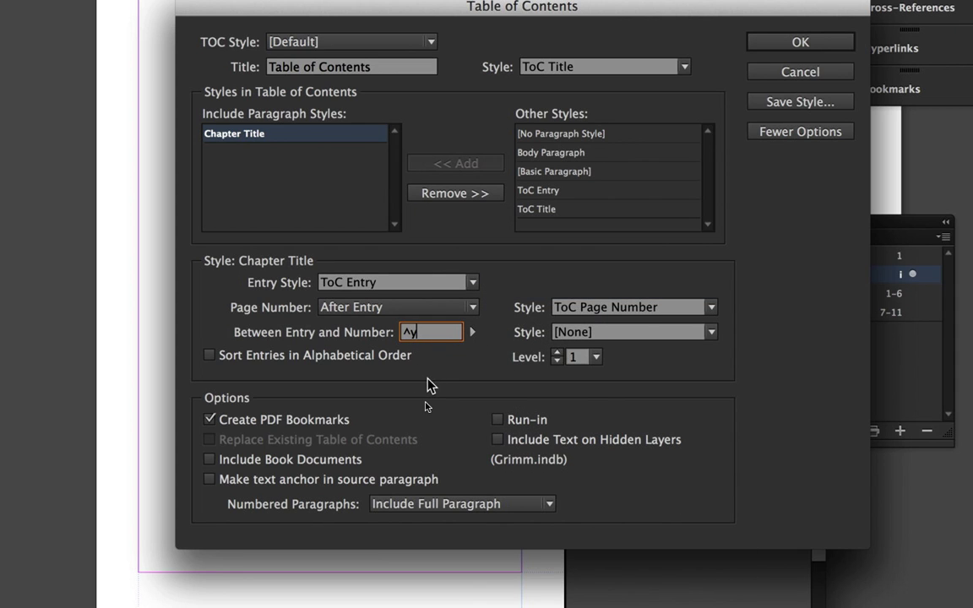
Step: Include the book documents, generate the table of contents, and place it at the page's upper-left margin corner
left_click(242, 464)
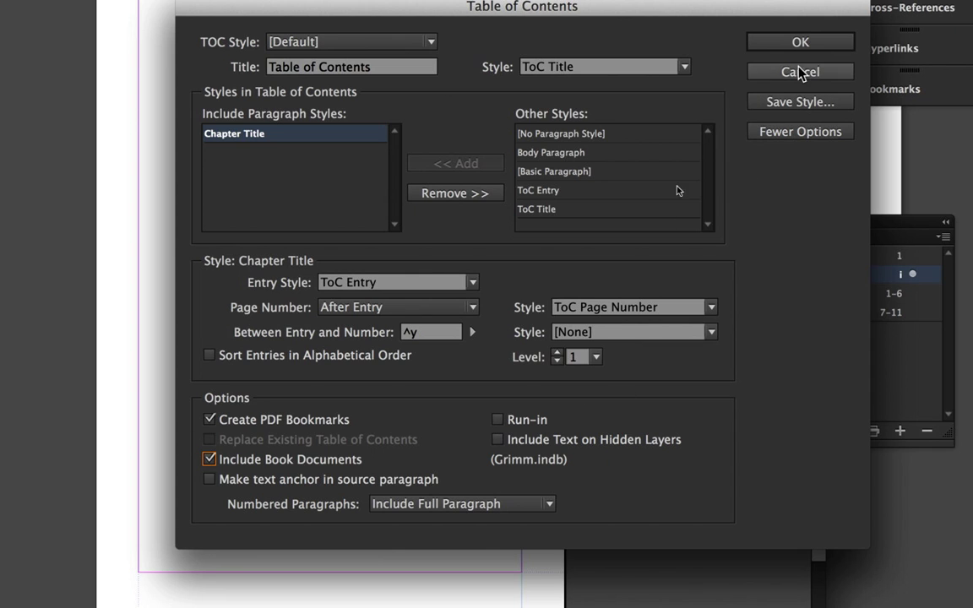
left_click(800, 44)
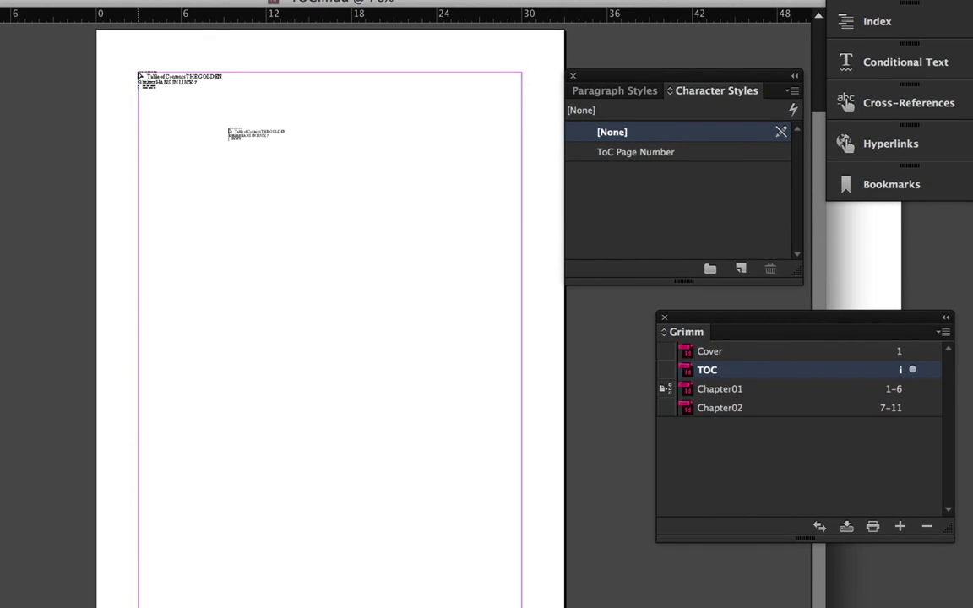
left_click(228, 131)
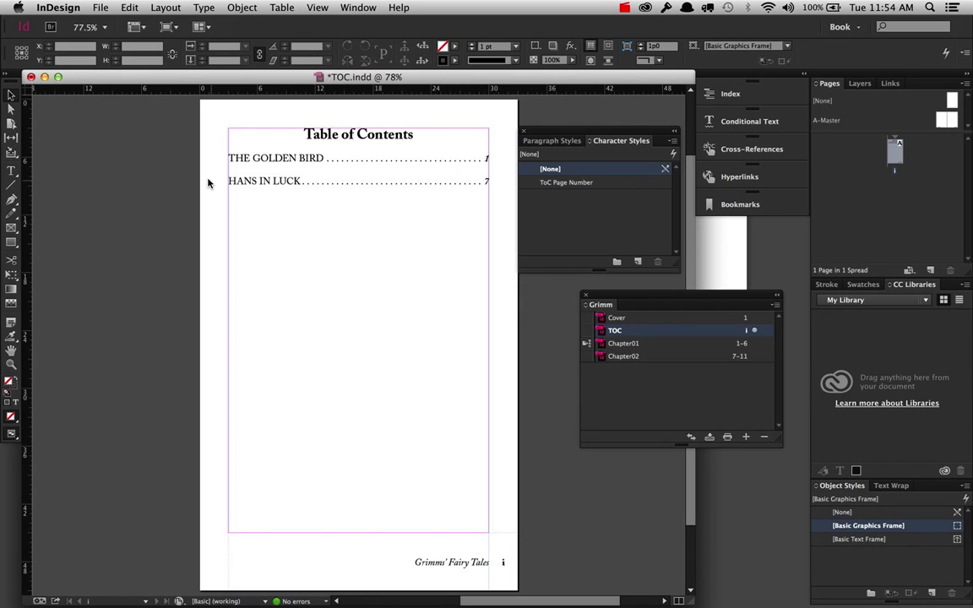
Step: Save and close the TOC document
key("super+s")
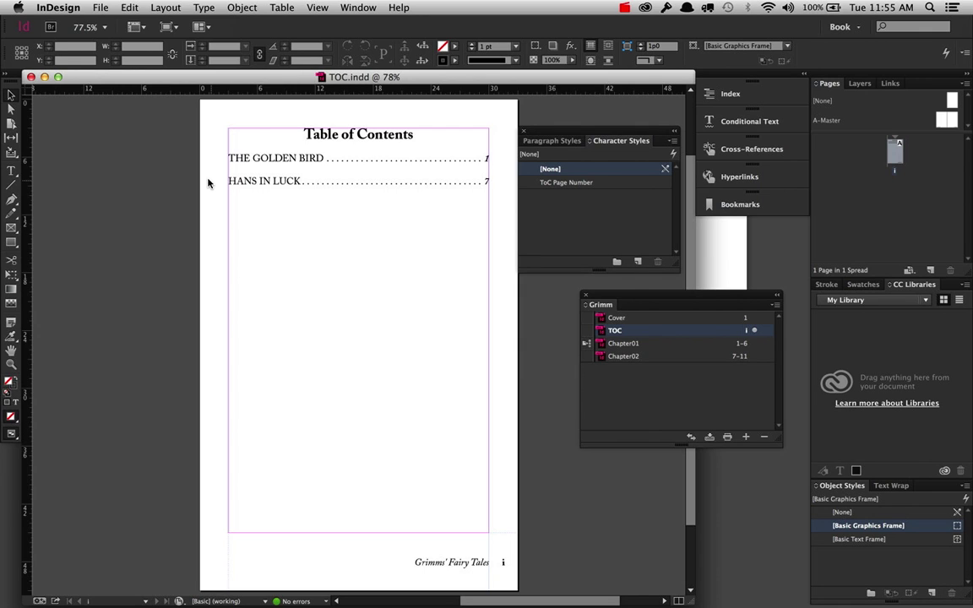
left_click(30, 77)
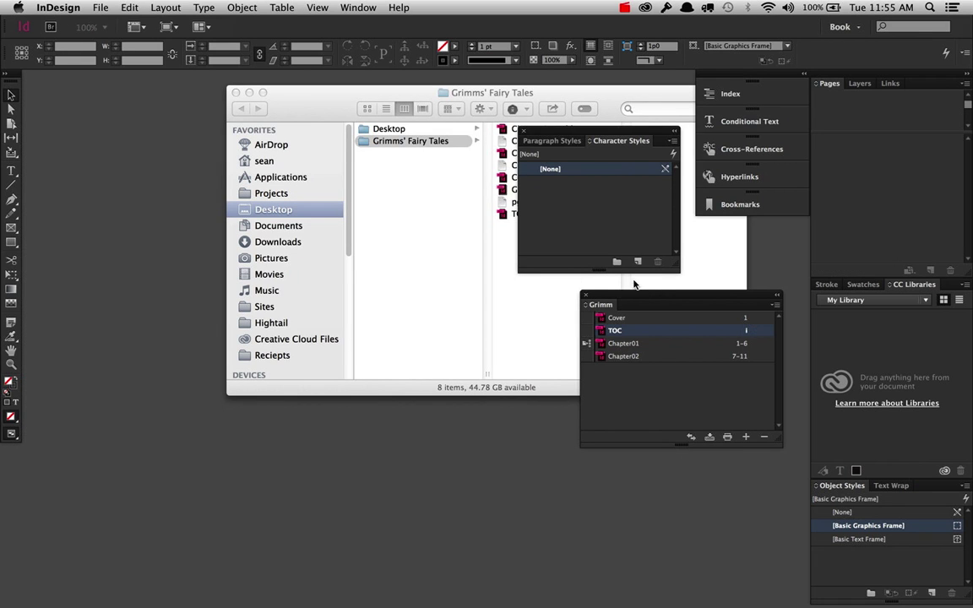
Step: Start packaging the whole Grimm book for print with all four documents selected, keeping Instructions.txt as the printing instructions file
left_click_drag(662, 295, 396, 279)
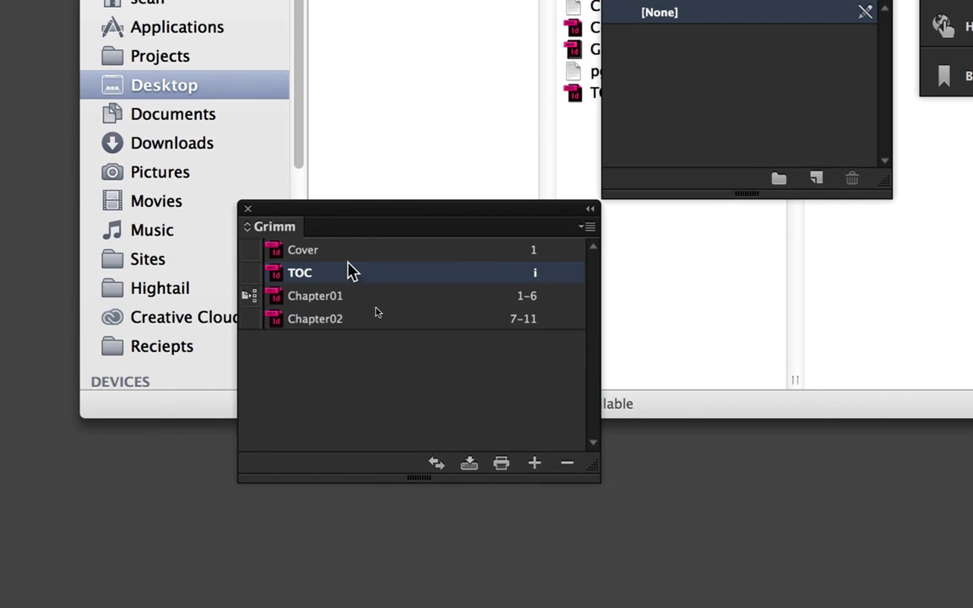
left_click(377, 302)
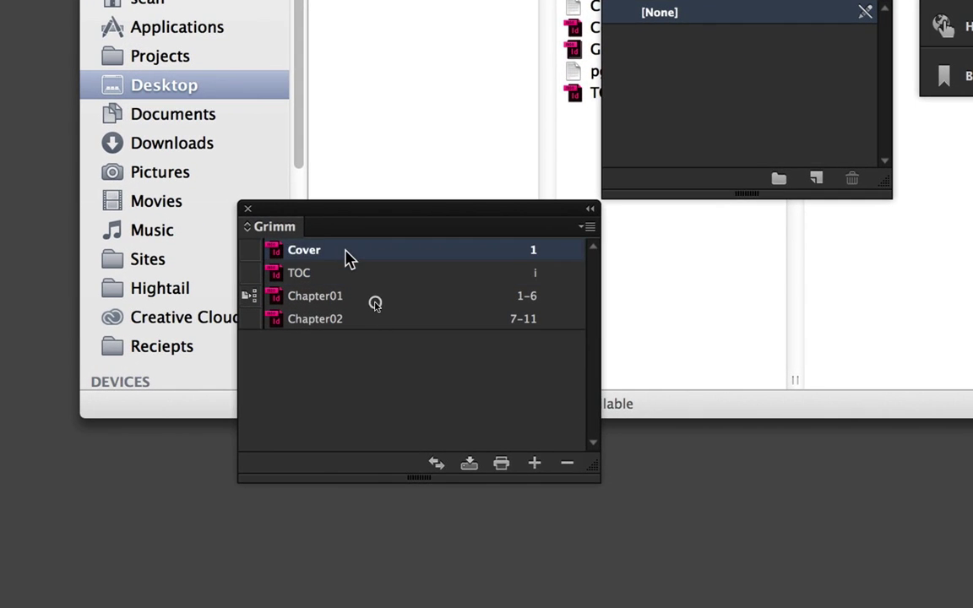
left_click(348, 318, "shift")
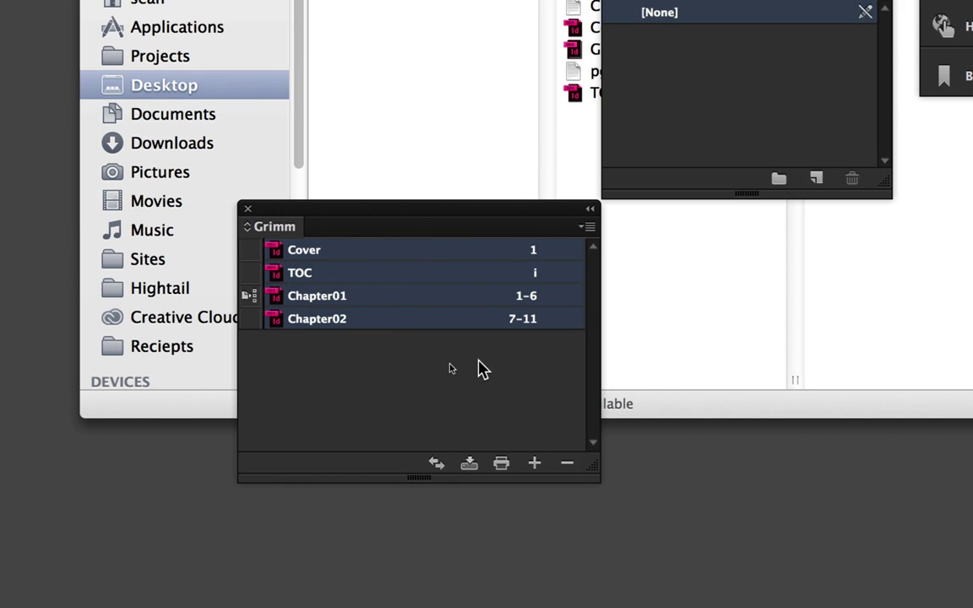
left_click(589, 228)
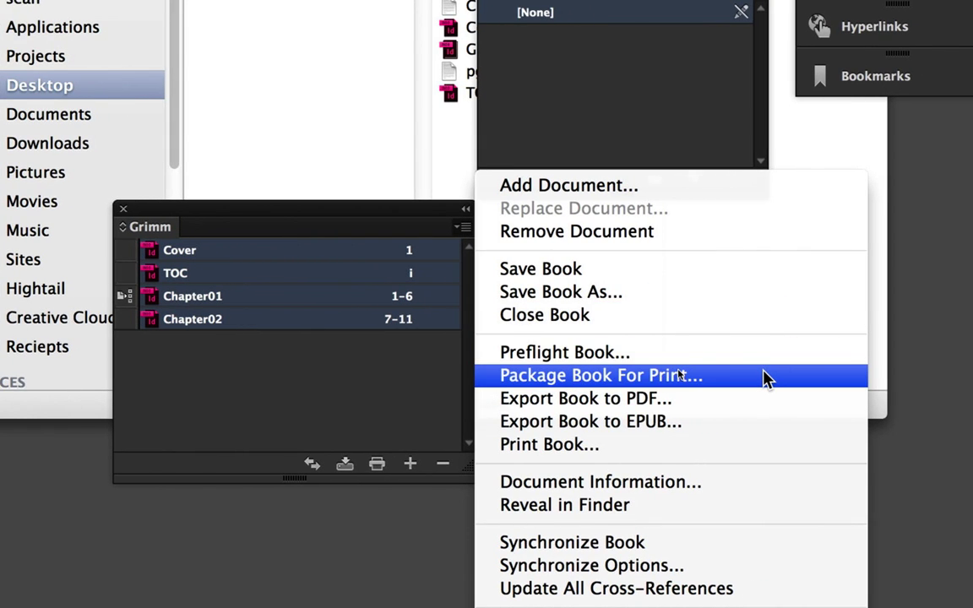
left_click(766, 377)
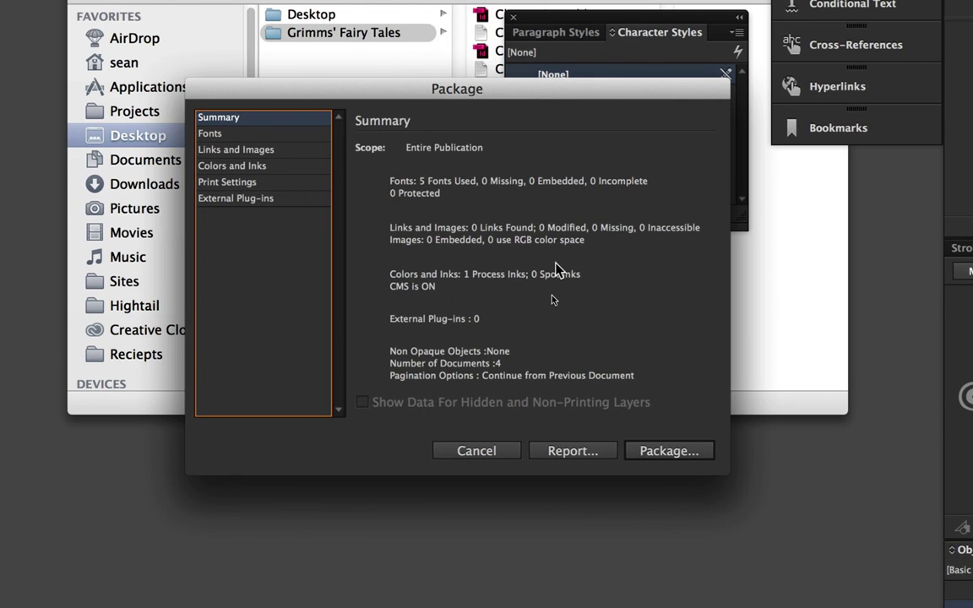
left_click(680, 451)
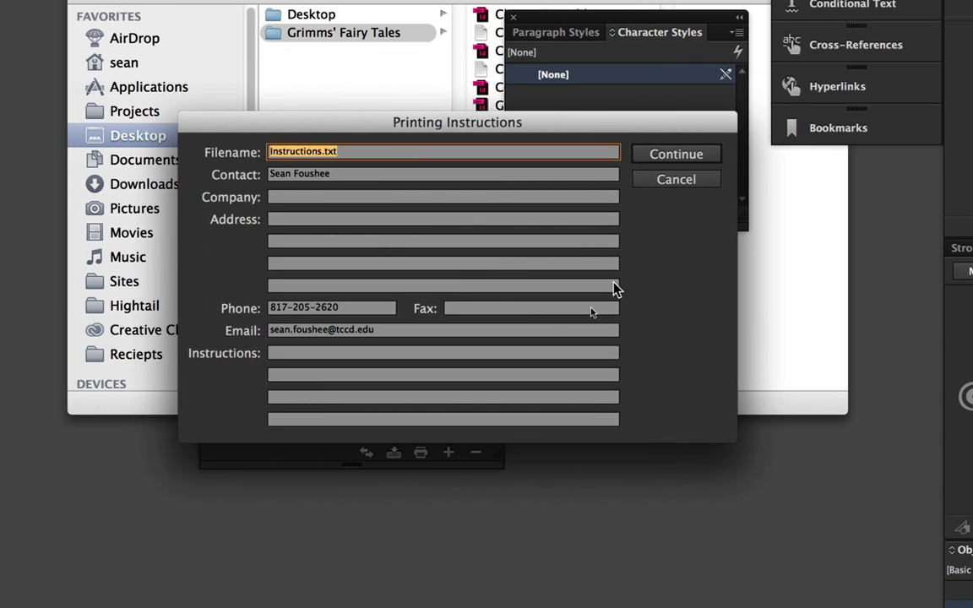
left_click(674, 157)
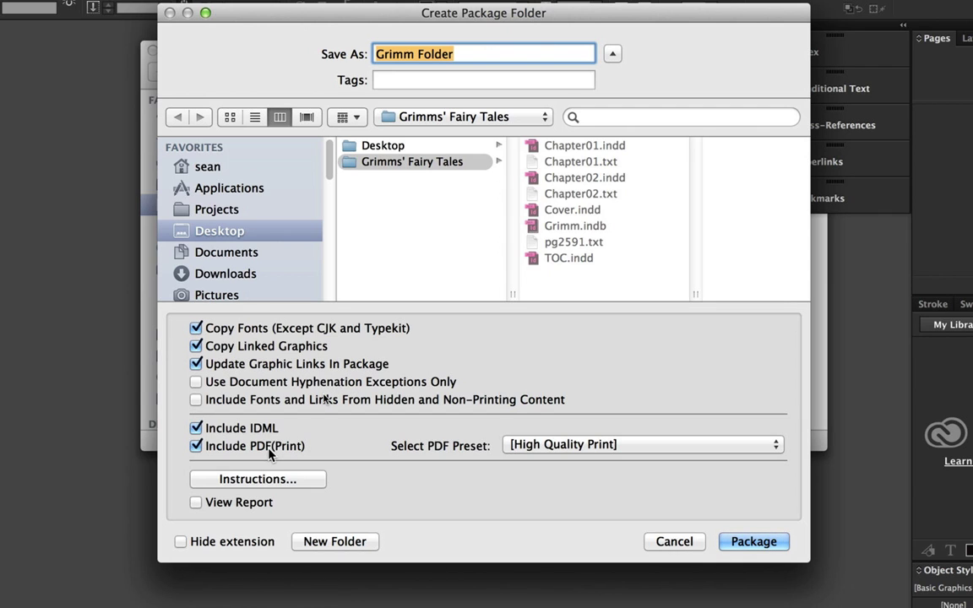
Step: Set the PDF preset to [Press Quality] and package the book into Grimm Folder inside Grimms' Fairy Tales, accepting the font copying notice
left_click(556, 446)
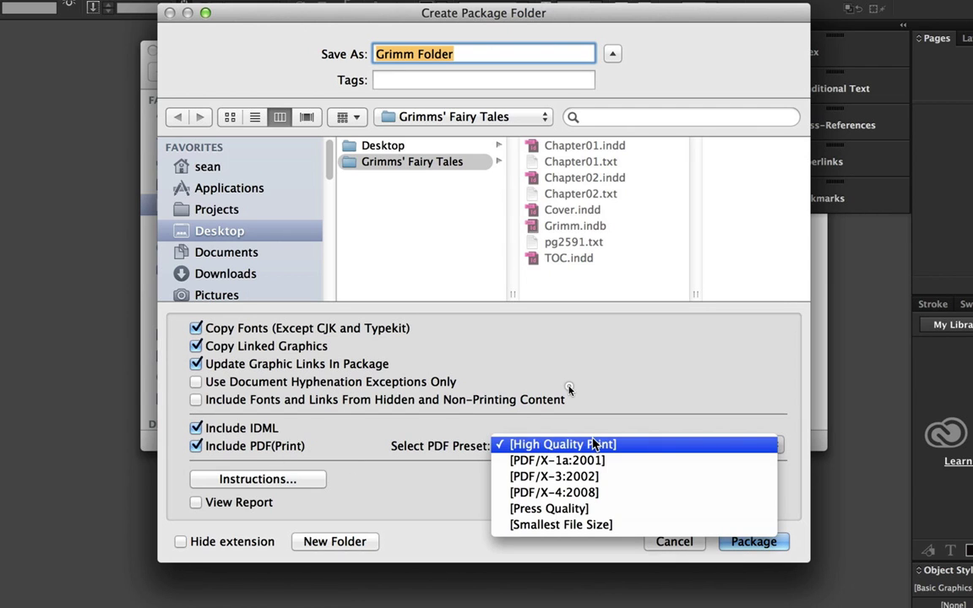
left_click(606, 510)
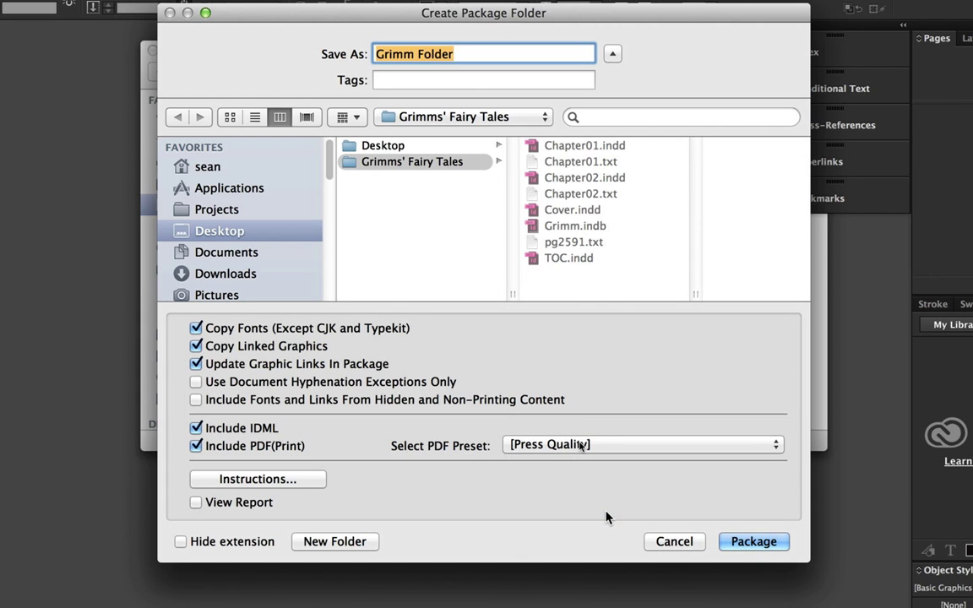
left_click(767, 541)
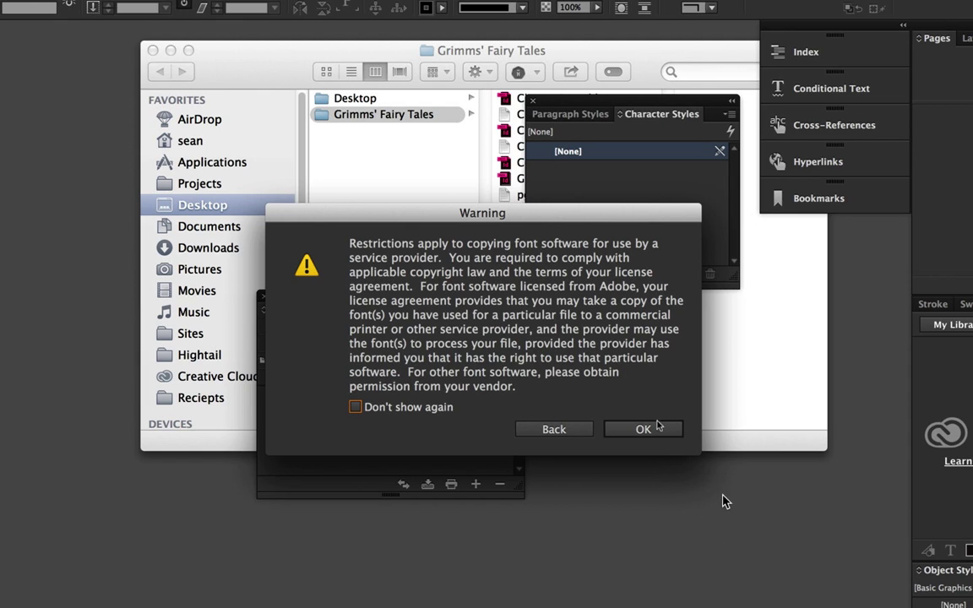
left_click(644, 430)
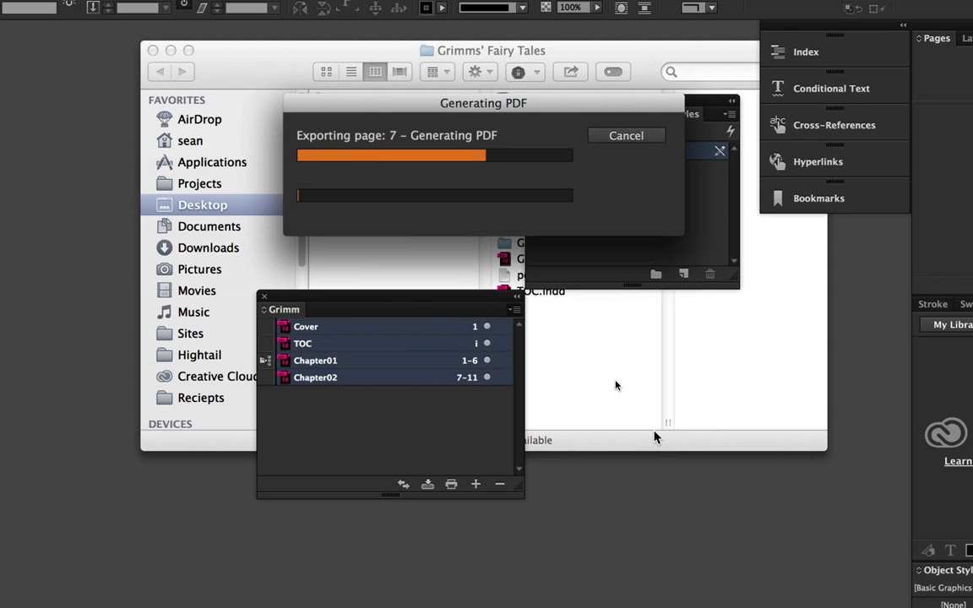
Step: Switch to Finder, show the contents of Grimm Folder and preview the packaged Grimm.pdf
left_click(594, 326)
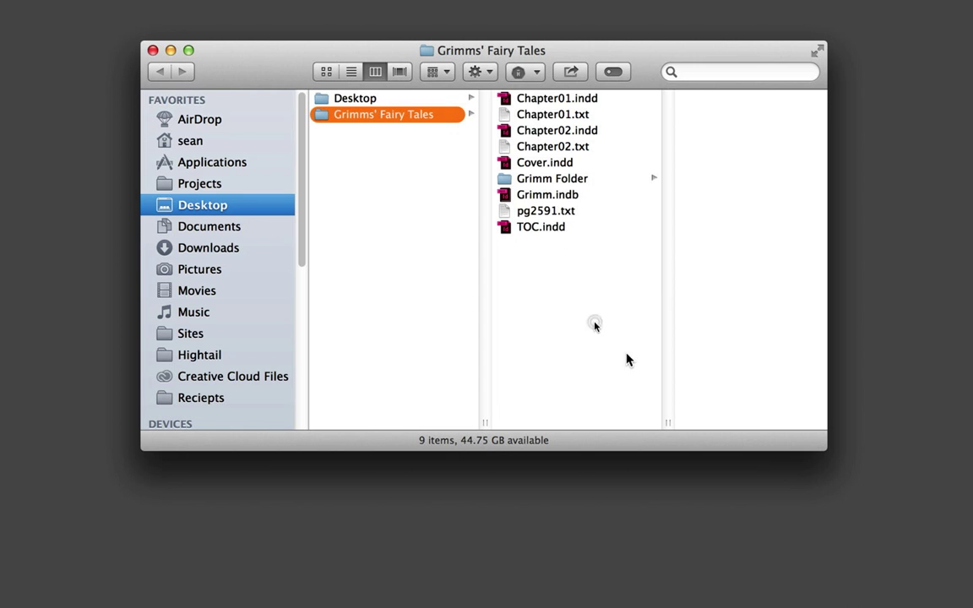
left_click(560, 180)
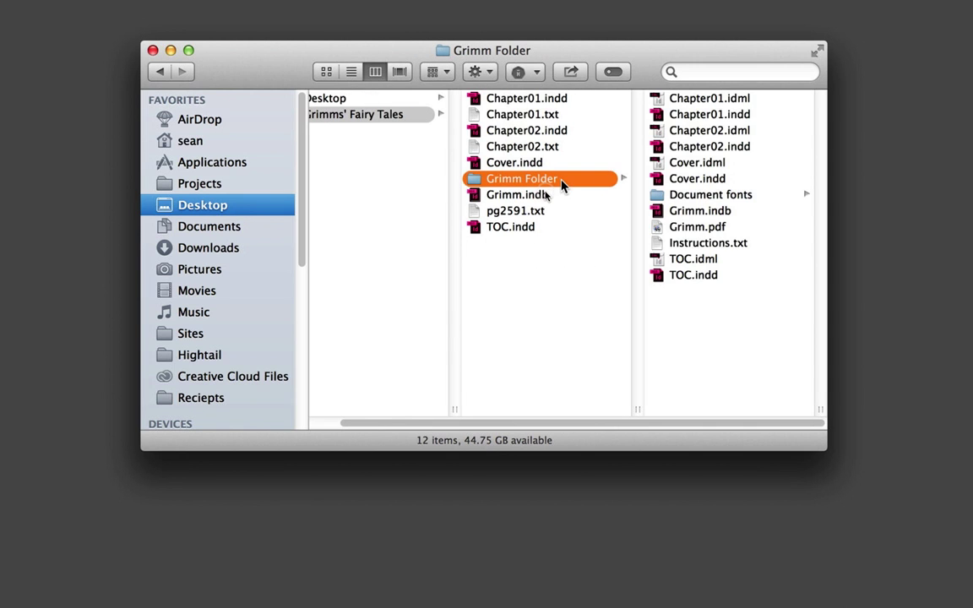
left_click(703, 226)
double_click(705, 228)
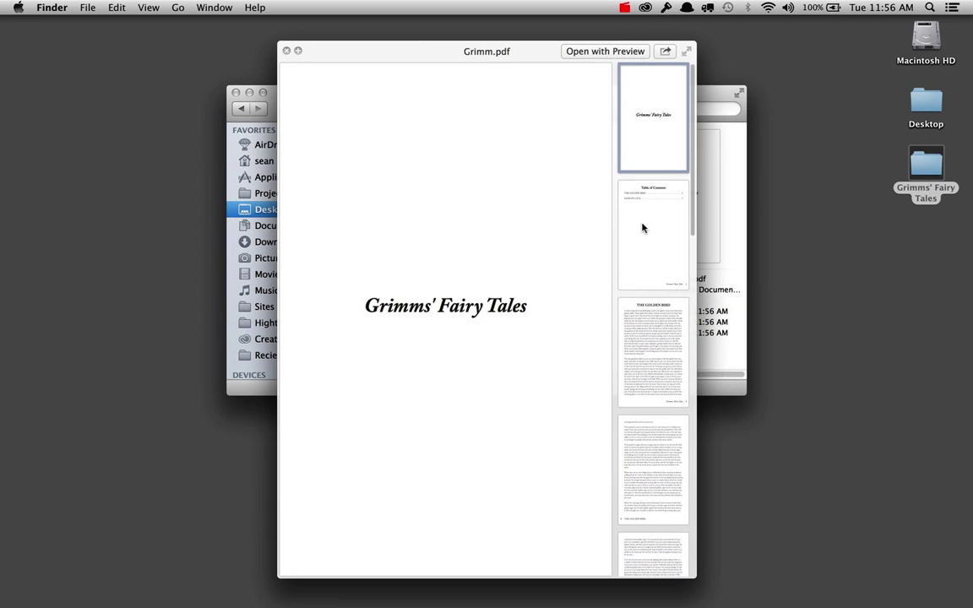
Step: Look through the pages of the Grimm.pdf preview from the table of contents to the second chapter, and return to the Grimm Folder listing
left_click(685, 223)
left_click(647, 341)
left_click(647, 449)
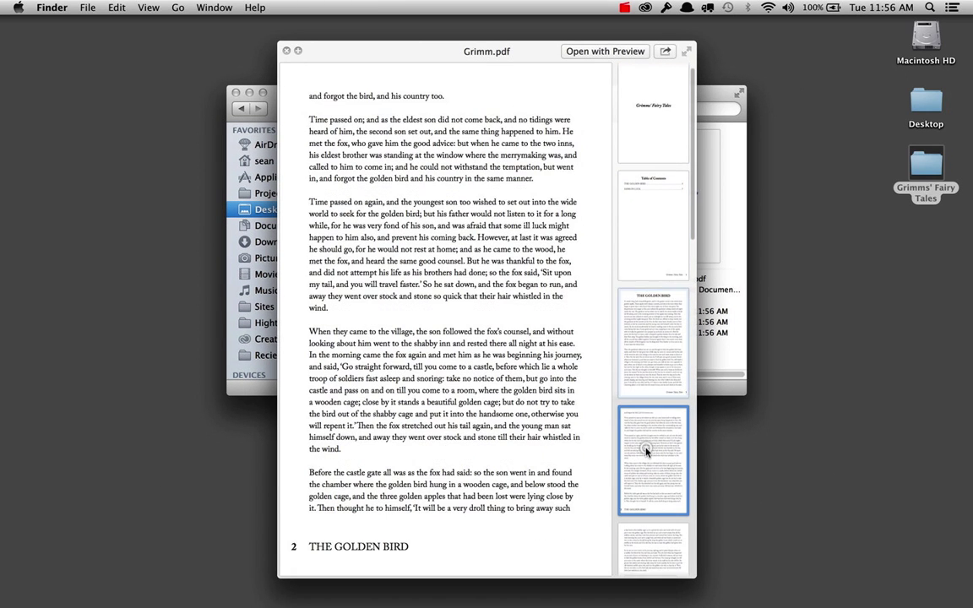
scroll(647, 487, "down", 2)
left_click(648, 487)
scroll(648, 487, "down", 2)
left_click(648, 487)
scroll(648, 488, "down", 3)
left_click(648, 487)
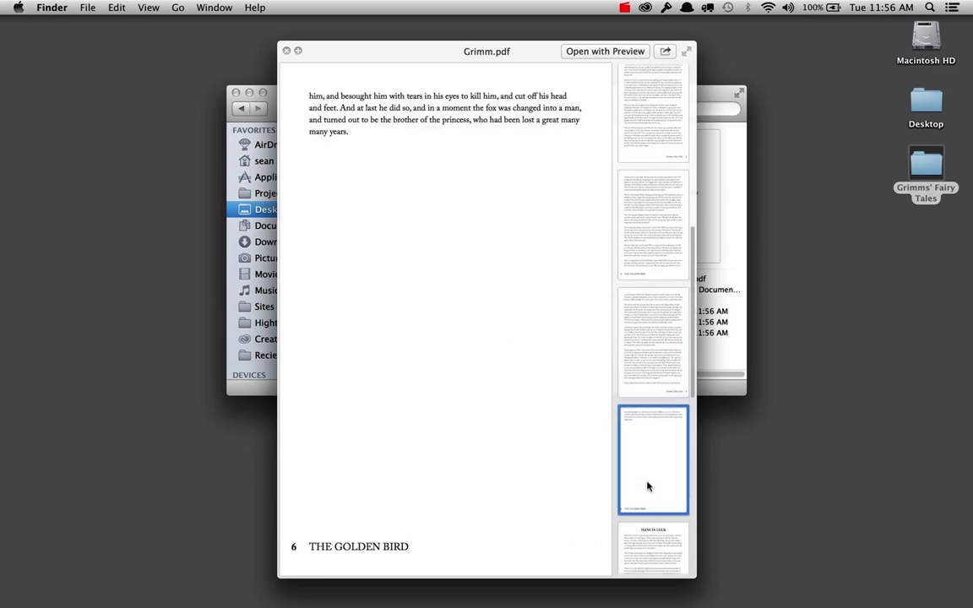
scroll(648, 487, "down", 2)
left_click(648, 488)
key("space")
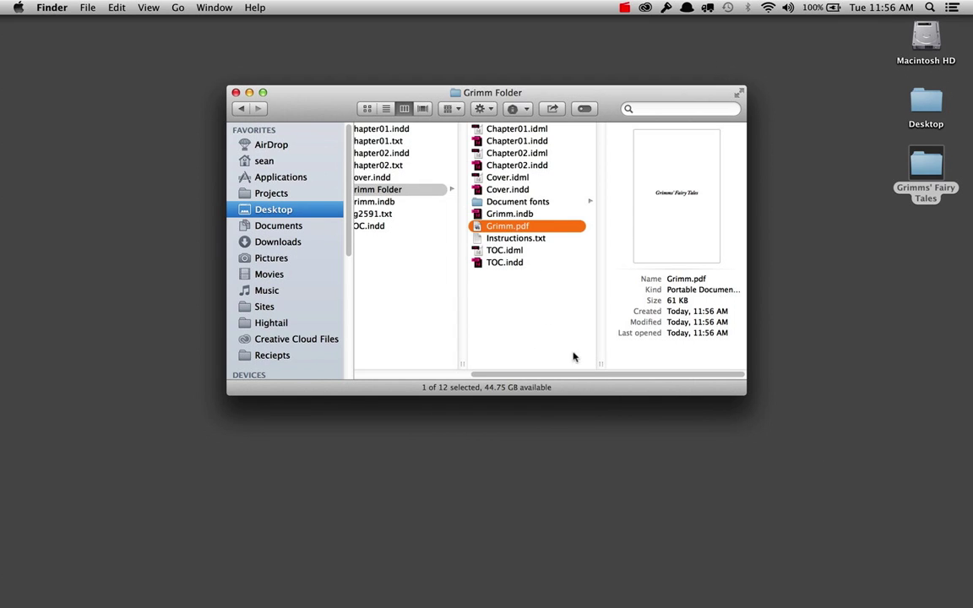
left_click(534, 293)
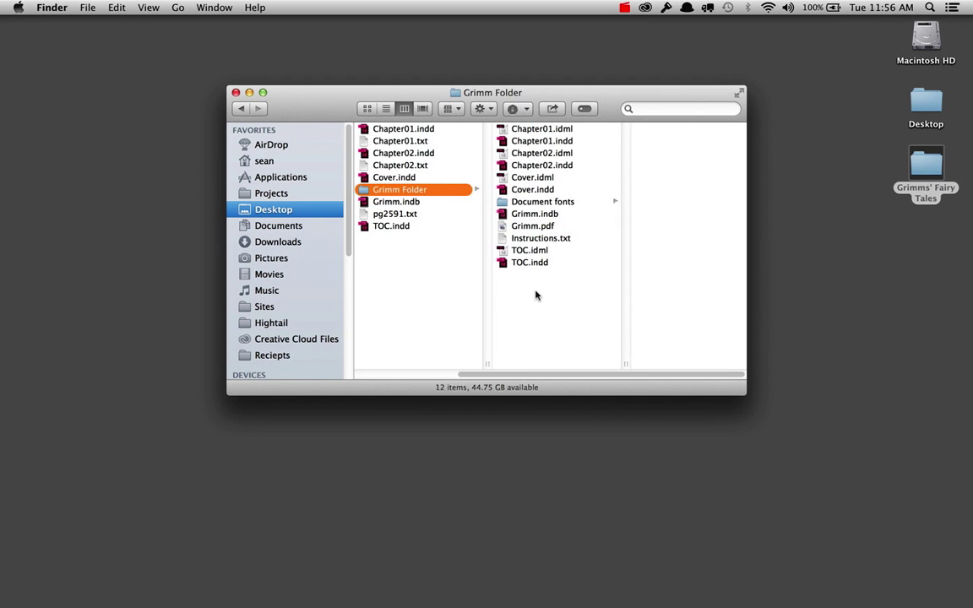